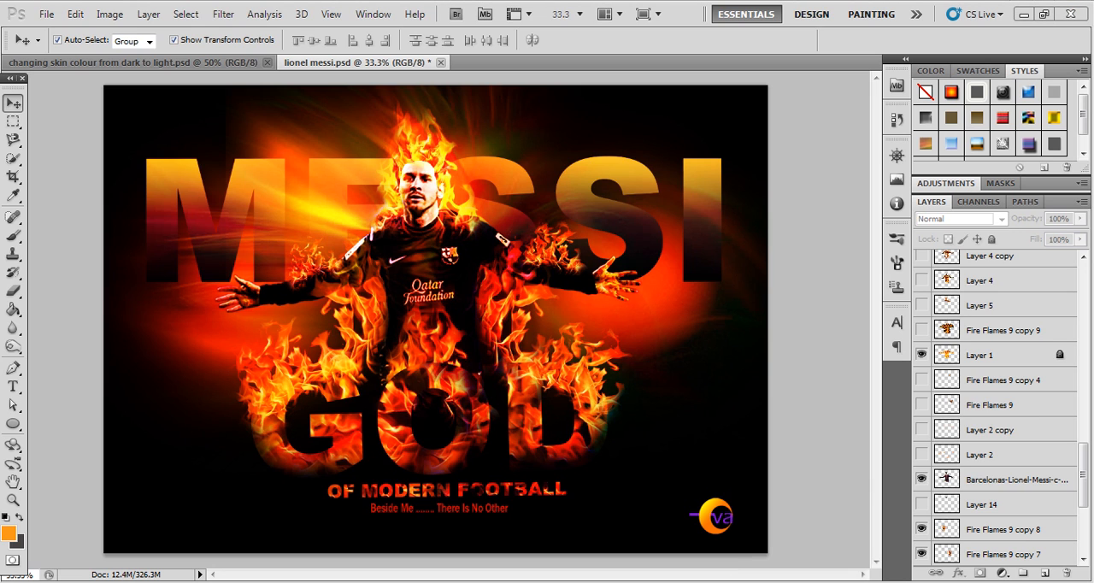
- Preview the open source images: the Barcelonas-Lionel-Messi-c-008 photo, 22522573_BG1, cool backgrounds (9) and Fire Flames 9
mouse_move(256, 581)
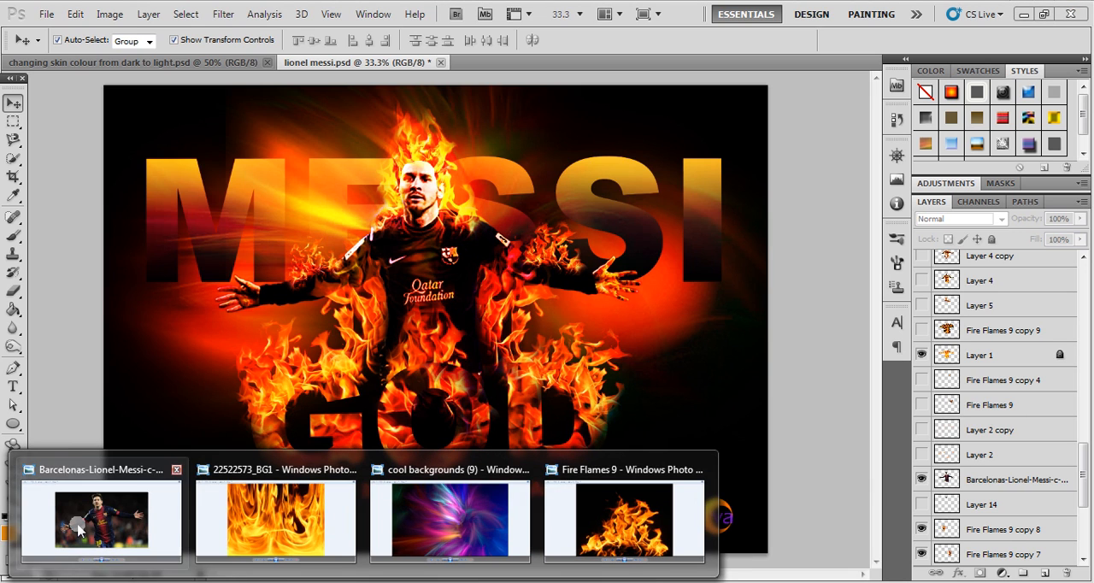
mouse_move(86, 512)
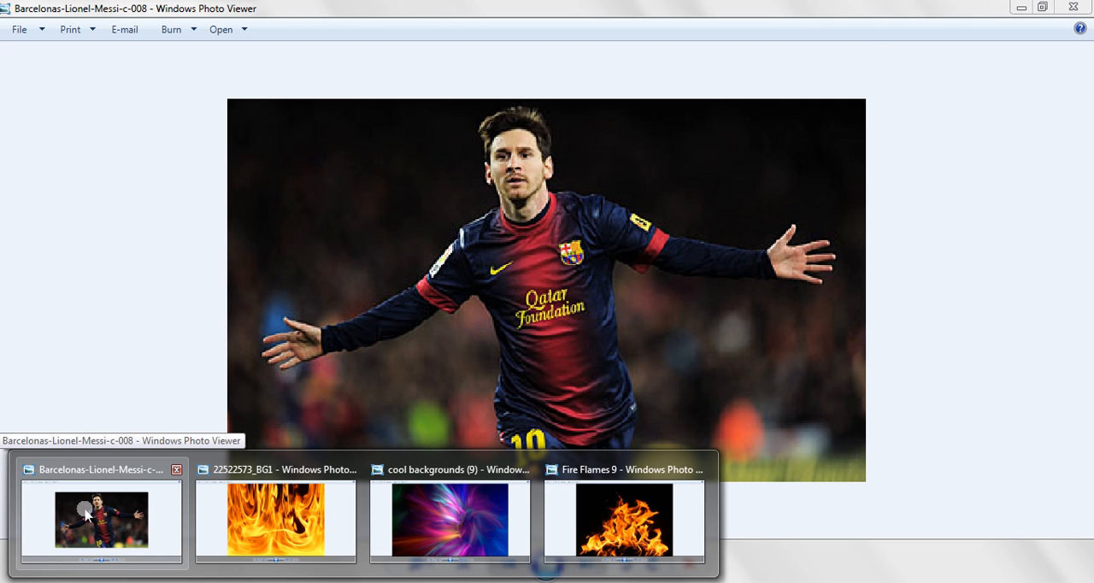
mouse_move(231, 526)
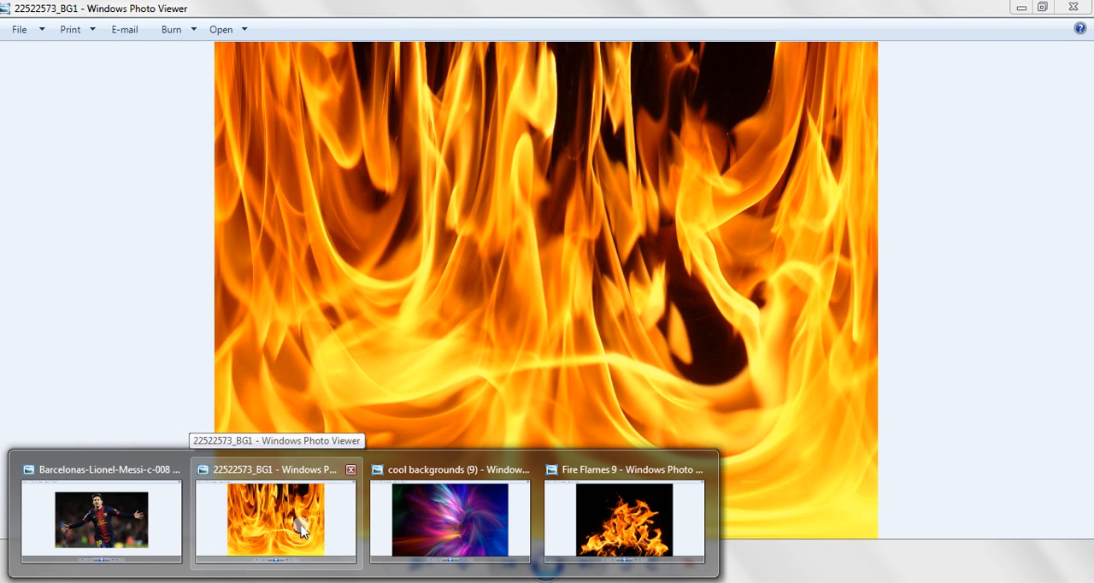
mouse_move(436, 517)
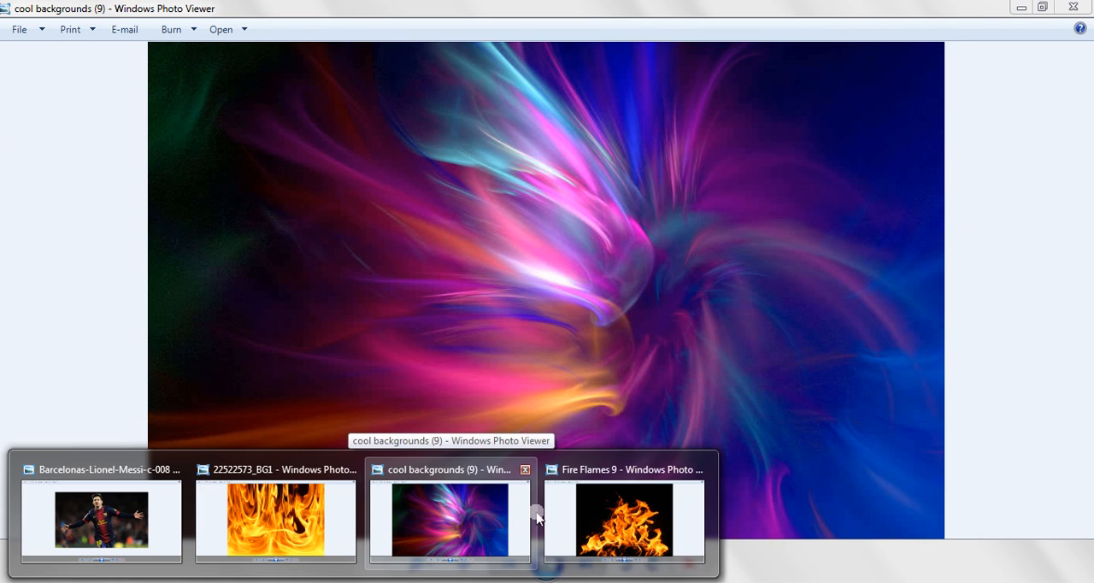
mouse_move(609, 516)
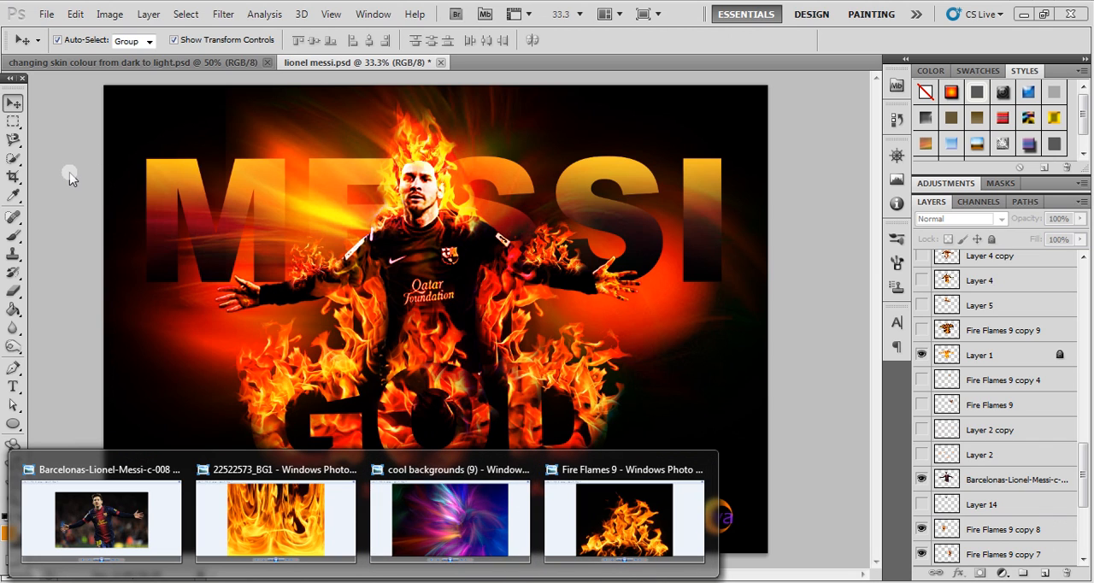
- Create a new document named "lionel messi wallpaper" with the International Paper A5 preset, 300 pixels/inch, RGB Color and white background
left_click(46, 14)
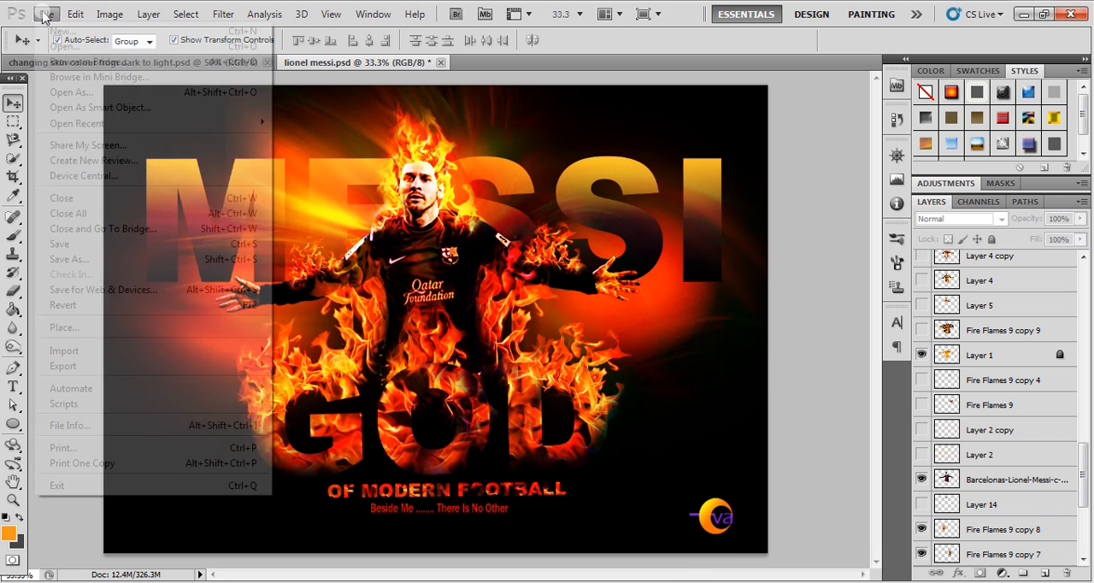
left_click(60, 32)
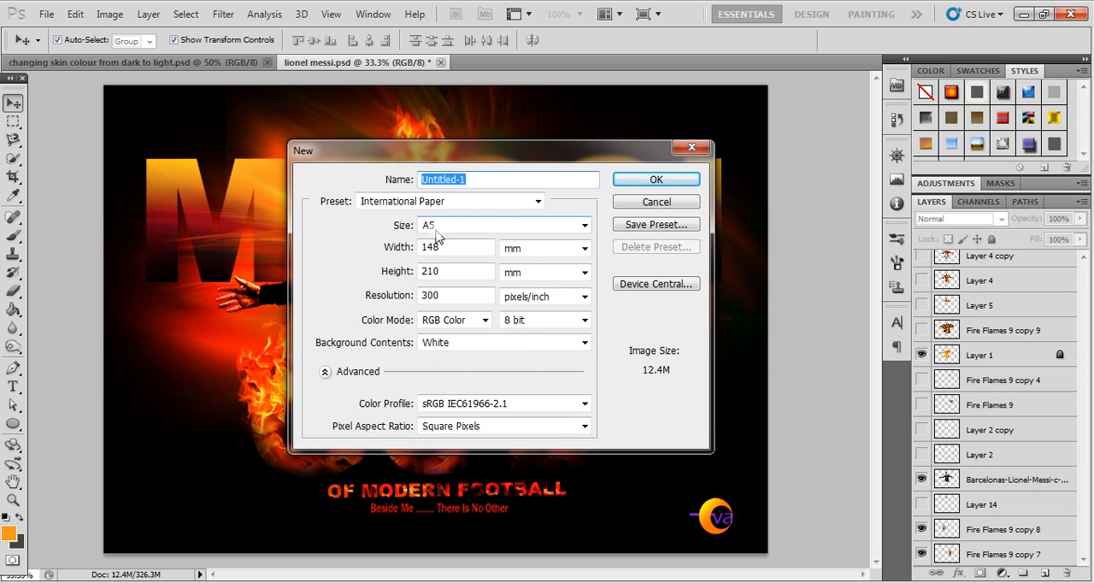
left_click(490, 181)
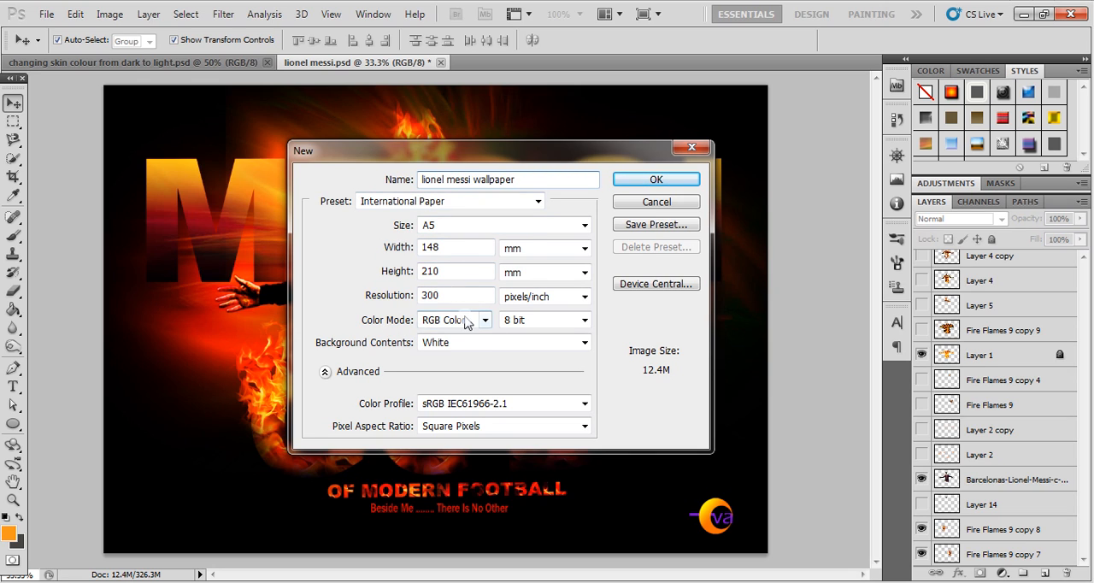
left_click(628, 188)
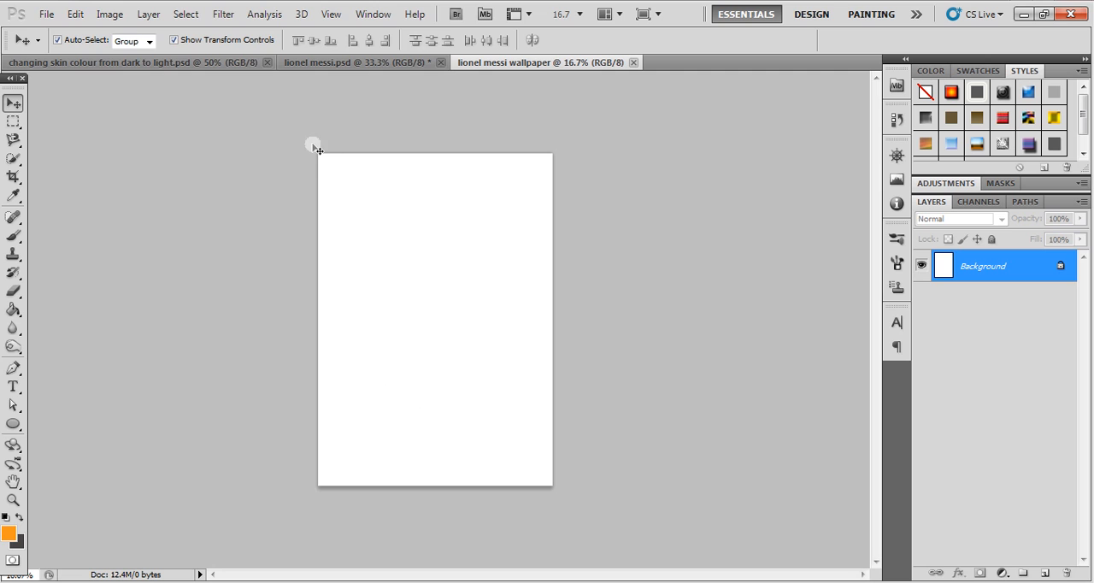
- Rotate the new canvas 90° clockwise into landscape orientation
left_click(106, 15)
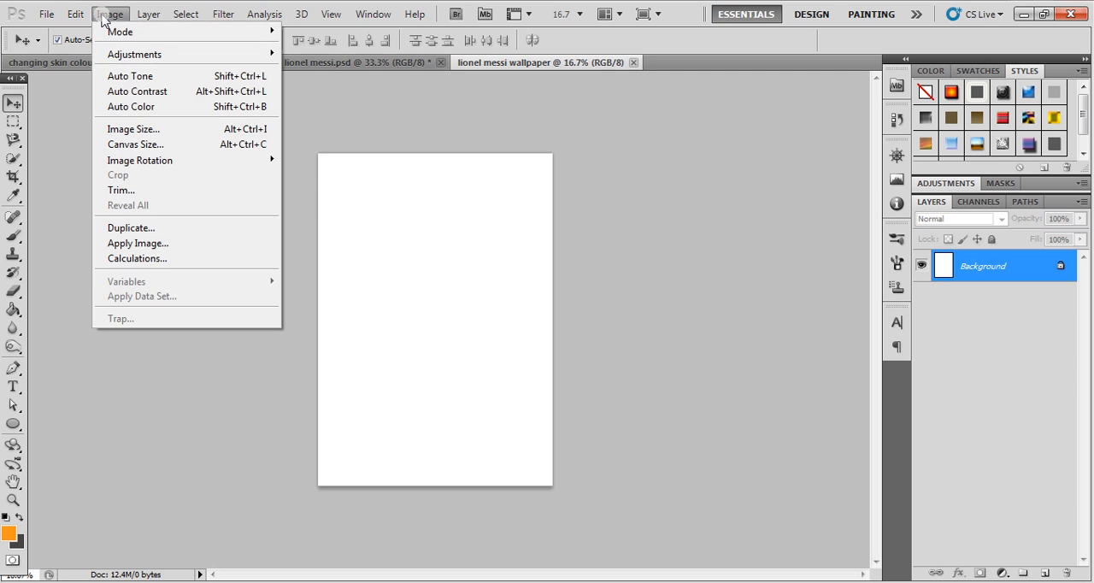
mouse_move(147, 162)
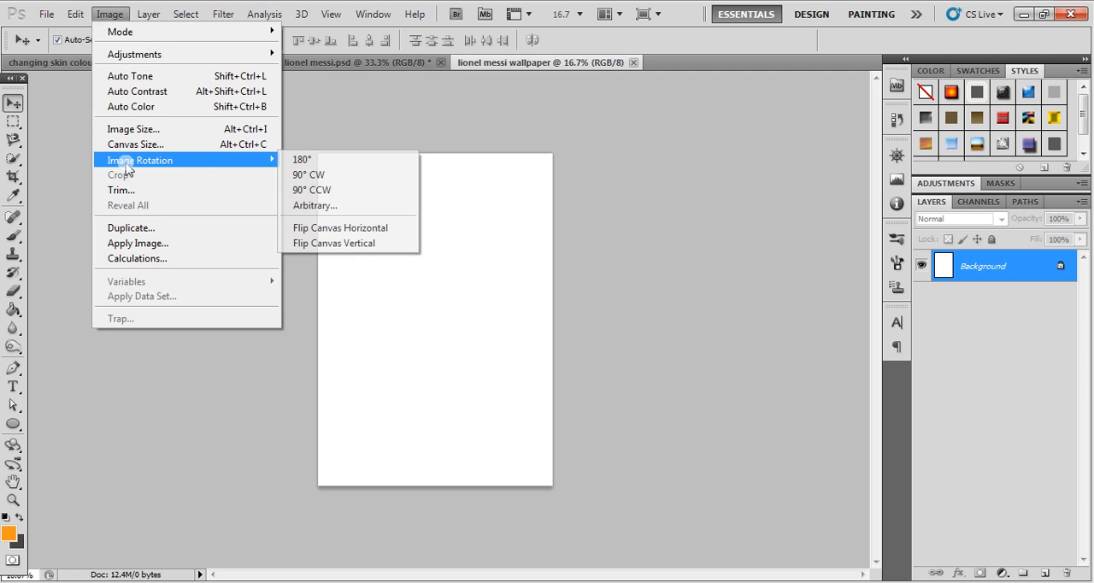
left_click(313, 178)
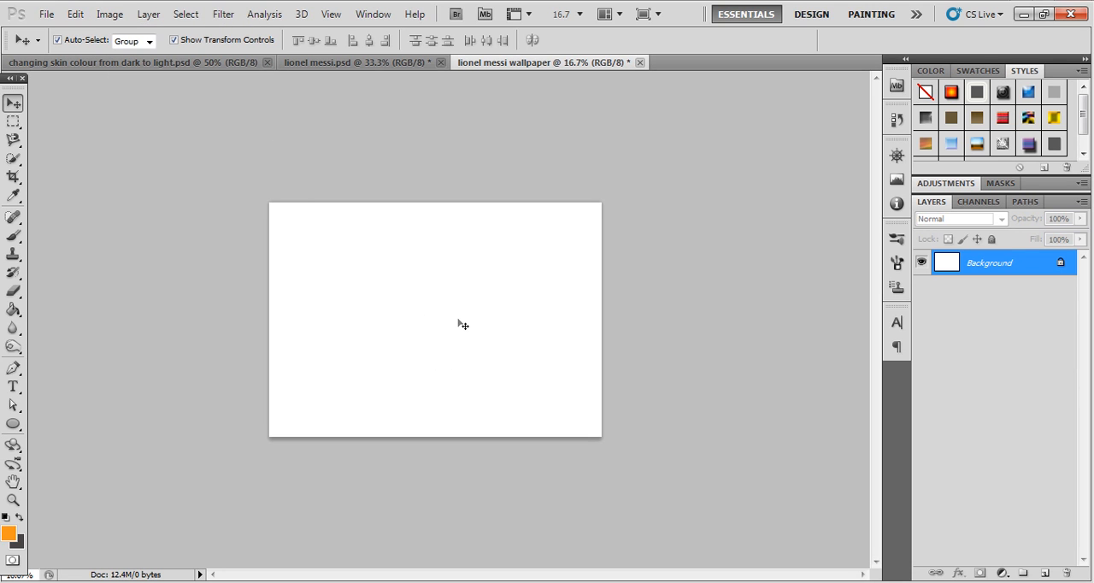
- Set the foreground colour to near-black #010101 and fill the Background layer with it using the Paint Bucket
left_click(8, 532)
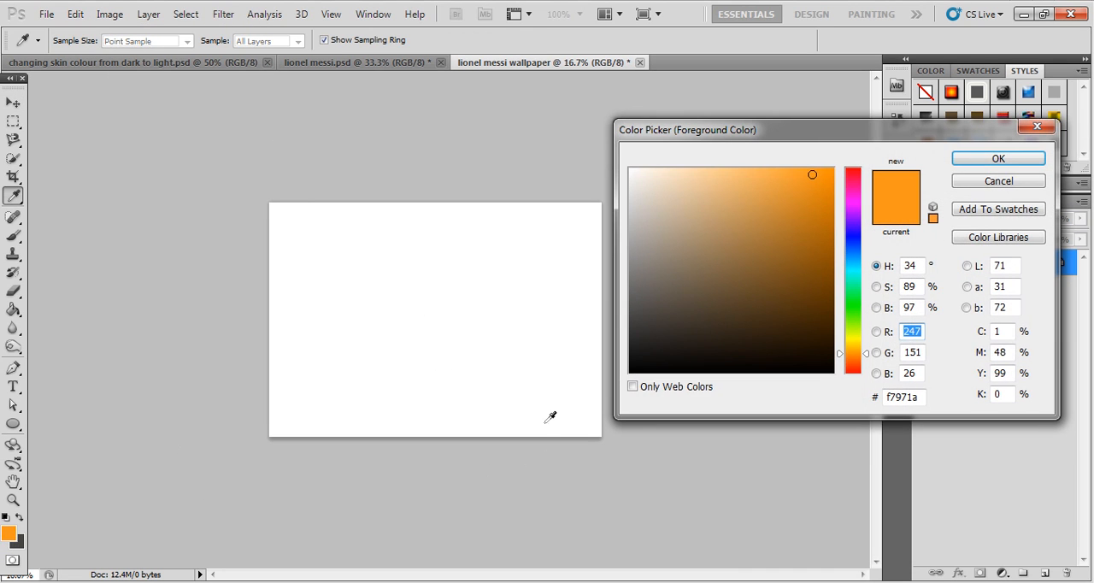
left_click(630, 372)
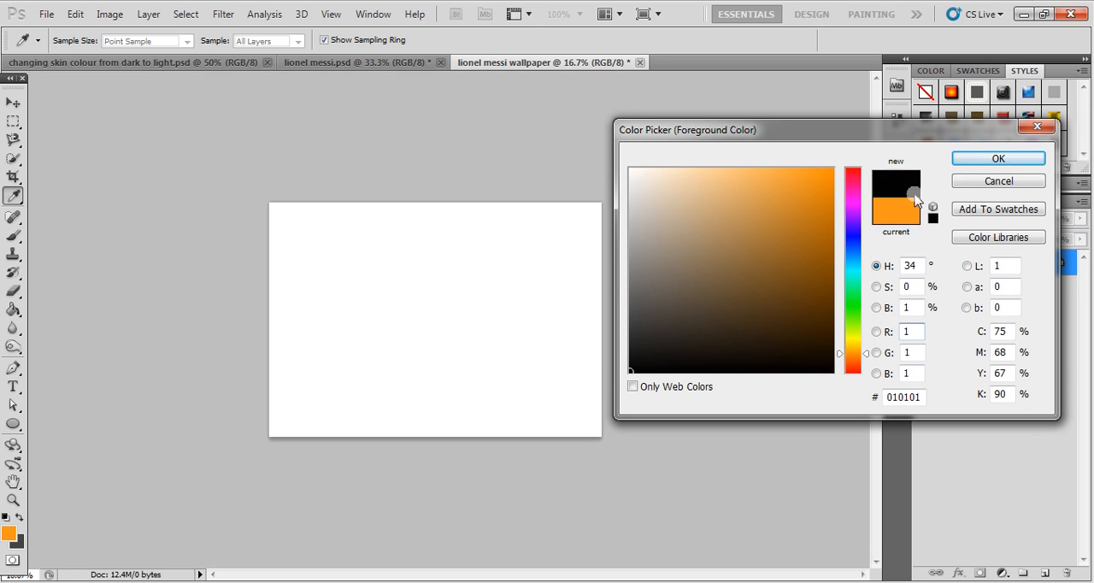
left_click(959, 163)
left_click(13, 309)
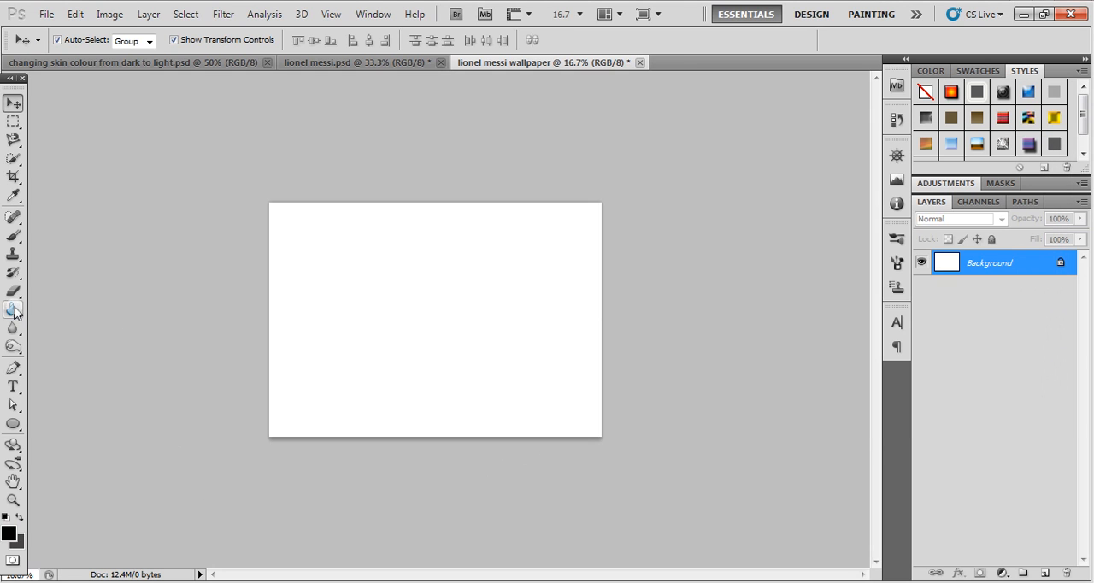
left_click(438, 339)
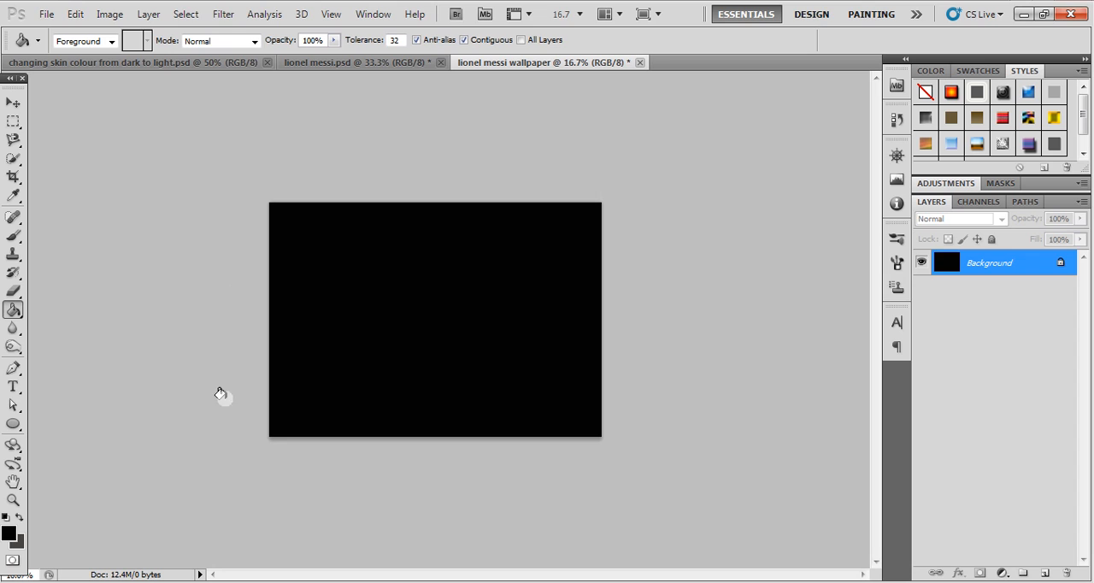
left_click(13, 103)
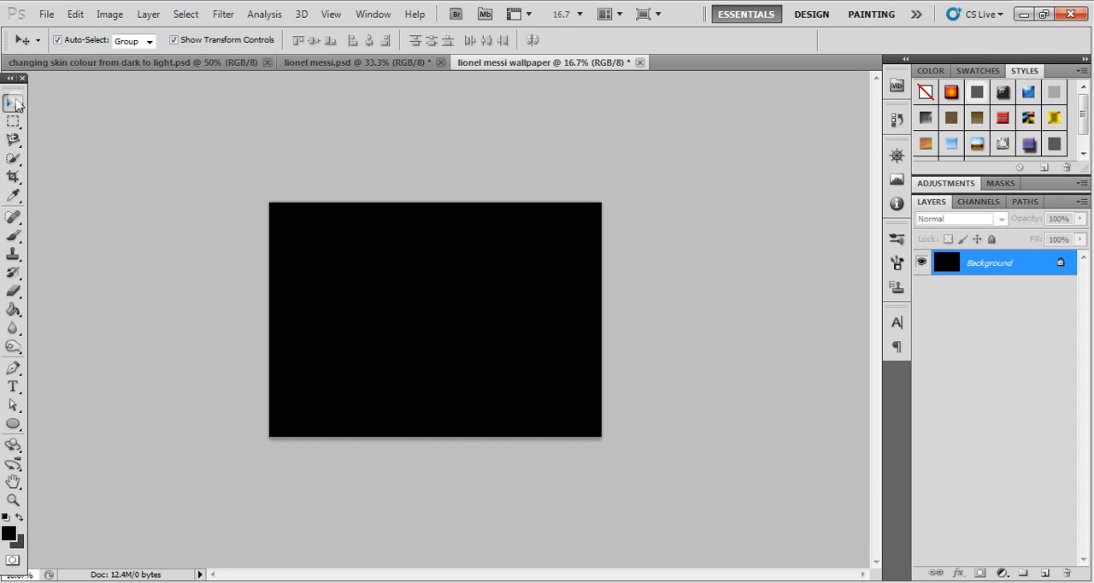
- Place cool backgrounds (9), Fire Flames 9, 22522573_BG1 and Barcelonas-Lionel-Messi-c-008 from the images folder into the wallpaper as separate layers
key("ctrl+plus")
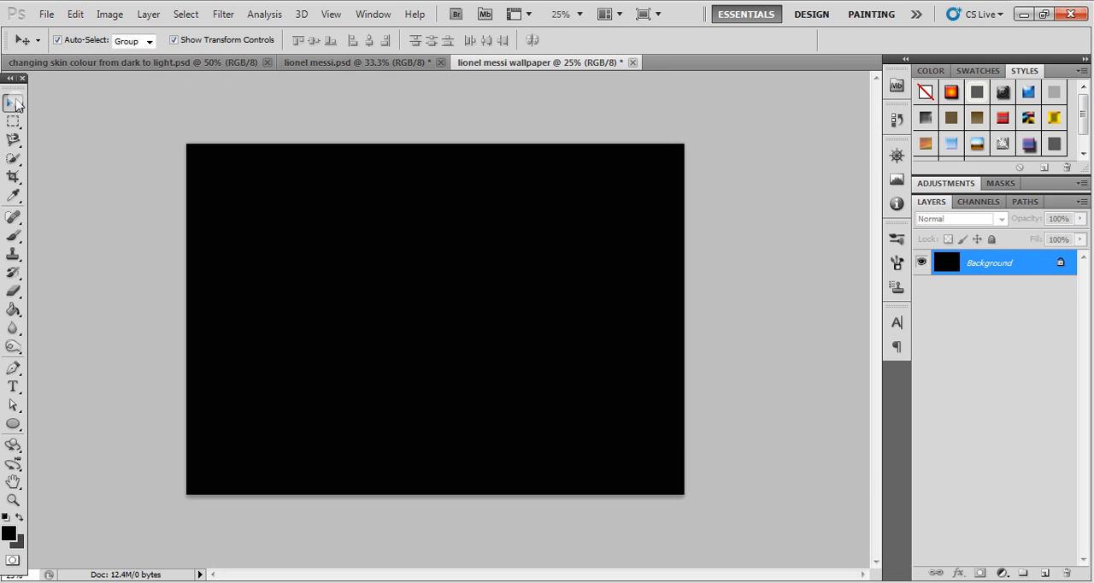
key("ctrl+plus")
key("ctrl+minus")
key("ctrl+plus")
key("ctrl+minus")
key("ctrl+plus")
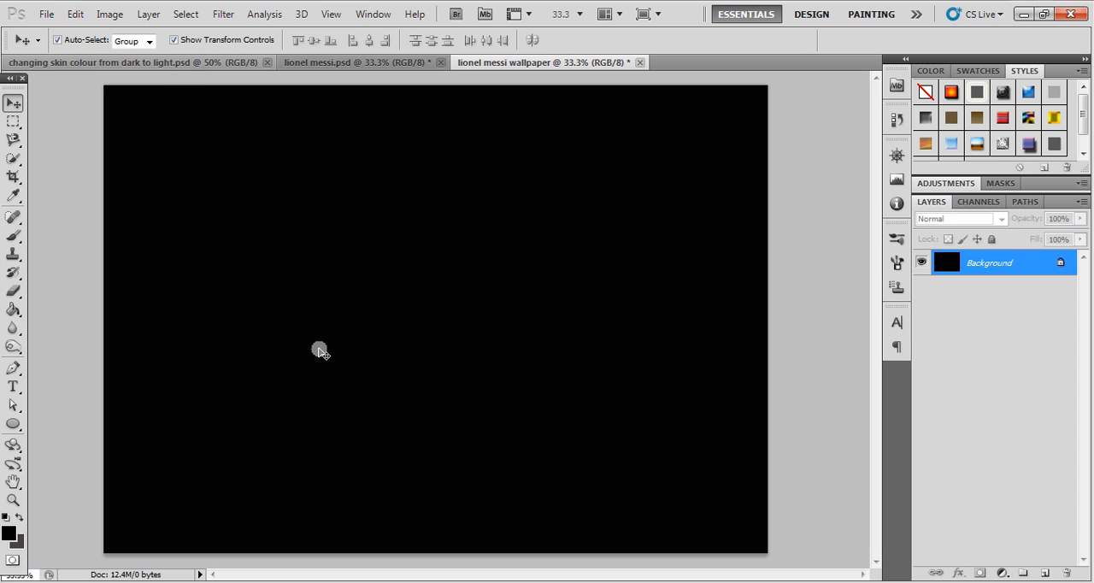
left_click(189, 582)
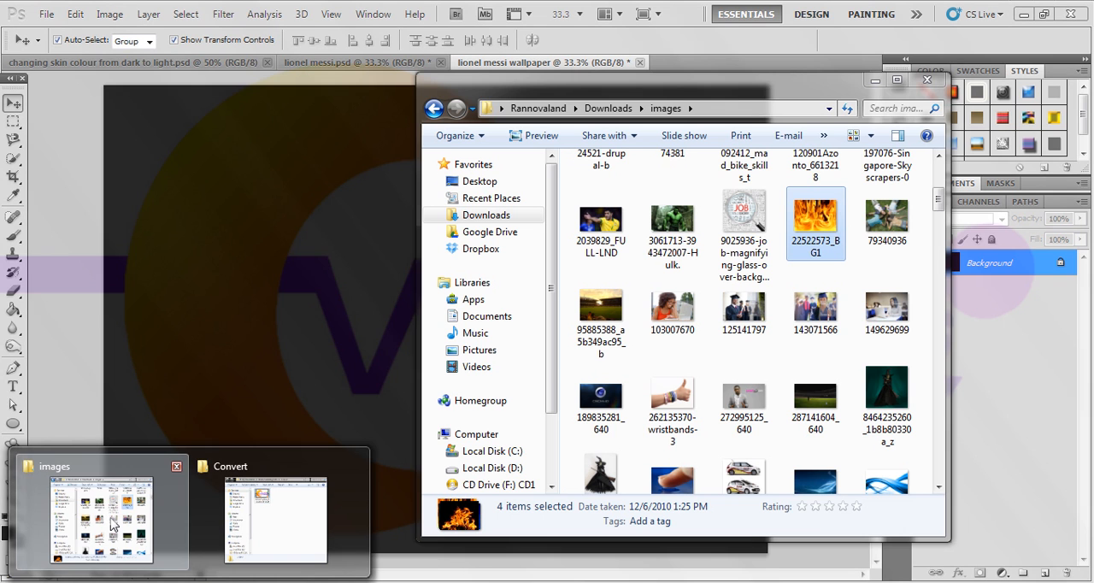
left_click(101, 509)
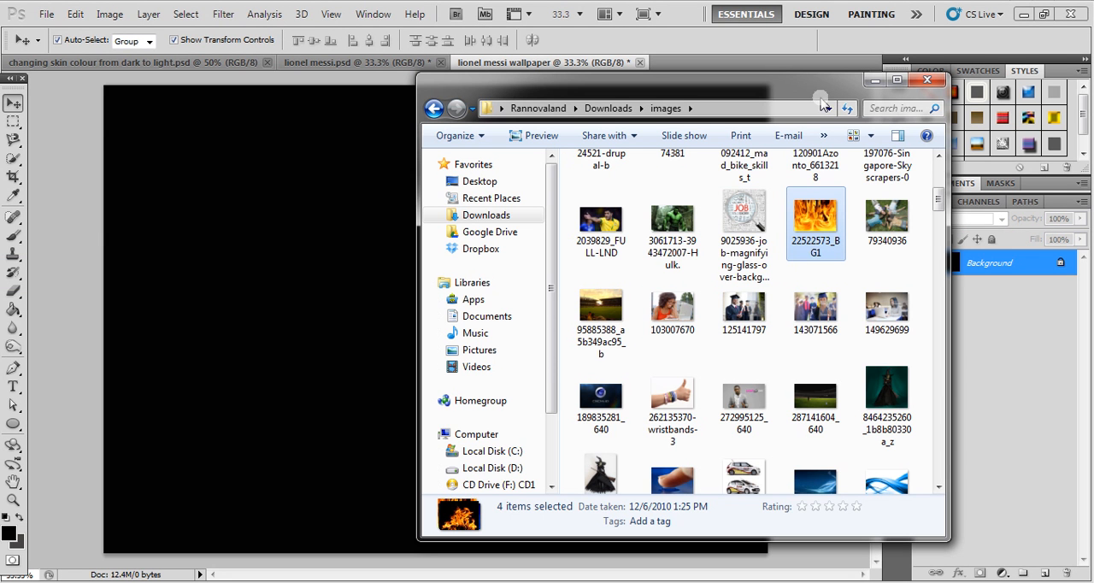
left_click_drag(938, 200, 339, 247)
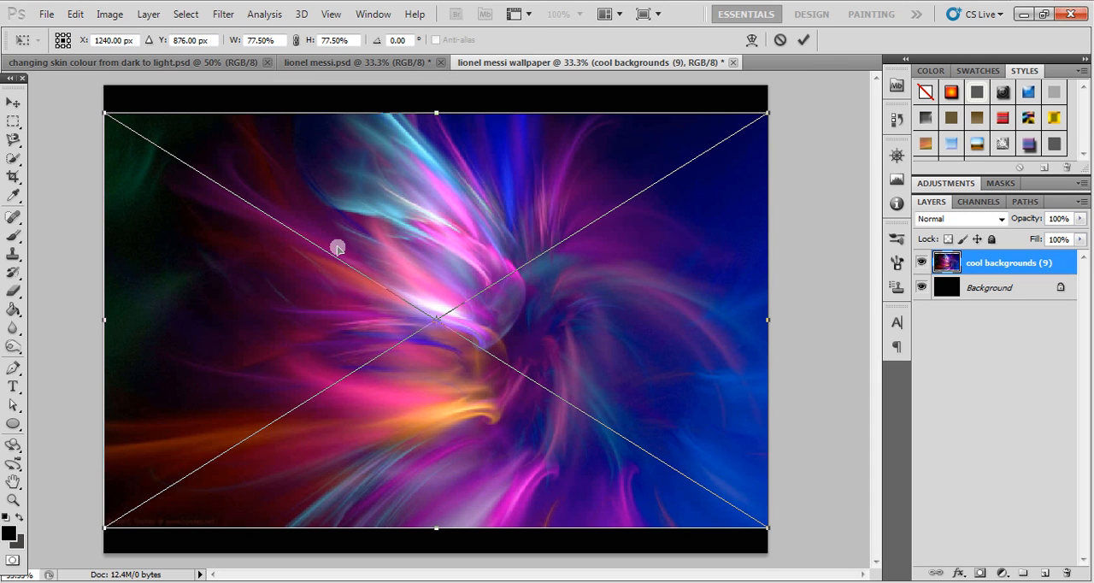
key("Return")
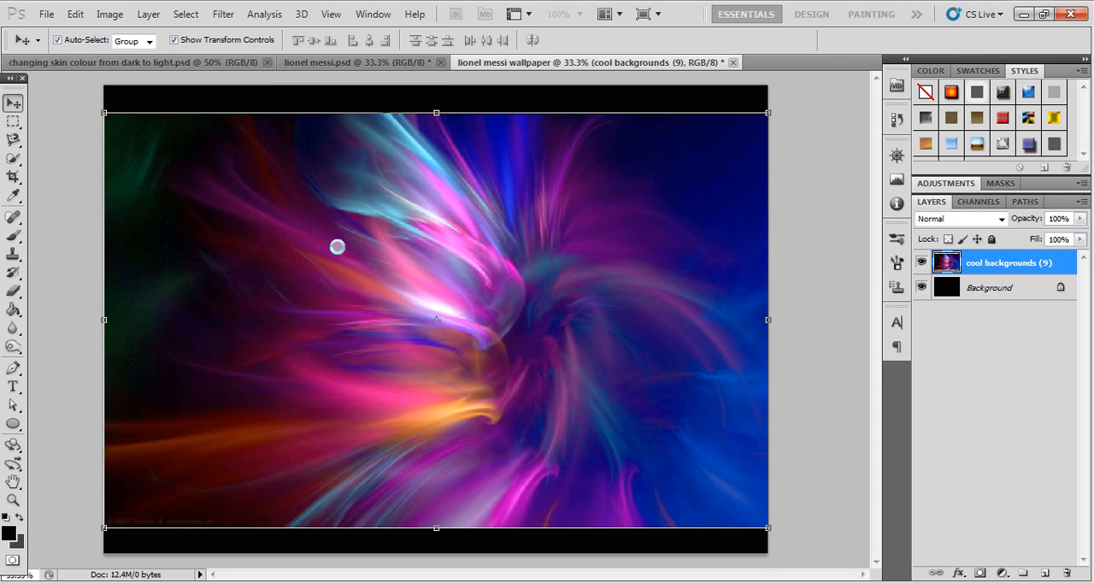
key("Return")
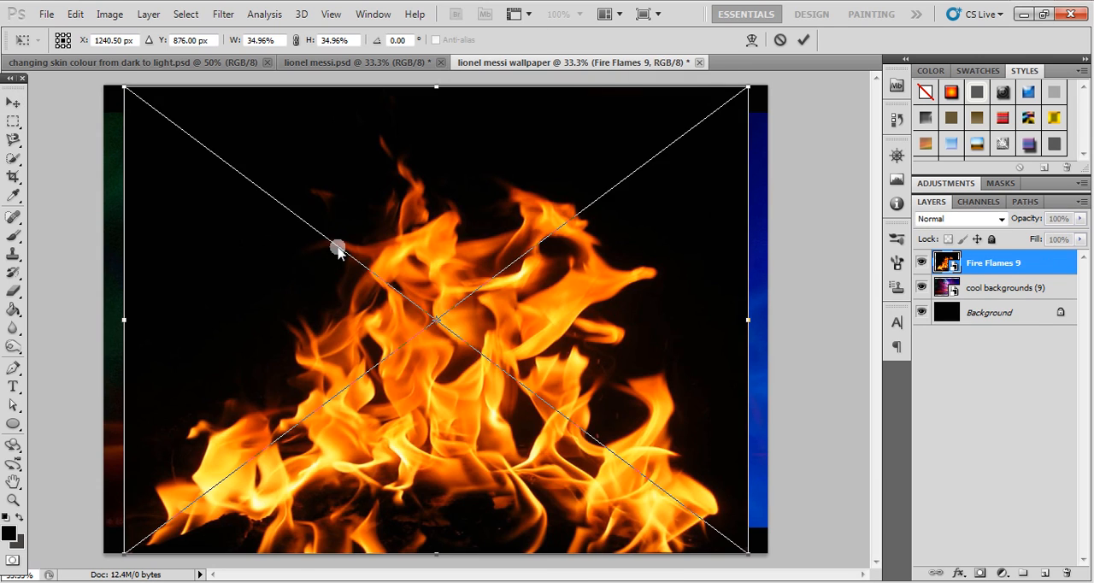
key("Return")
key("Return")
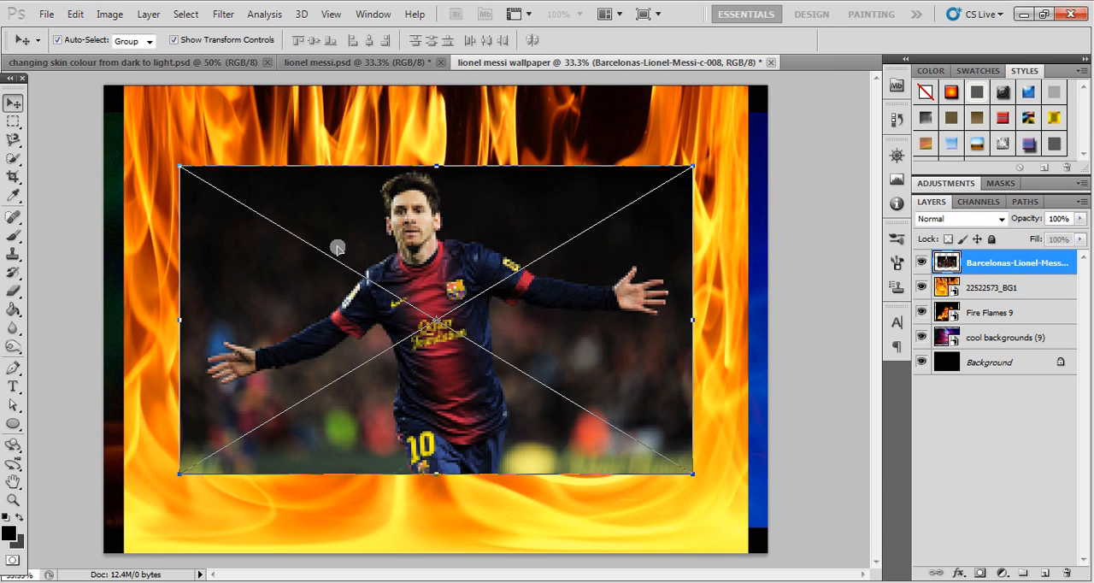
- Hide the cool backgrounds (9), Fire Flames 9 and 22522573_BG1 layers, leaving the player photo and Background shown
left_click(776, 210)
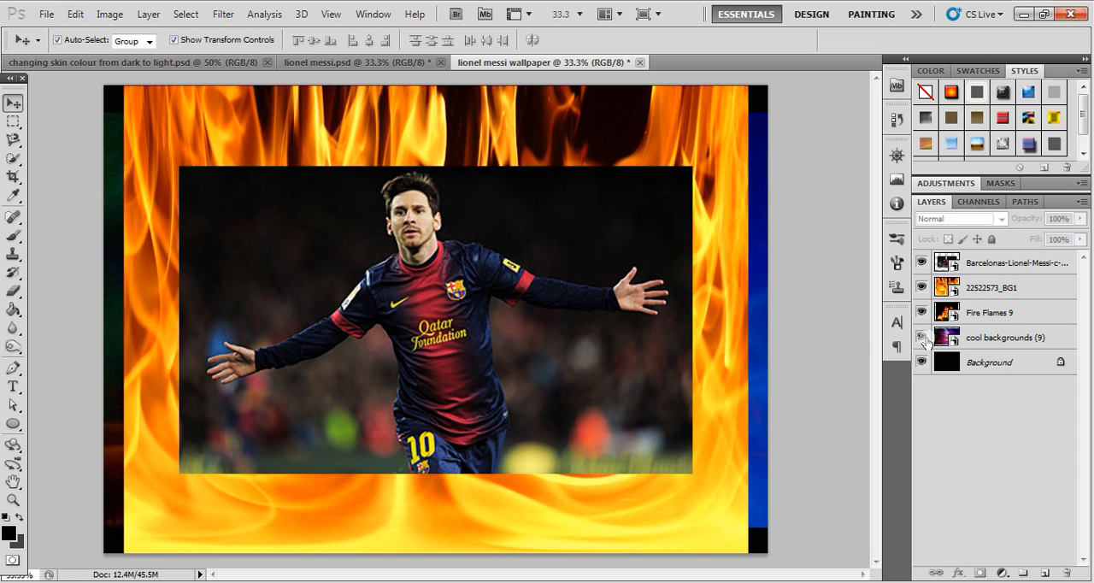
left_click(921, 338)
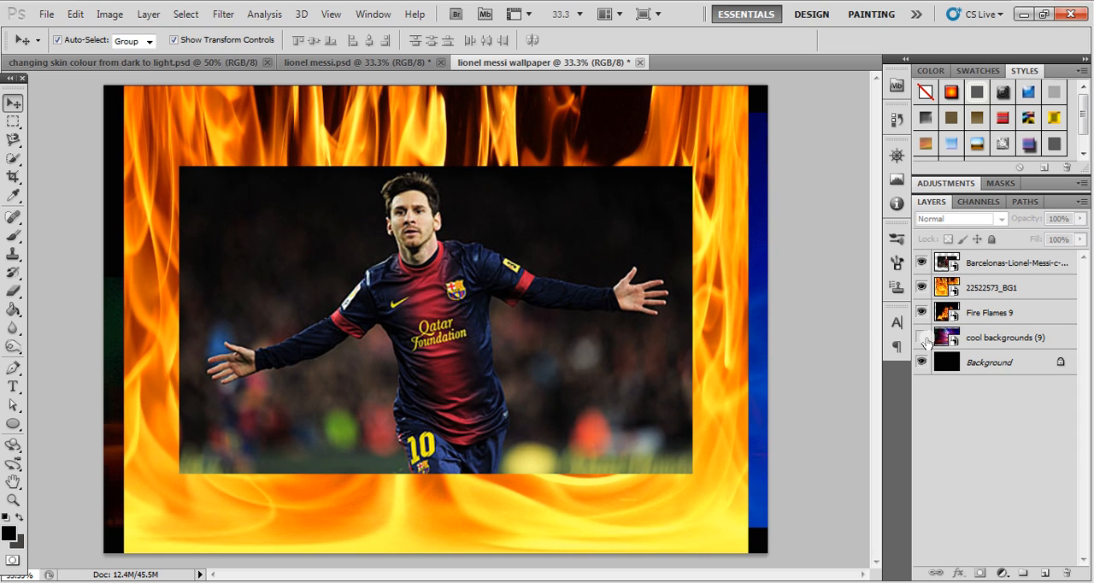
left_click(922, 289)
- Enlarge the player photo layer proportionally to about 120% so it nearly spans the canvas width
left_click(431, 294)
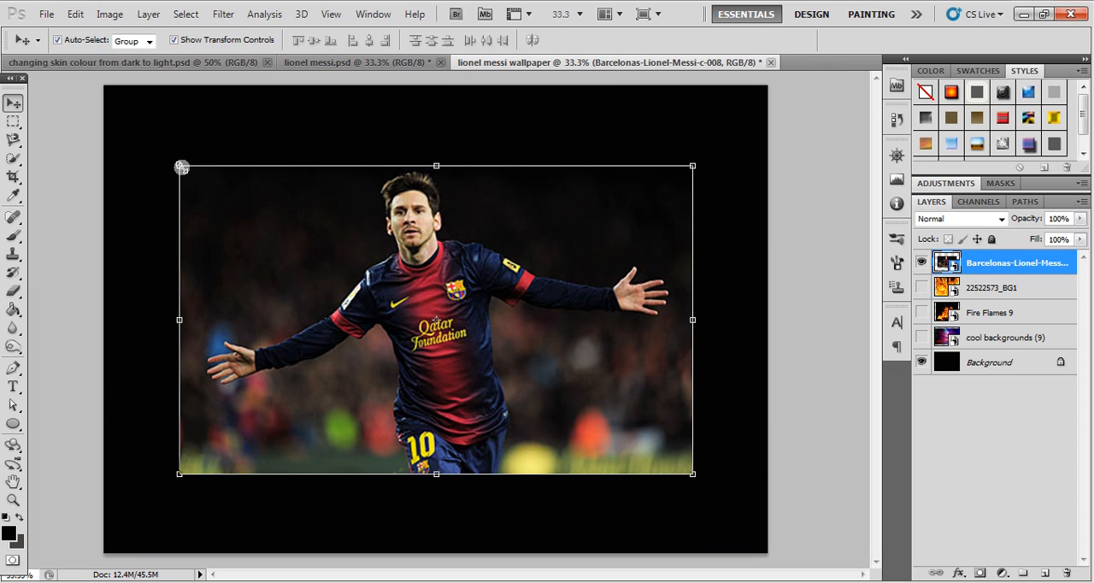
left_click_drag(181, 167, 125, 124)
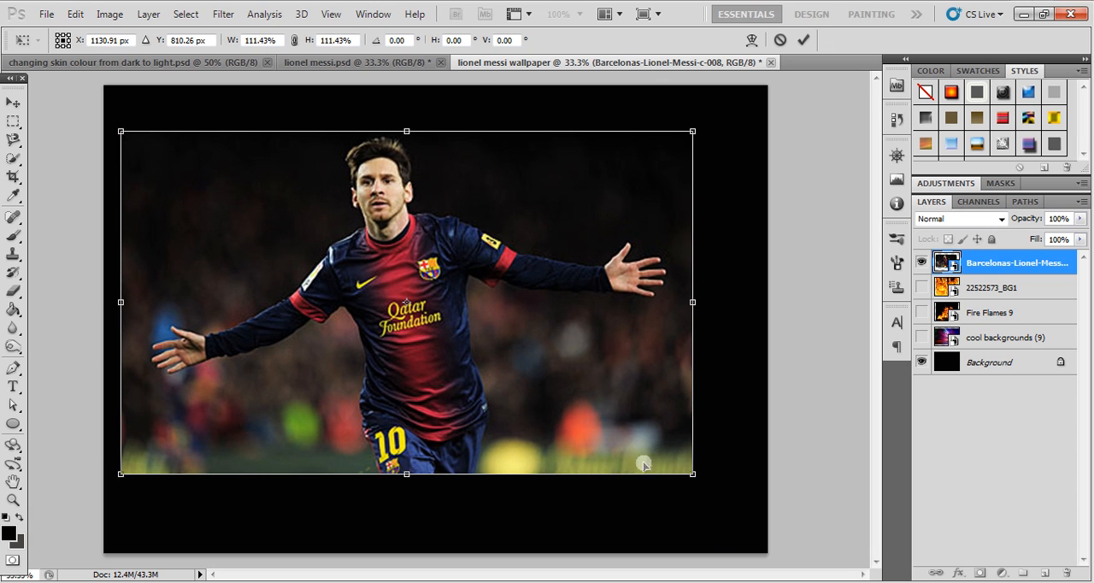
left_click_drag(691, 480, 724, 515)
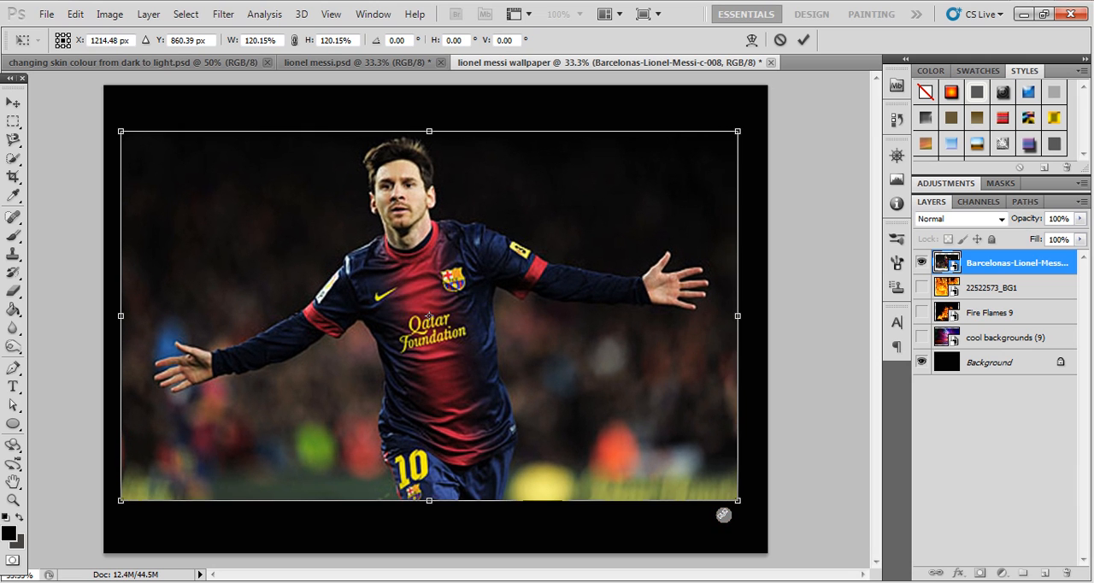
key("Return")
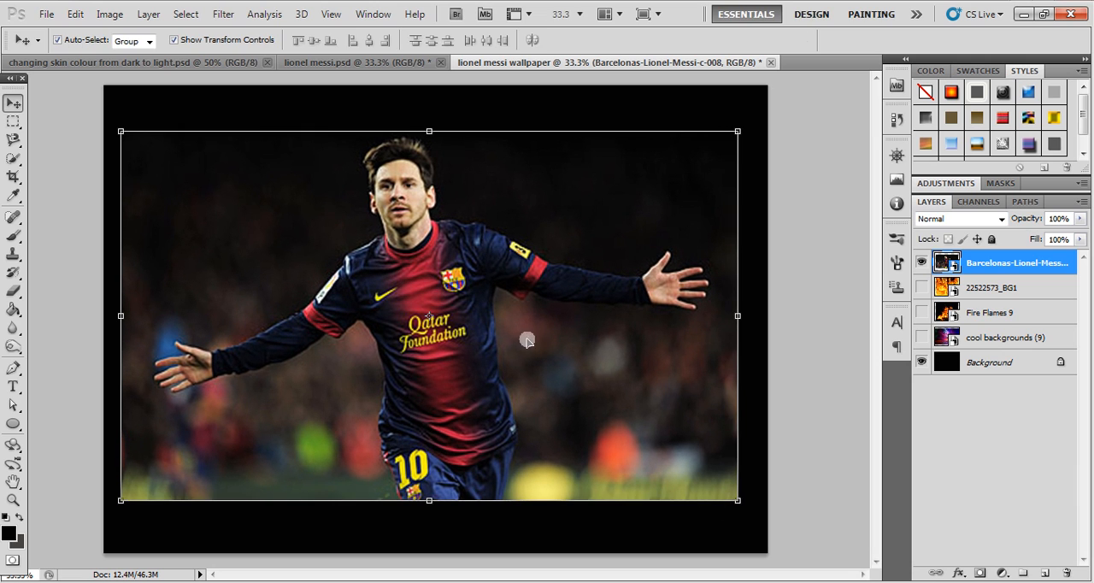
left_click(784, 263)
- Start a Magnetic Lasso outline of the player at his shoulder and trace it up along the neck to the jaw
left_click(490, 270)
key("z")
left_click(446, 184)
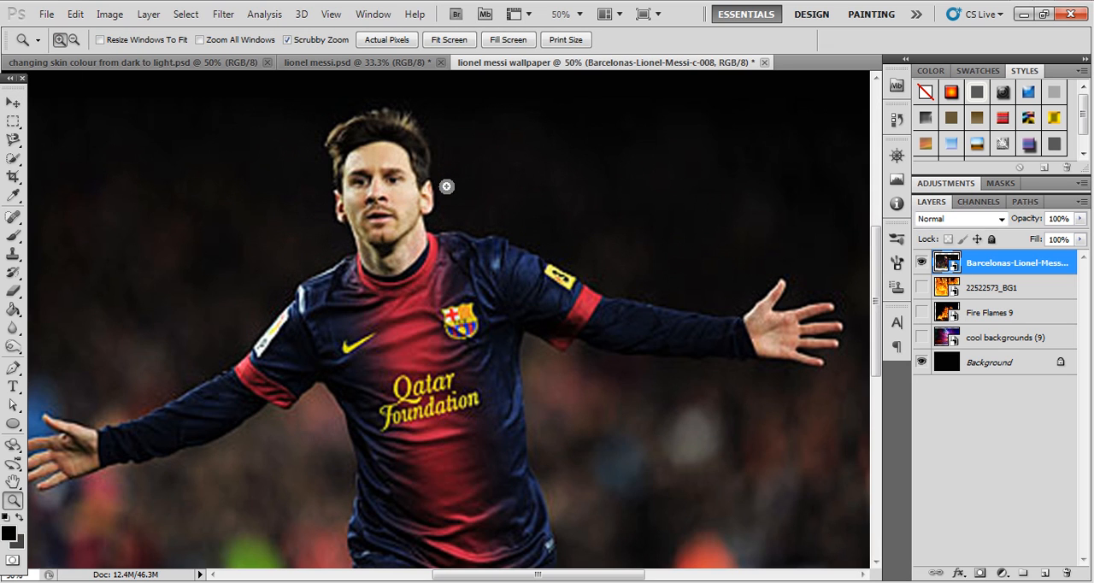
left_click(396, 233, "alt")
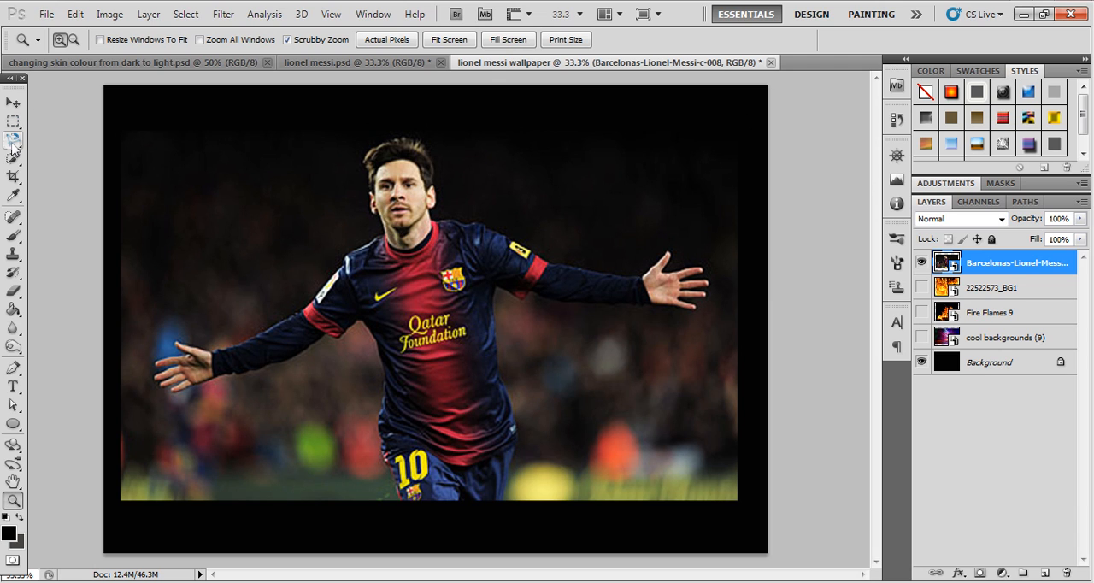
mouse_move(12, 141)
left_mouse_down()
mouse_move(57, 176)
mouse_move(107, 169)
left_mouse_up()
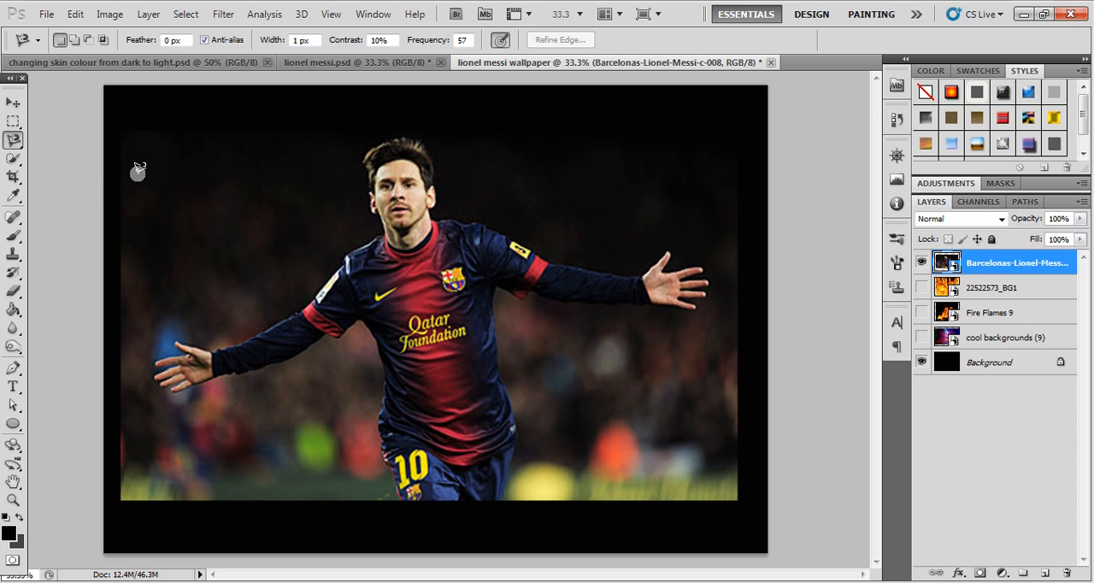
left_click(347, 255)
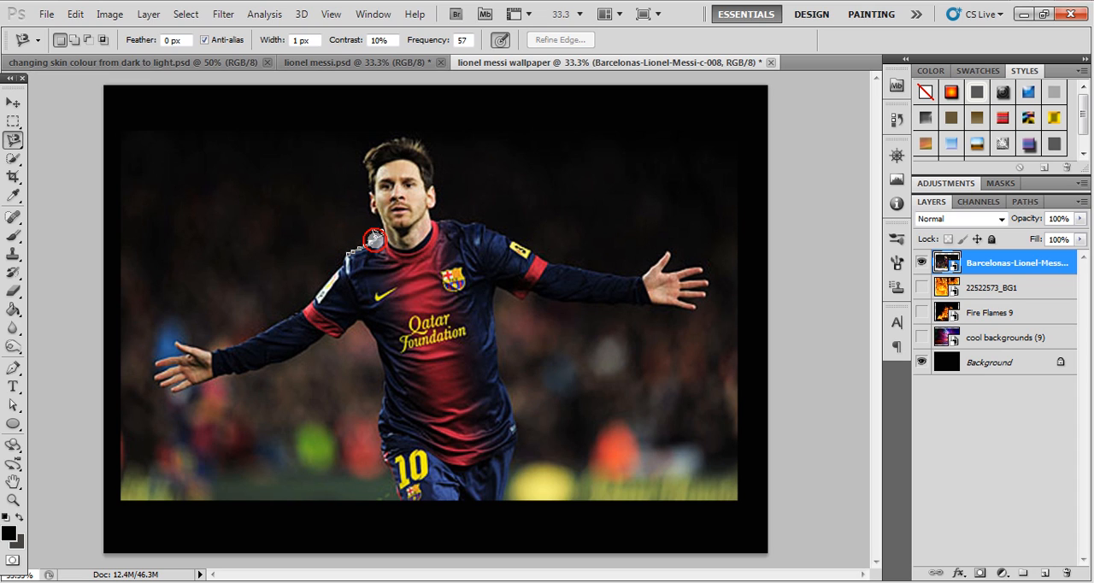
left_click(380, 234)
left_click(381, 222)
left_click(381, 214)
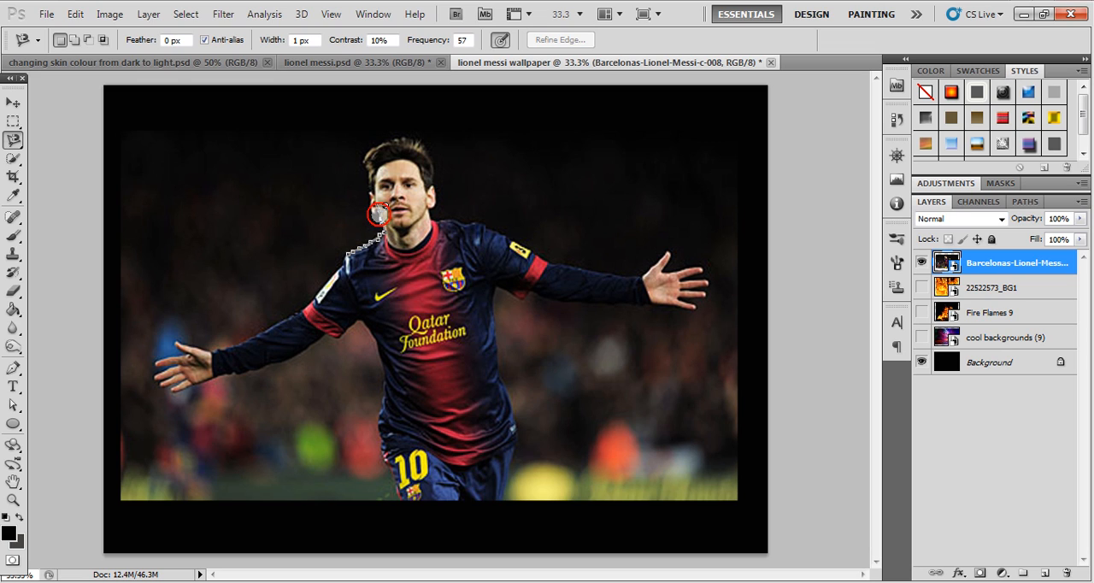
left_click(373, 212)
- Continue the lasso outline around the ear, over the hair and down the other side of the face to the neck
scroll(372, 206, "up", 1)
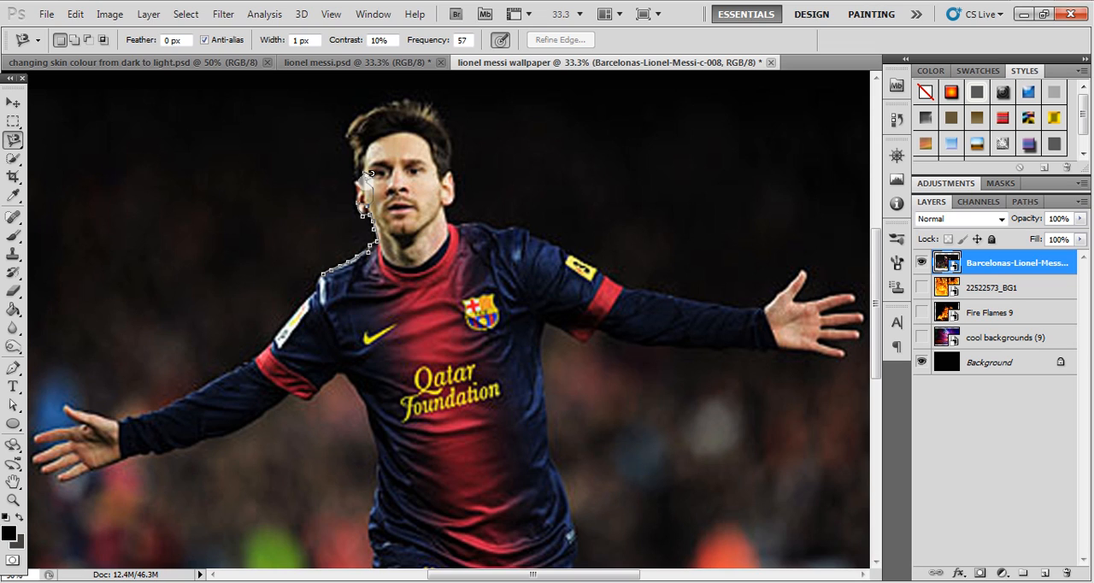
left_click(361, 204)
left_click(358, 195)
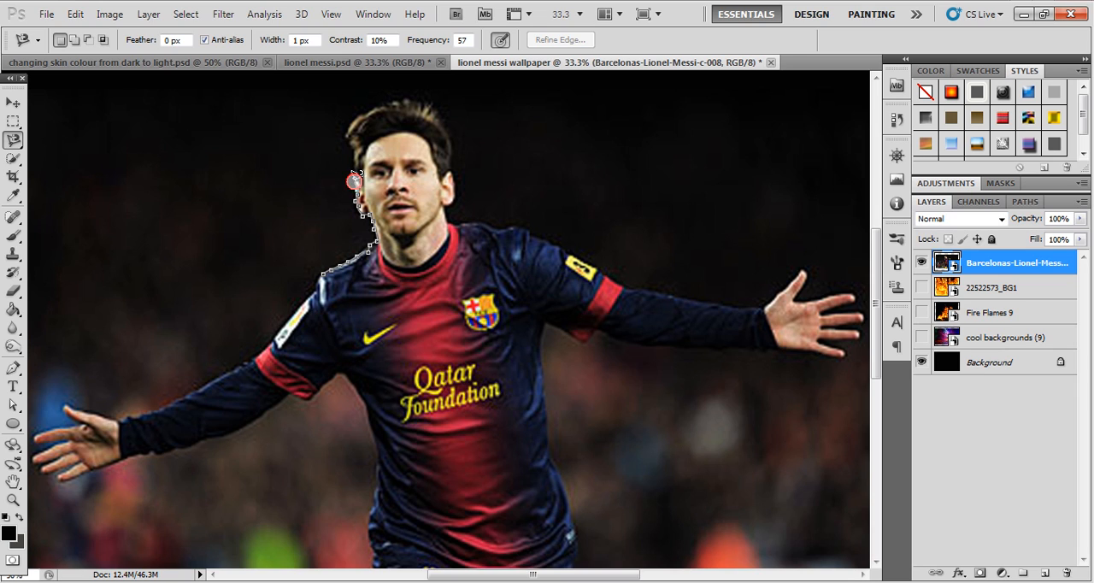
left_click(353, 140)
left_click(387, 104)
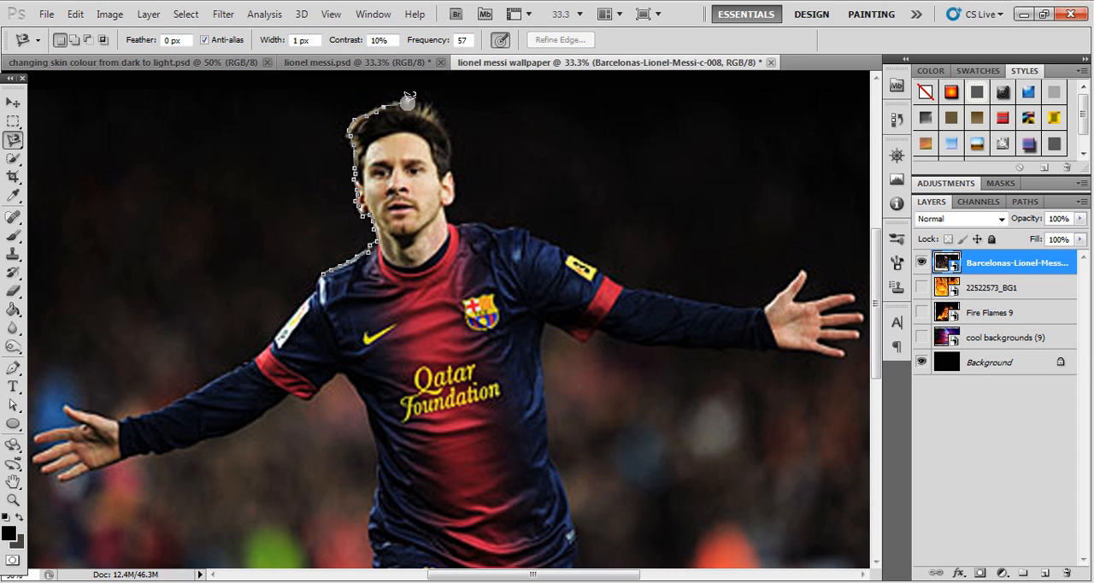
left_click(450, 146)
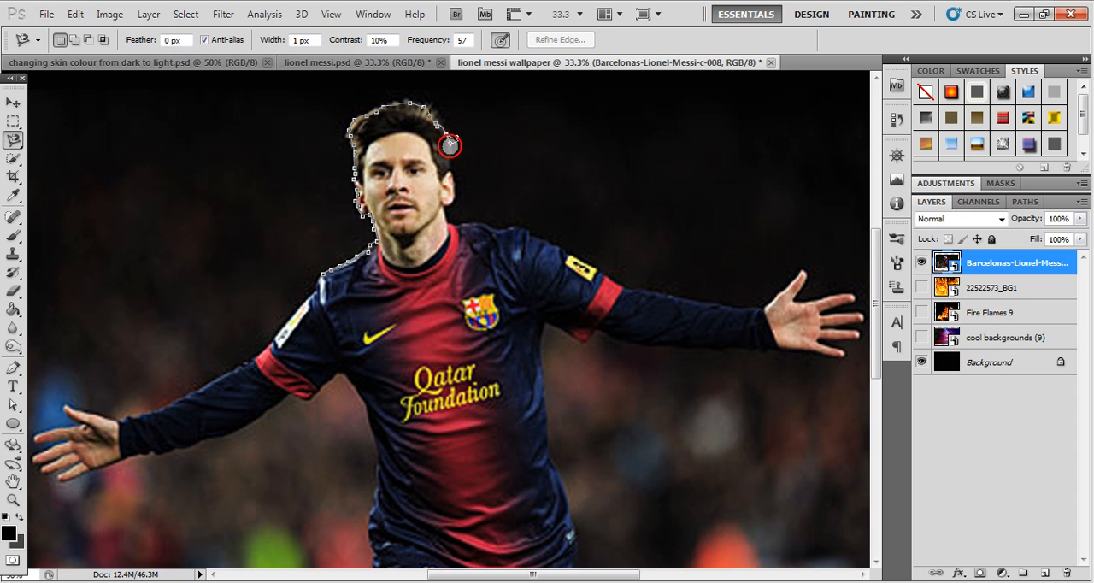
left_click(454, 186)
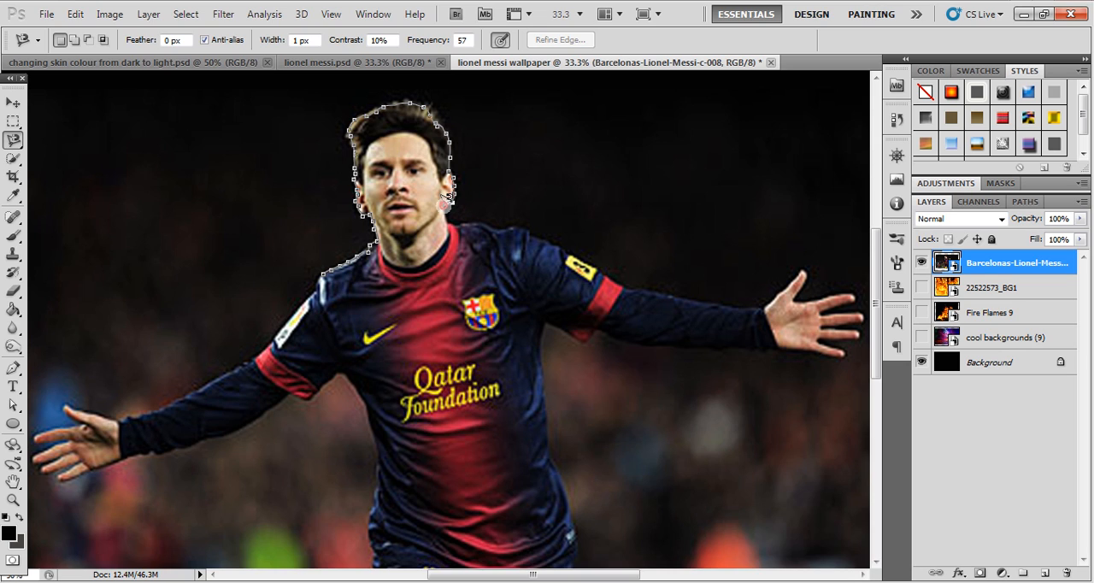
left_click(443, 219)
- Trace the lasso along the shoulder, both outstretched arms, the hands and the body, and close the selection at its starting point
left_click(545, 241)
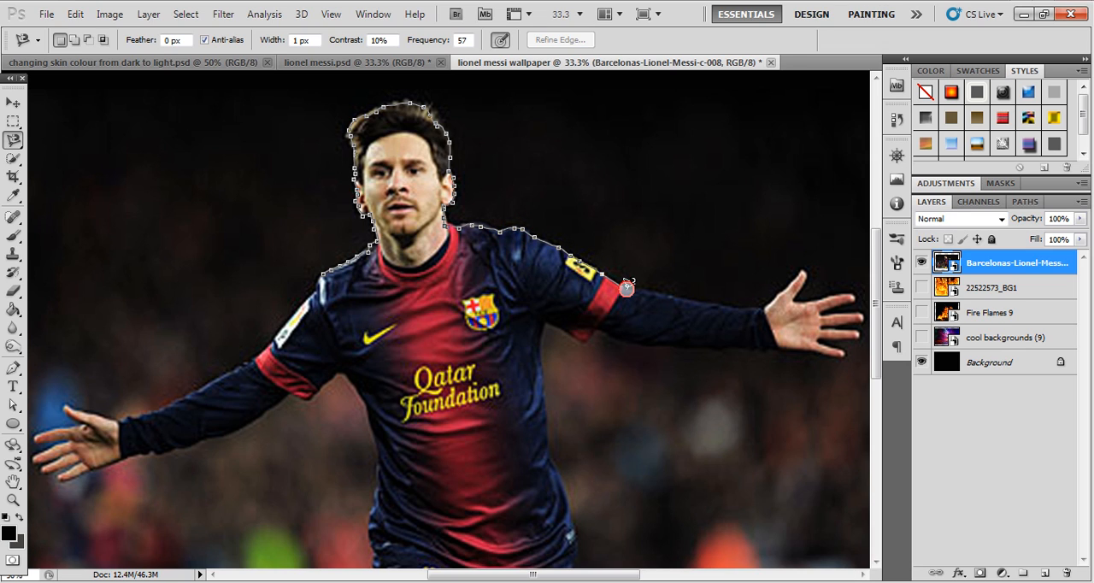
left_click(660, 292)
left_click(756, 306)
left_click(766, 308)
left_click(784, 292)
left_click(797, 270)
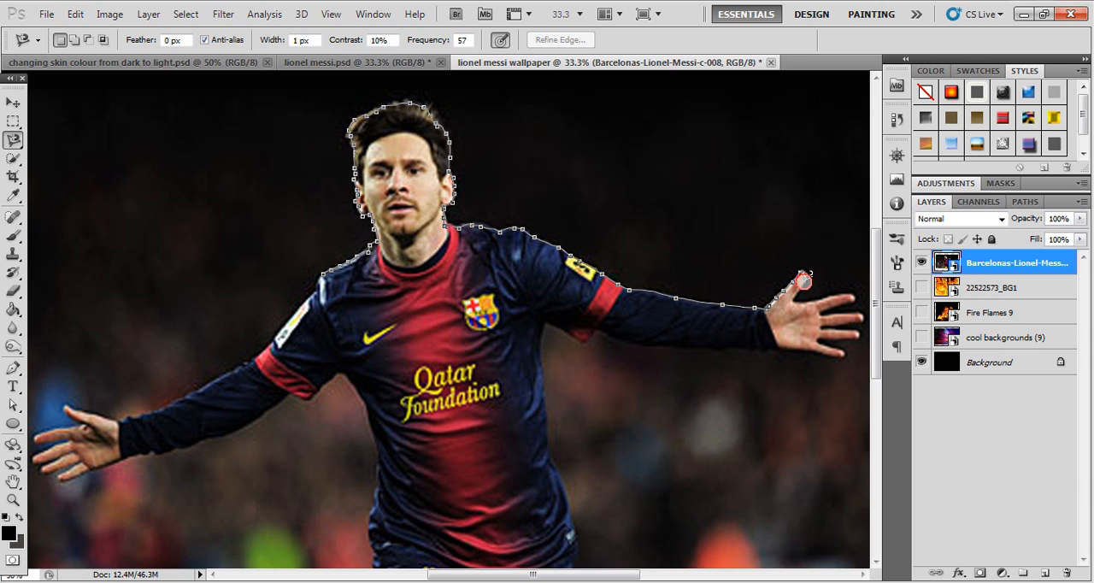
left_click(794, 297)
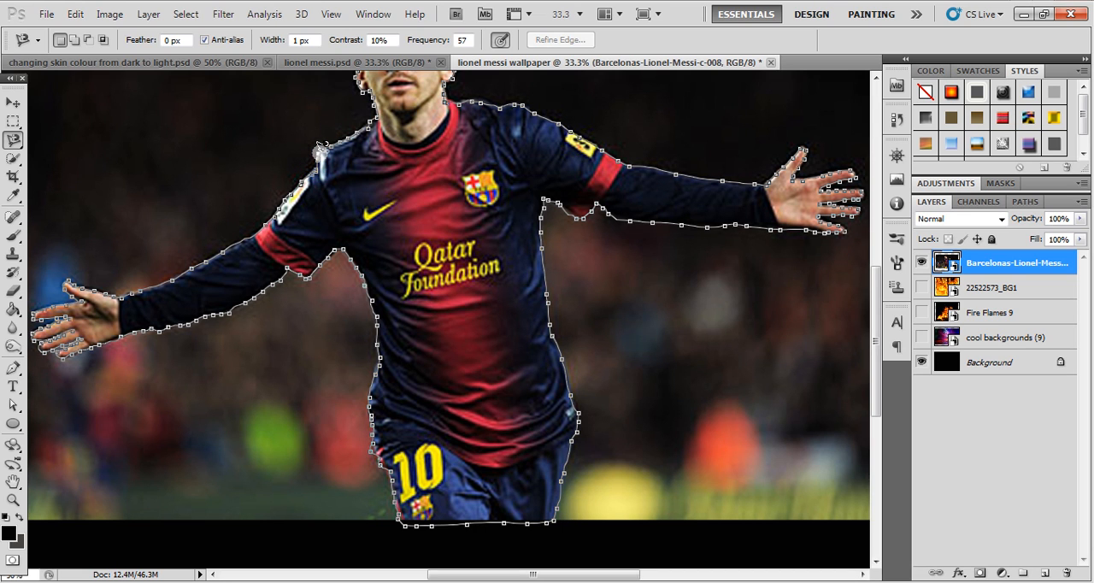
left_click(324, 145)
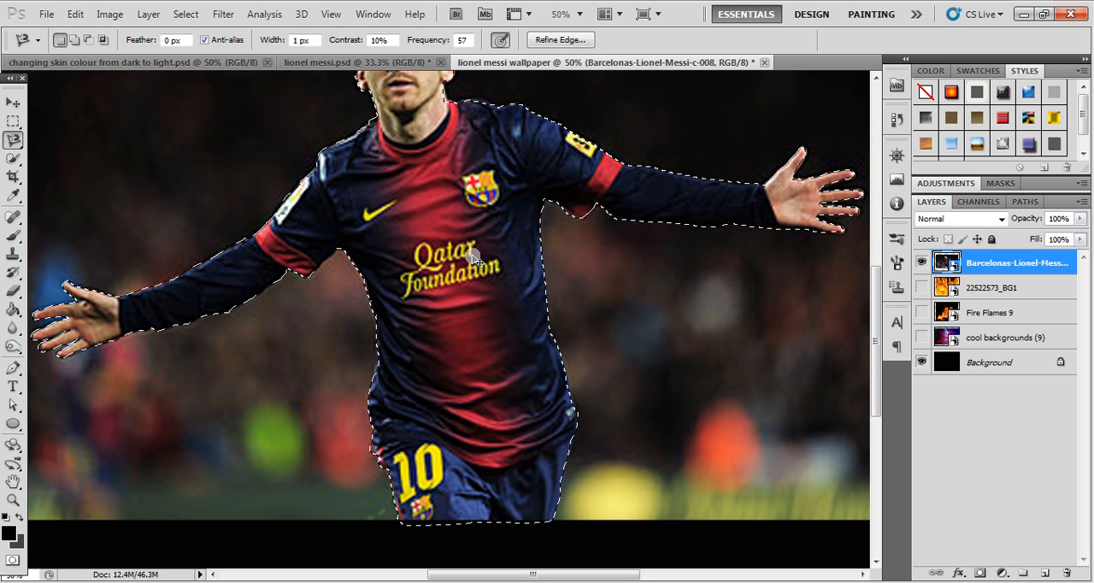
- Open Refine Edge for the player selection and set Radius to 8.9 px and Smooth to 16
key("ctrl+minus")
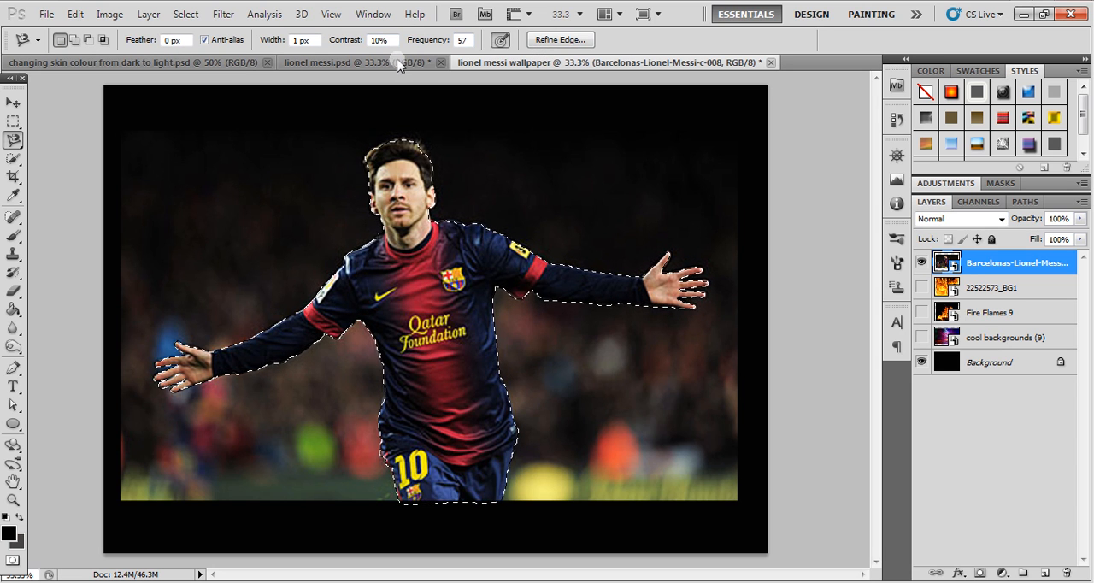
left_click(563, 41)
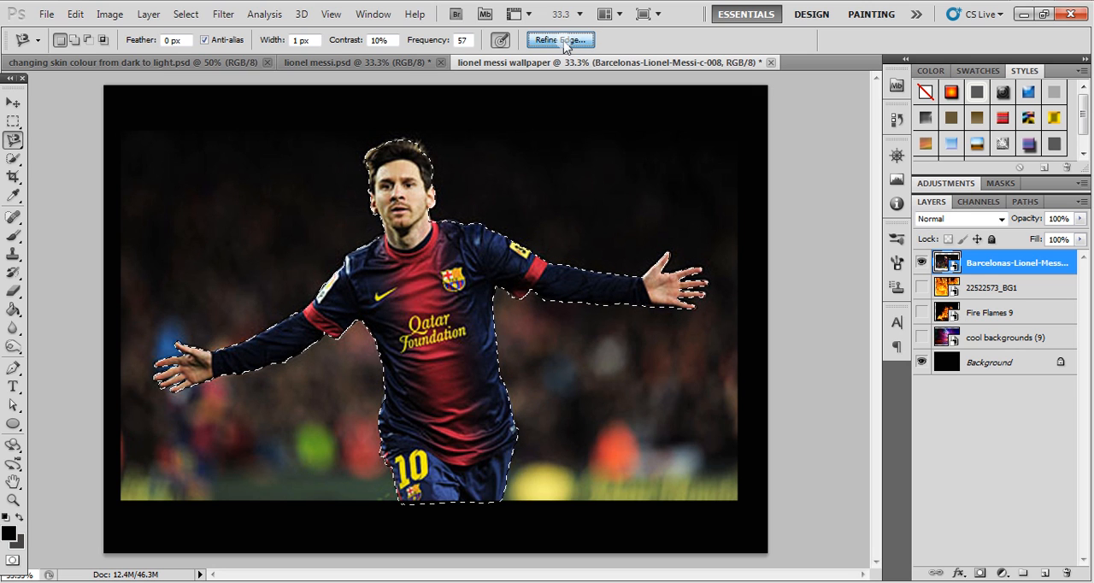
mouse_move(685, 114)
left_mouse_down()
mouse_move(599, 120)
mouse_move(696, 110)
left_mouse_up()
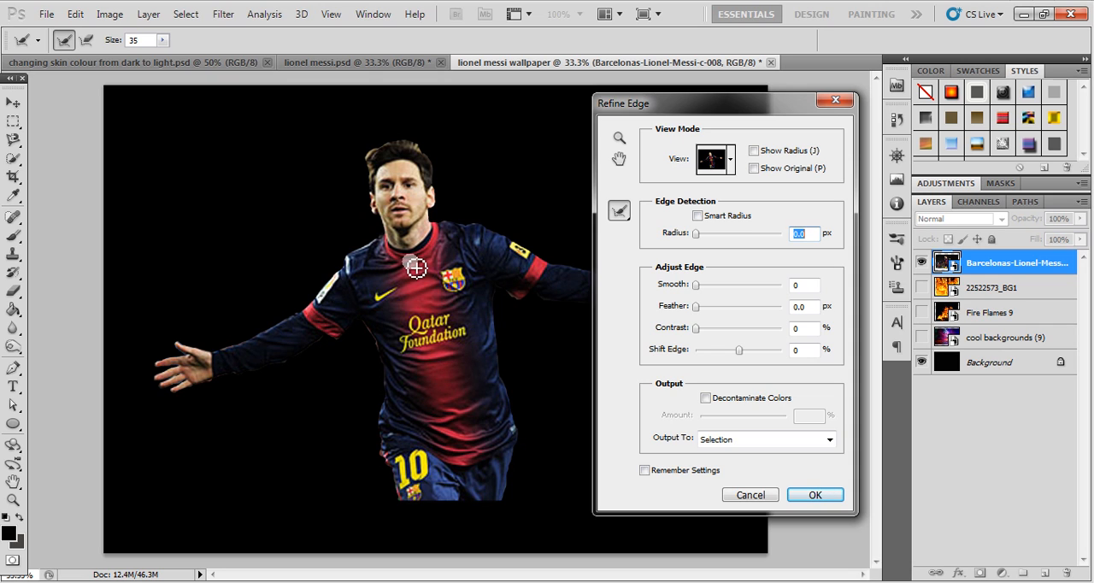
left_click(729, 164)
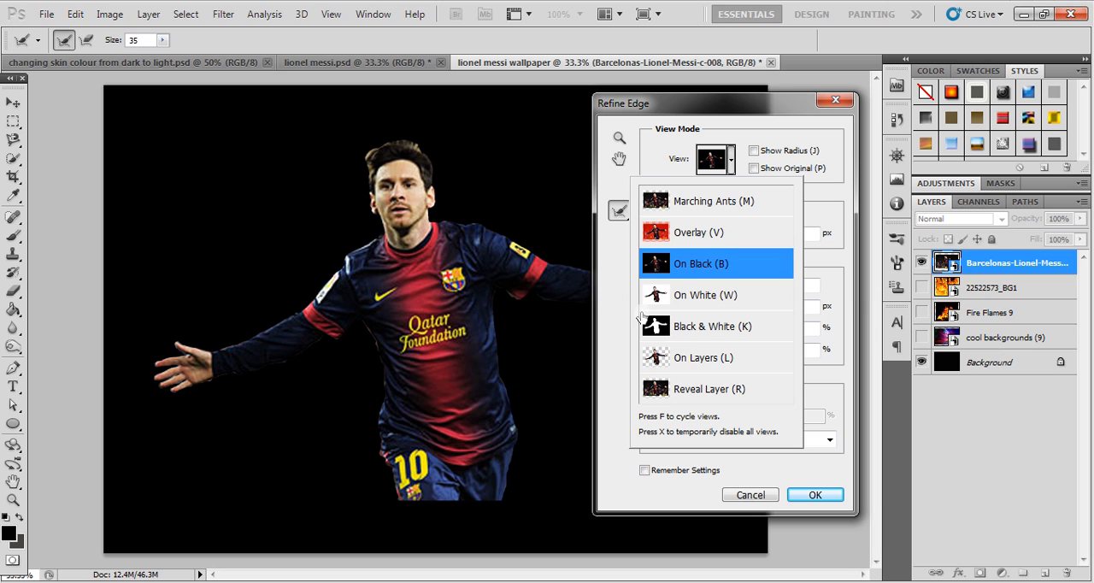
left_click_drag(707, 100, 811, 92)
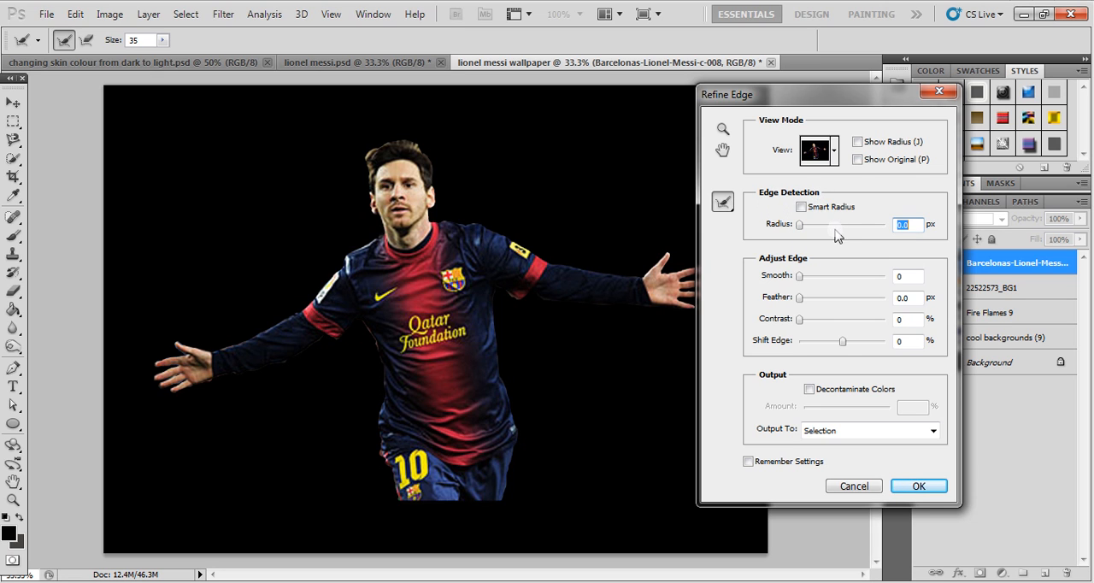
left_click_drag(803, 229, 834, 235)
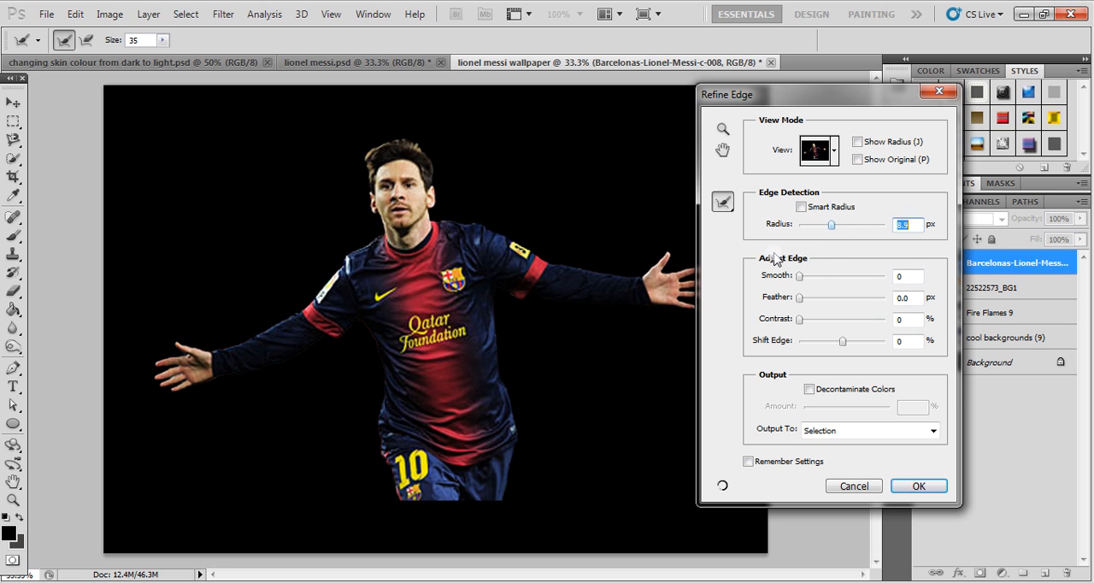
left_click_drag(801, 276, 813, 276)
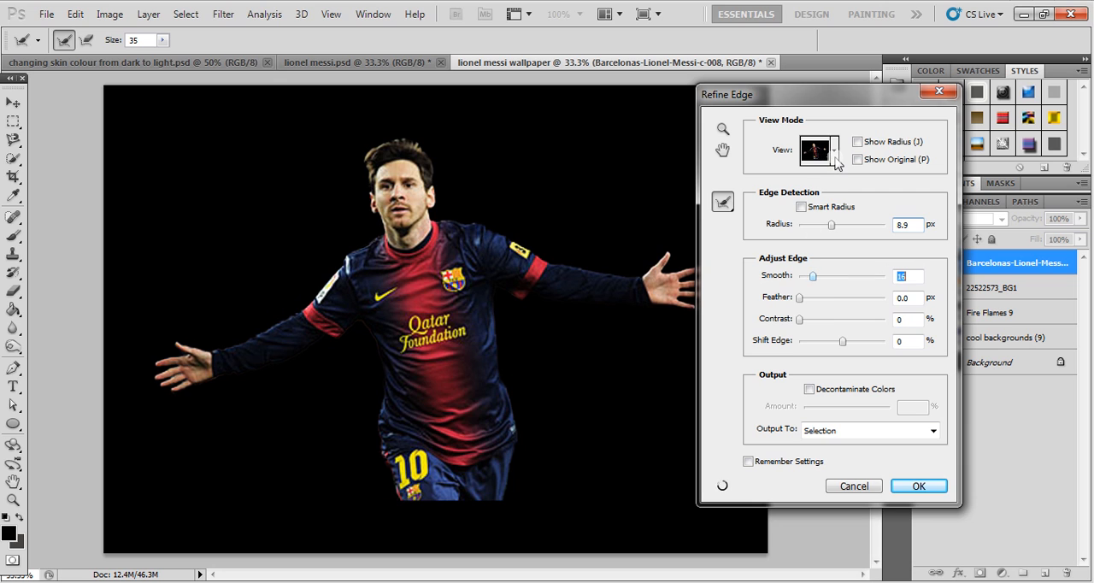
- Preview the selection edge in Black & White and set Smooth to 34 and Contrast to 25%
left_click(834, 150)
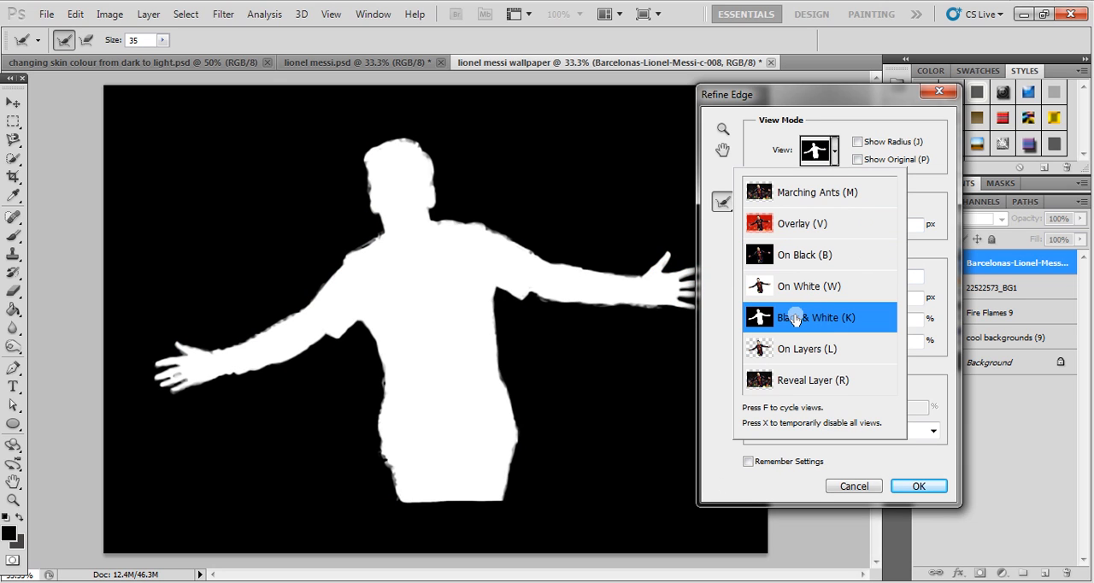
left_click(944, 376)
left_click_drag(815, 280, 826, 283)
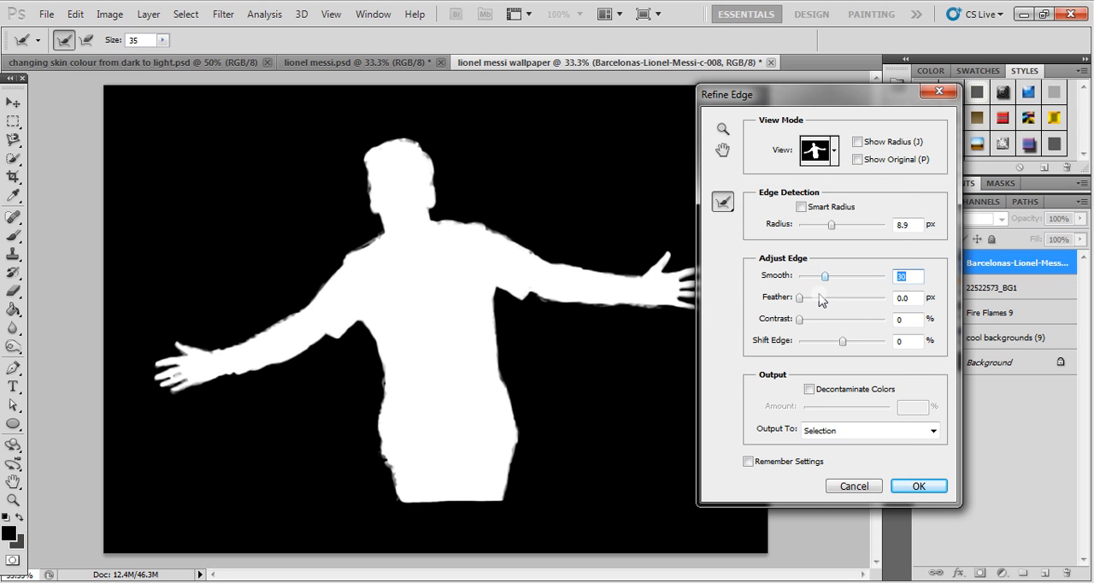
left_click_drag(805, 324, 819, 328)
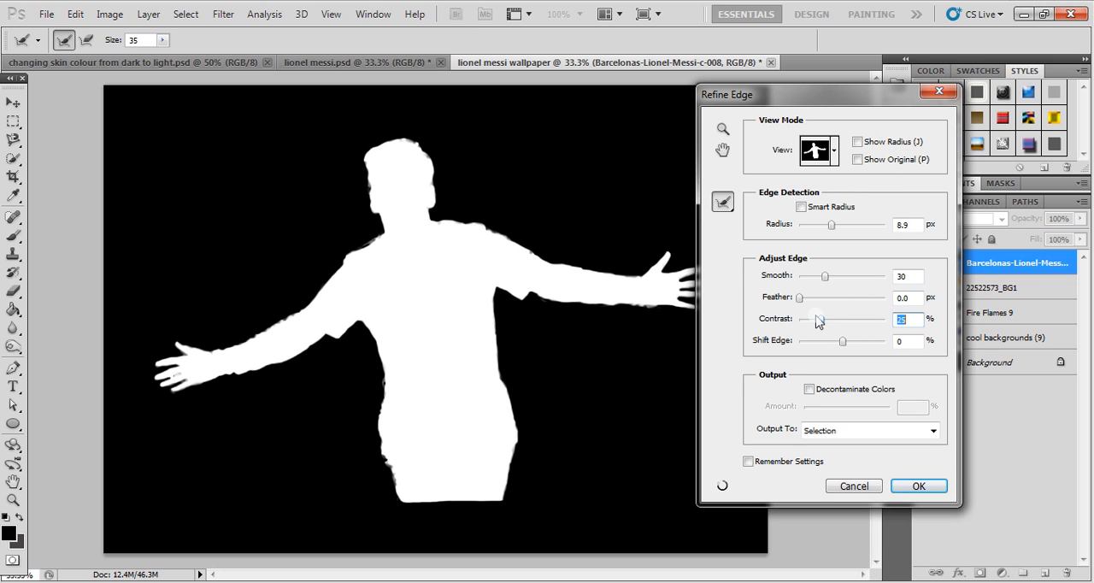
left_click_drag(826, 283, 837, 273)
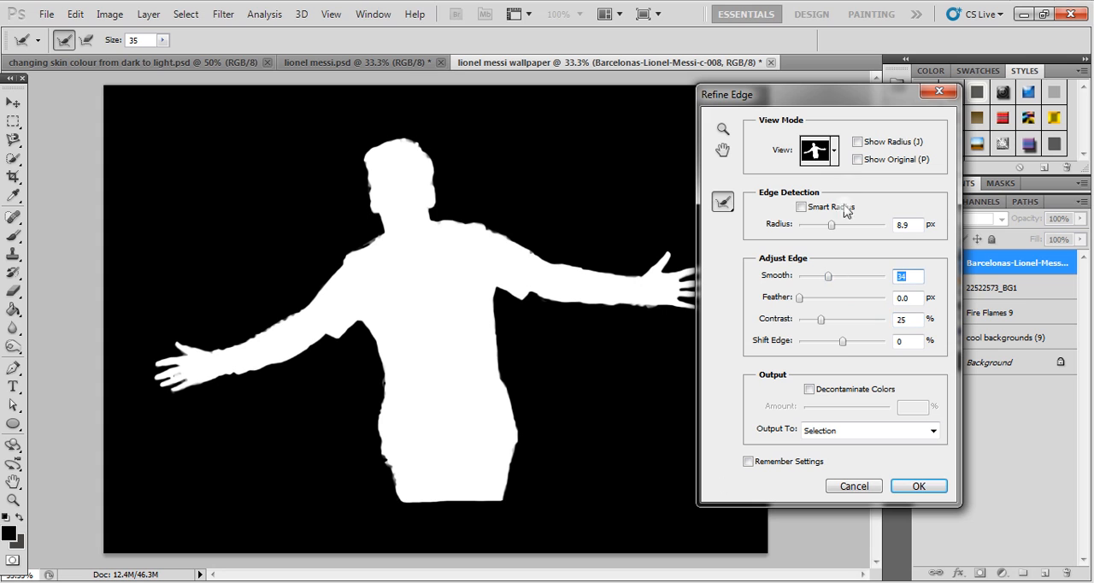
- Return the preview to On Black and output the refined selection to a New Layer
left_click(835, 152)
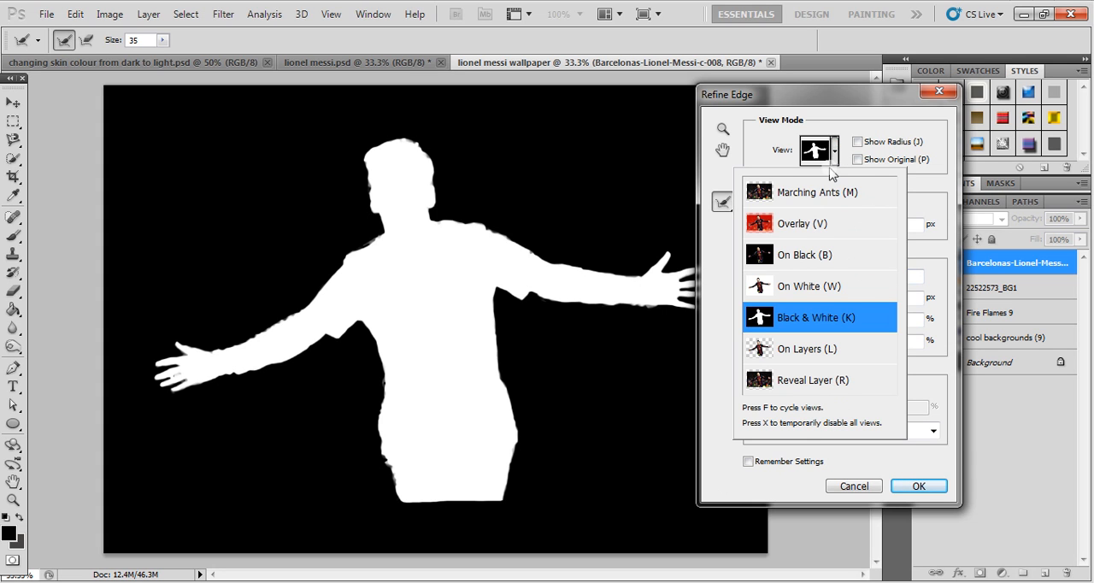
left_click(807, 250)
left_click_drag(748, 103, 676, 101)
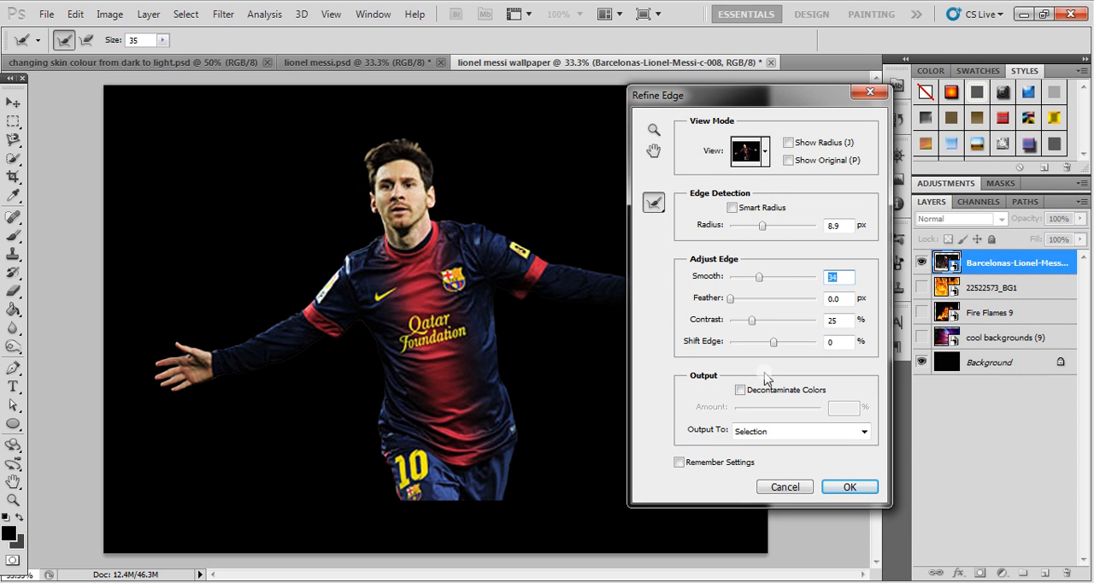
left_click(849, 436)
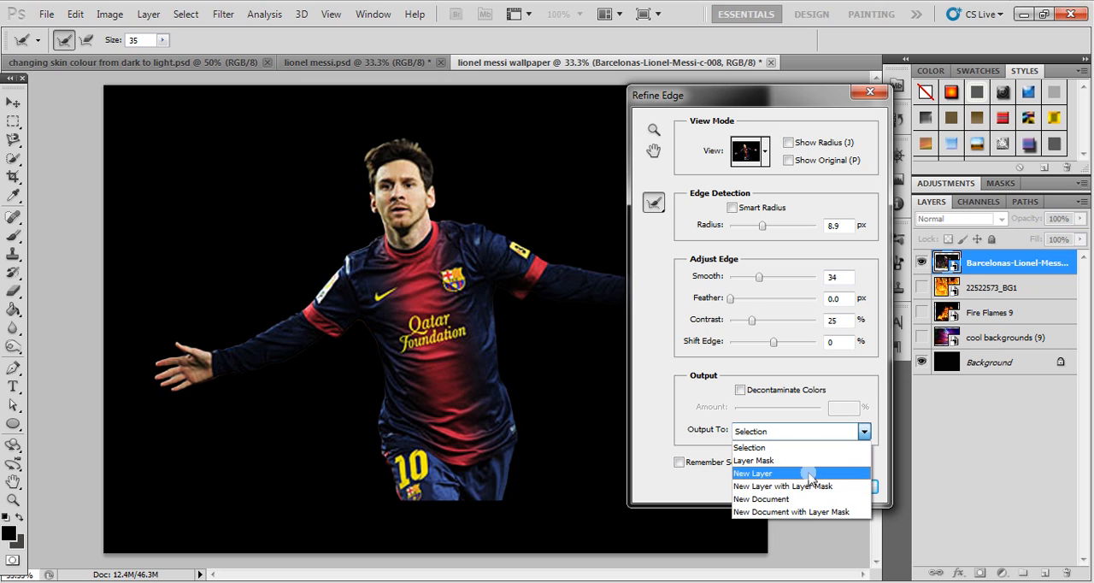
left_click(778, 472)
left_click(847, 486)
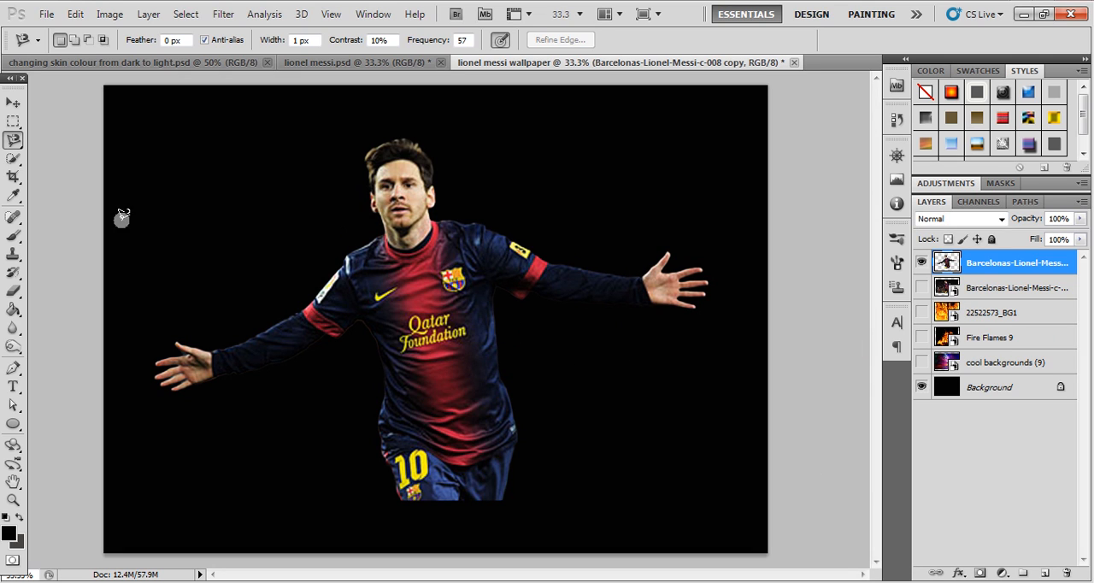
- Compare the cut-out with the original player photo by showing the original layer and hiding it again
left_click(13, 103)
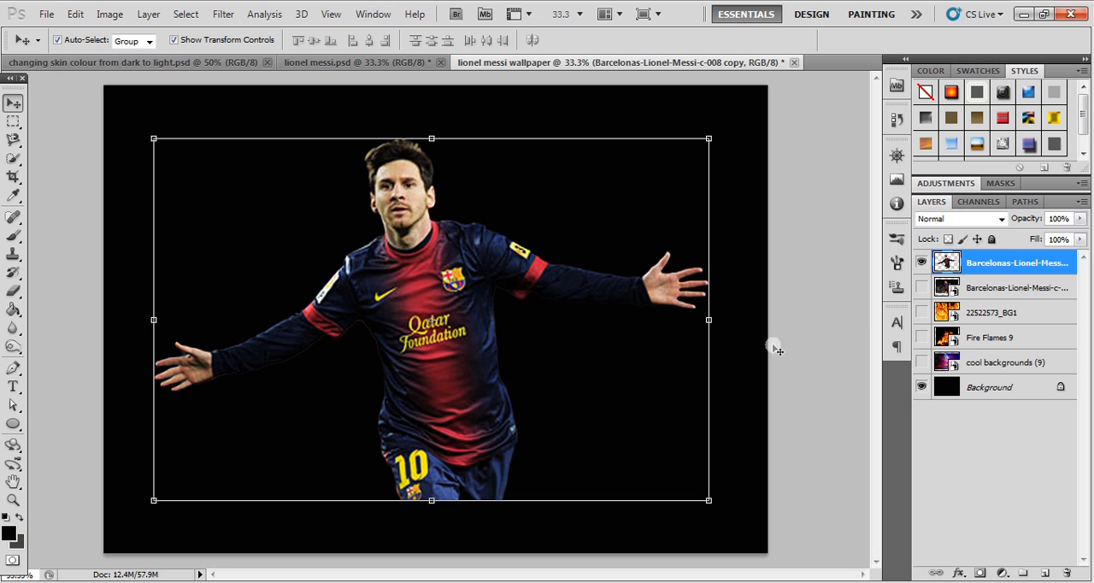
left_click(922, 288)
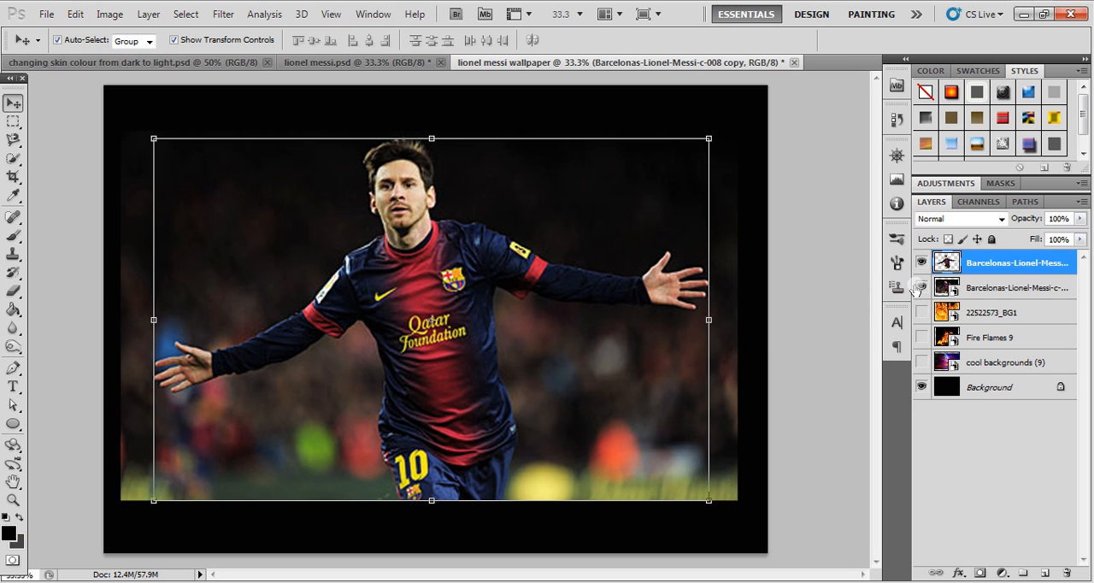
left_click(922, 289)
left_click(802, 250)
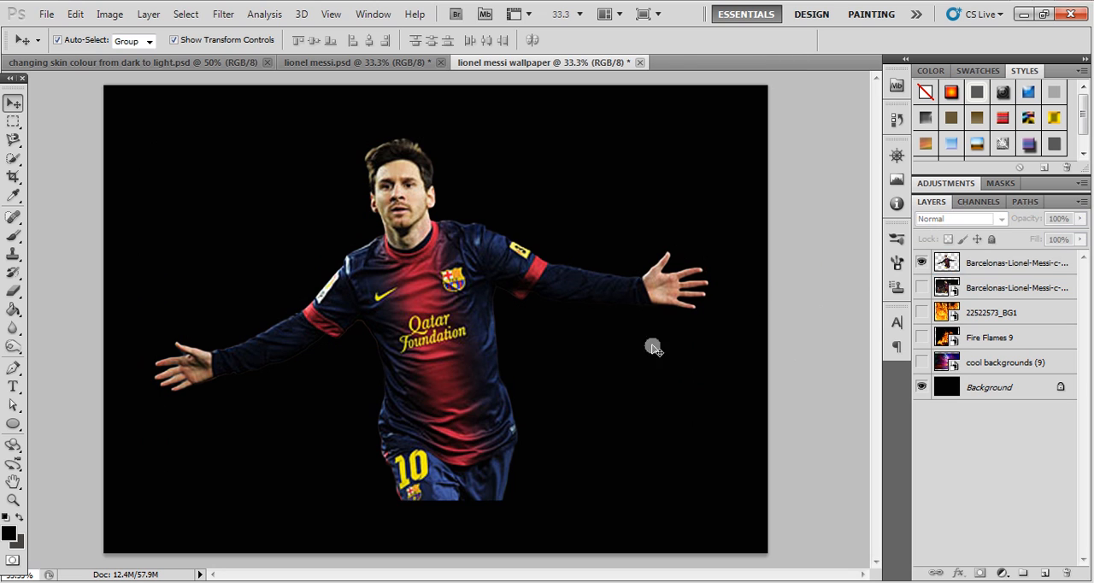
- Shrink the cut-out player proportionally to about 76% and place him upright in the upper middle of the canvas
left_click(429, 271)
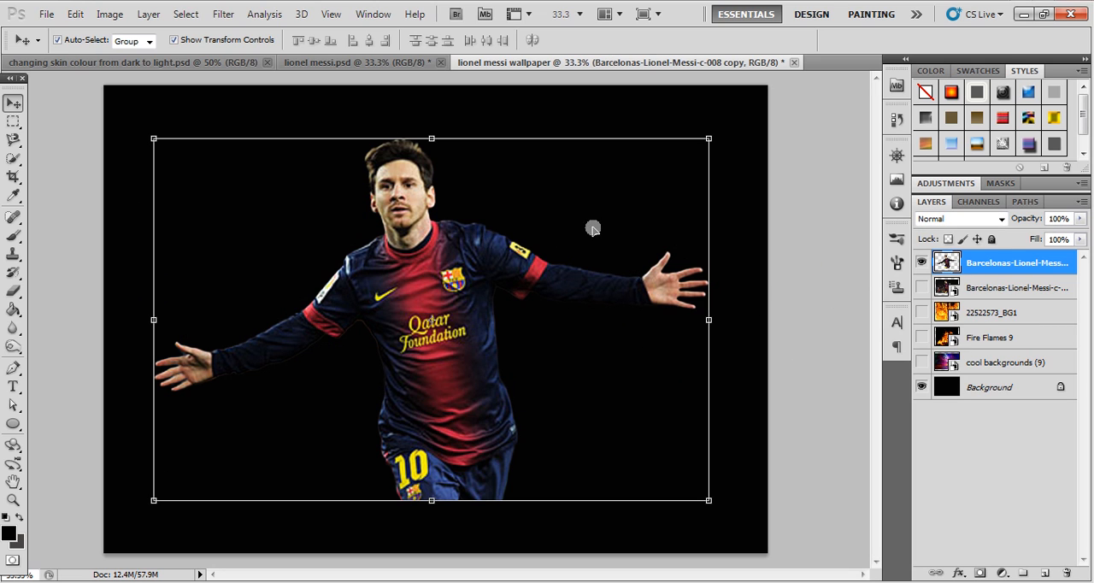
left_click_drag(710, 139, 549, 188)
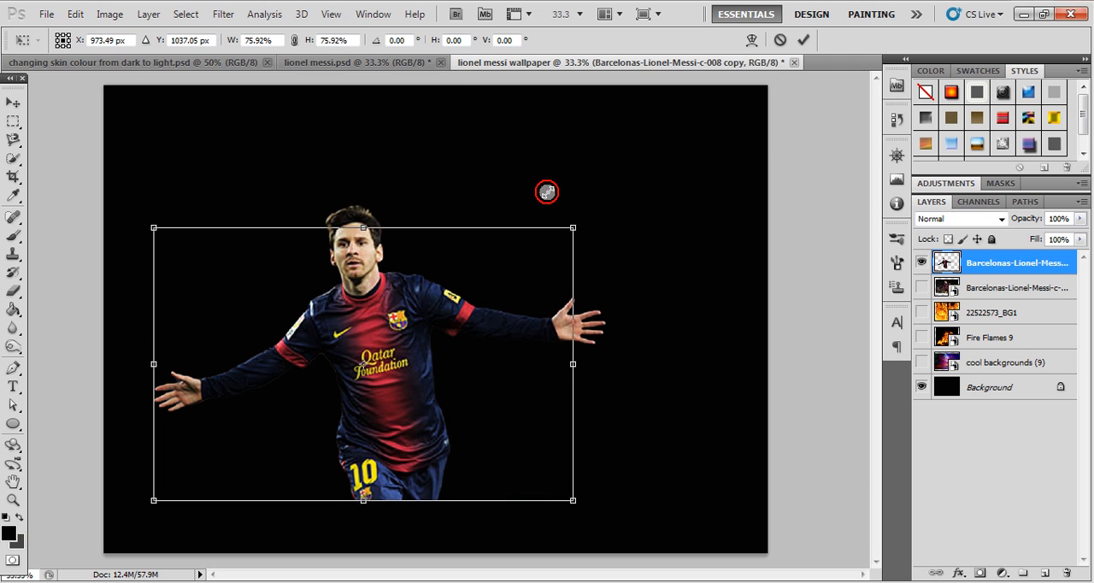
left_click_drag(401, 324, 443, 220)
left_click_drag(633, 118, 639, 150)
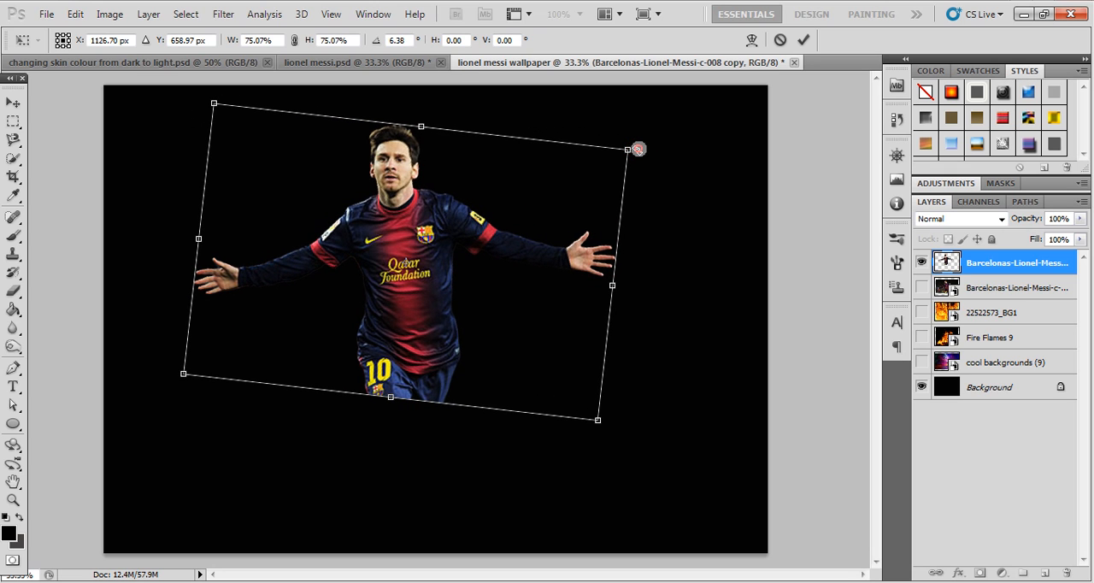
key("Escape")
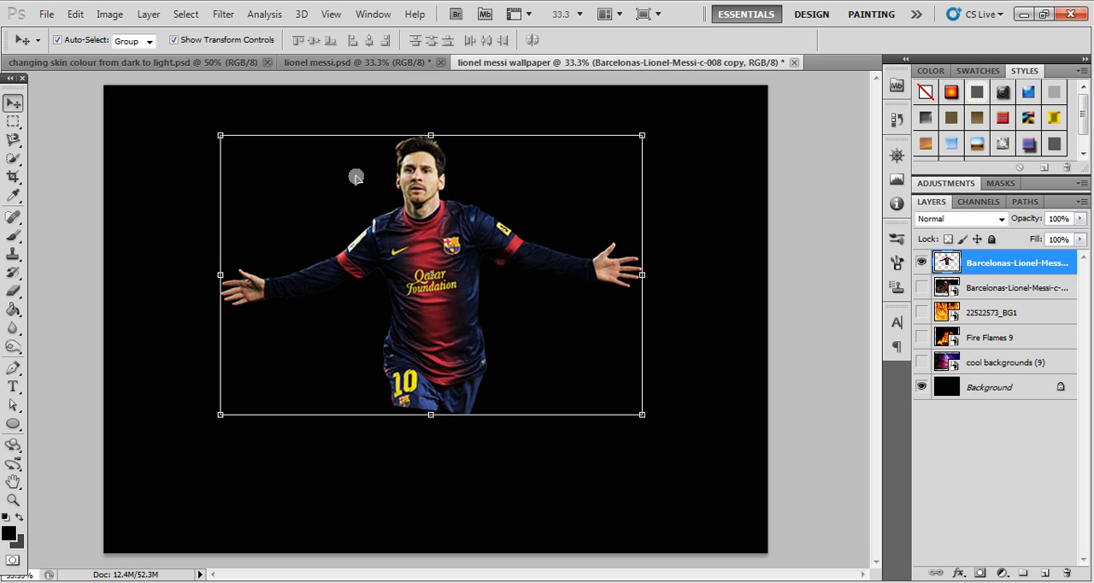
- Apply Levels to the cut-out player with the black input at 41 and the white input at about 203
left_click(109, 14)
mouse_move(128, 58)
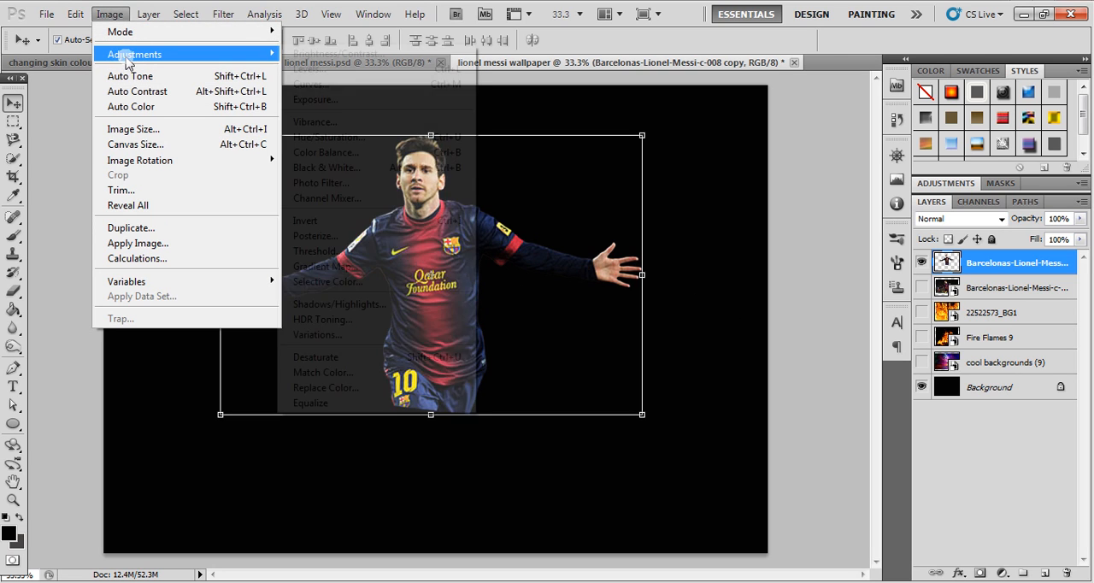
left_click(306, 69)
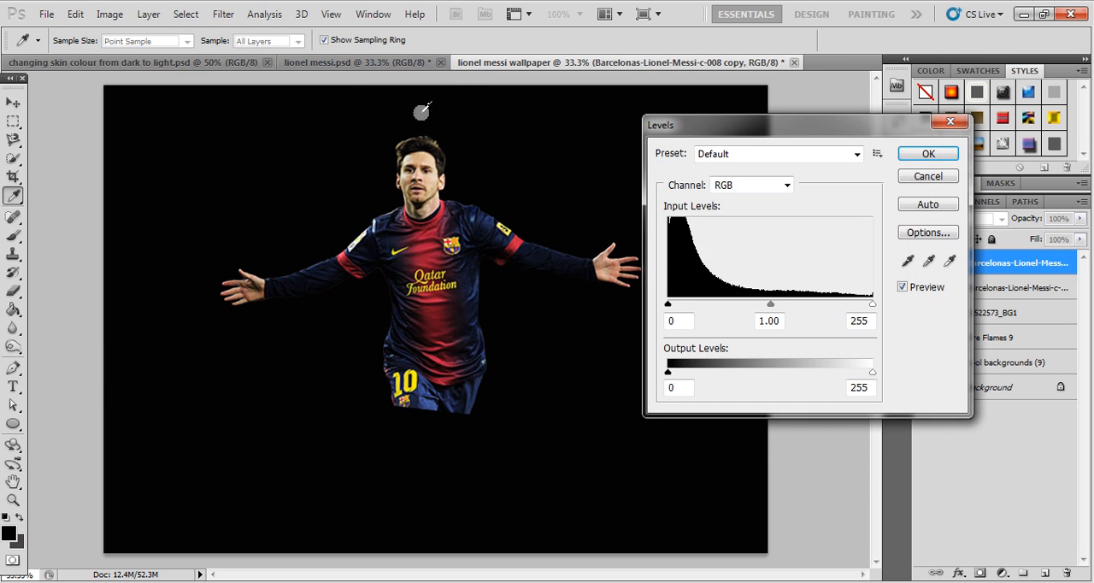
left_click_drag(875, 308, 840, 309)
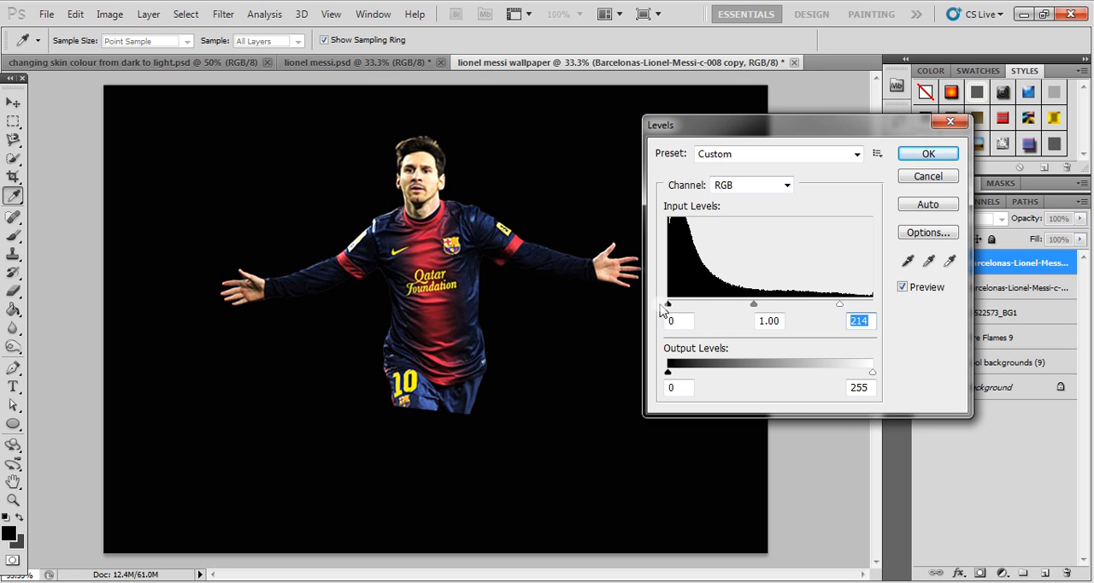
left_click_drag(669, 305, 701, 317)
left_click_drag(836, 306, 834, 310)
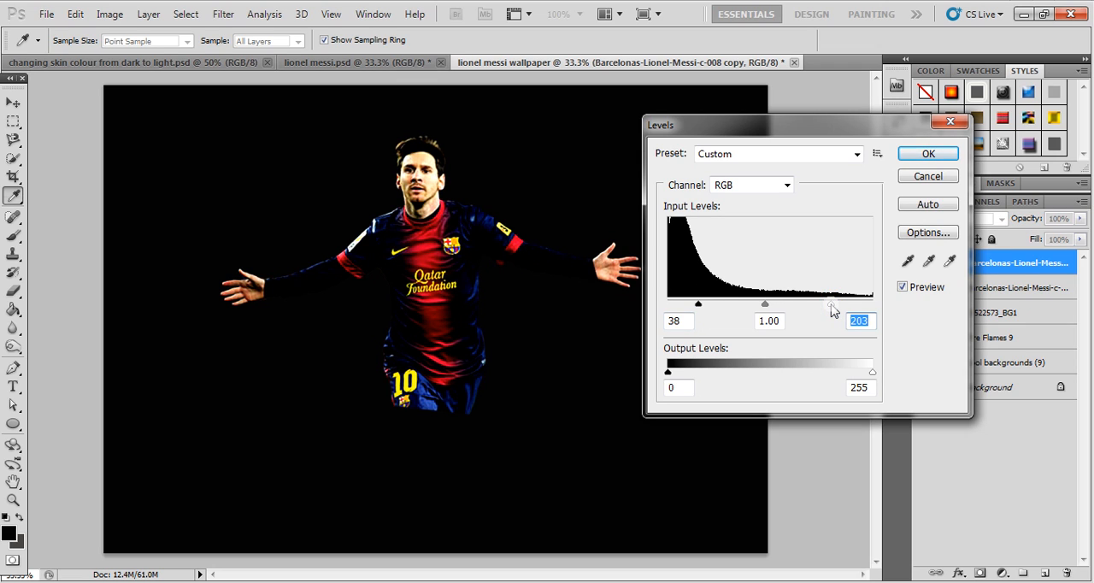
left_click_drag(699, 305, 703, 311)
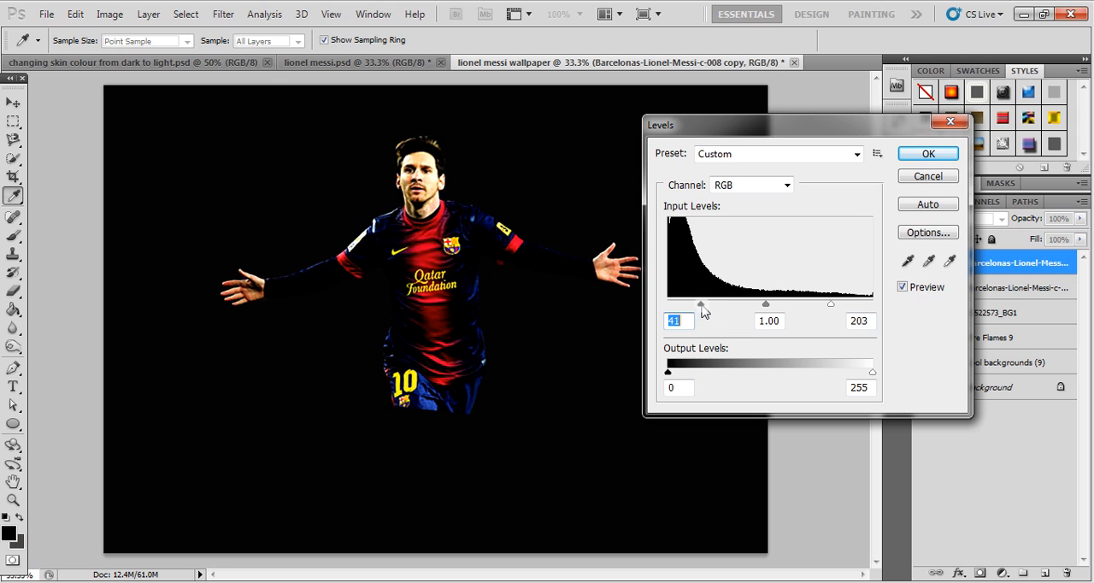
left_click(835, 306)
left_click(928, 153)
key("v")
left_click(786, 229)
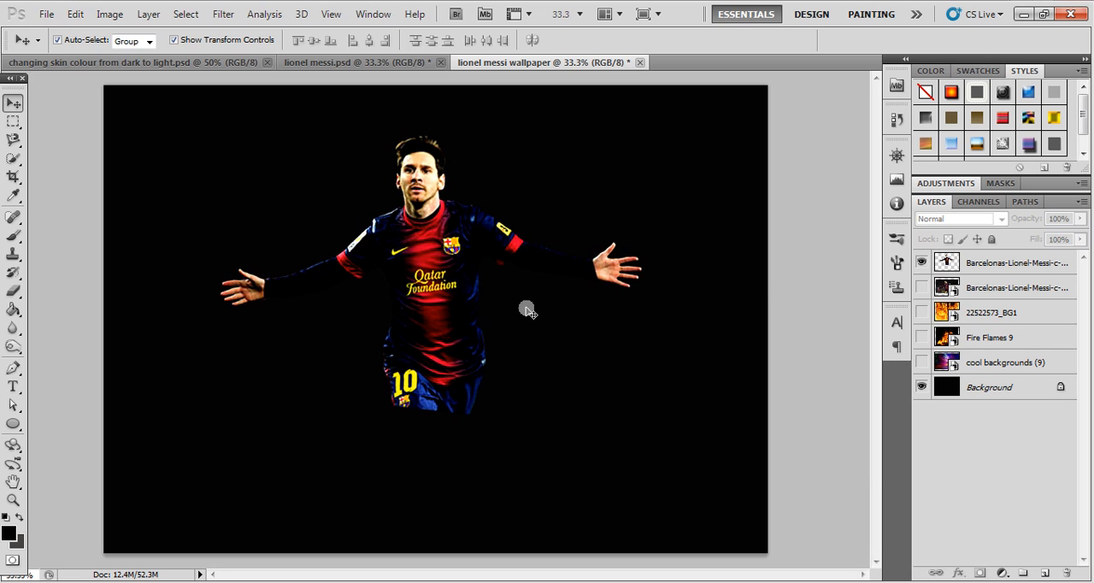
- Apply a Warming Filter (85) photo filter to the cut-out player at 50% density
left_click(419, 254)
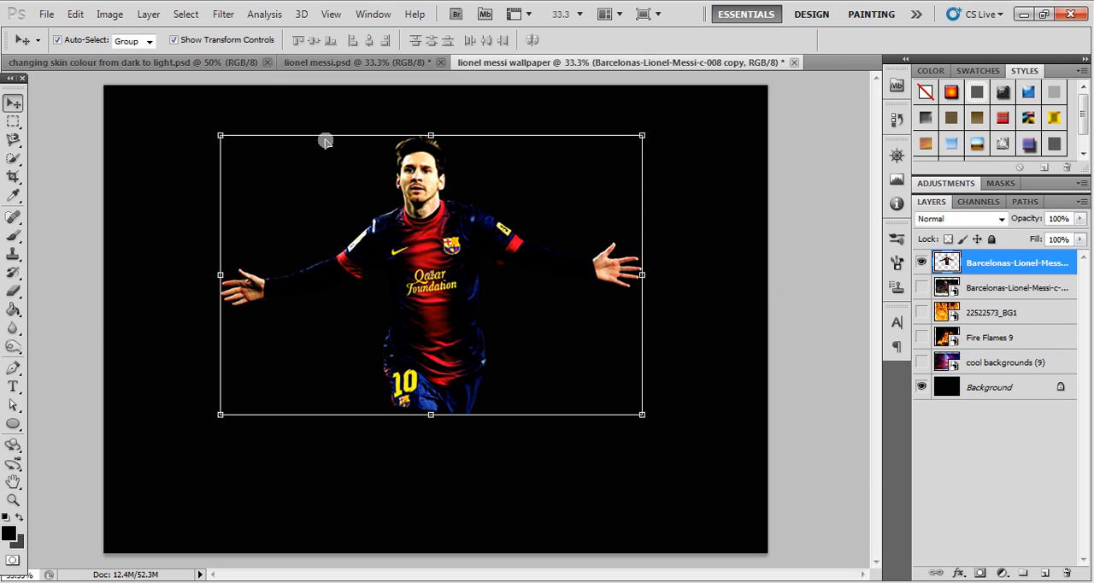
left_click(110, 15)
mouse_move(173, 60)
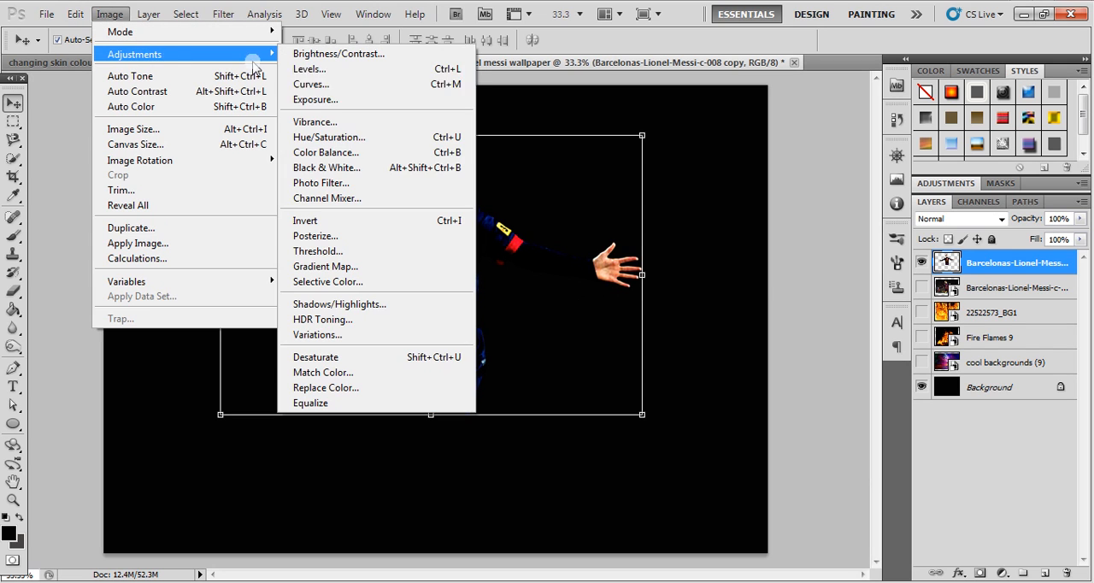
left_click(333, 182)
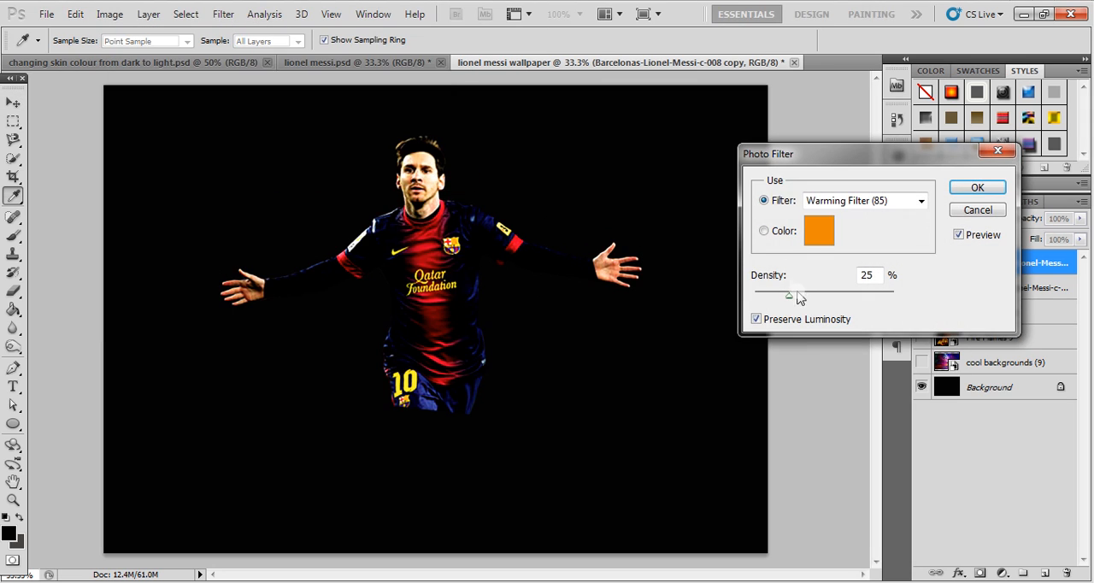
left_click_drag(788, 296, 804, 299)
left_click_drag(822, 304, 825, 304)
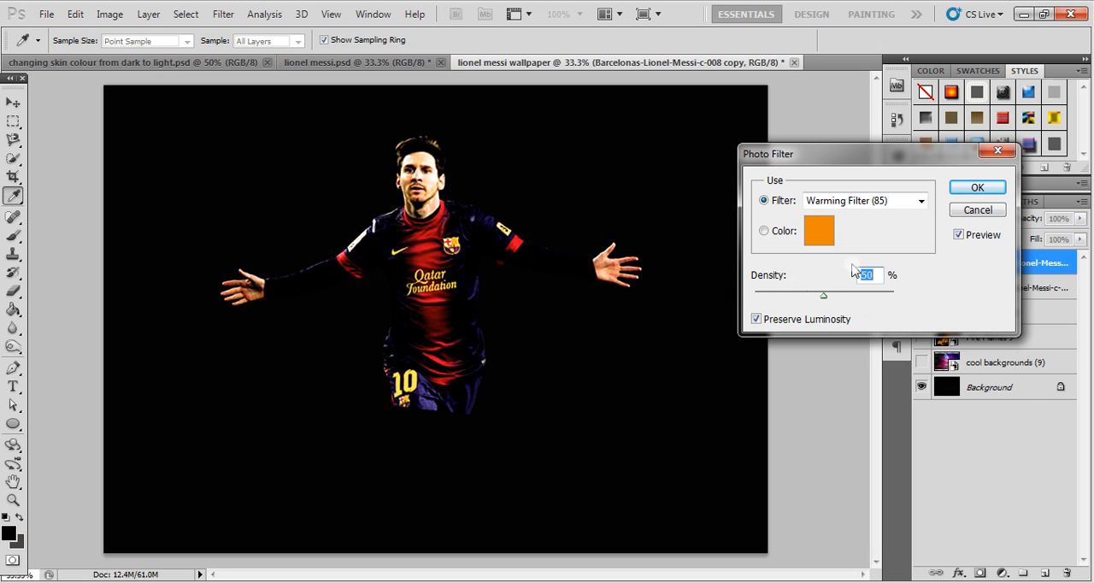
left_click(974, 187)
key("v")
left_click(823, 211)
left_click(451, 312)
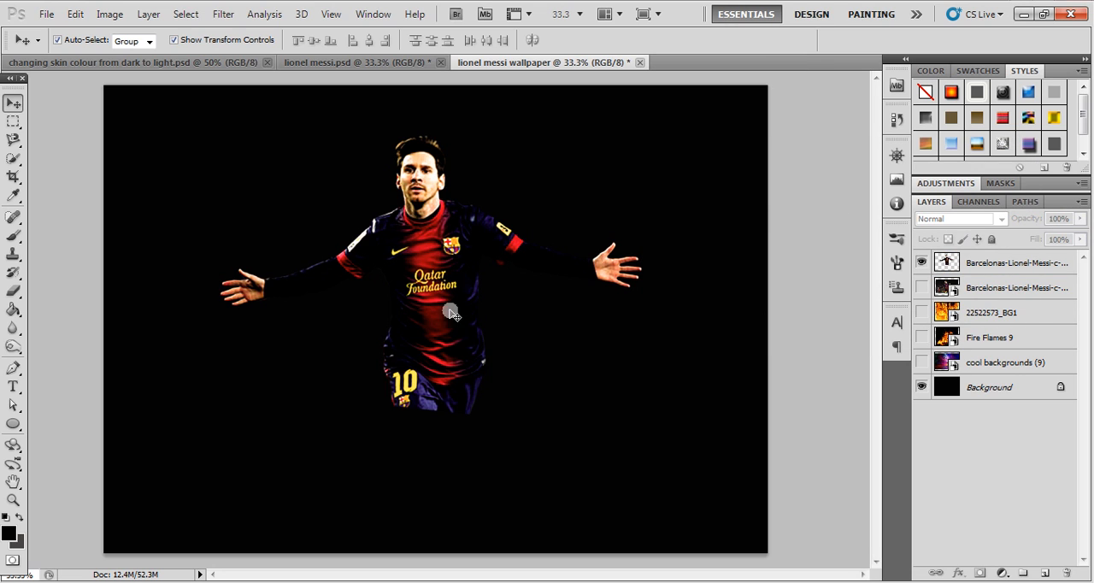
- Show the cool backgrounds (9) layer and rasterize it
left_click(922, 362)
left_click(1003, 363)
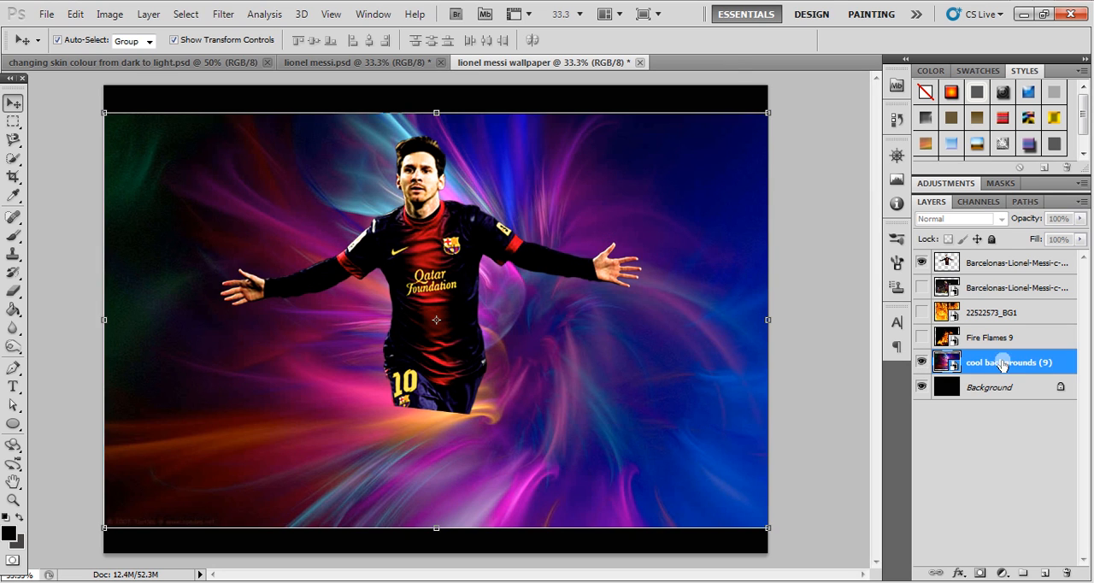
right_click(1010, 367)
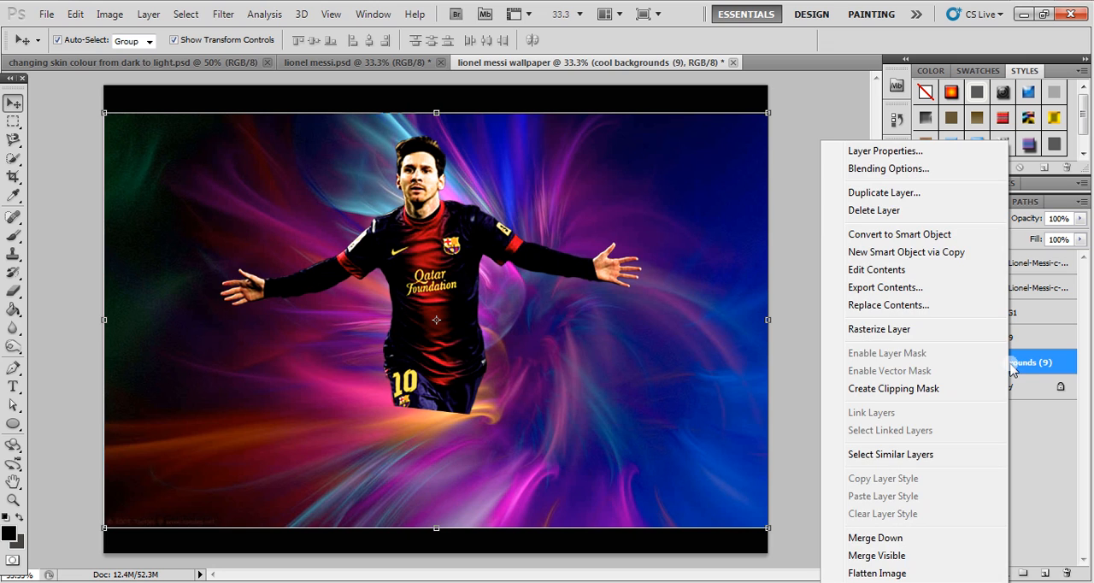
left_click(1034, 364)
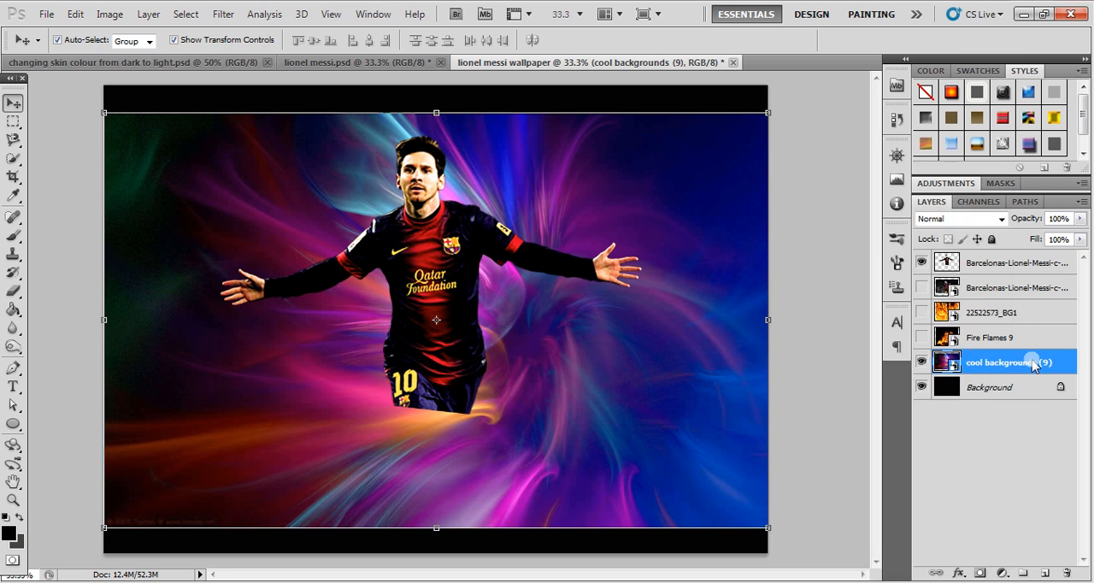
right_click(1035, 364)
left_click(902, 330)
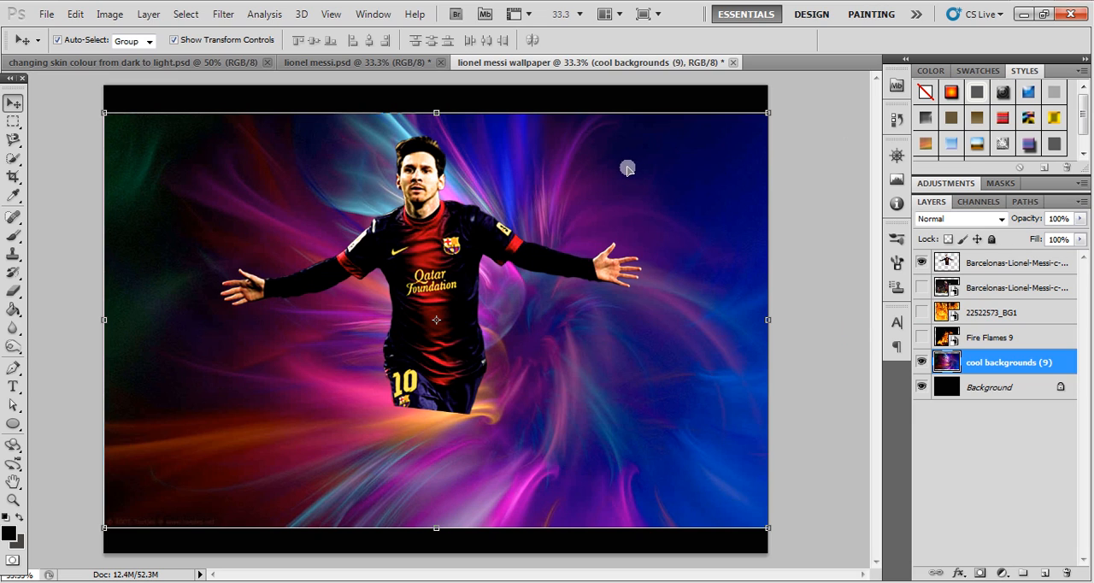
- Duplicate the cool backgrounds (9) layer, hide the original and move the copy up to the canvas's upper edge
key("ctrl+j")
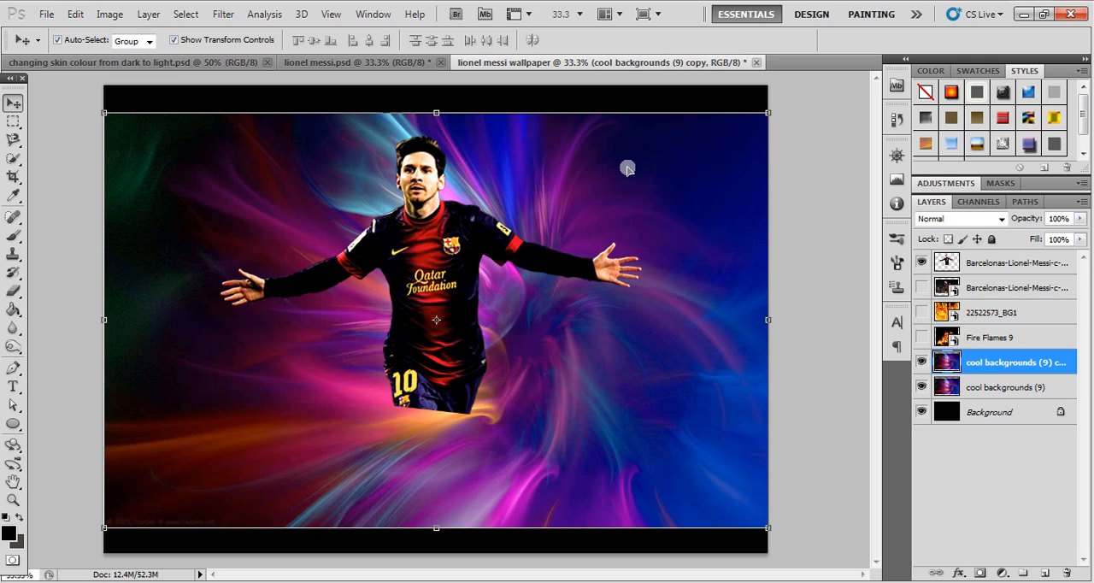
left_click(922, 386)
left_click_drag(290, 185, 291, 163)
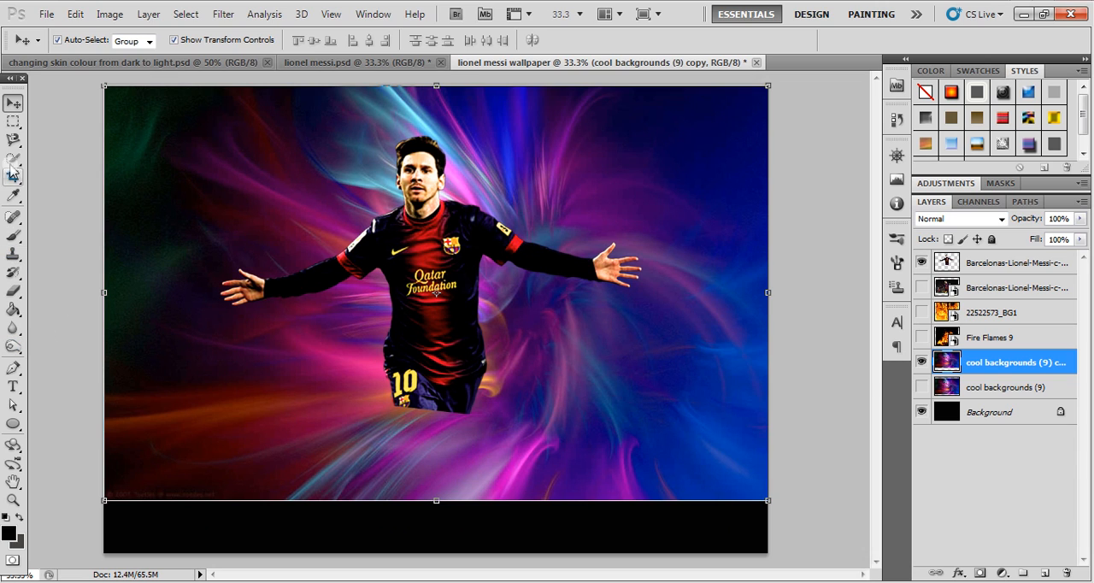
- Fade the lower edge and upper corners of the background copy into black with a soft Eraser enlarged to 700 px
left_click(13, 291)
key("bracketright")
key("bracketright")
key("bracketright")
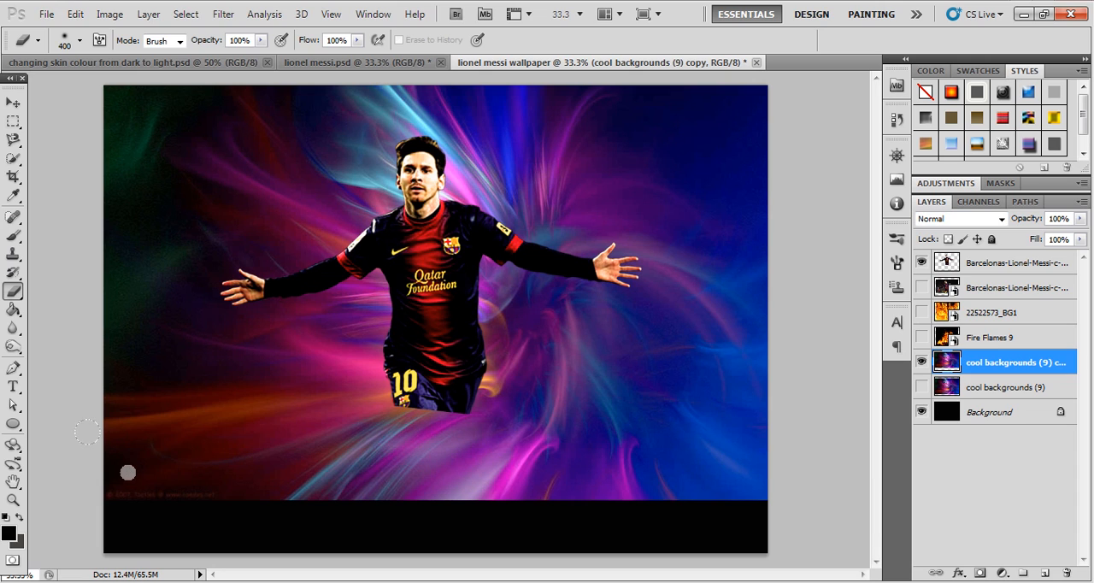
mouse_move(114, 472)
left_mouse_down()
mouse_move(354, 528)
mouse_move(799, 479)
mouse_move(505, 554)
mouse_move(332, 551)
left_mouse_up()
left_click(731, 109)
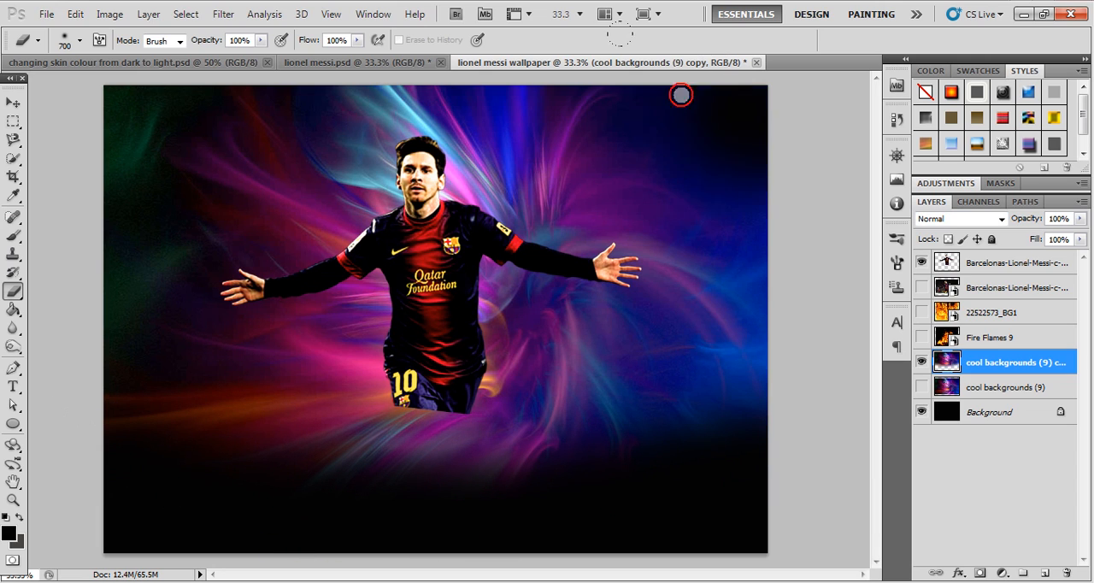
left_click_drag(407, 79, 294, 91)
left_click(154, 120)
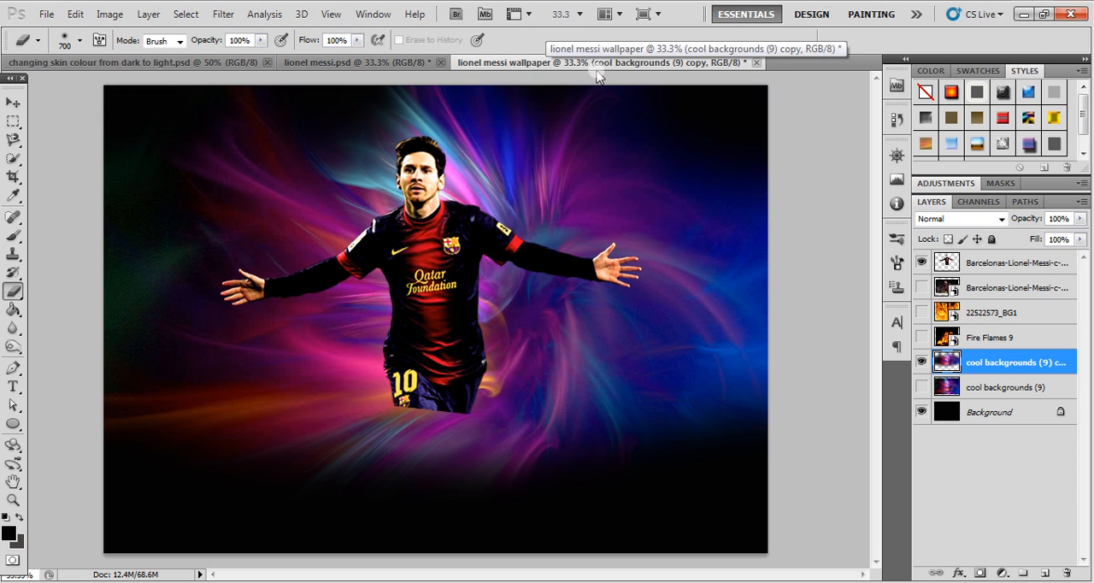
left_click(476, 515)
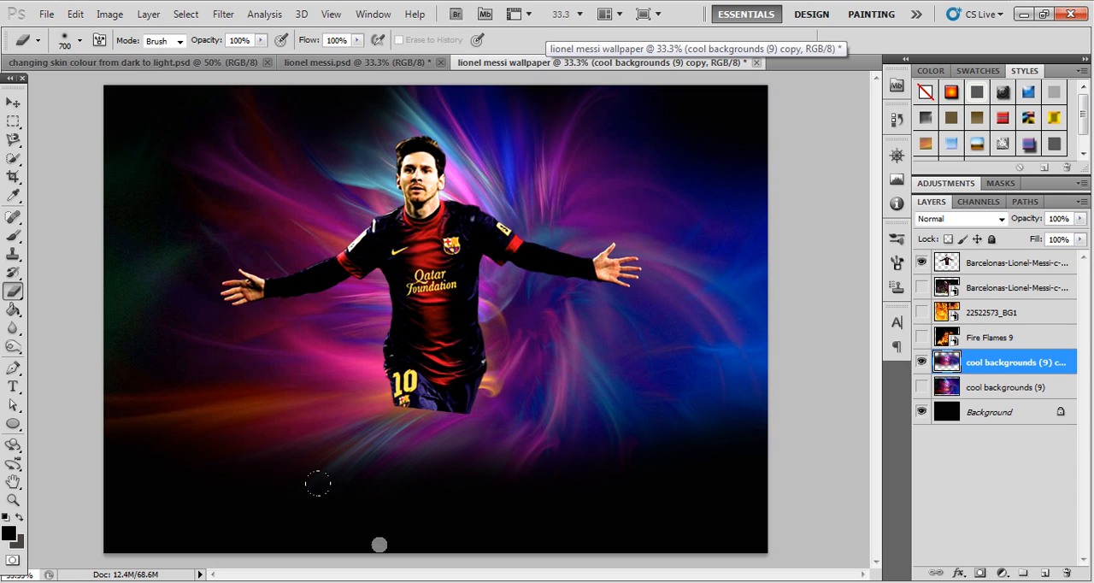
- Add a new empty layer directly above the cool backgrounds (9) copy
left_click(13, 103)
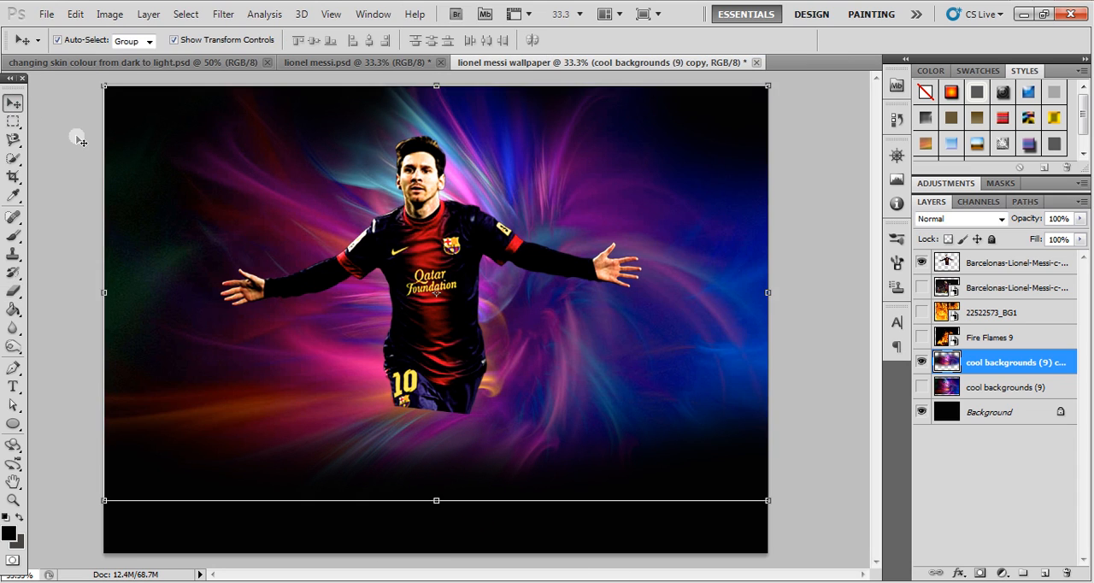
left_click(367, 295)
left_click(992, 363)
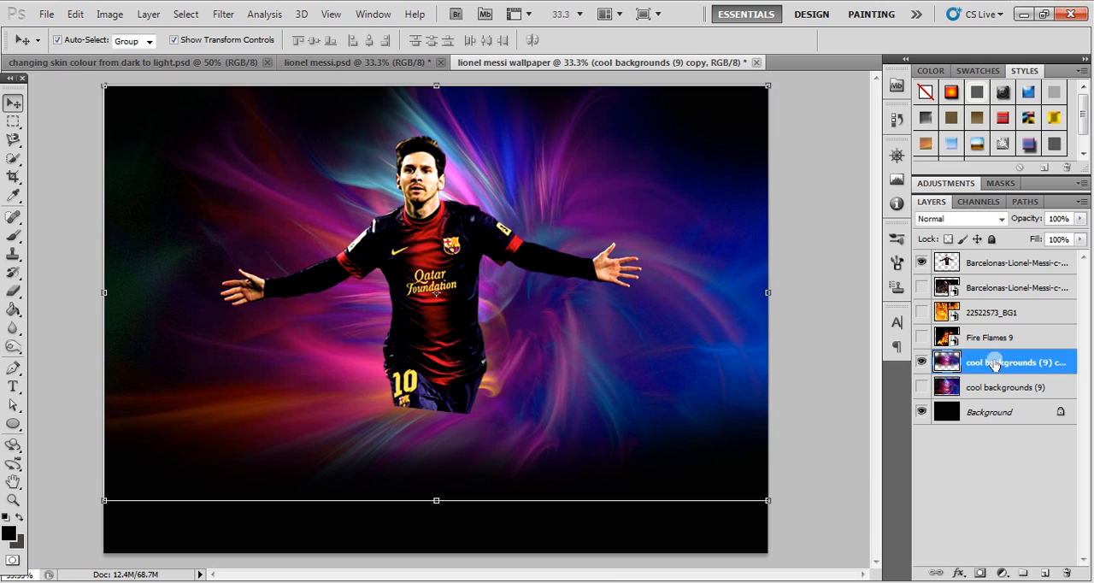
left_click(1043, 572)
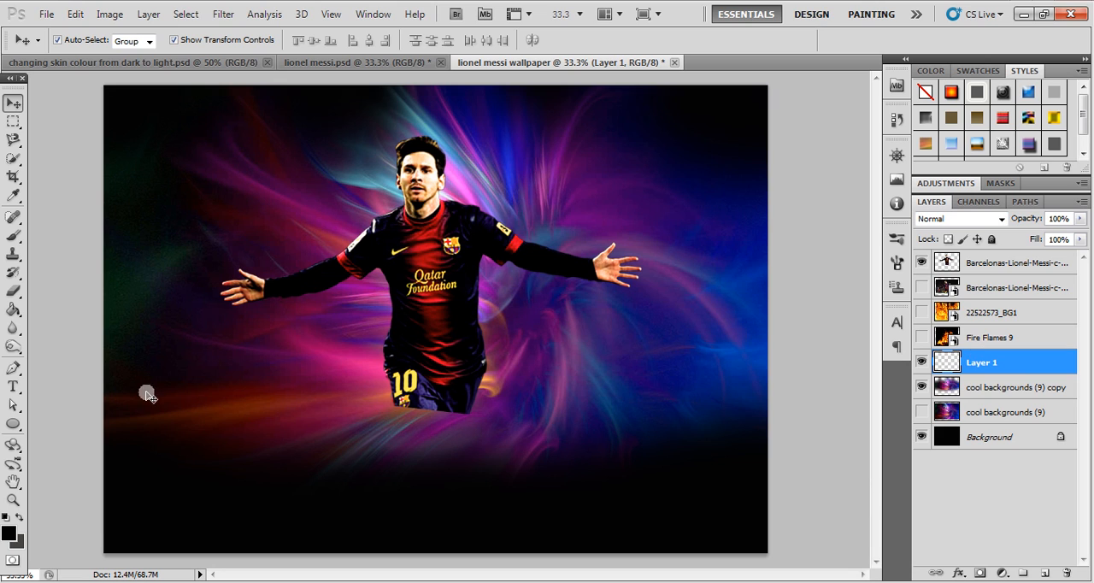
- Set the foreground colour to bright orange and paint broad soft patches around the player on the new layer with a 600 px brush
left_click(11, 535)
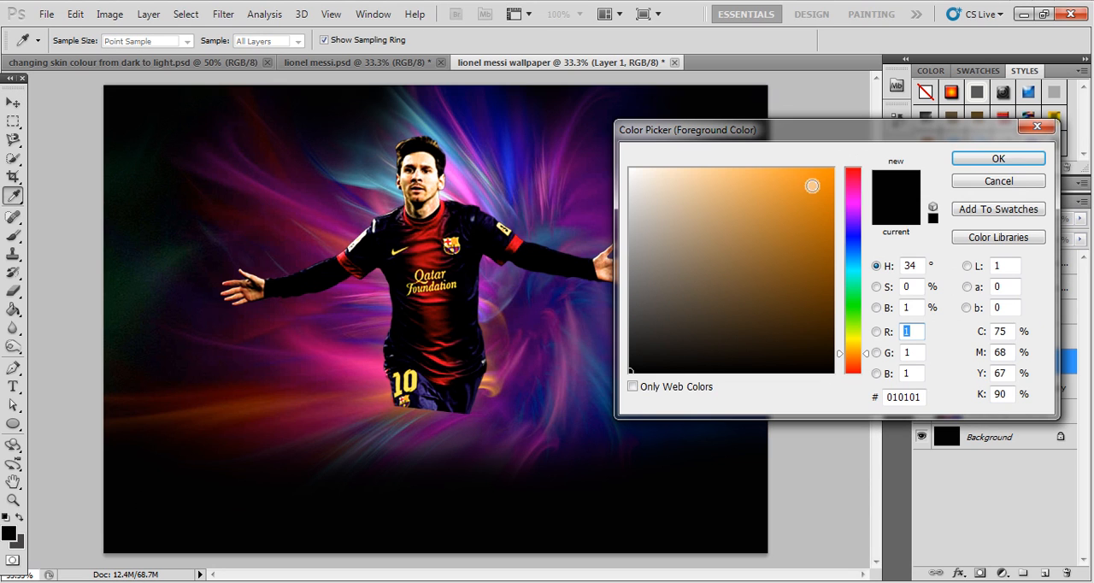
left_click(830, 169)
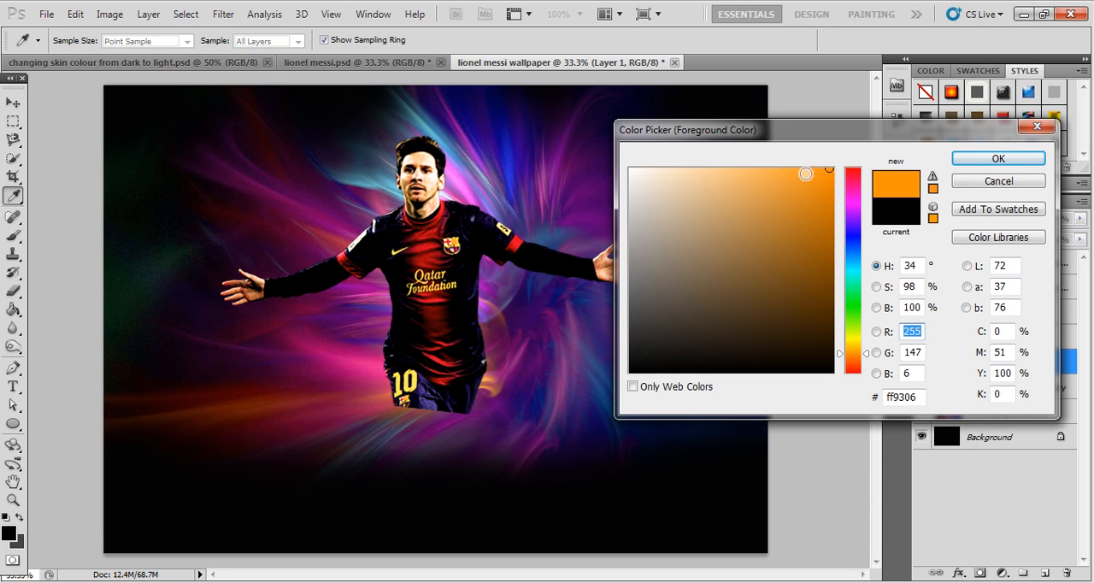
left_click(832, 176)
left_click(860, 352)
left_click(983, 159)
key("v")
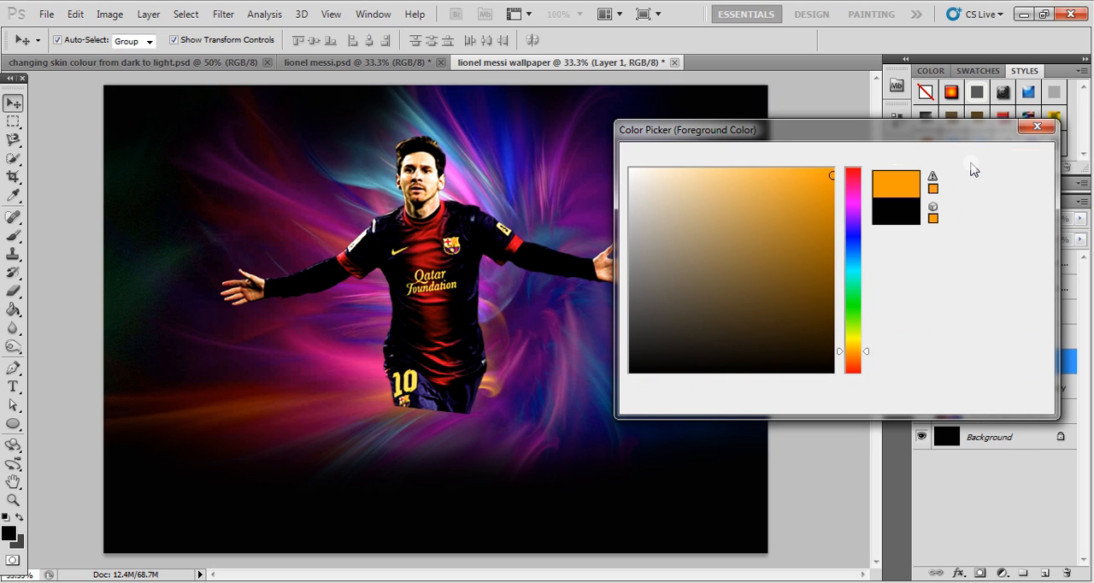
left_click(13, 235)
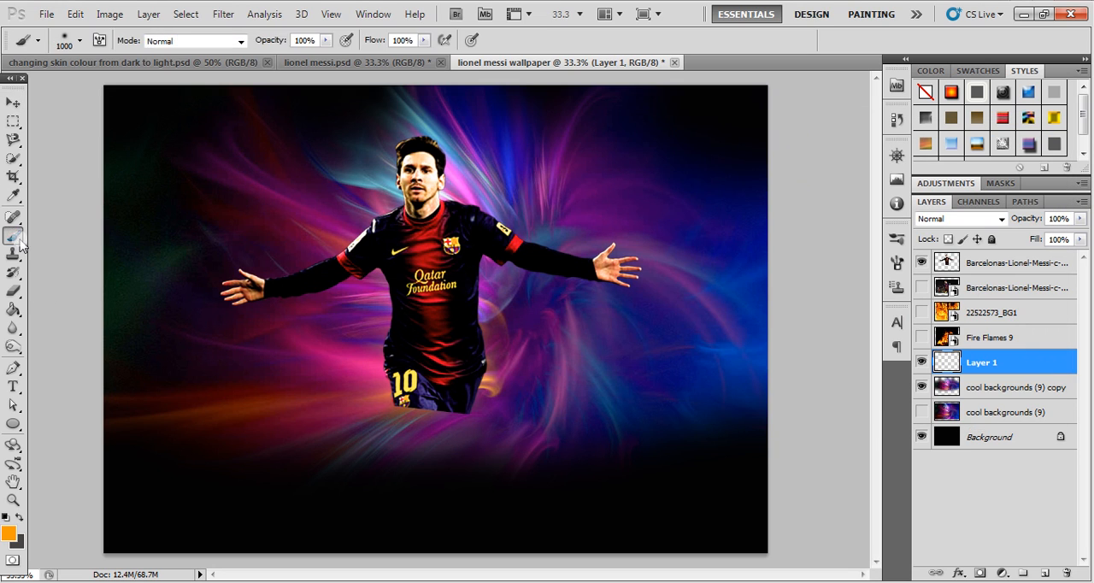
key("[")
mouse_move(209, 260)
left_mouse_down()
mouse_move(252, 259)
mouse_move(362, 303)
mouse_move(424, 202)
mouse_move(702, 291)
mouse_move(375, 327)
mouse_move(308, 357)
mouse_move(690, 364)
mouse_move(713, 313)
mouse_move(589, 213)
mouse_move(453, 186)
mouse_move(332, 345)
mouse_move(456, 442)
mouse_move(521, 416)
mouse_move(354, 394)
mouse_move(362, 375)
left_mouse_up()
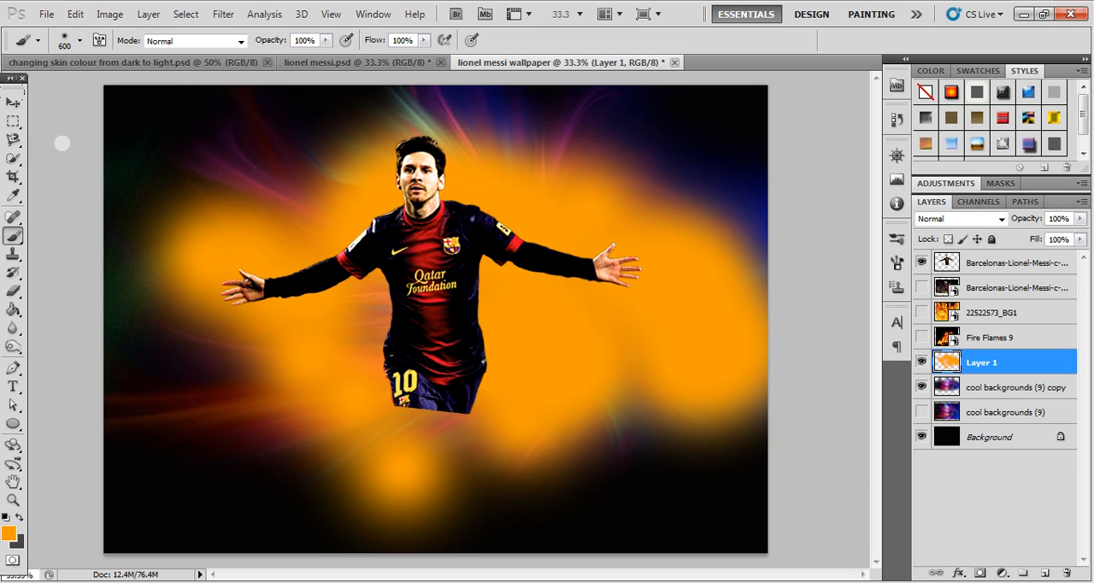
- Move the orange paint layer below the cool backgrounds (9) copy
left_click(12, 104)
right_click(999, 368)
left_click_drag(1000, 366, 1007, 410)
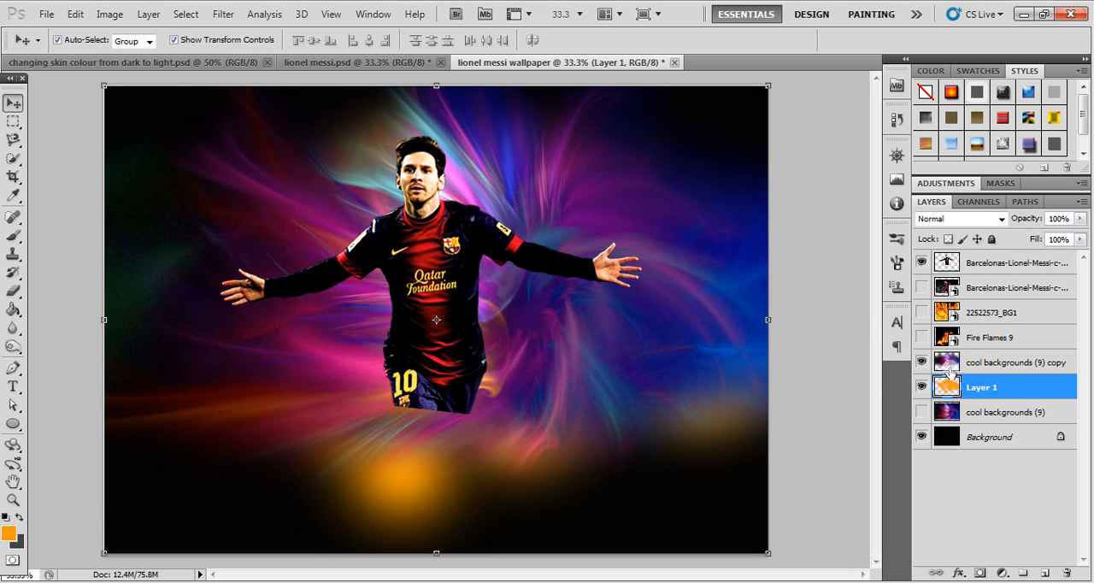
- Try Overlay and Lighter Color on the cool backgrounds (9) copy and set its blend mode to Hard Light
left_click(988, 369)
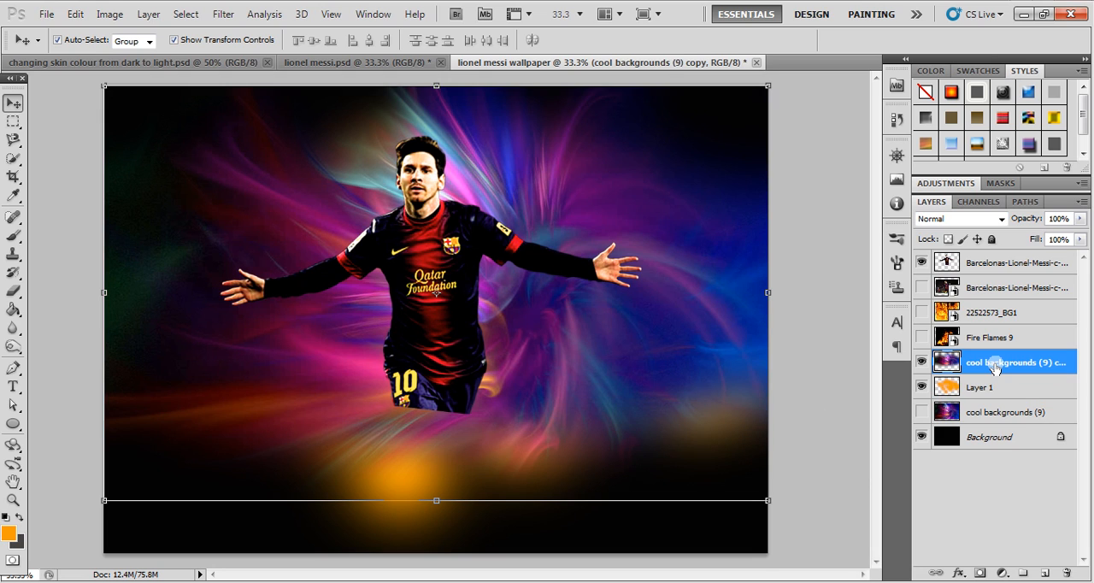
left_click(1002, 220)
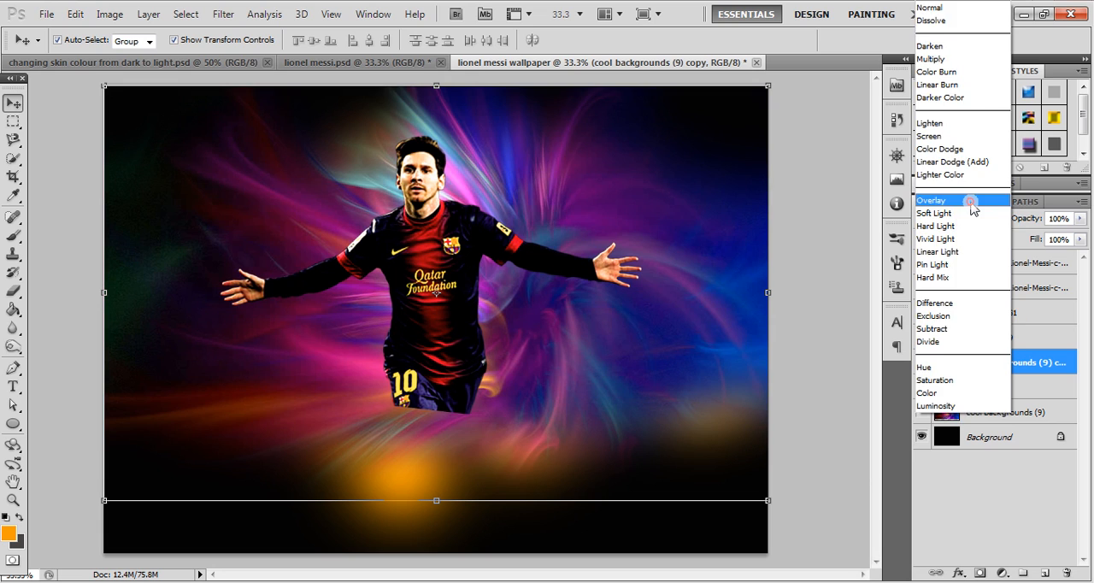
left_click(972, 202)
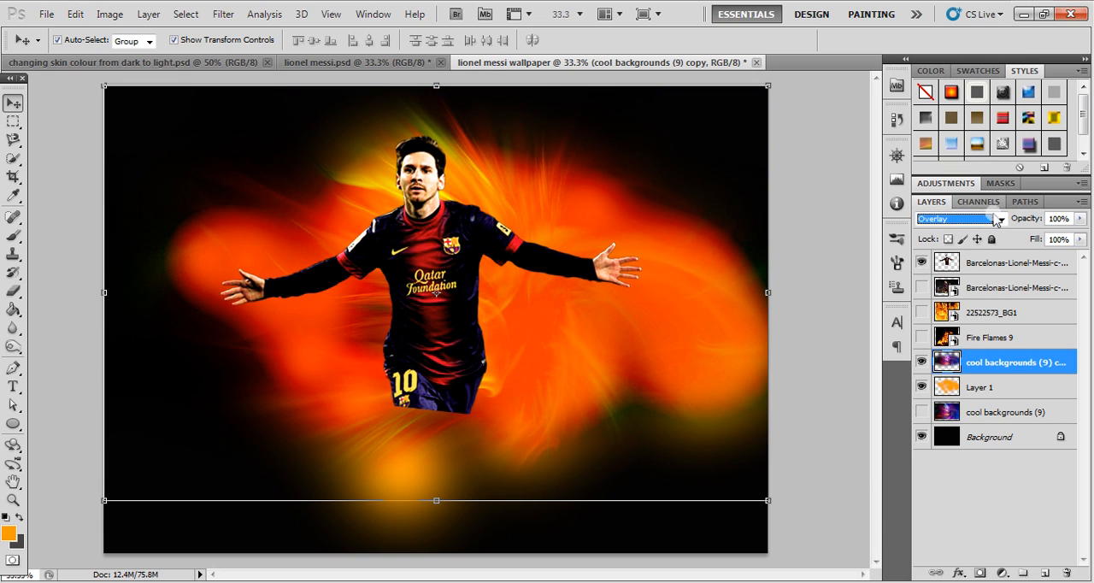
left_click(999, 220)
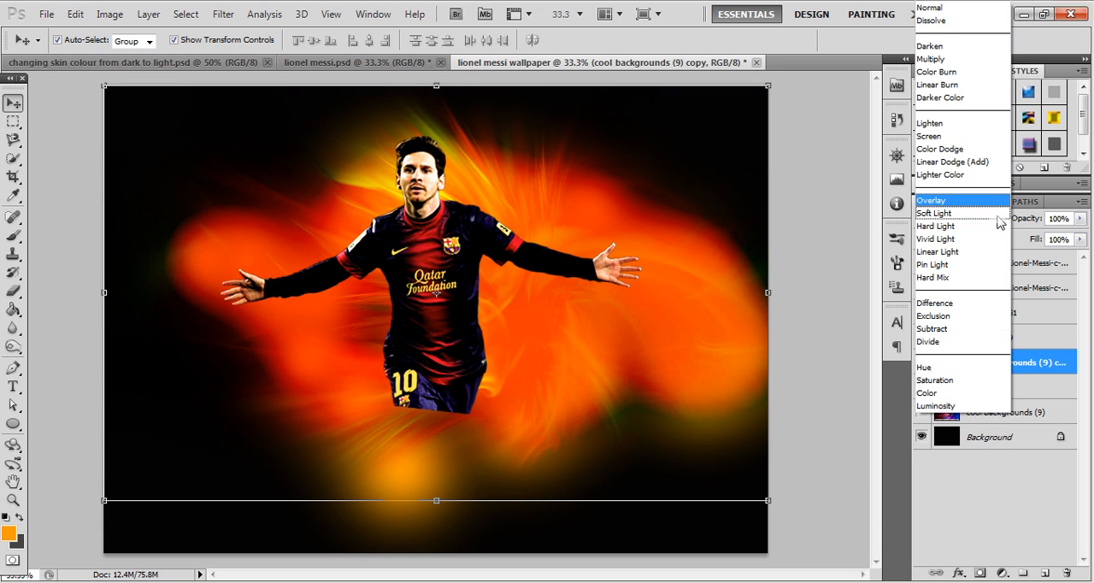
left_click(958, 175)
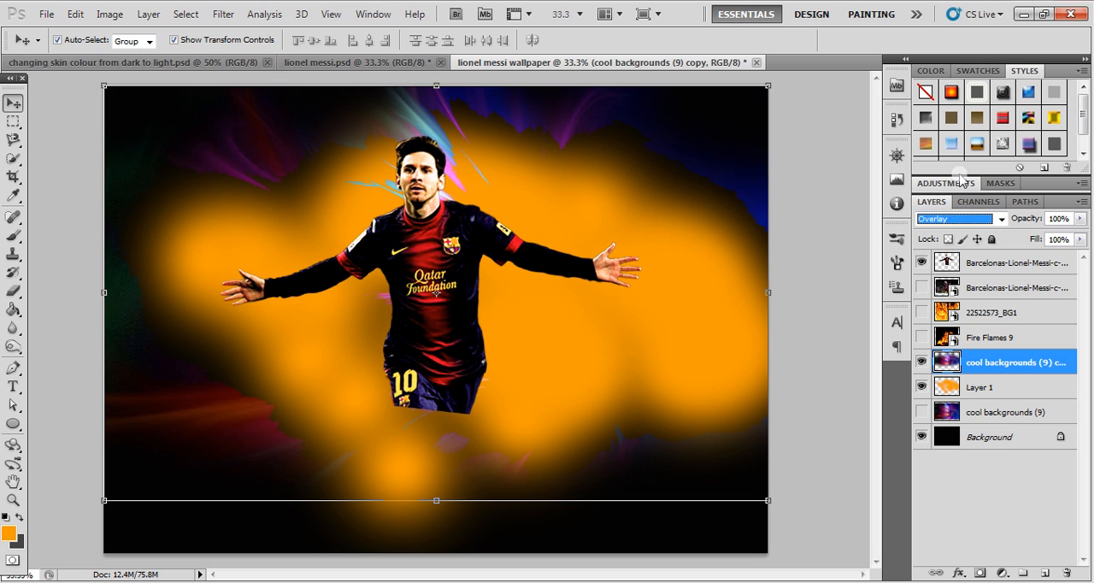
key("Down")
key("Down")
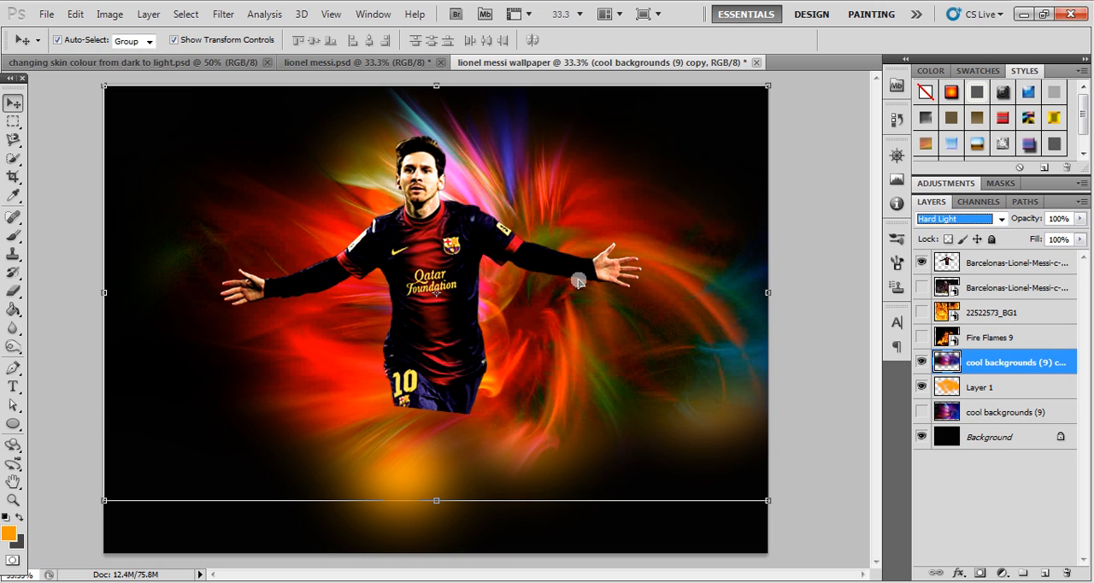
- Scale the cool backgrounds (9) copy proportionally to 116% so it spreads across the lower part of the canvas
left_click(806, 237)
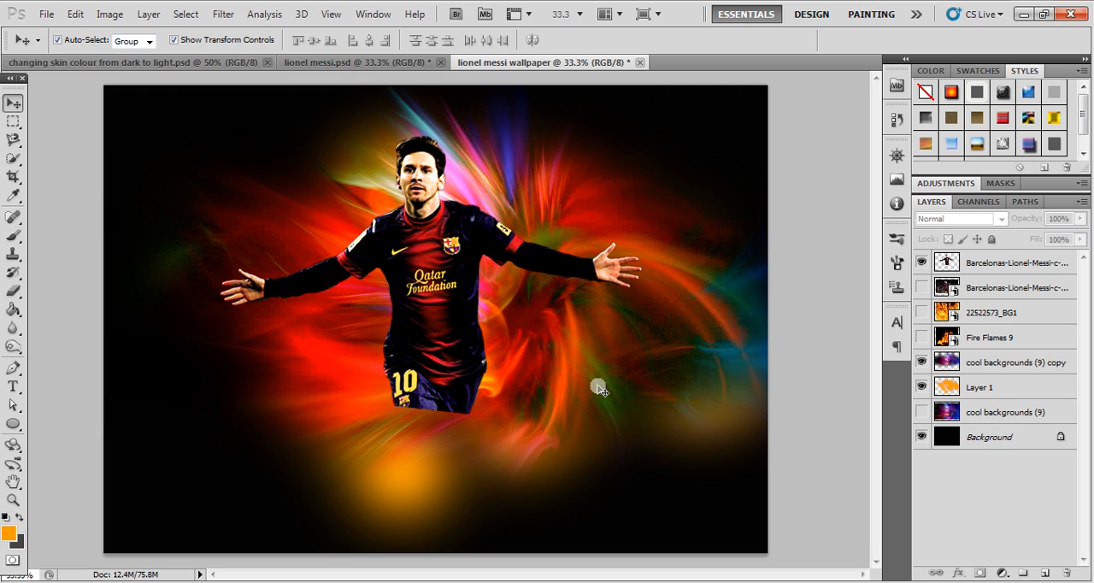
left_click(989, 363)
left_click_drag(105, 498, 4, 571)
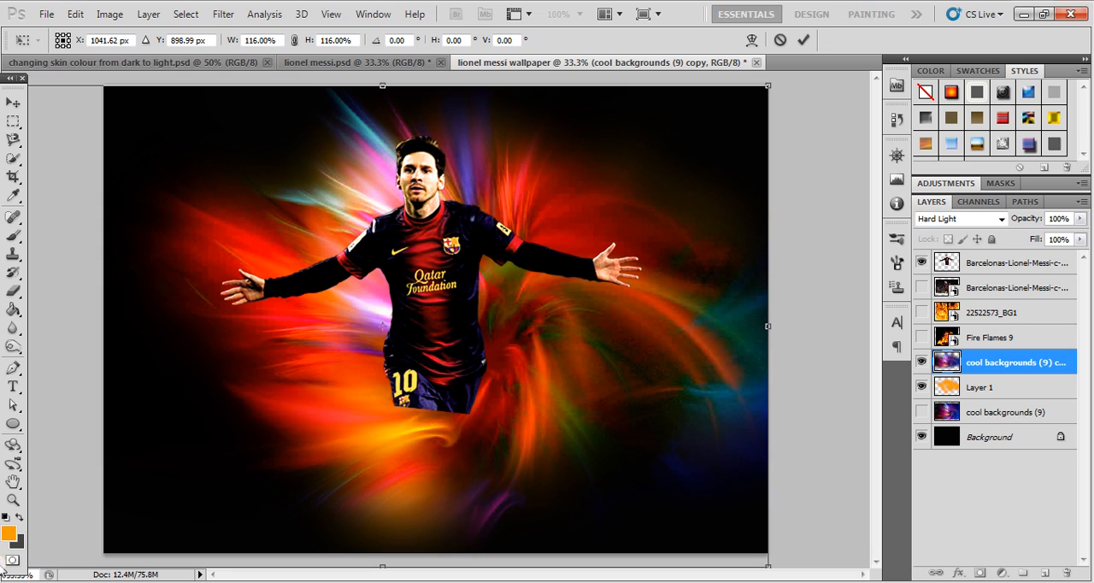
key("Return")
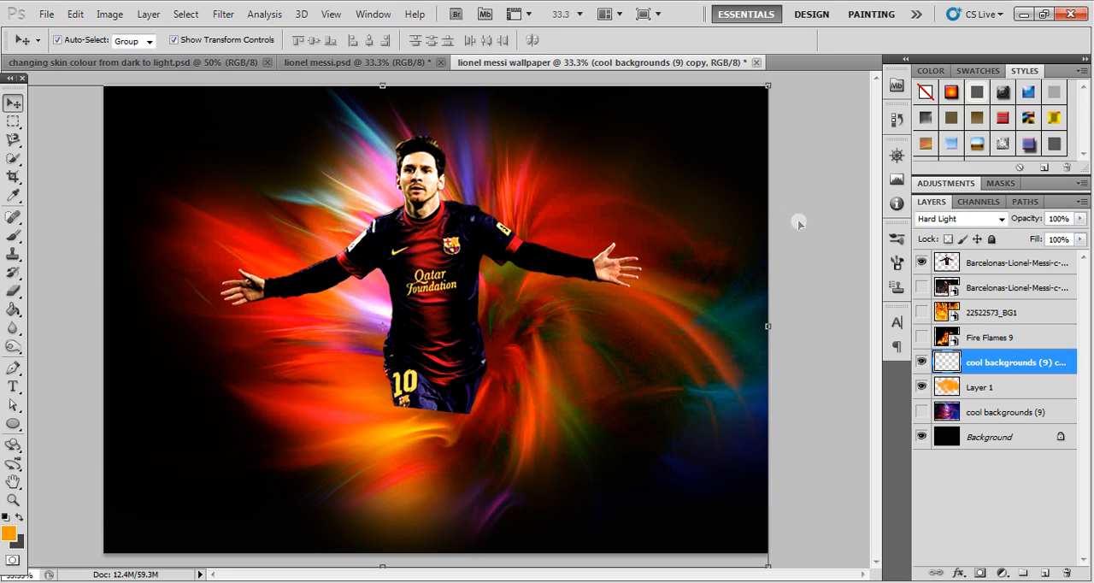
left_click(798, 221)
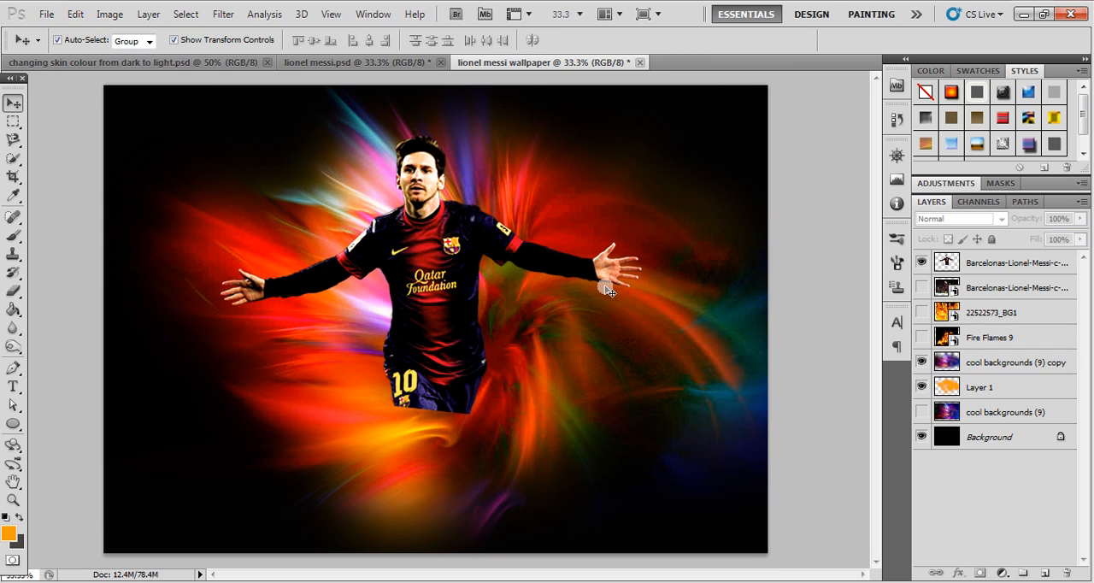
- Fade out the cut-off lower edge of the player's shorts on the top cut-out layer with a smaller soft eraser
left_click(452, 239)
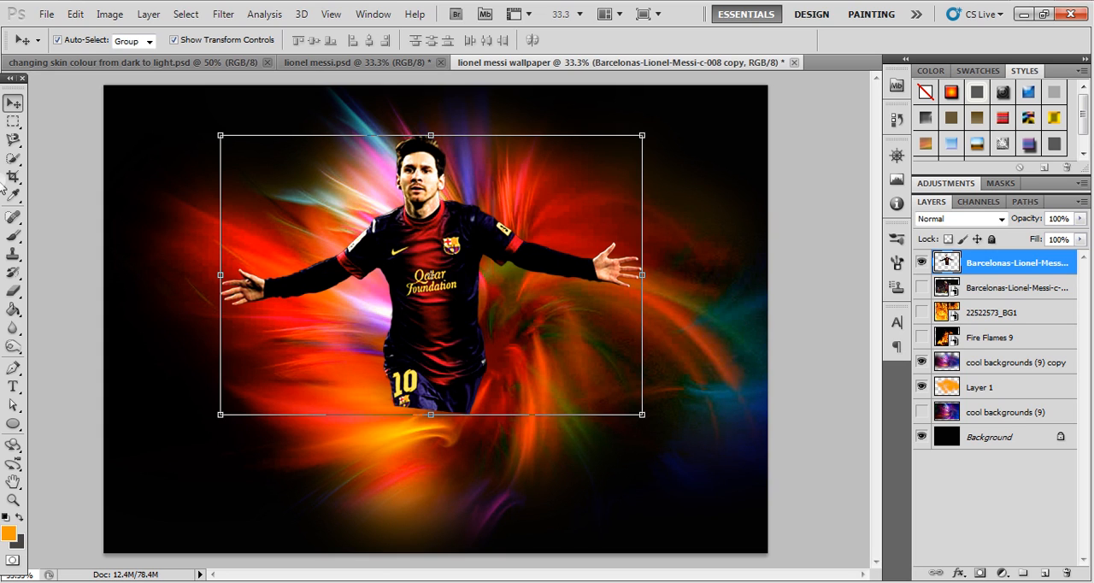
left_click(13, 290)
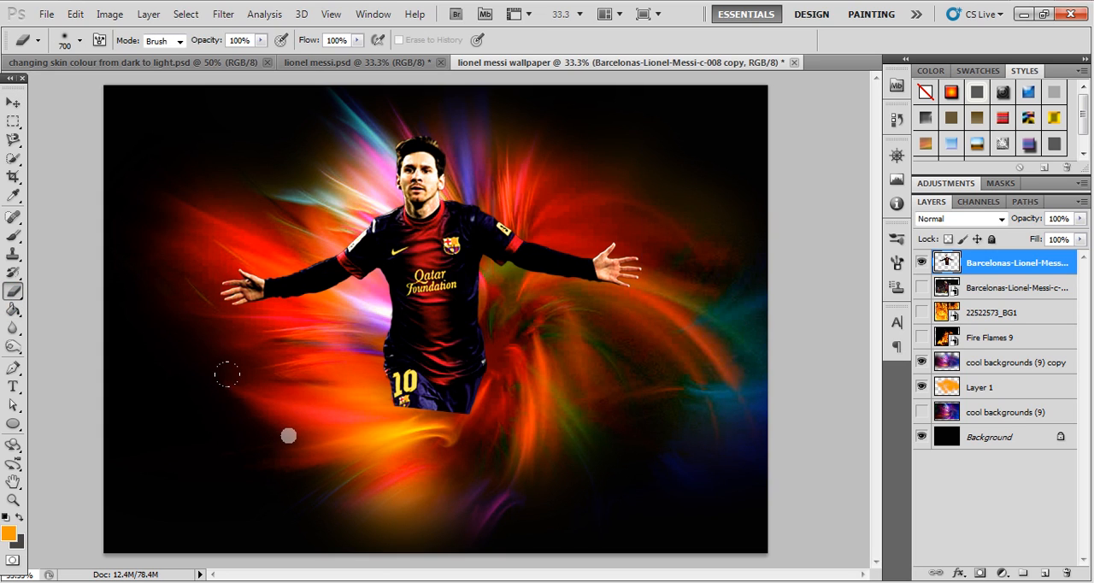
key("bracketleft")
key("bracketleft")
key("bracketleft")
key("bracketleft")
key("bracketleft")
left_click_drag(375, 416, 488, 420)
left_click_drag(387, 426, 360, 427)
mouse_move(480, 417)
left_mouse_down()
mouse_move(442, 423)
mouse_move(481, 406)
mouse_move(381, 441)
mouse_move(326, 415)
left_mouse_up()
left_click_drag(530, 425, 279, 318)
left_click(12, 104)
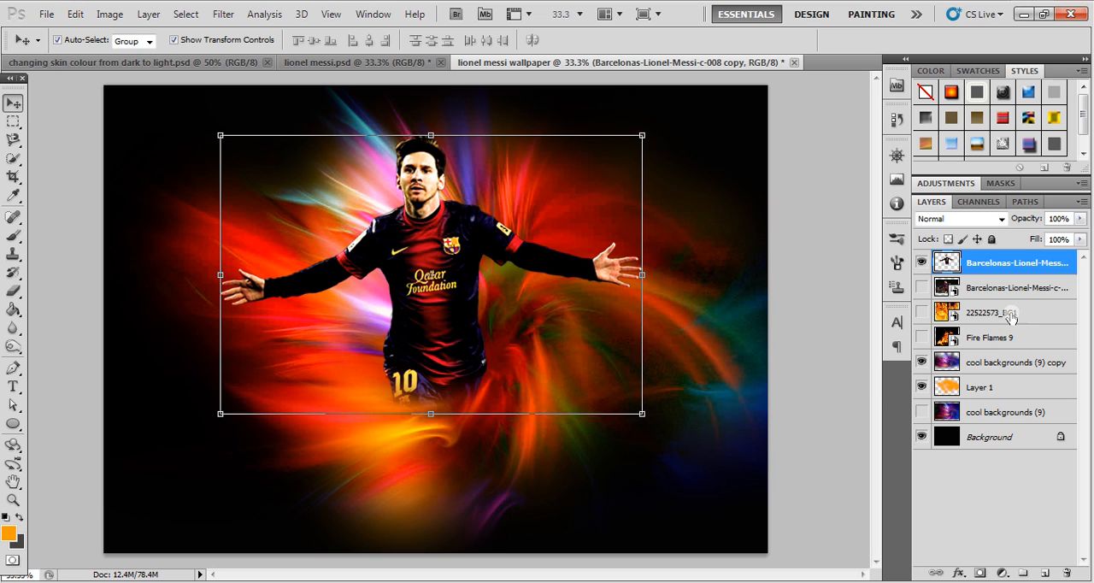
- Show the Fire Flames 9 layer and shrink it to 24.41% width and 32.38% height in the canvas's lower left corner
left_click(921, 337)
left_click(965, 340)
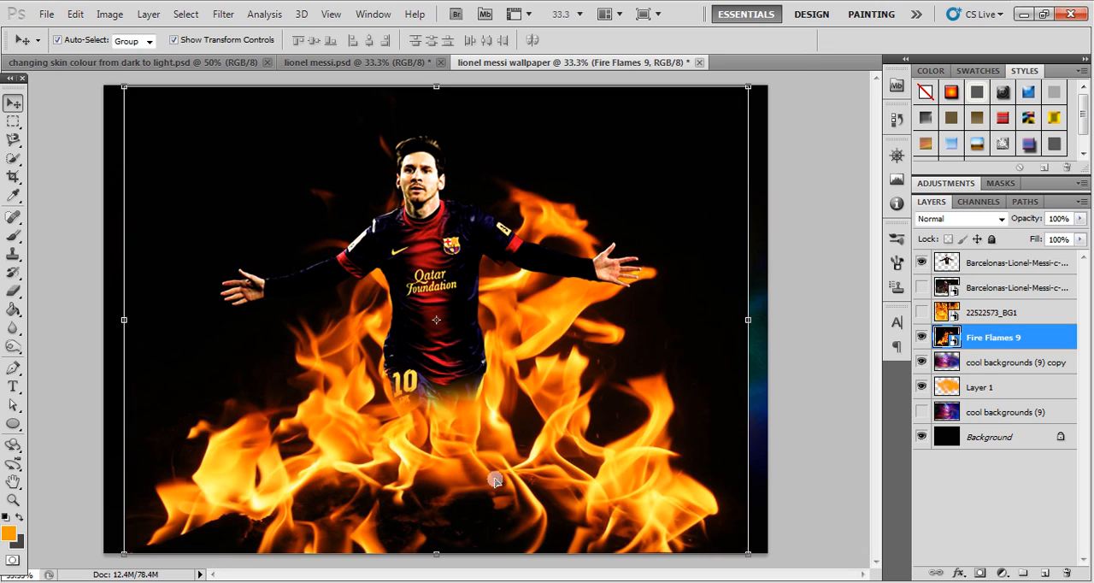
left_click_drag(747, 89, 271, 390)
left_click_drag(305, 487, 277, 488)
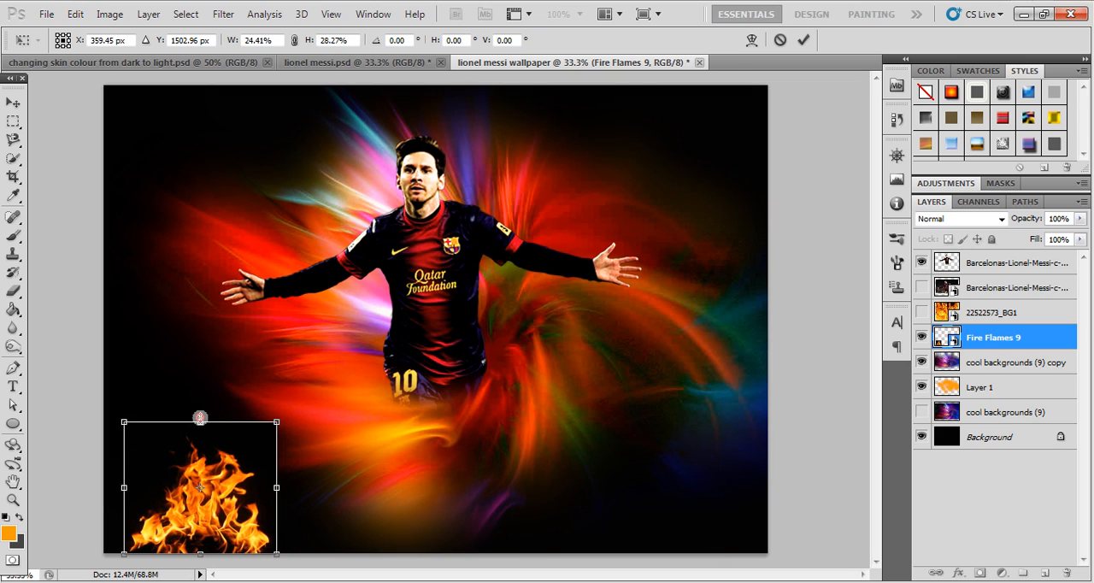
left_click_drag(198, 421, 203, 403)
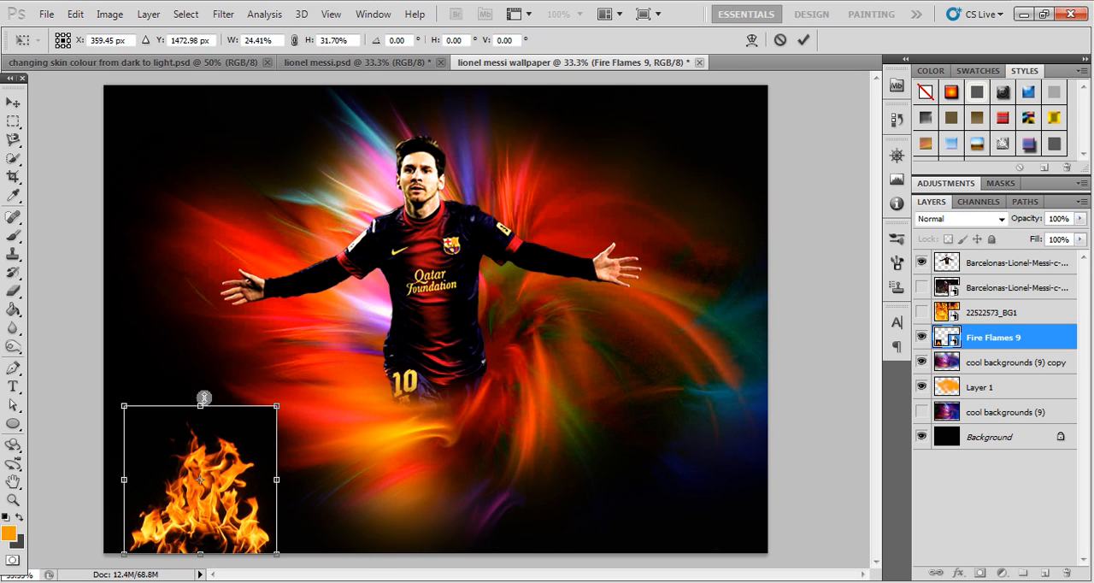
left_click_drag(203, 397, 203, 394)
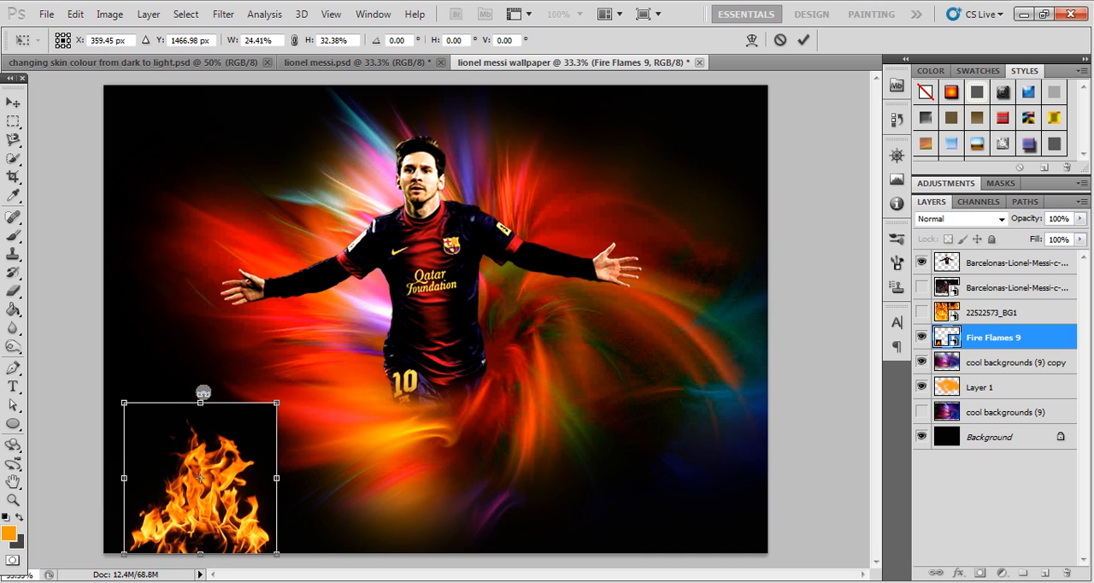
key("Return")
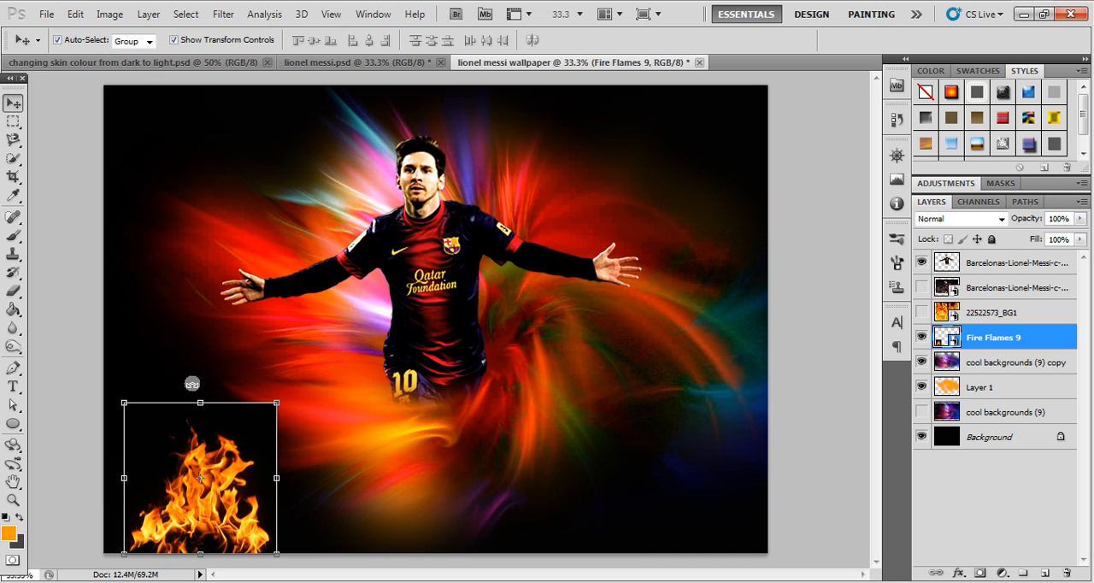
- Move the small flame image below the player's outstretched arm on the left side and rasterize the Fire Flames 9 layer
left_click(107, 355)
left_click_drag(197, 454, 294, 327)
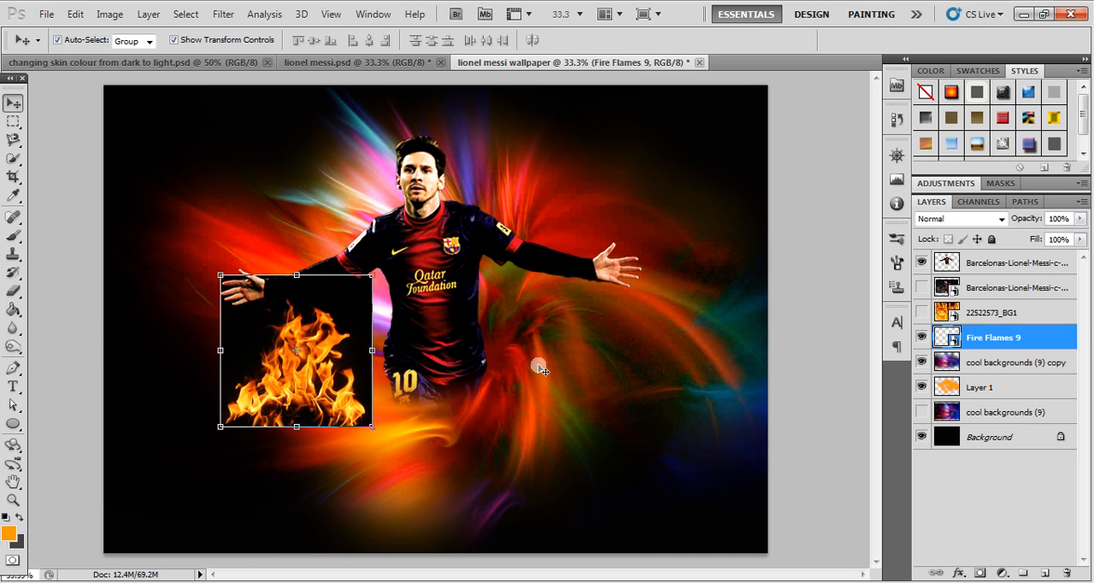
right_click(984, 351)
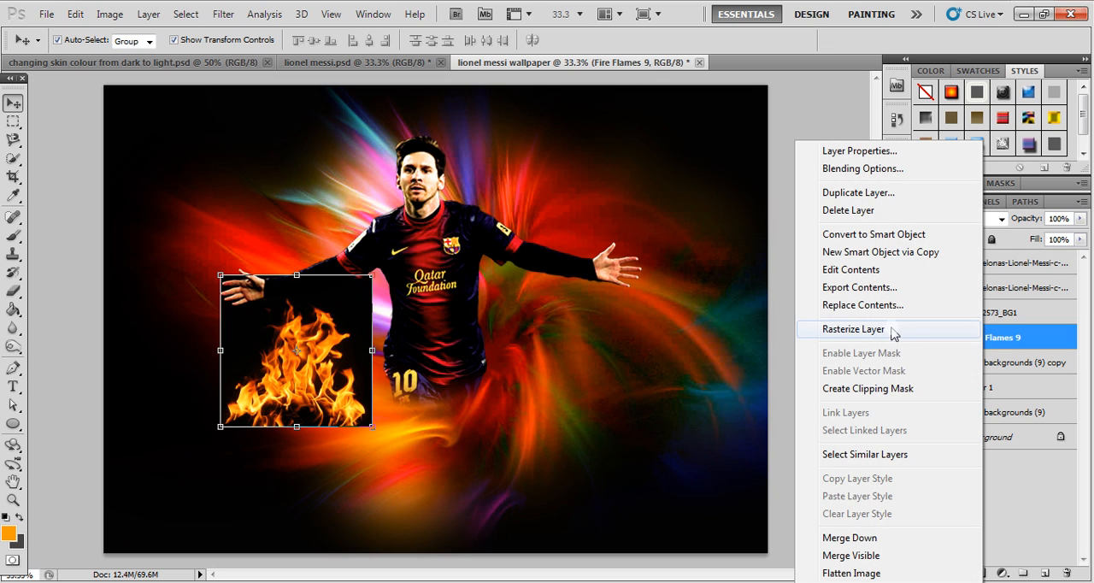
left_click(890, 334)
left_click(1012, 338)
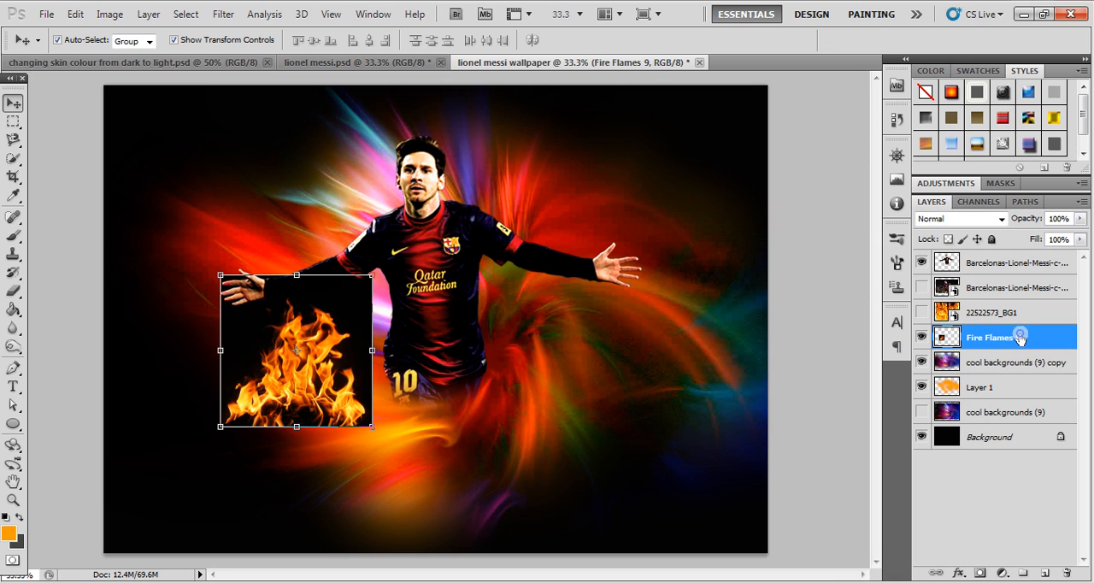
right_click(1020, 338)
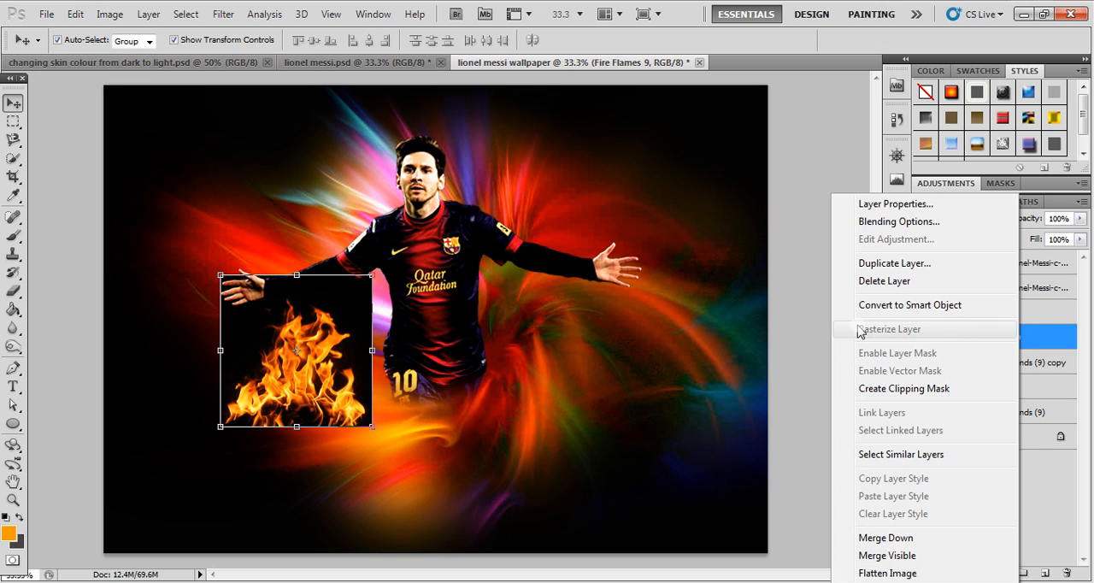
left_click(808, 251)
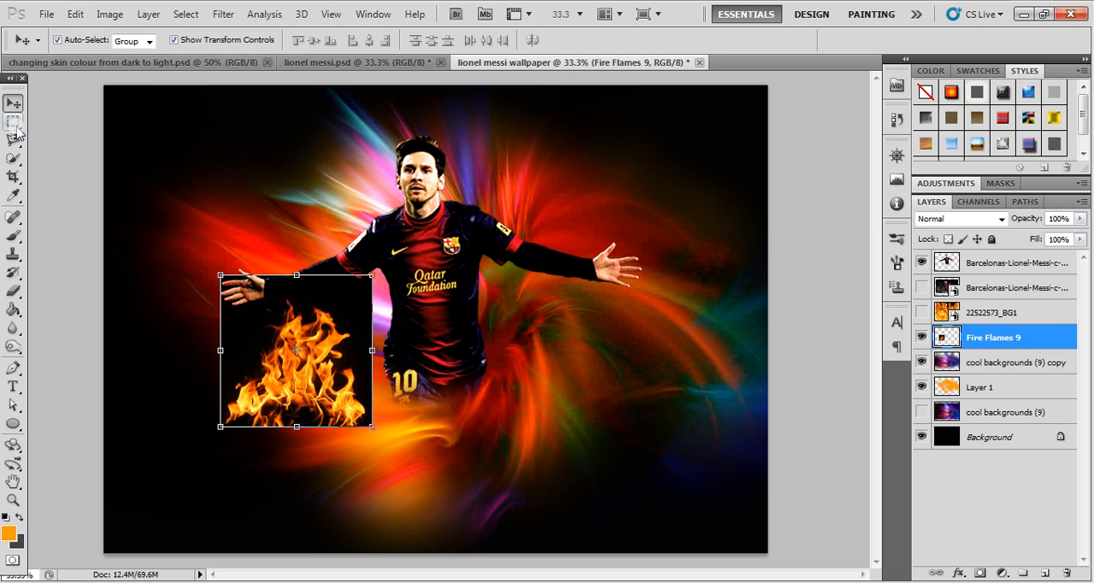
- Select the black areas around the flame with the Magic Wand at tolerance 3, delete them and deselect
left_click(13, 159)
left_click_drag(15, 162, 89, 175)
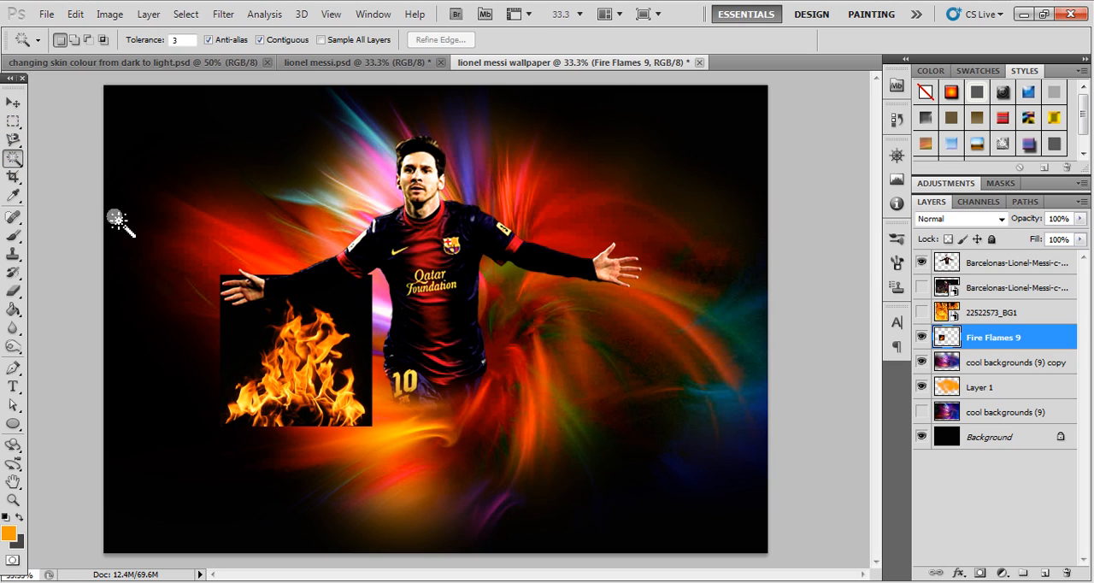
left_click(320, 292)
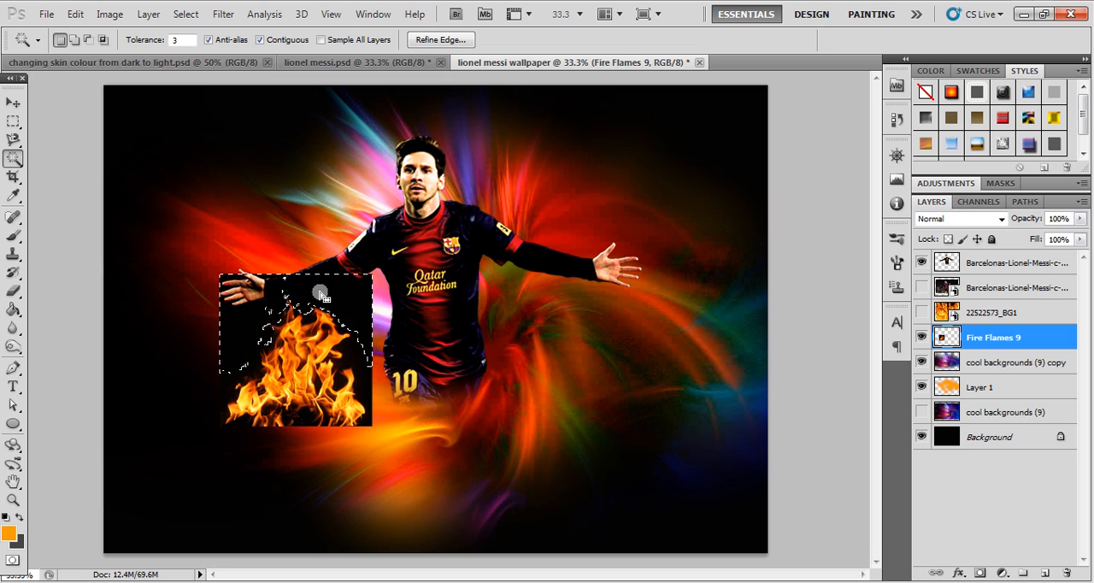
key("Delete")
key("ctrl+d")
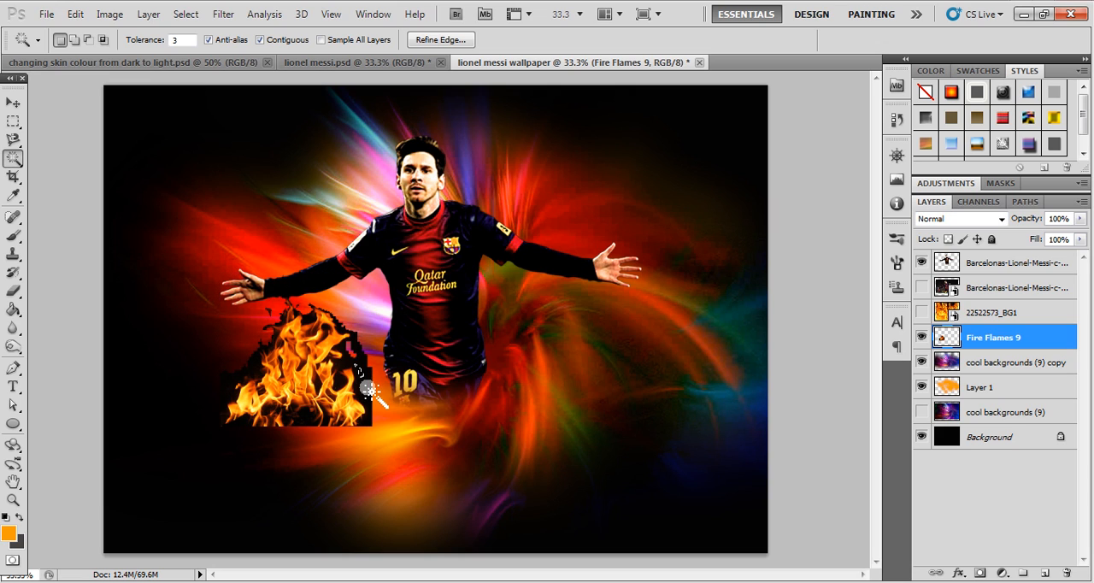
left_click(243, 366)
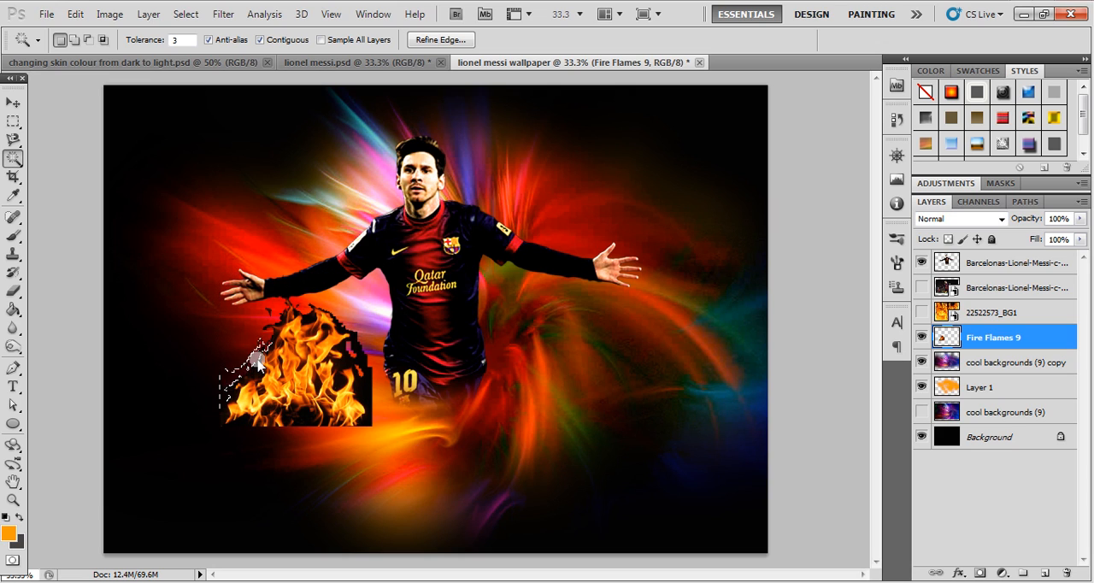
key("Delete")
key("ctrl+d")
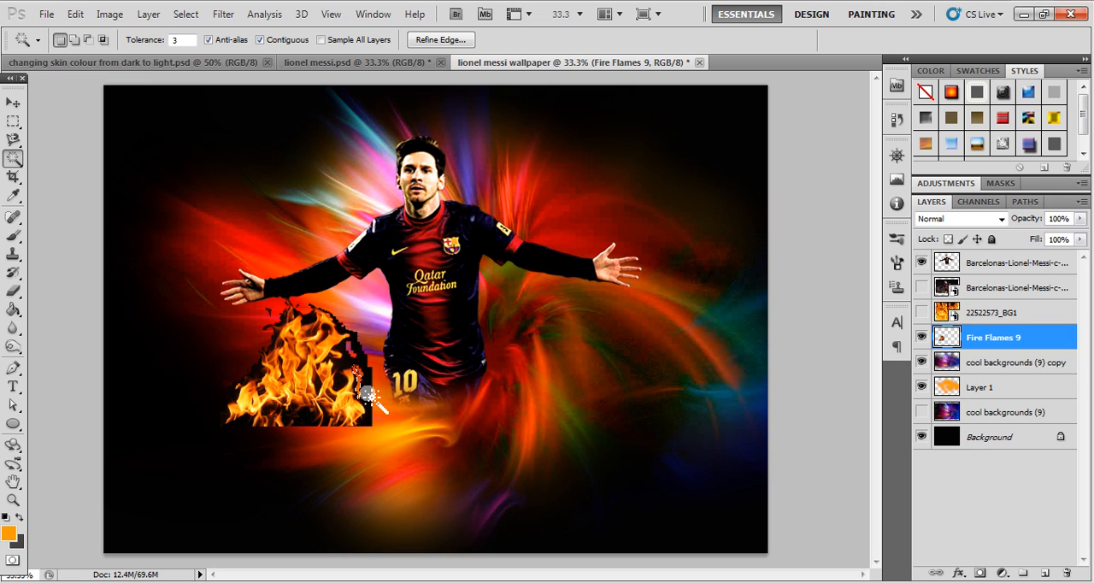
left_click(360, 358)
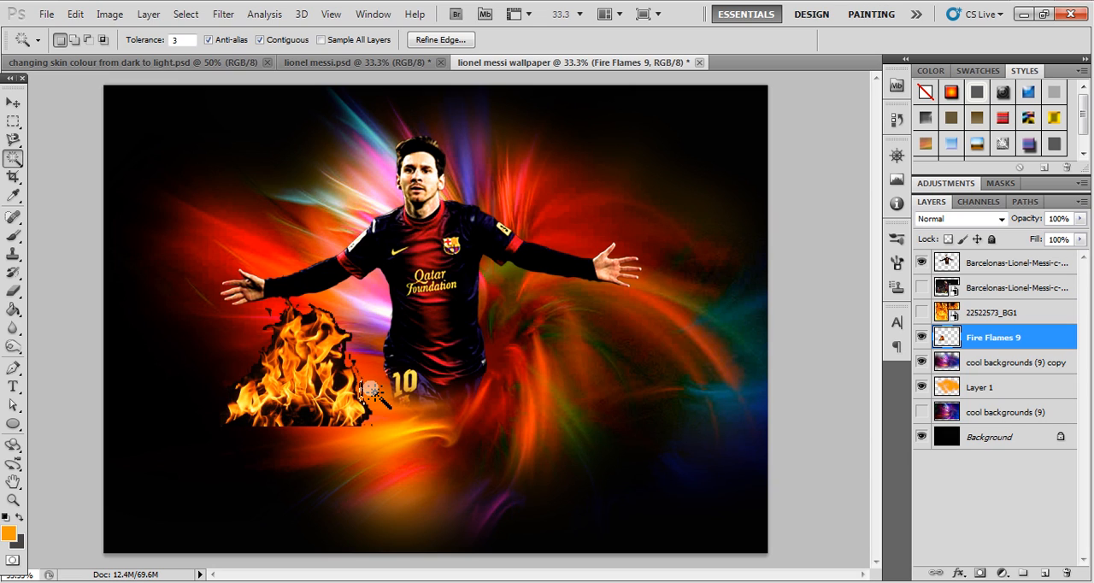
key("ctrl+d")
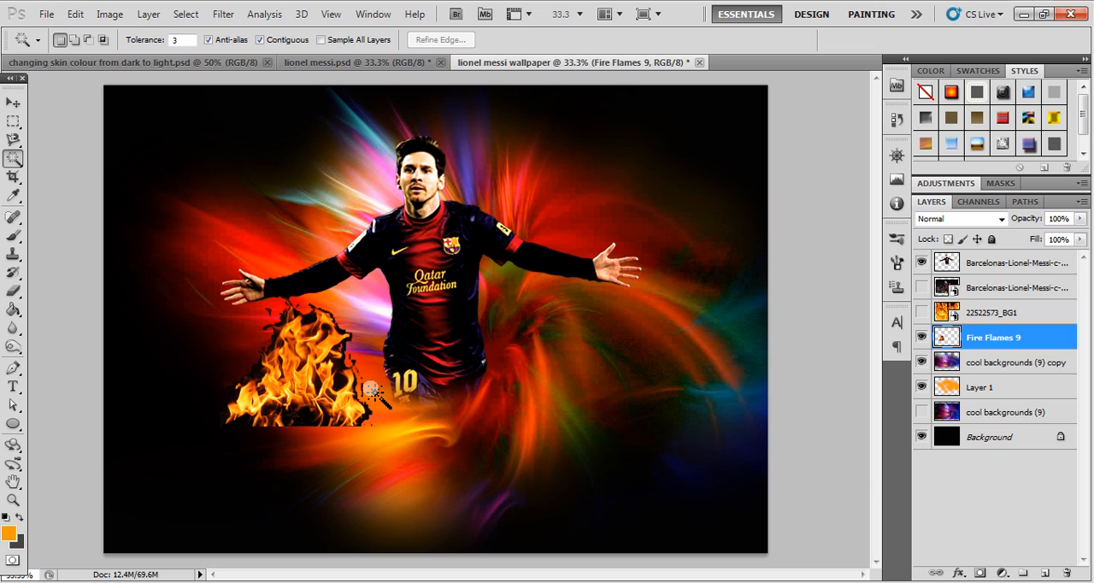
- Erase the leftover black fringe around the edges of the flame with a 90 px eraser
key("e")
key("bracketleft")
key("bracketleft")
key("bracketleft")
key("bracketleft")
key("bracketleft")
key("bracketleft")
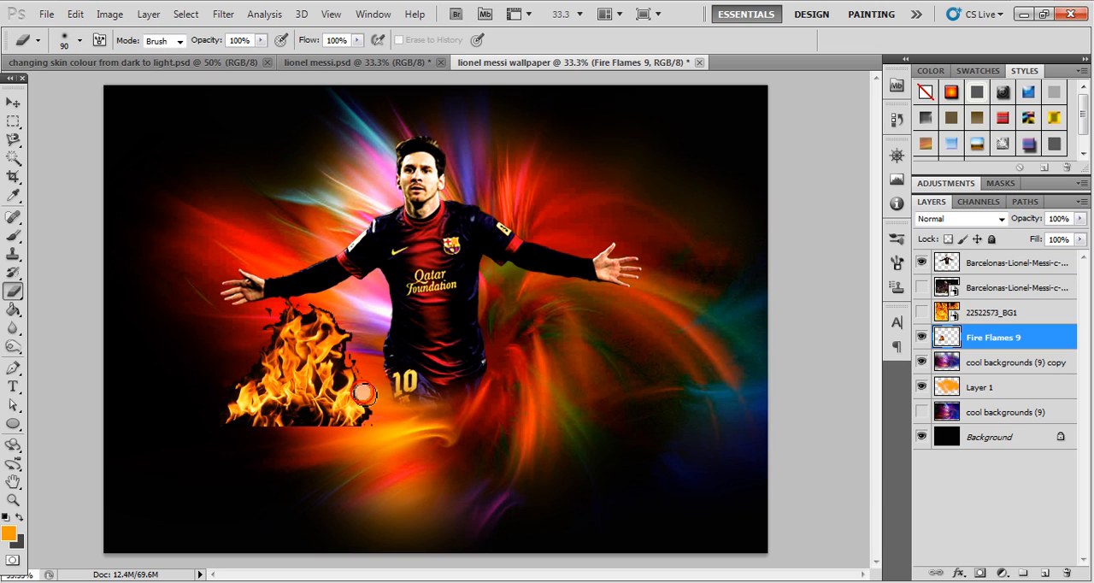
mouse_move(353, 351)
left_mouse_down()
mouse_move(320, 298)
mouse_move(326, 309)
mouse_move(301, 310)
mouse_move(296, 297)
mouse_move(286, 318)
mouse_move(267, 309)
mouse_move(272, 320)
mouse_move(261, 324)
mouse_move(275, 340)
mouse_move(257, 375)
mouse_move(226, 390)
mouse_move(219, 423)
mouse_move(389, 438)
mouse_move(406, 420)
mouse_move(363, 434)
mouse_move(375, 408)
mouse_move(357, 366)
mouse_move(335, 372)
mouse_move(355, 351)
mouse_move(348, 365)
mouse_move(366, 375)
mouse_move(365, 397)
mouse_move(338, 313)
mouse_move(353, 346)
mouse_move(343, 354)
mouse_move(364, 327)
left_mouse_up()
mouse_move(259, 346)
left_mouse_down()
mouse_move(286, 314)
mouse_move(309, 321)
mouse_move(309, 308)
mouse_move(273, 320)
mouse_move(288, 318)
mouse_move(237, 382)
left_mouse_up()
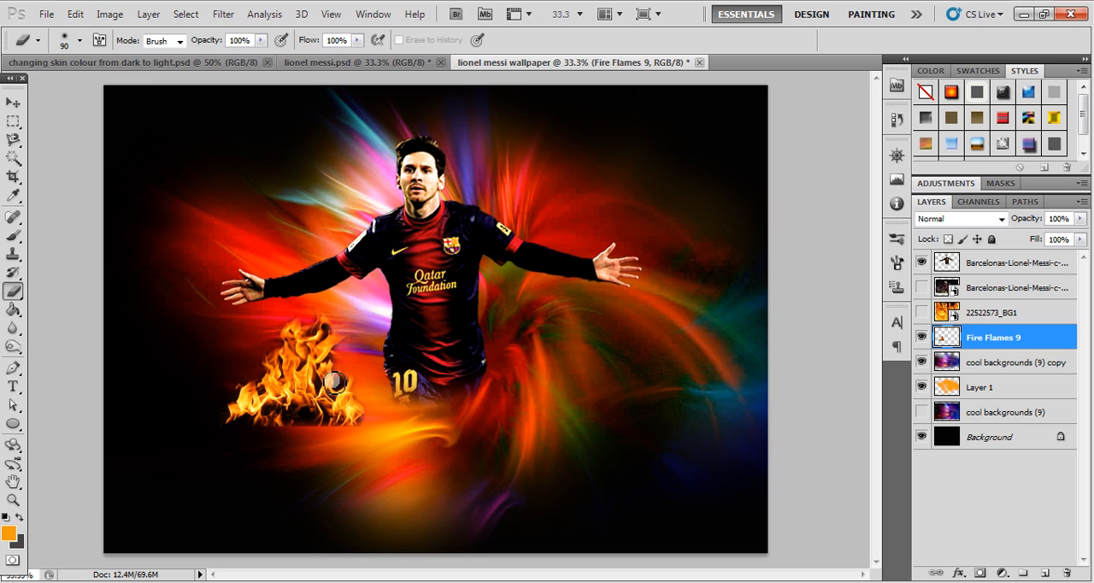
left_click_drag(343, 385, 352, 372)
mouse_move(370, 426)
left_mouse_down()
mouse_move(354, 435)
mouse_move(363, 427)
left_mouse_up()
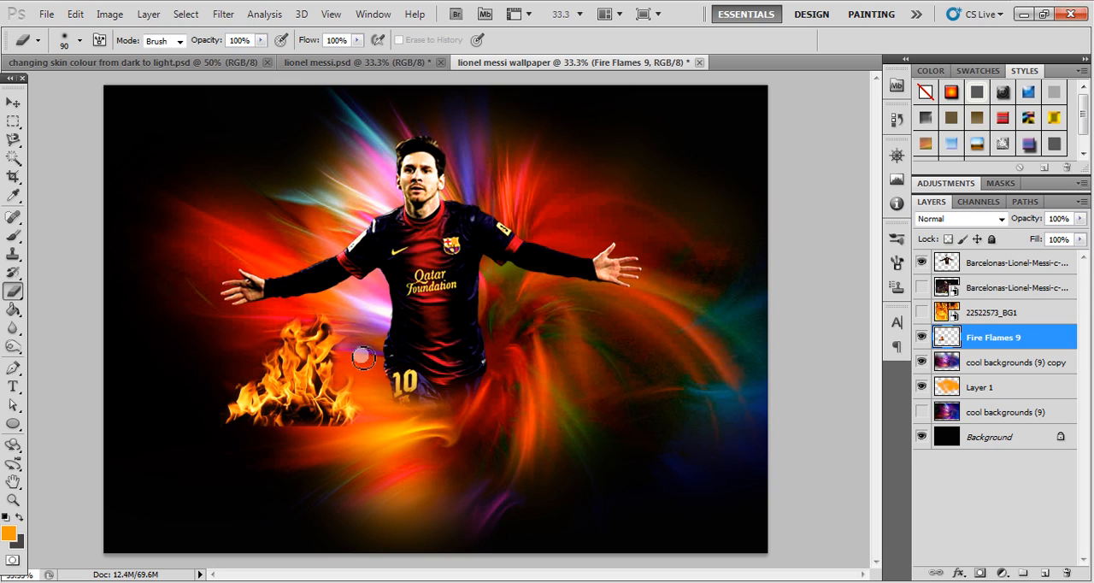
left_click_drag(335, 332, 342, 327)
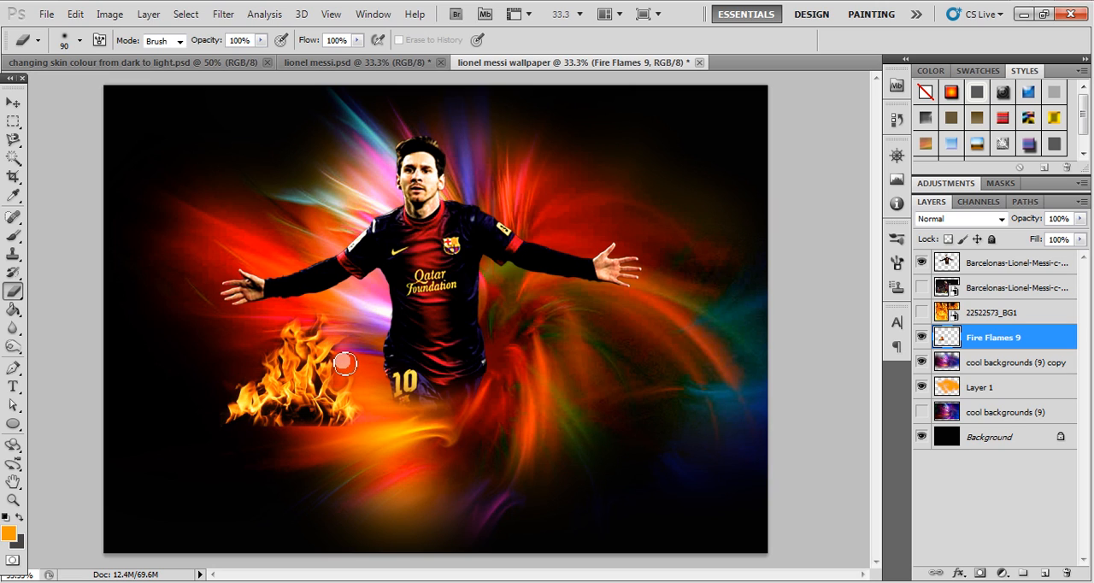
- Duplicate the flame three times, placing copies above both of the player's arms and behind the head
left_click(13, 102)
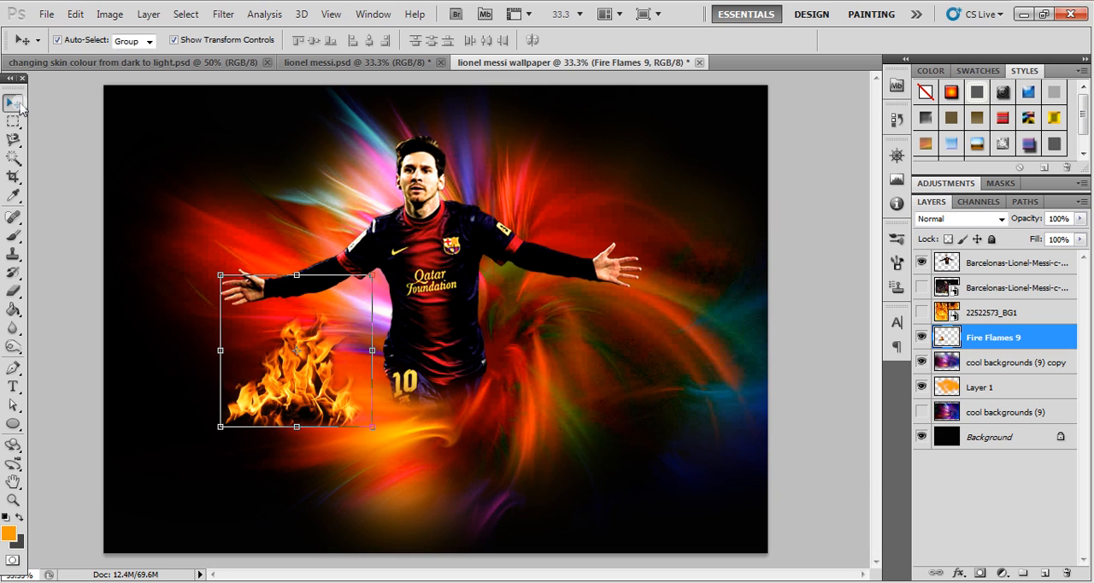
left_click(80, 234)
left_click_drag(282, 366, 435, 179)
left_click_drag(507, 233, 462, 178)
key("Return")
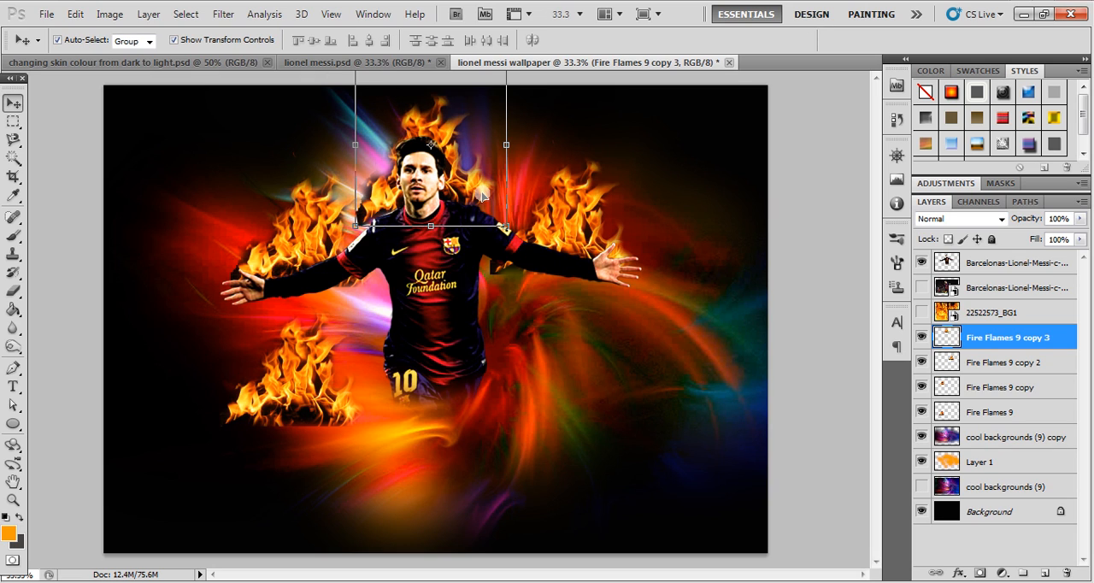
- Bring the Fire Flames 9 copy 3 layer in front of the player cut-out
key("ctrl+bracketright")
key("ctrl+bracketright")
key("ctrl+bracketright")
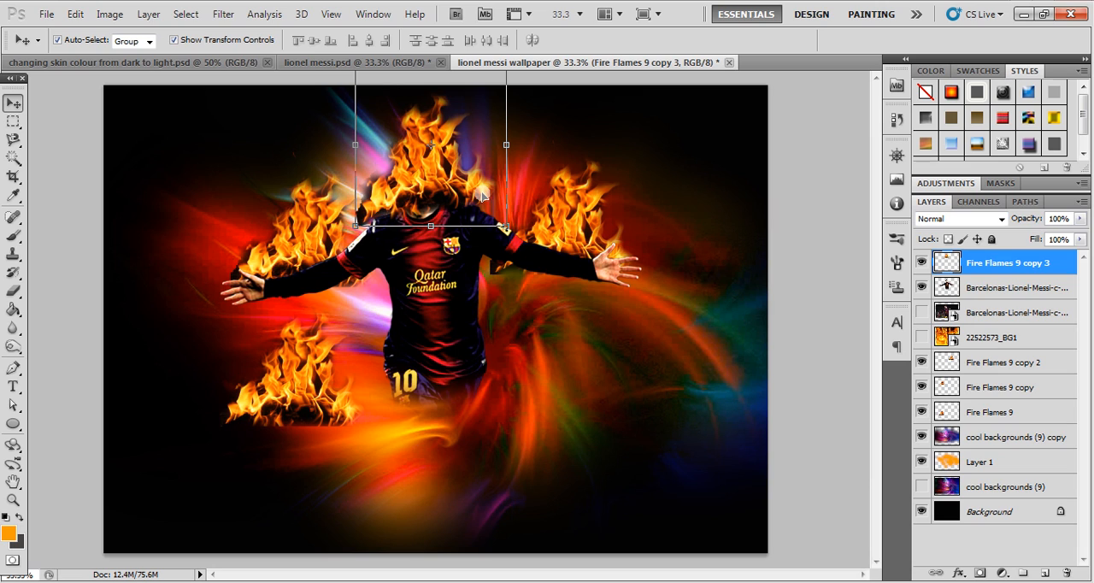
- Stretch the head flame vertically, extending its base down to the shoulders by about 110% and its tip upward by about 113%
left_click_drag(430, 225, 430, 242)
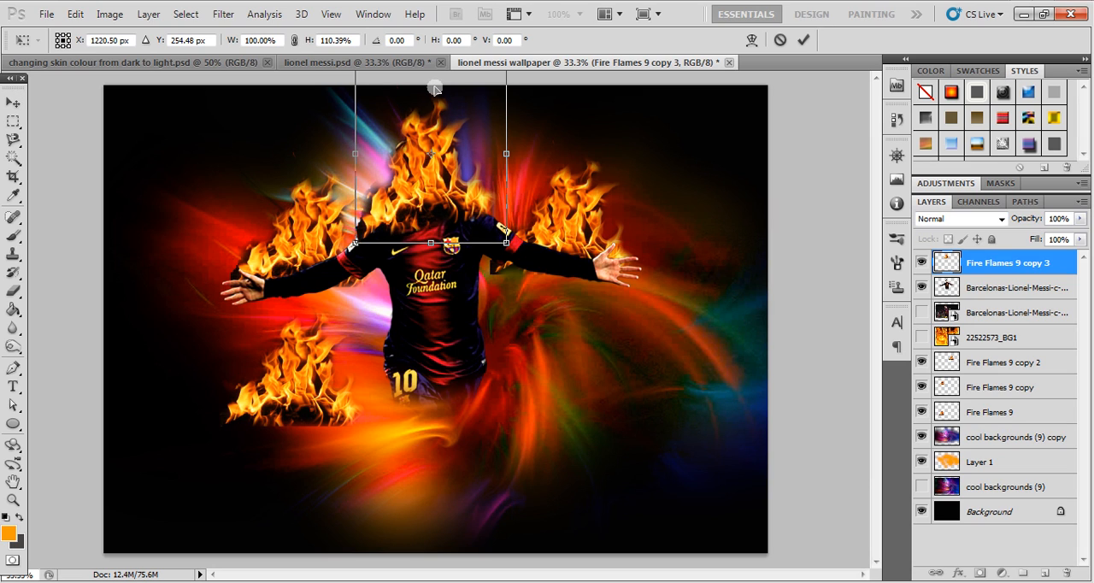
key("Return")
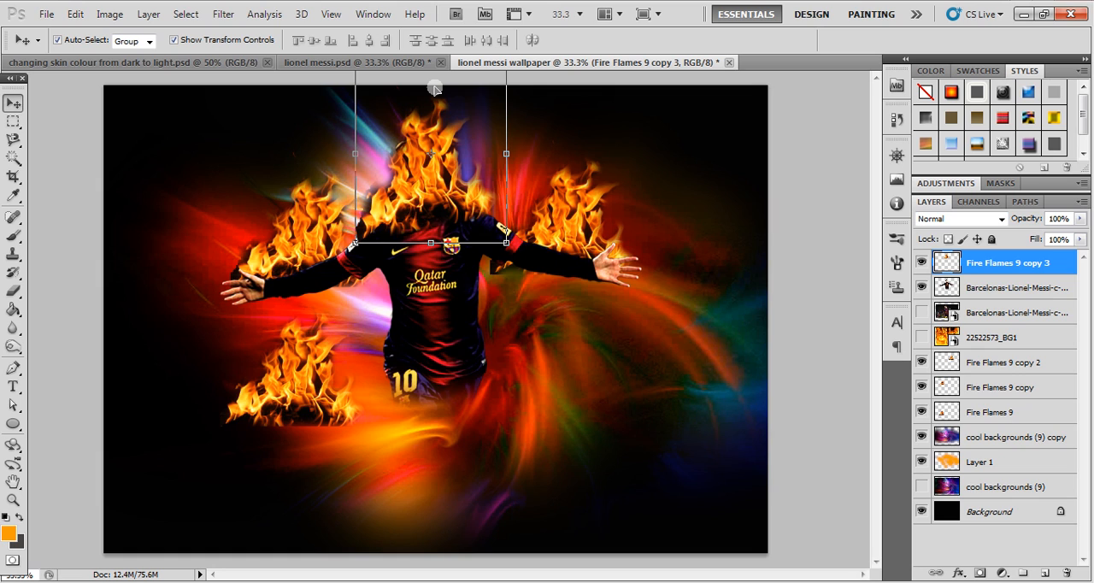
key("ctrl+minus")
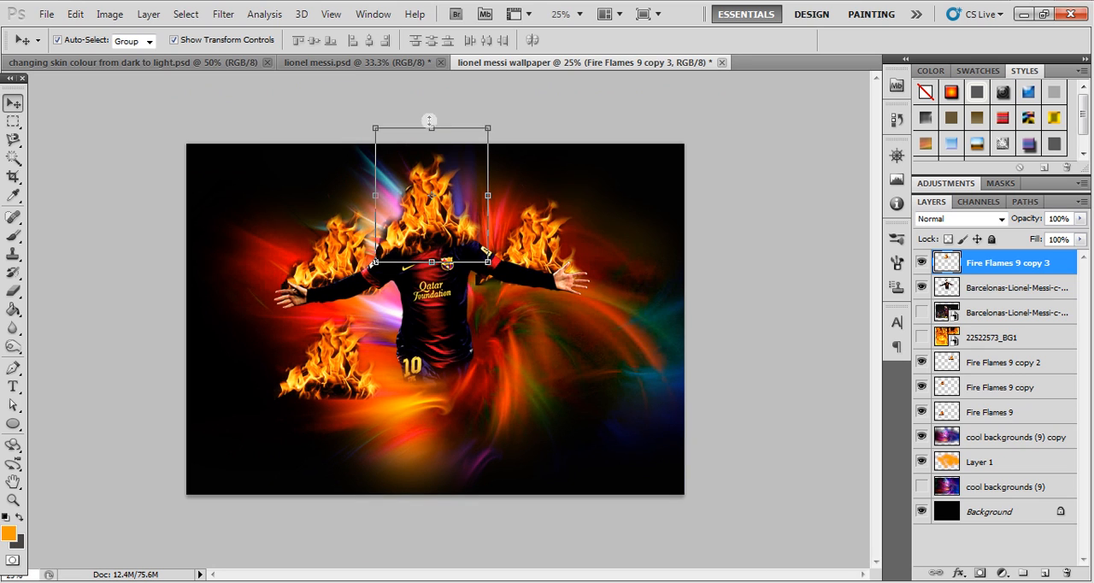
left_click_drag(432, 127, 432, 112)
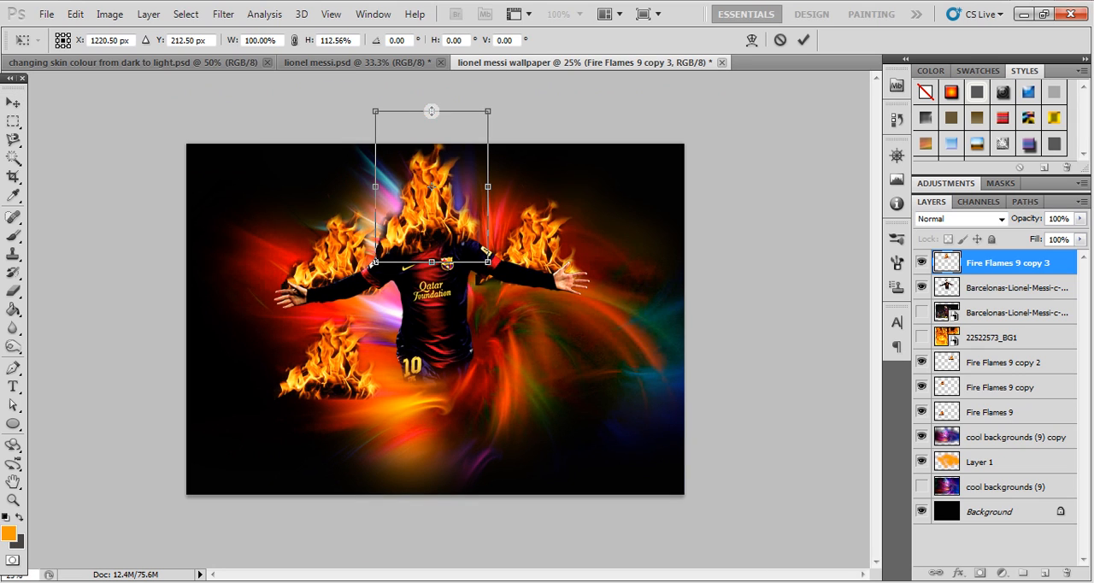
key("Return")
- Scale the Fire Flames 9 copy flame to about 83%, rotate it about -13°, and bring it in front of the player cut-out
left_click(338, 266)
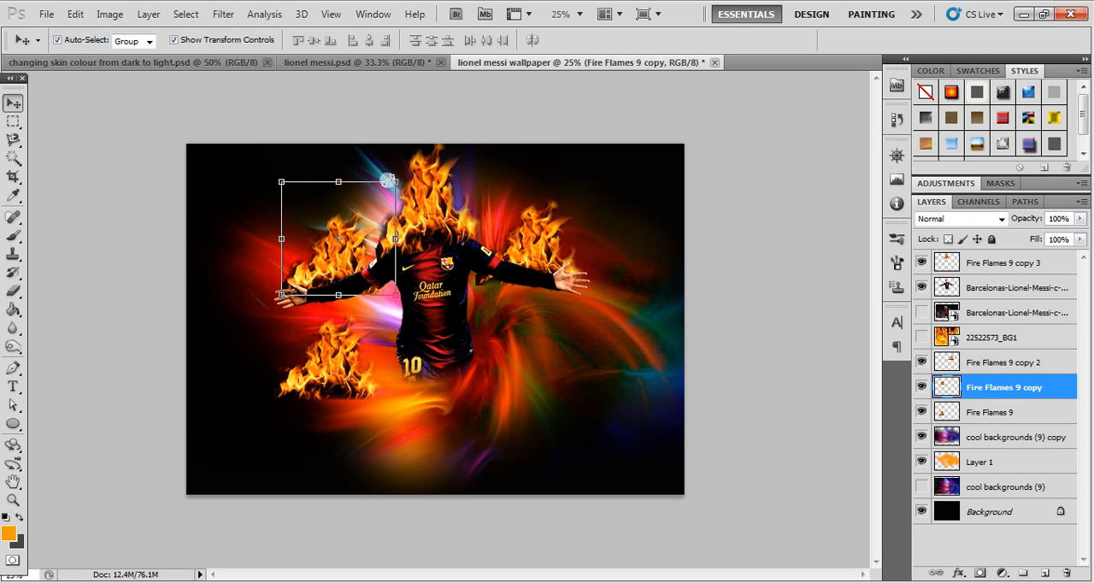
left_click_drag(394, 179, 363, 178)
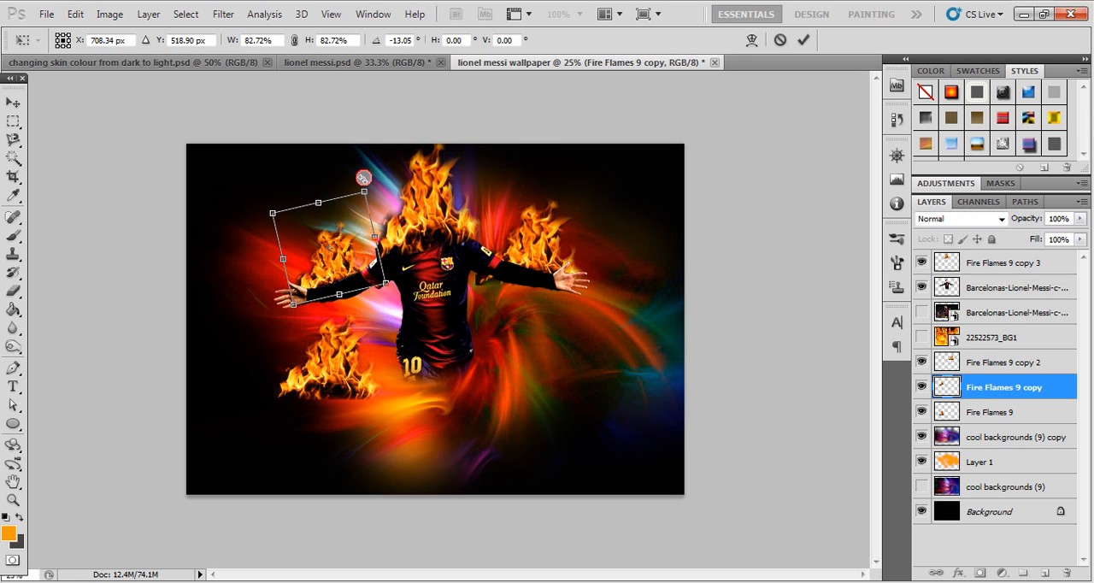
key("Return")
key("ctrl+bracketright")
key("ctrl+bracketright")
key("ctrl+bracketright")
key("ctrl+bracketright")
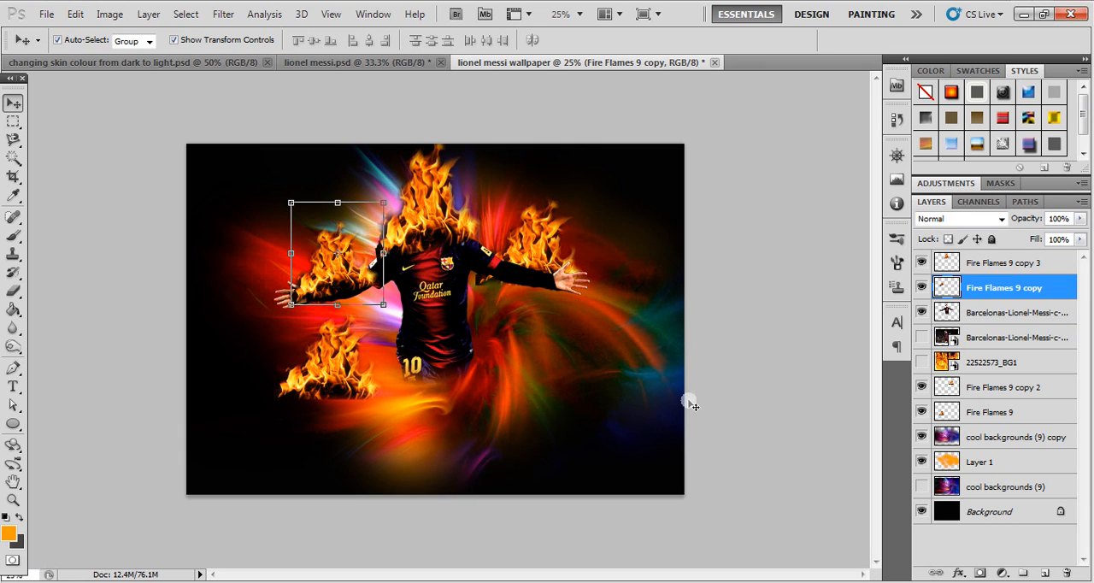
- Move the Fire Flames 9 copy flame up along the arm, scale it to about 93%, and settle it on the sleeve
left_click_drag(336, 277, 334, 266)
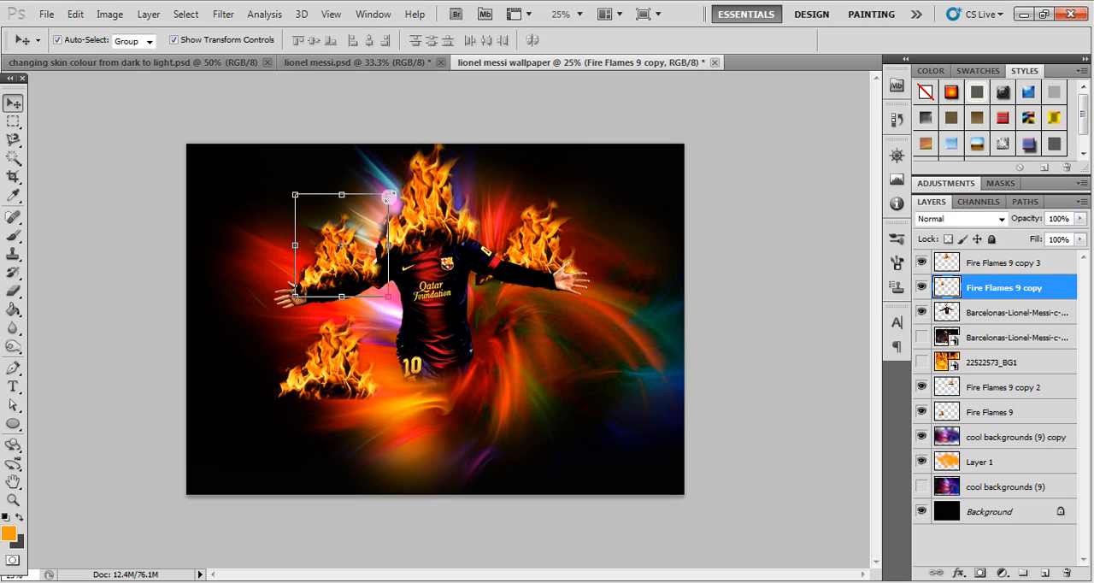
left_click_drag(388, 197, 382, 203)
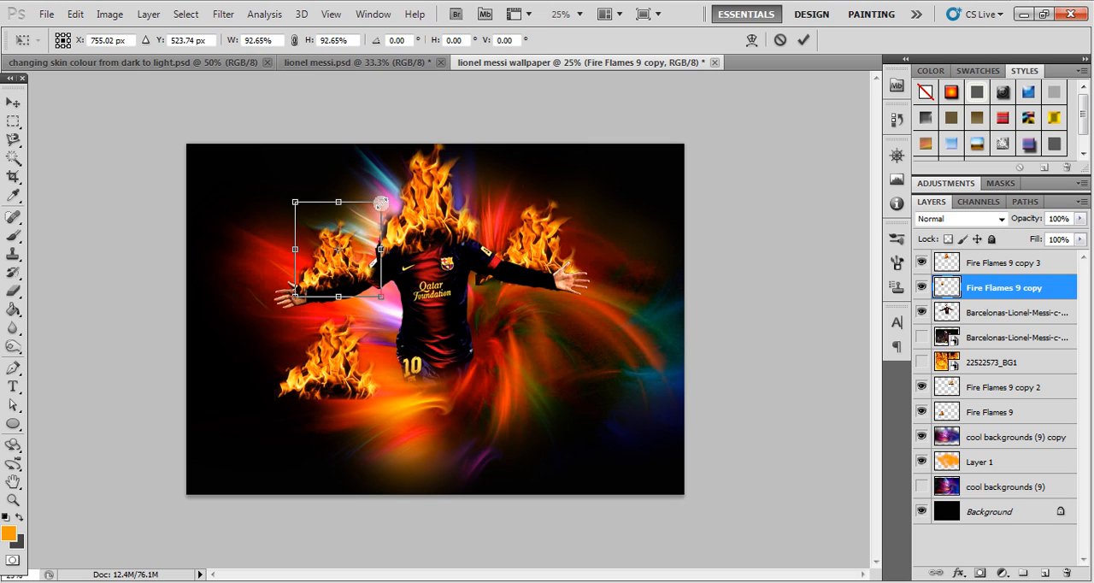
key("Return")
left_click_drag(337, 272, 337, 271)
- Shrink the Fire Flames 9 copy 2 flame over the other arm, bring it to the top of the layer stack, and deselect it
left_click(548, 242)
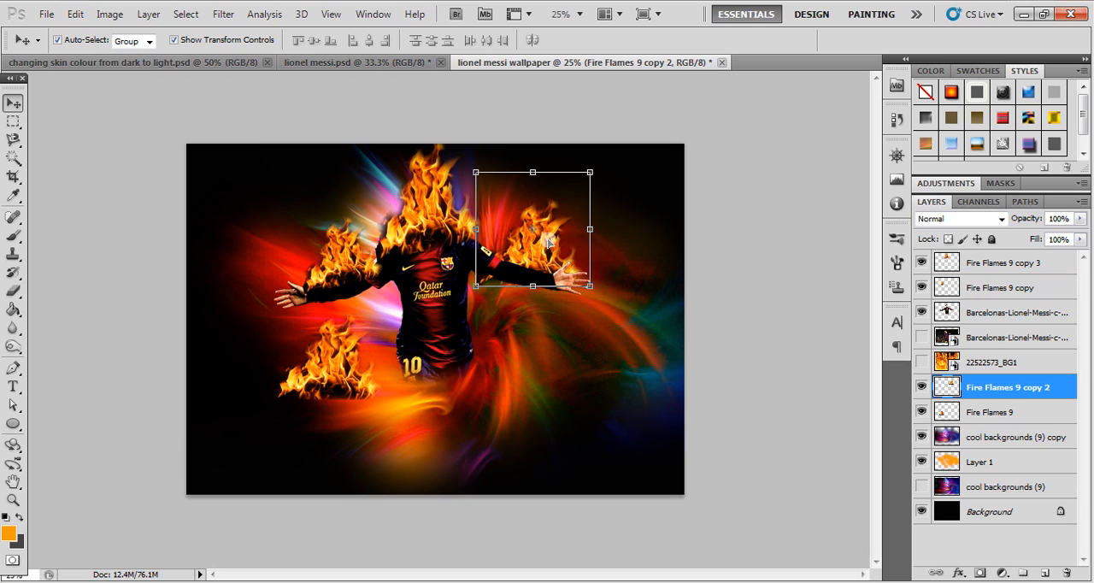
left_click_drag(587, 175, 556, 191)
key("Return")
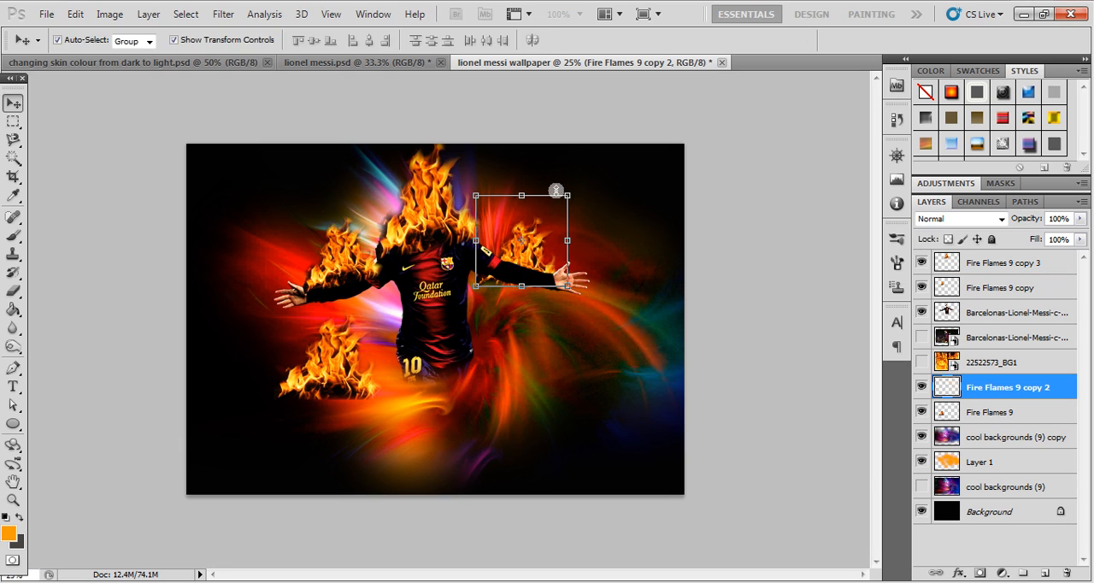
key("ctrl+bracketright")
key("ctrl+bracketright")
key("ctrl+bracketright")
key("ctrl+bracketright")
key("ctrl+bracketright")
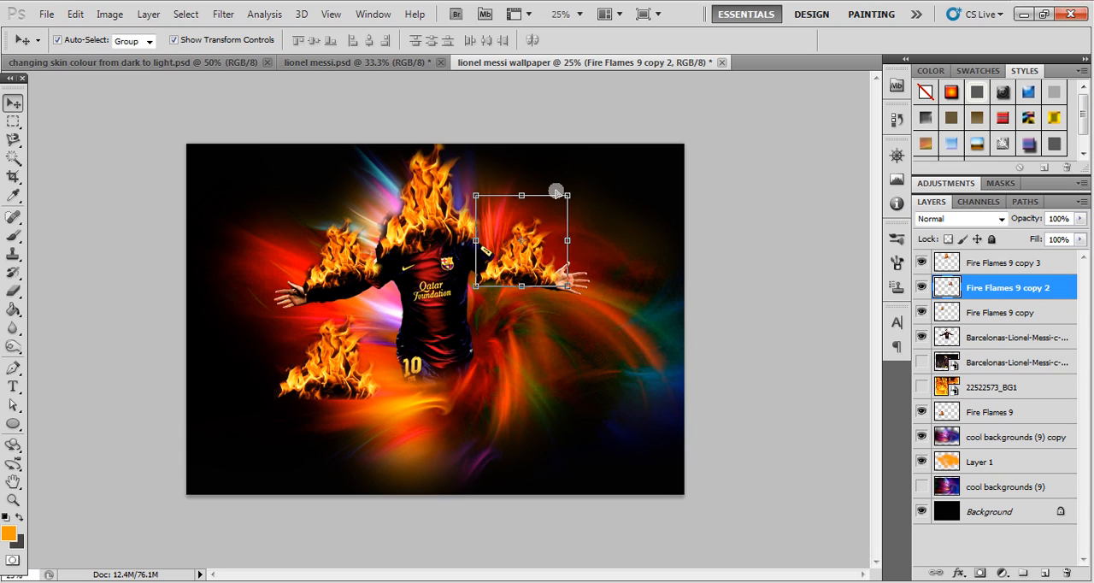
left_click(459, 120)
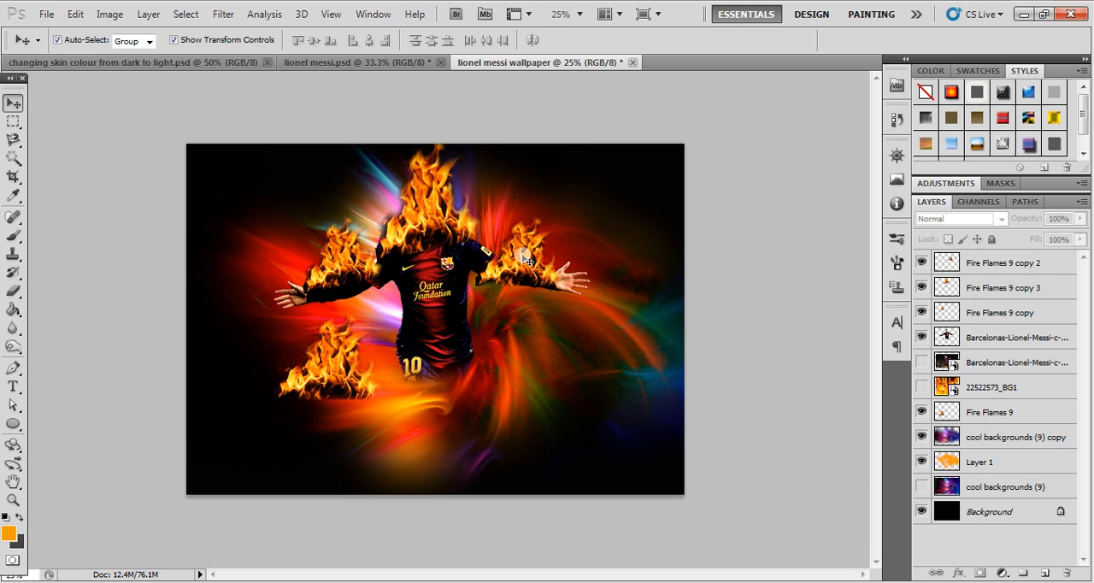
- Move the Fire Flames 9 flame to the player's waist, bring it in front of the cut-out, and stretch its height to about 128%
left_click_drag(340, 373, 439, 393)
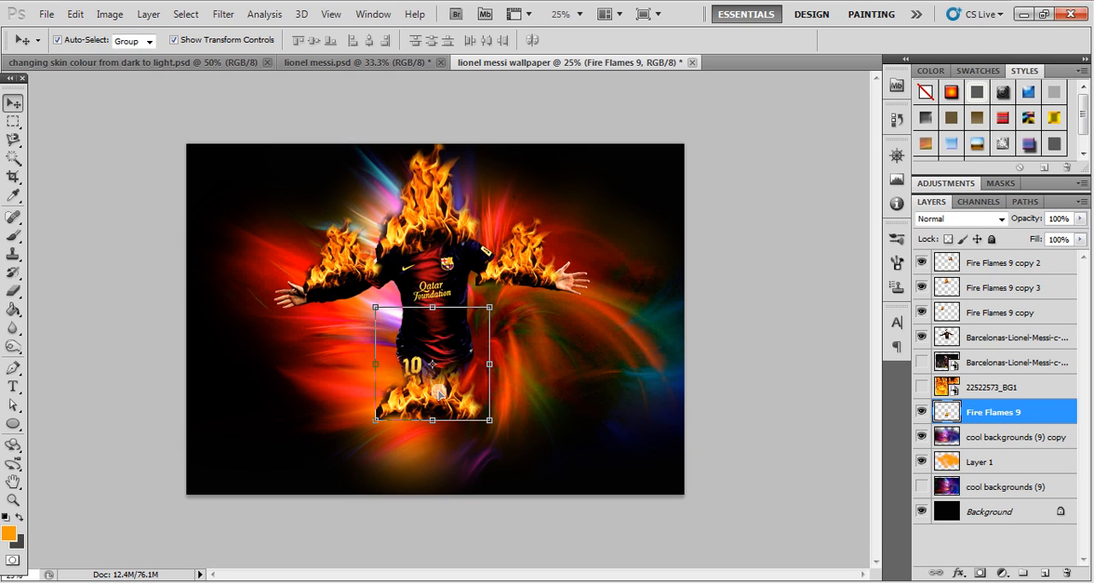
key("ctrl+bracketright")
key("ctrl+bracketright")
key("ctrl+bracketright")
key("ctrl+bracketright")
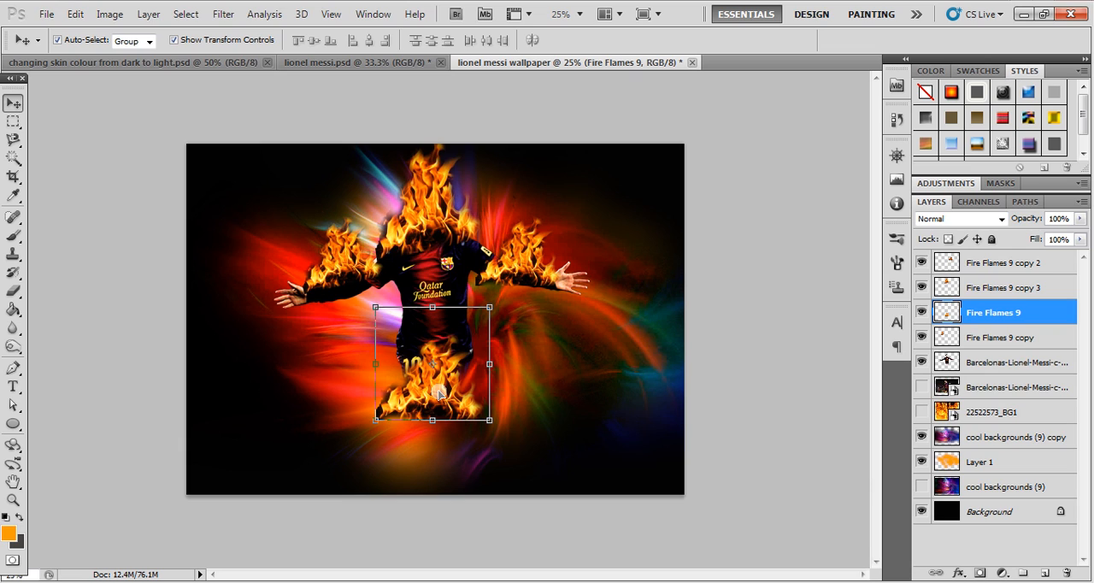
left_click_drag(433, 307, 433, 271)
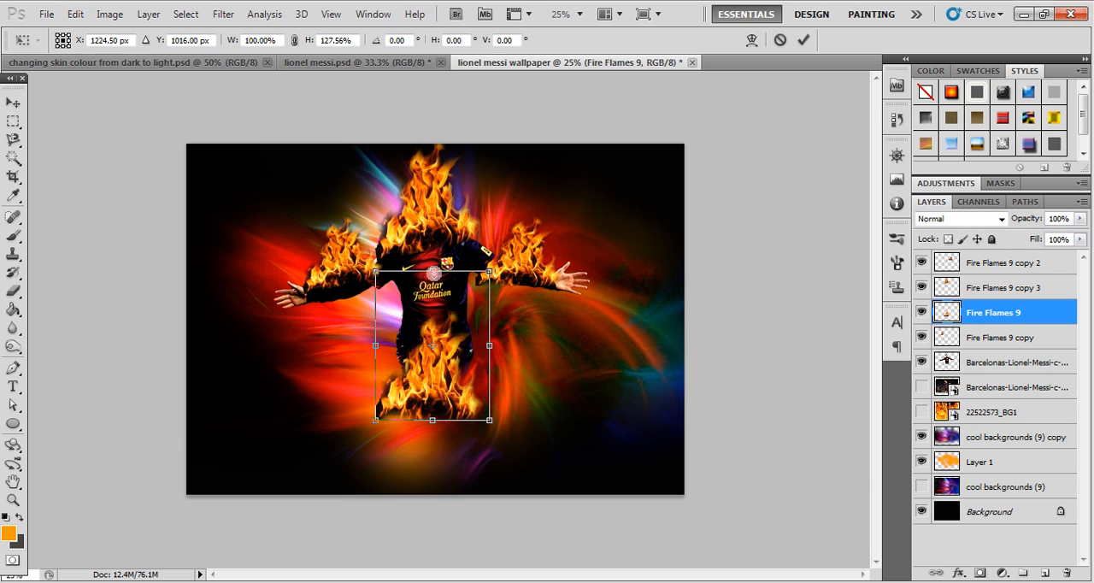
key("Return")
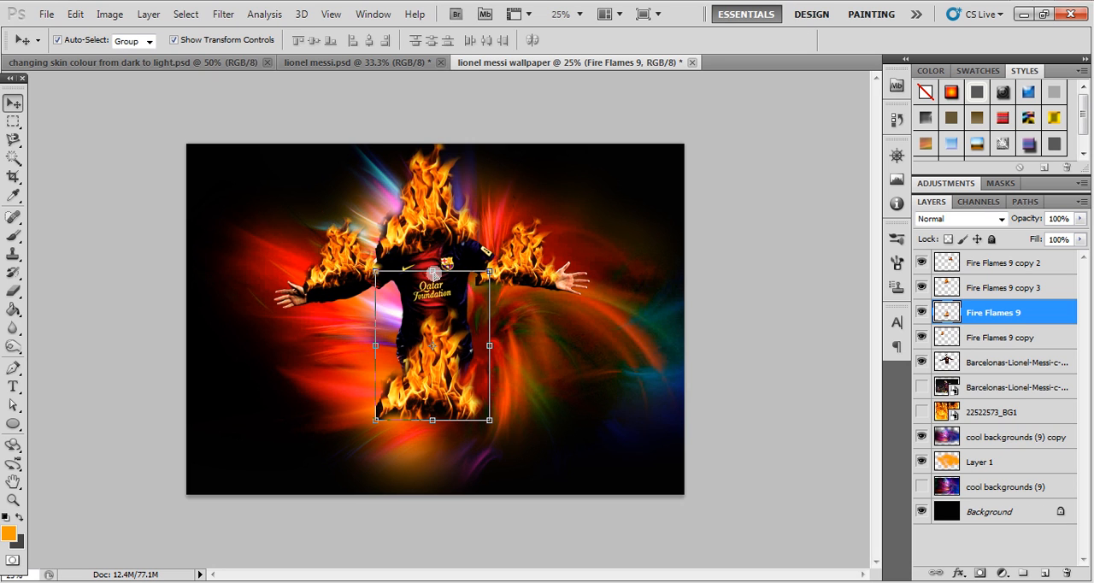
- Erase the dark edges around the sides and base of the waist flame with a 175 px eraser
scroll(434, 274, "up", 2)
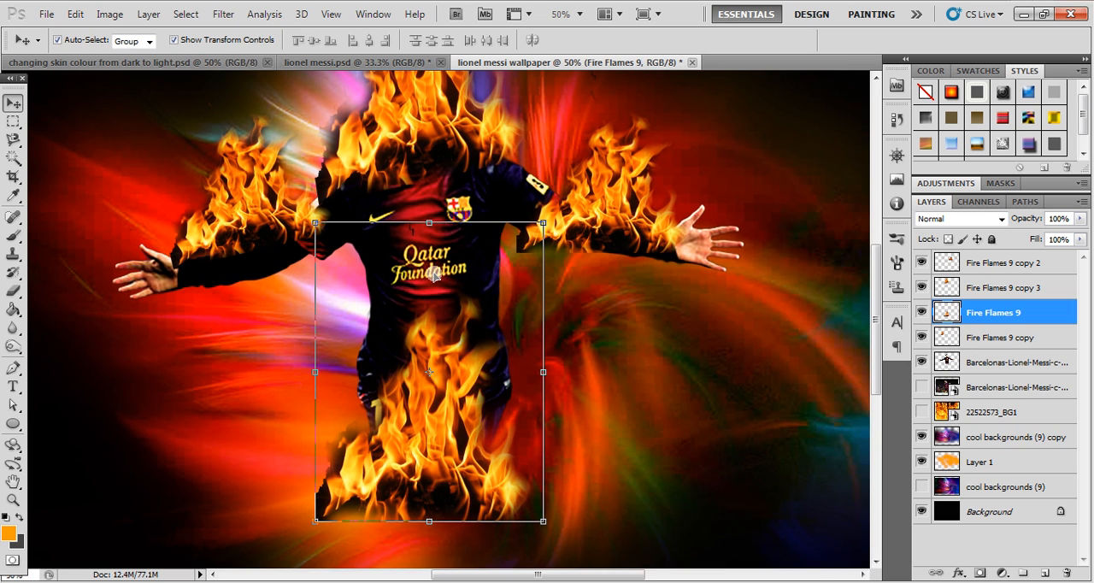
scroll(433, 274, "down", 1)
key("e")
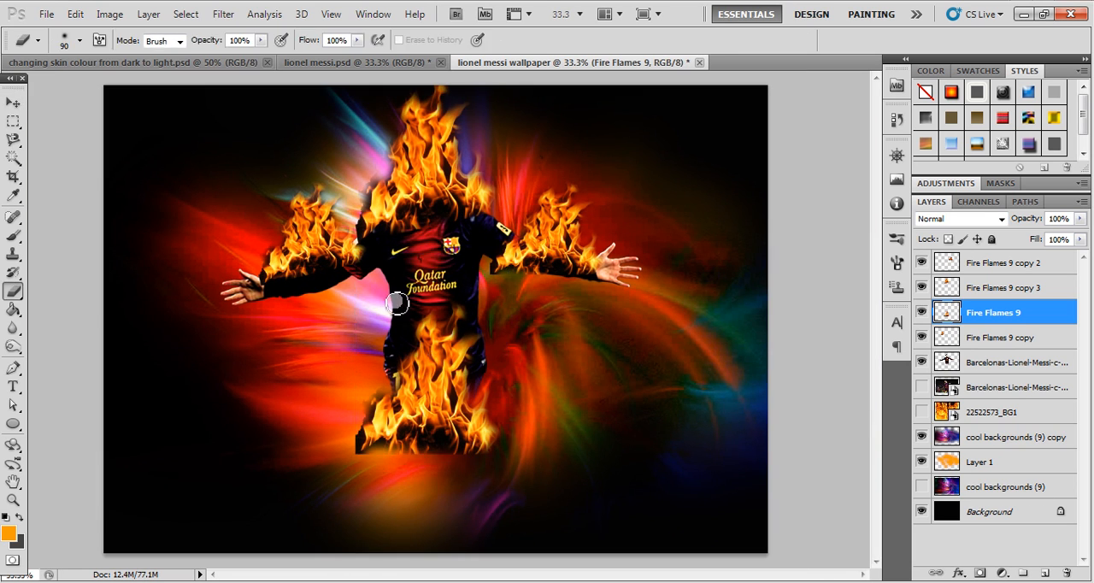
key("bracketright")
key("bracketright")
key("bracketright")
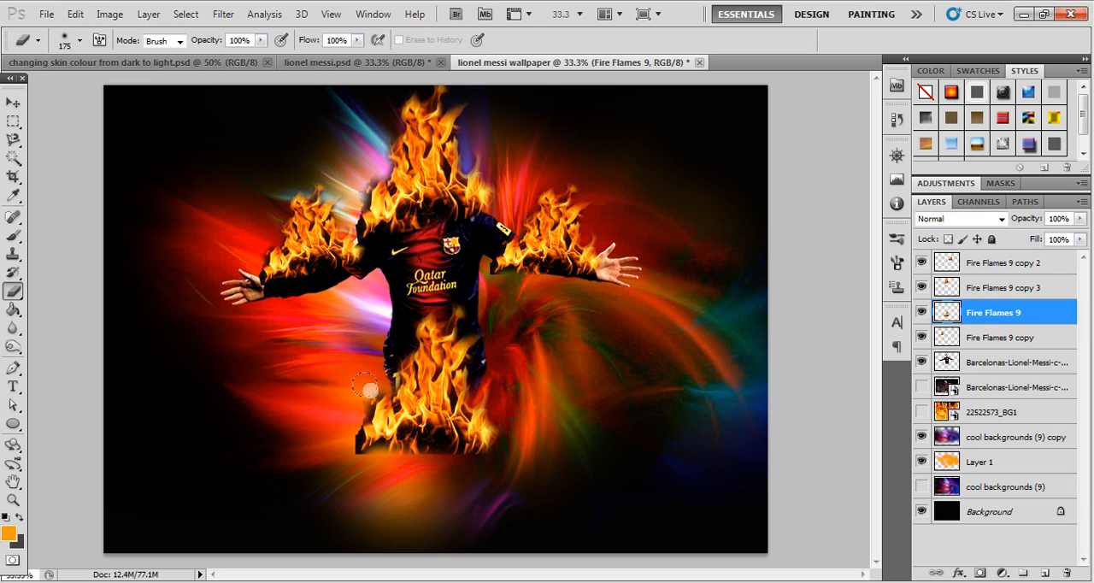
mouse_move(364, 387)
left_mouse_down()
mouse_move(329, 431)
mouse_move(359, 465)
mouse_move(338, 435)
mouse_move(345, 404)
mouse_move(339, 433)
mouse_move(377, 456)
mouse_move(435, 457)
mouse_move(456, 471)
mouse_move(421, 455)
mouse_move(497, 465)
left_mouse_up()
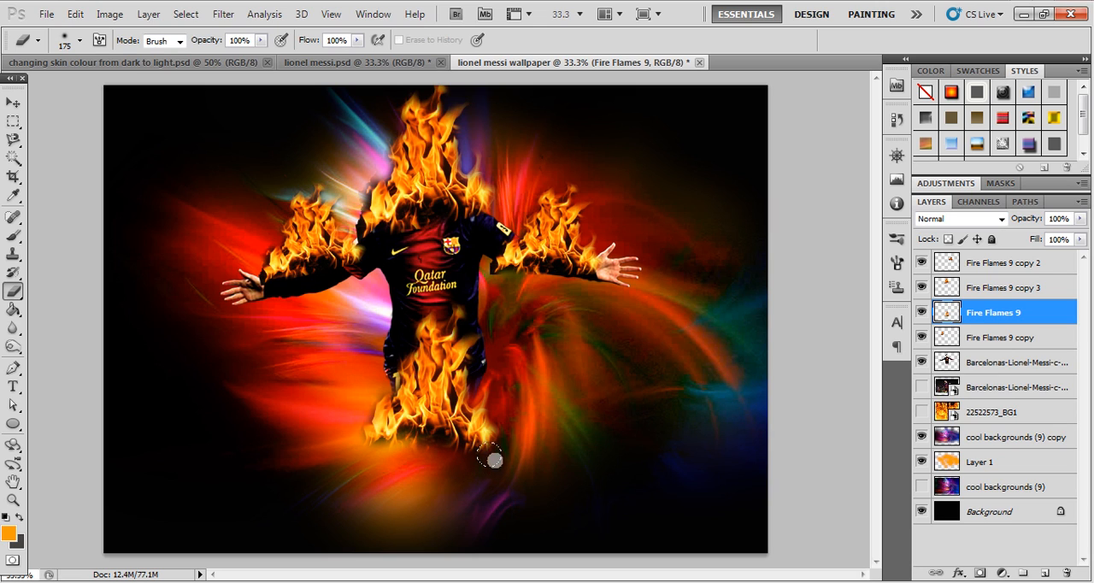
- Toggle the visibility of the Fire Flames 9 copy 2 layer to identify which flame it holds
left_click(974, 266)
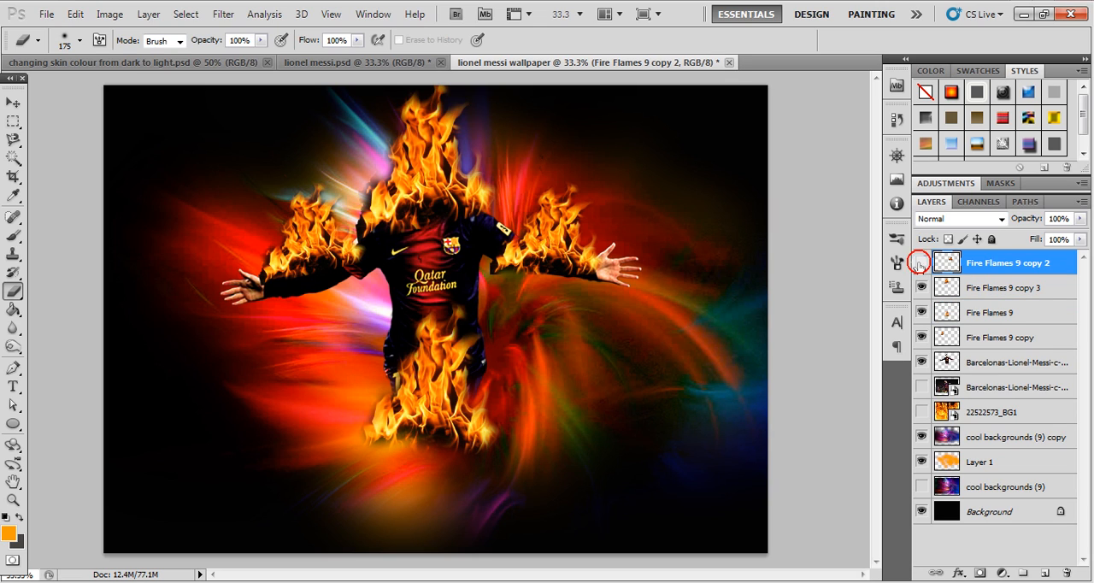
left_click(921, 263)
left_click(920, 264)
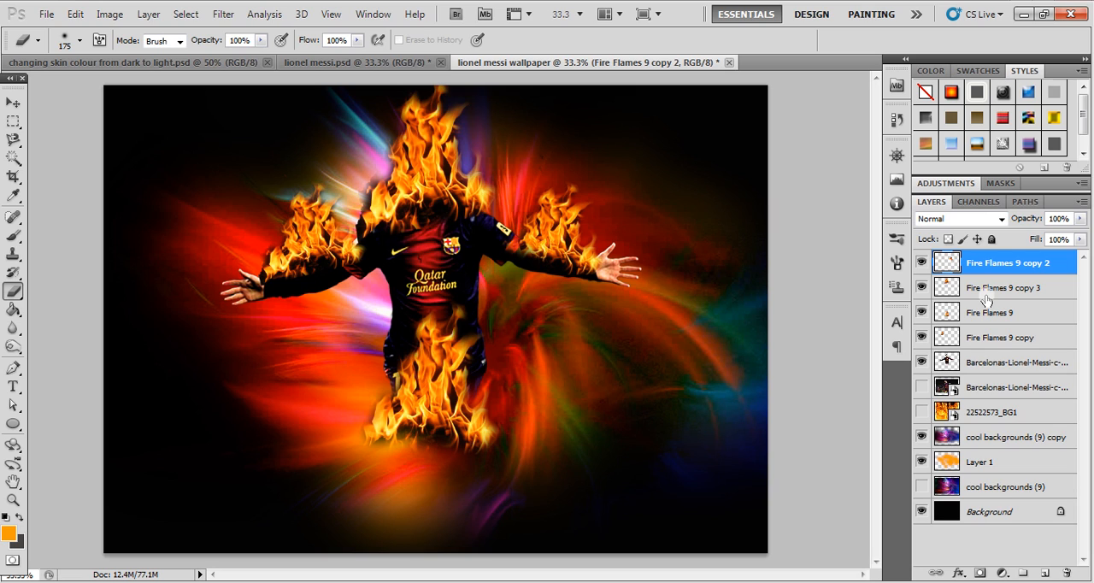
left_click(966, 289)
left_click(971, 311)
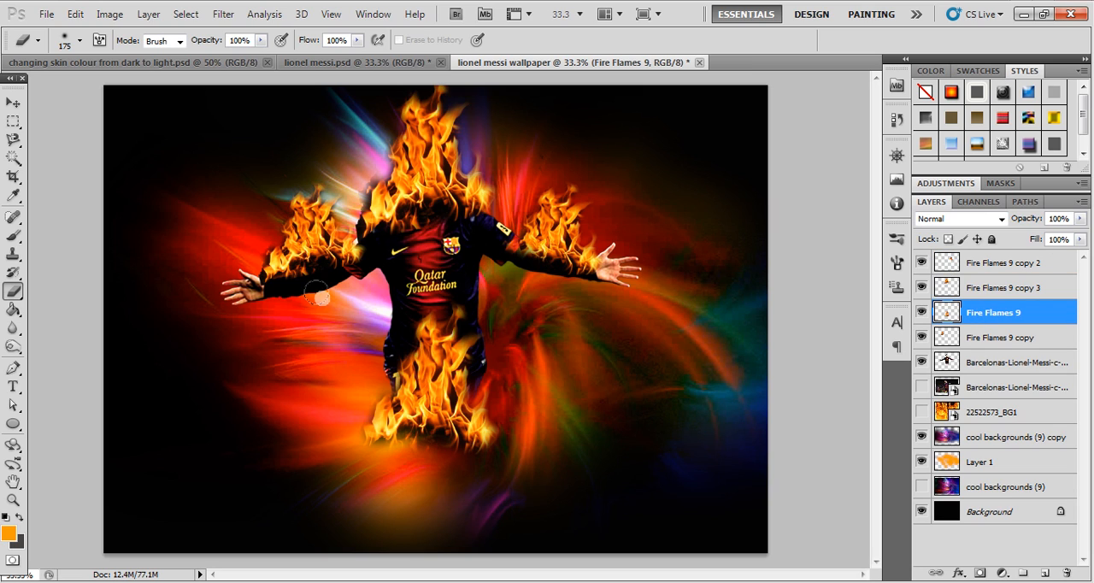
- Shift the Fire Flames 9 copy flame slightly along the arm toward the player's shoulder
left_click(13, 102)
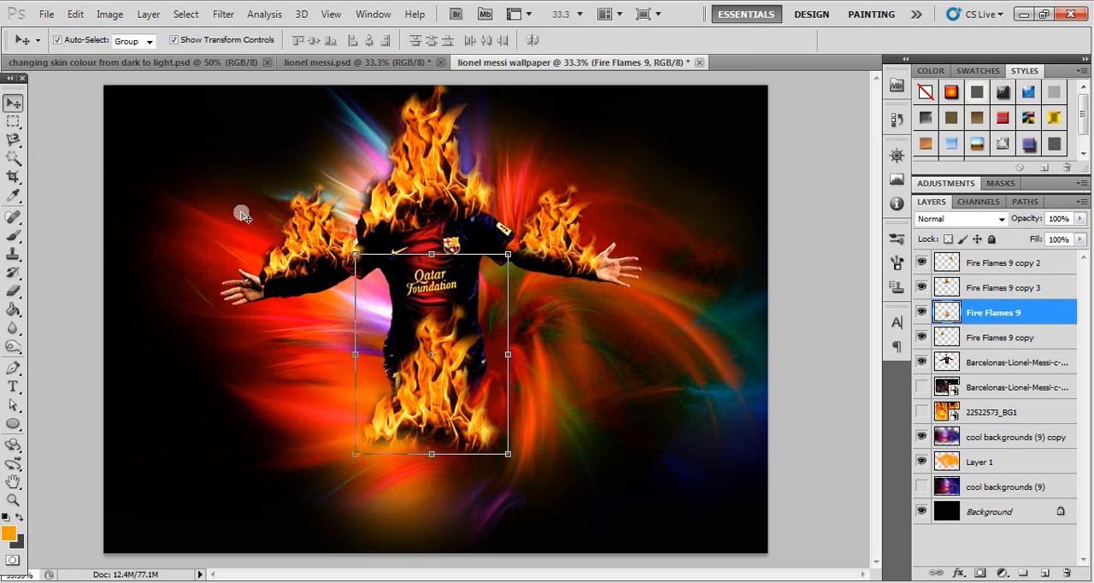
left_click(305, 238)
left_click_drag(301, 250, 308, 258)
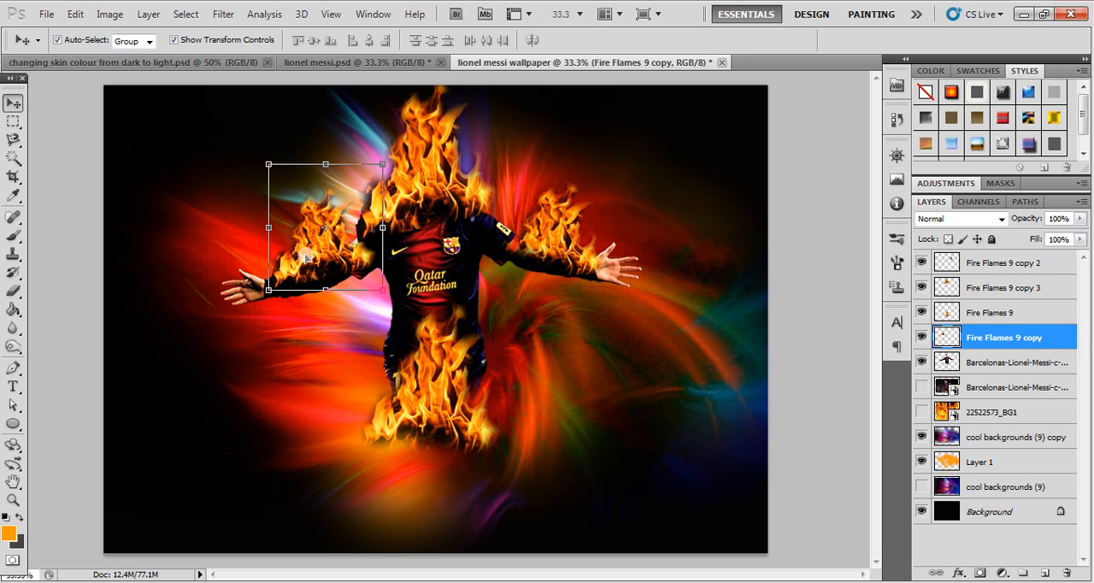
- Erase the dark edges of the Fire Flames 9 copy flame, reducing the eraser to 80 px for the area beside the shoulder
key("e")
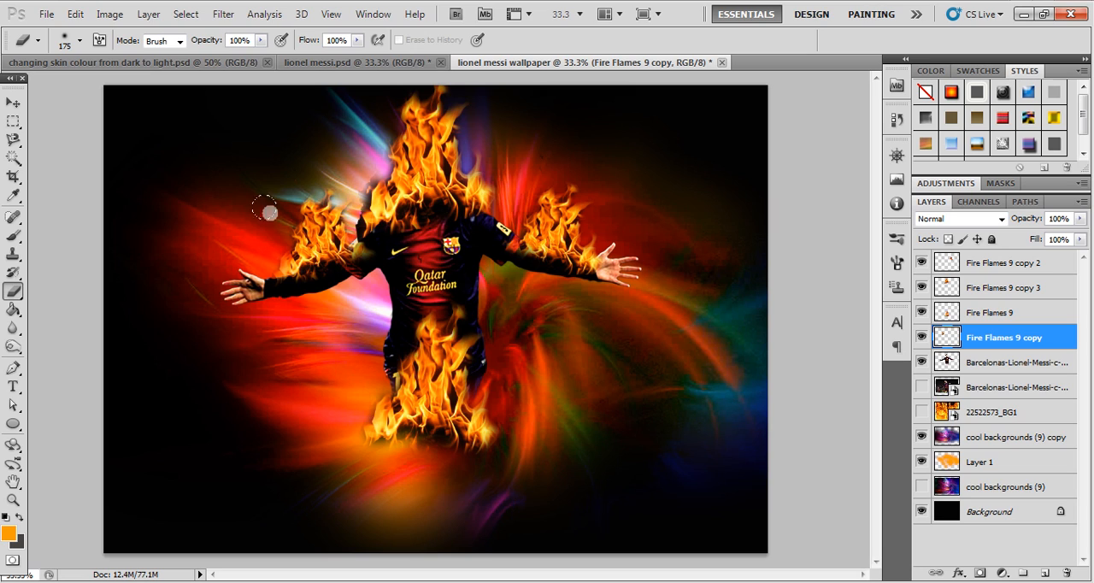
key("bracketleft")
key("bracketleft")
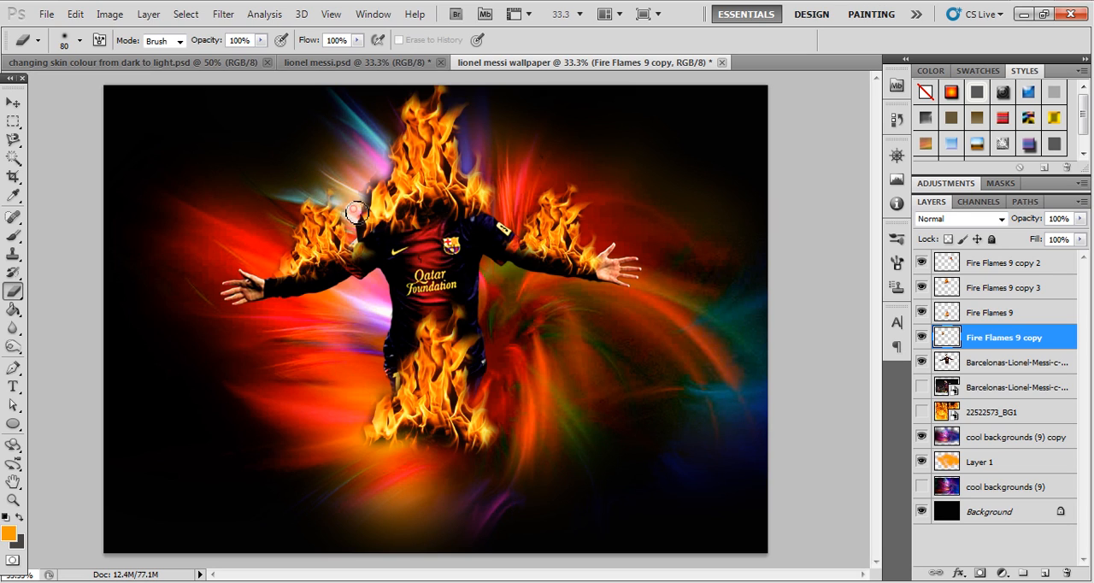
mouse_move(355, 235)
left_mouse_down()
mouse_move(350, 220)
mouse_move(372, 247)
left_mouse_up()
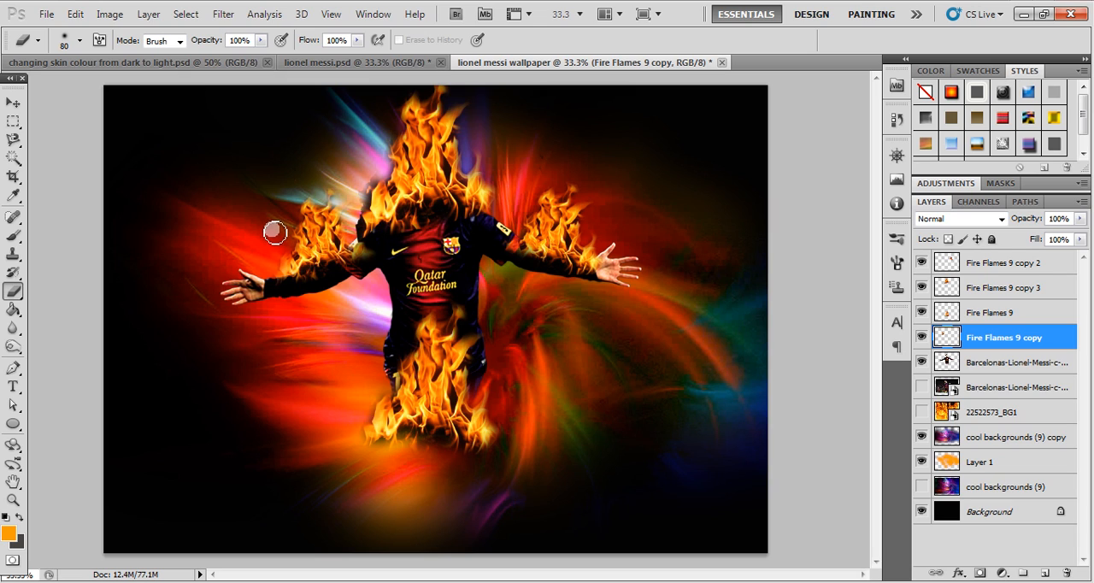
- Lower the opacity of the head flame layer, Fire Flames 9 copy 3, to 60%
left_click(13, 103)
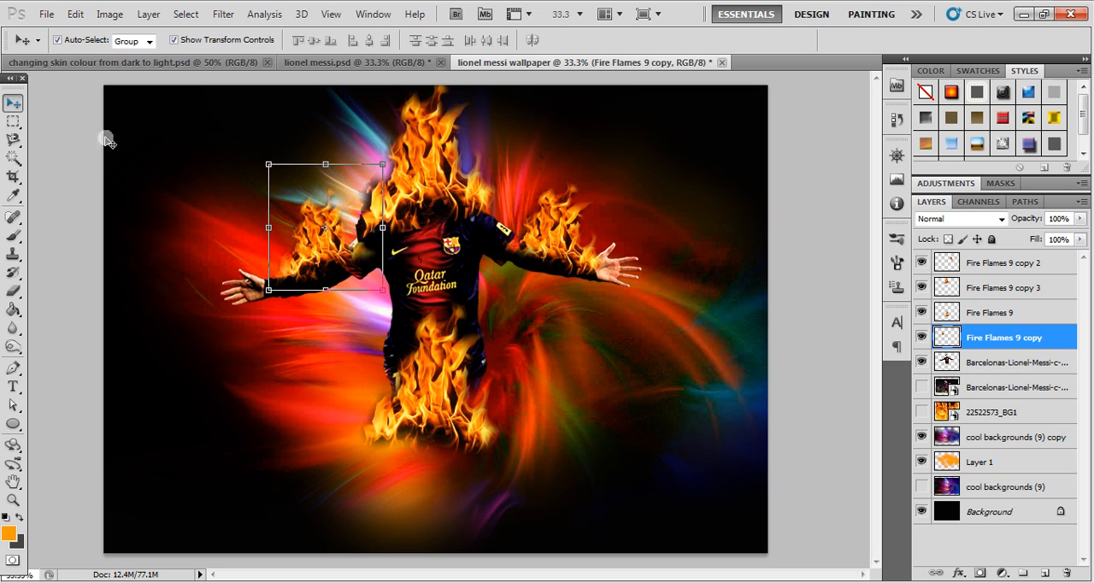
left_click(436, 157)
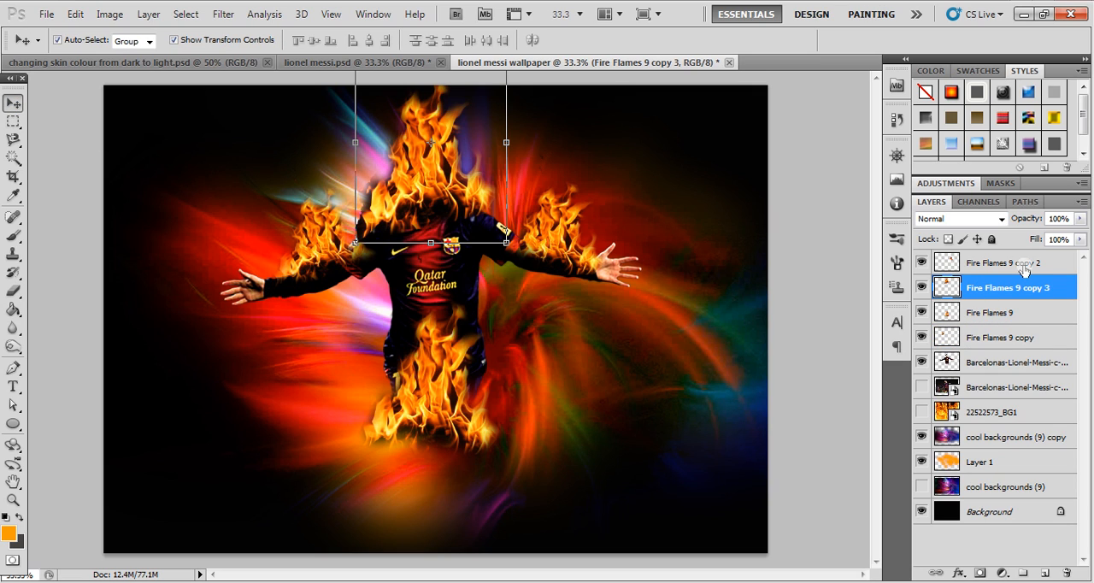
left_click(1081, 219)
left_click_drag(1081, 240, 1049, 246)
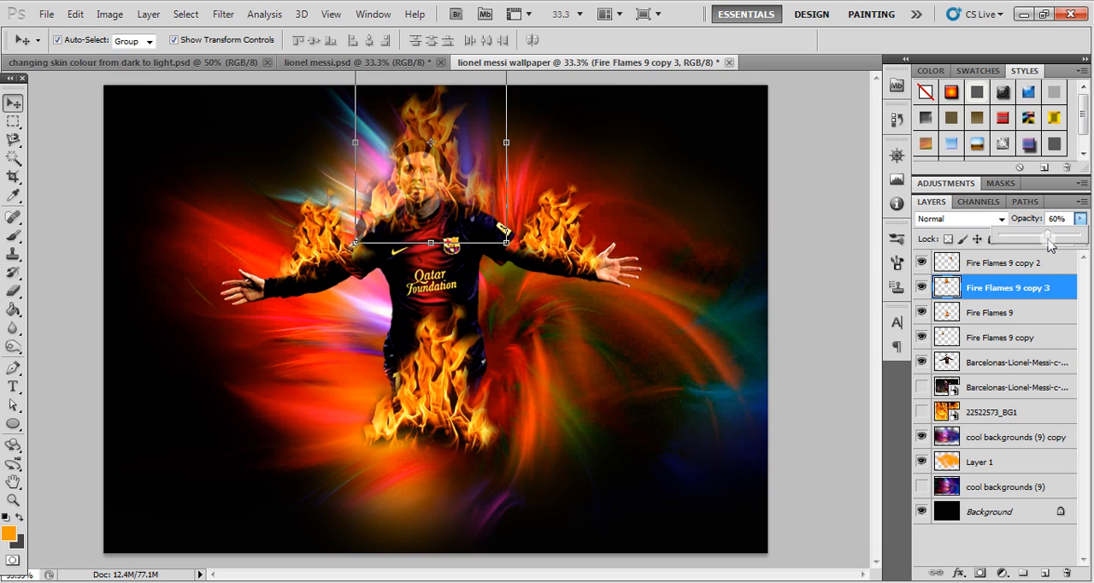
- Erase the part of the head flame covering the player's face with an 80 px eraser and set the layer's opacity to 100%
left_click(12, 291)
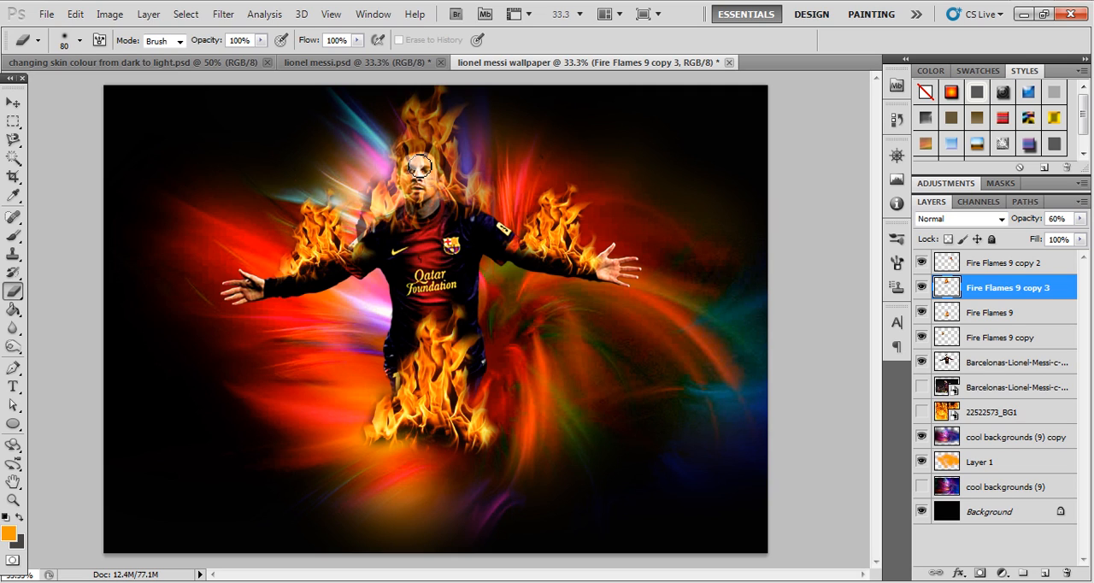
mouse_move(423, 167)
left_mouse_down()
mouse_move(434, 181)
mouse_move(418, 202)
mouse_move(410, 168)
mouse_move(421, 216)
mouse_move(433, 203)
mouse_move(414, 163)
mouse_move(425, 164)
mouse_move(415, 202)
mouse_move(426, 206)
mouse_move(429, 195)
left_mouse_up()
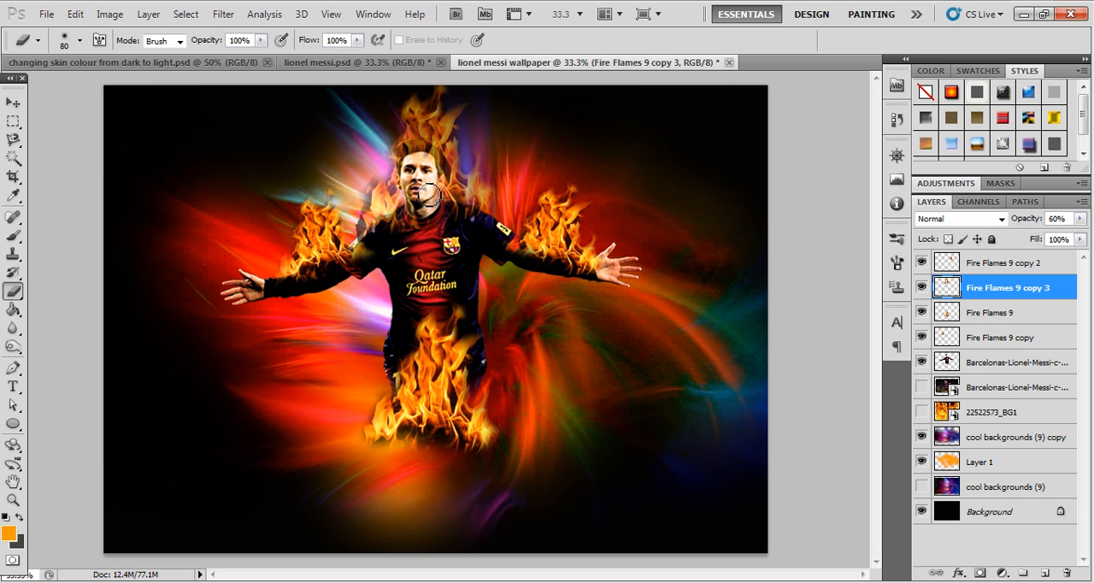
left_click(1080, 219)
left_click_drag(1051, 234, 1088, 234)
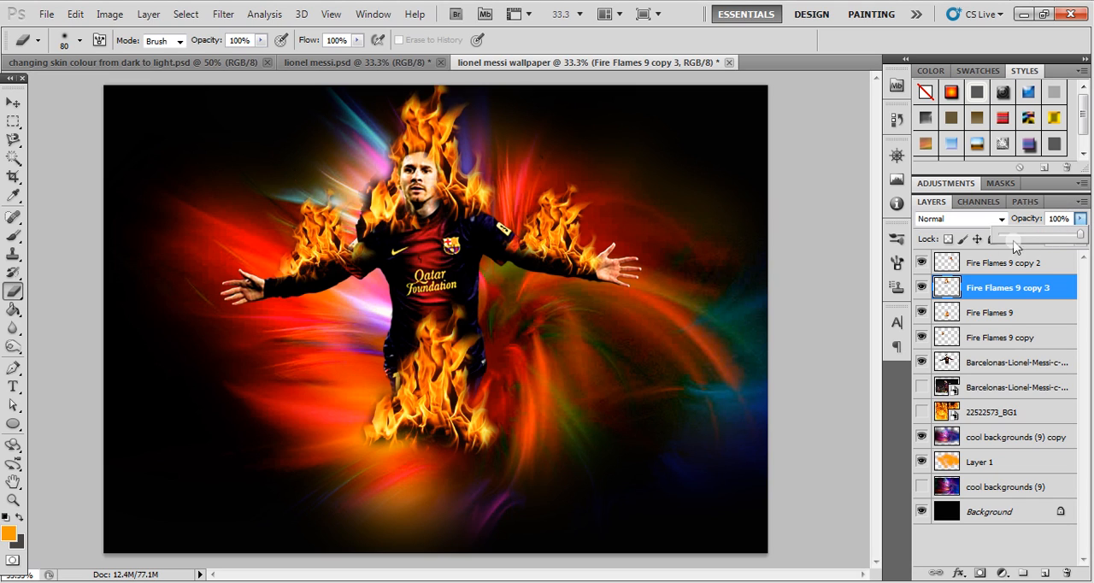
- Undo the head flame layer's last opacity change and return its opacity to 100%
left_click(852, 244)
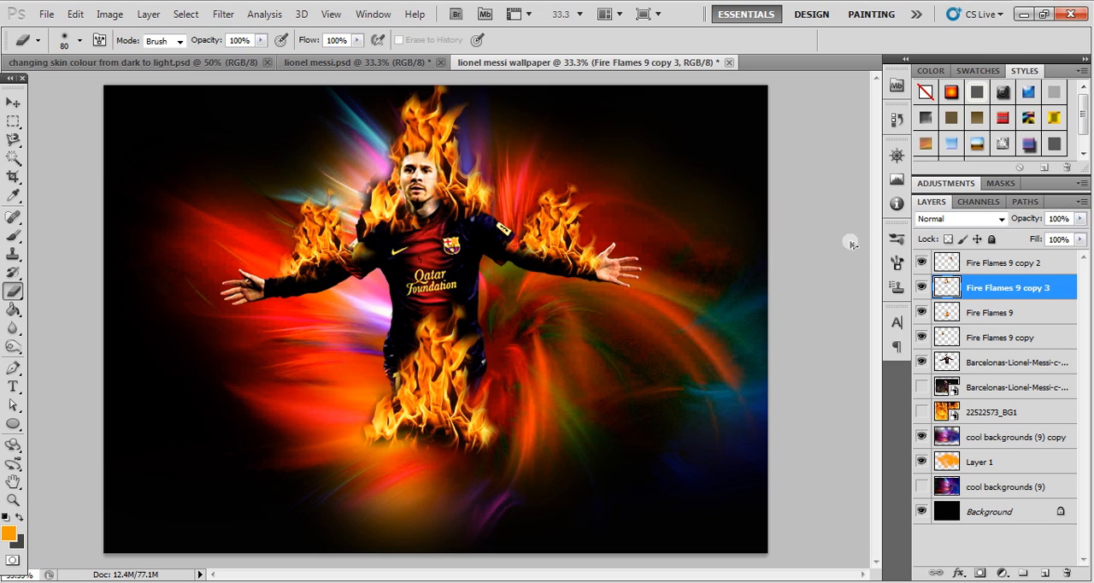
key("ctrl+z")
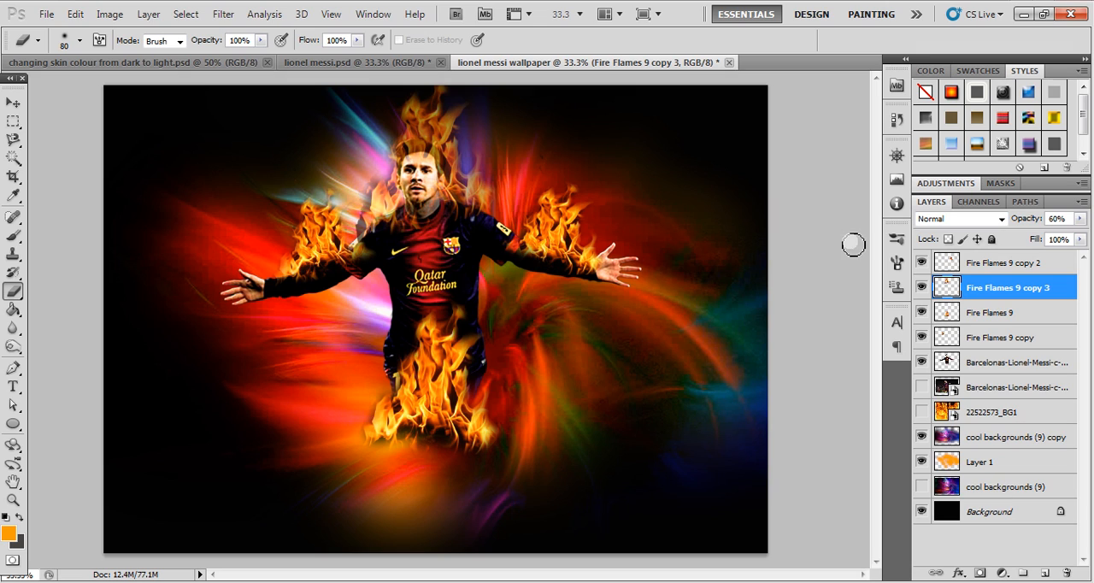
left_click(1080, 219)
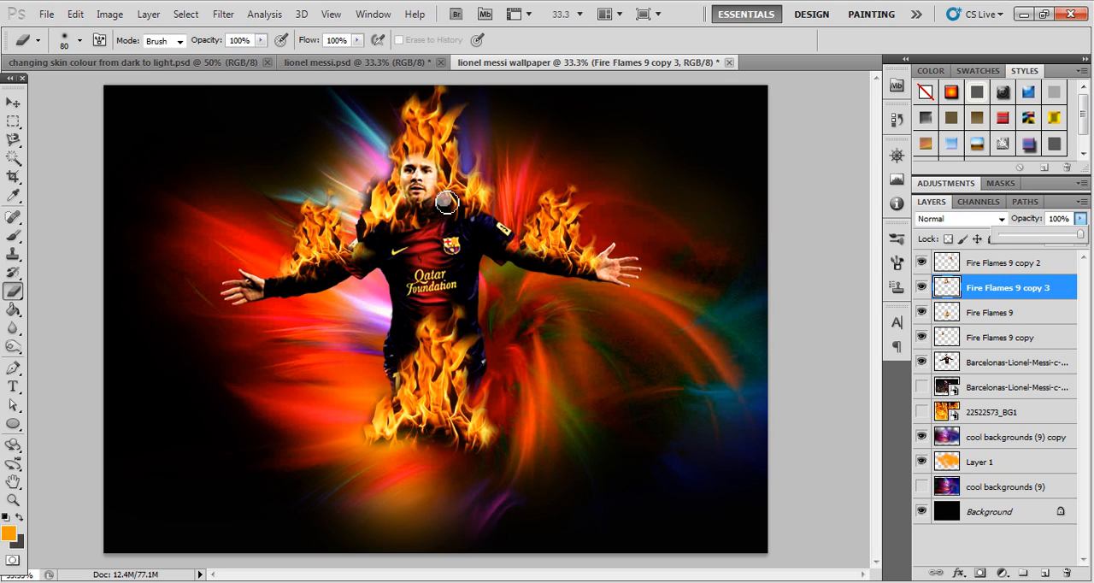
- Erase the dark remnants of the head flame around the player's shoulders and head, enlarging the eraser to 150 px
left_click(474, 221)
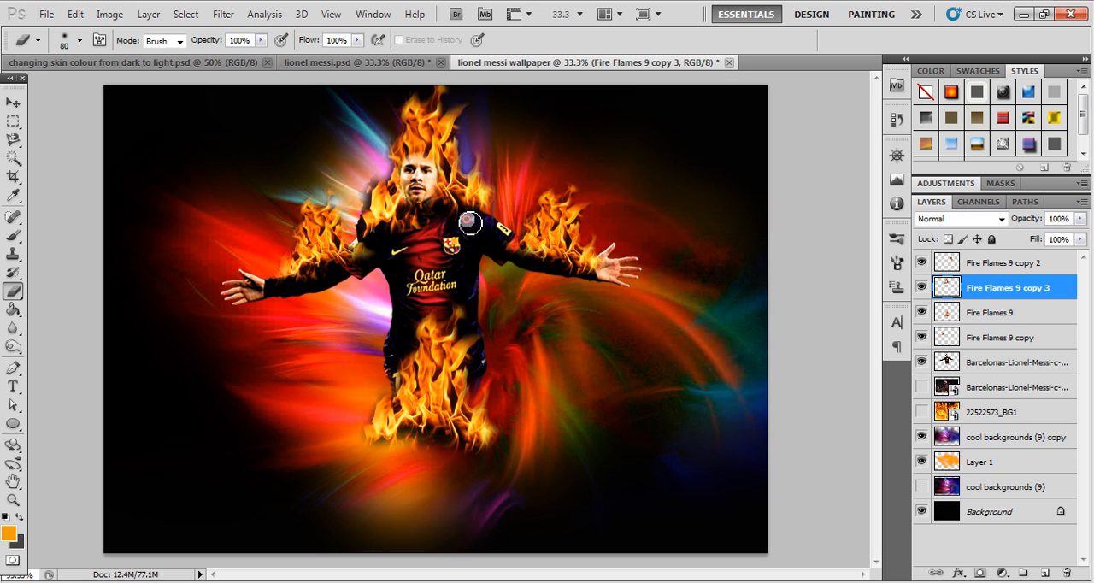
mouse_move(364, 257)
left_mouse_down()
mouse_move(350, 233)
mouse_move(371, 186)
mouse_move(403, 173)
mouse_move(379, 215)
left_mouse_up()
key("bracketright")
key("bracketright")
key("bracketright")
left_click(364, 183)
left_click(352, 224)
left_click(352, 219)
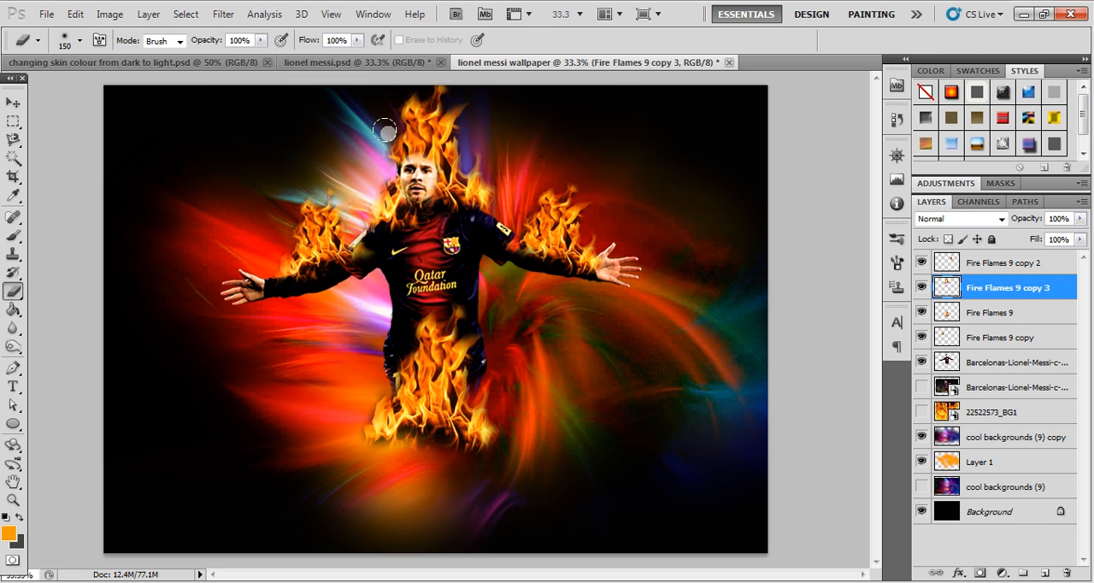
left_click(497, 195)
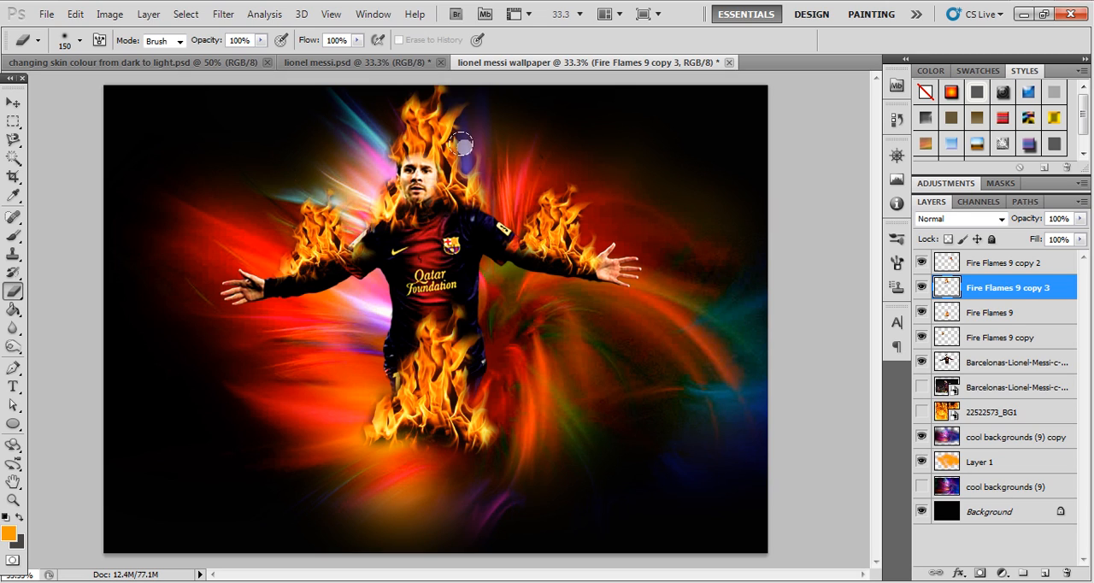
mouse_move(466, 137)
left_mouse_down()
mouse_move(462, 98)
mouse_move(460, 140)
left_mouse_up()
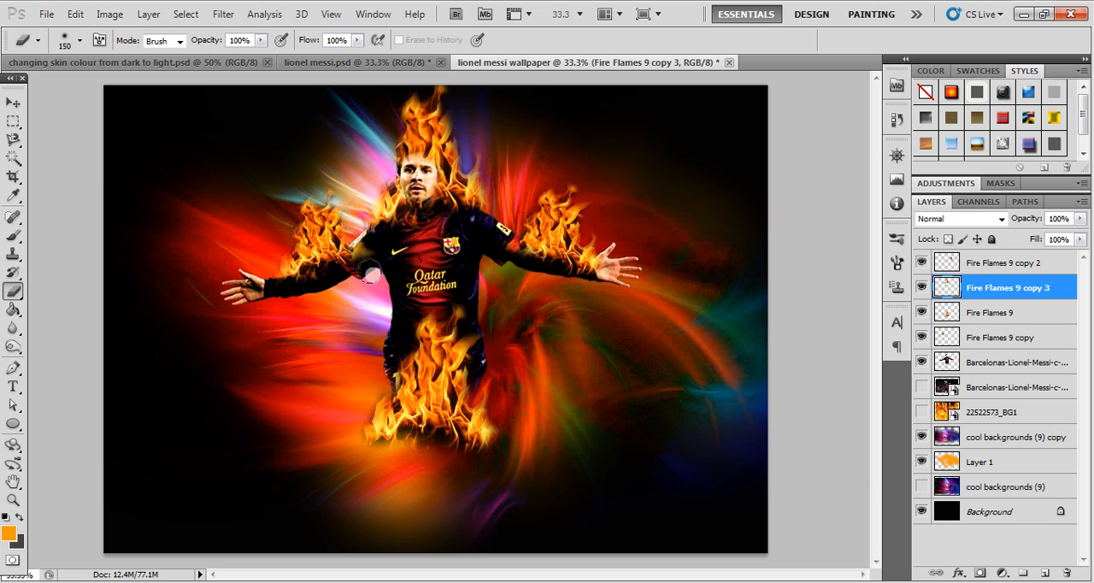
- Duplicate the waist flame, Fire Flames 9, beside the player's hip and rotate the copy about -12°
left_click(12, 102)
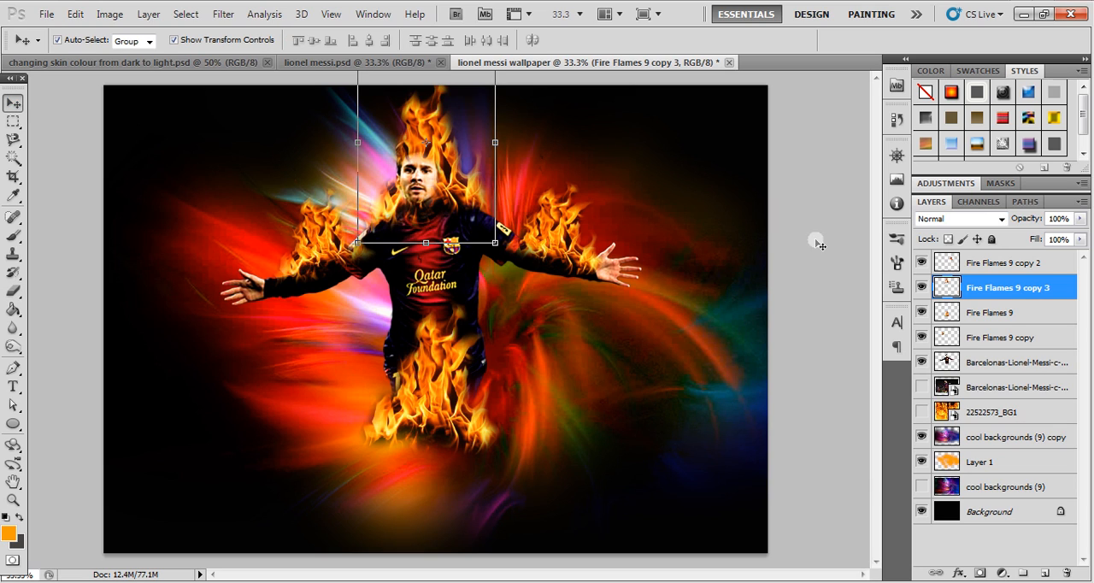
left_click(553, 232)
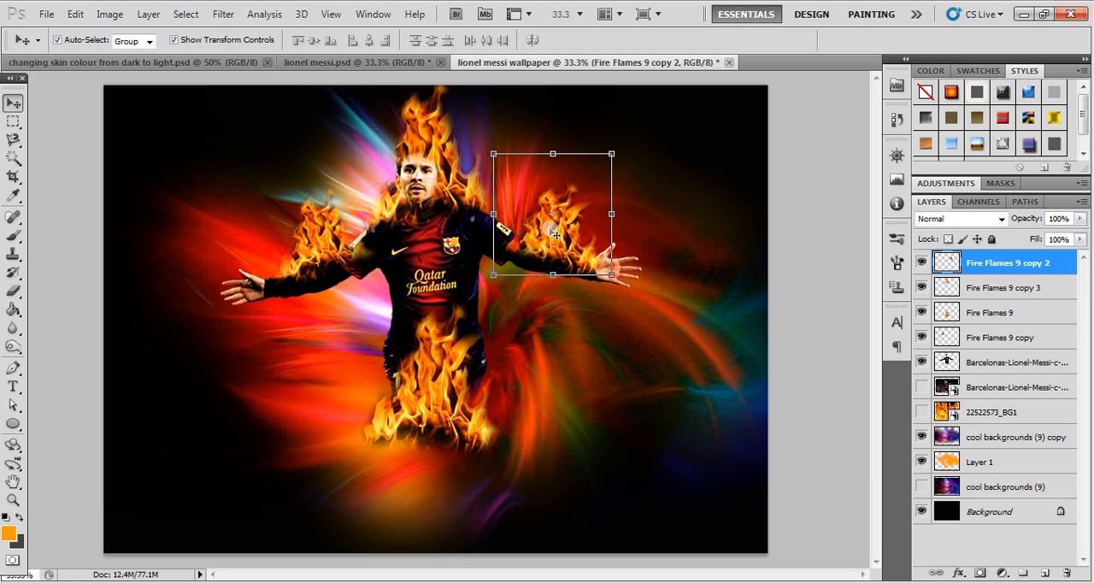
left_click(432, 383)
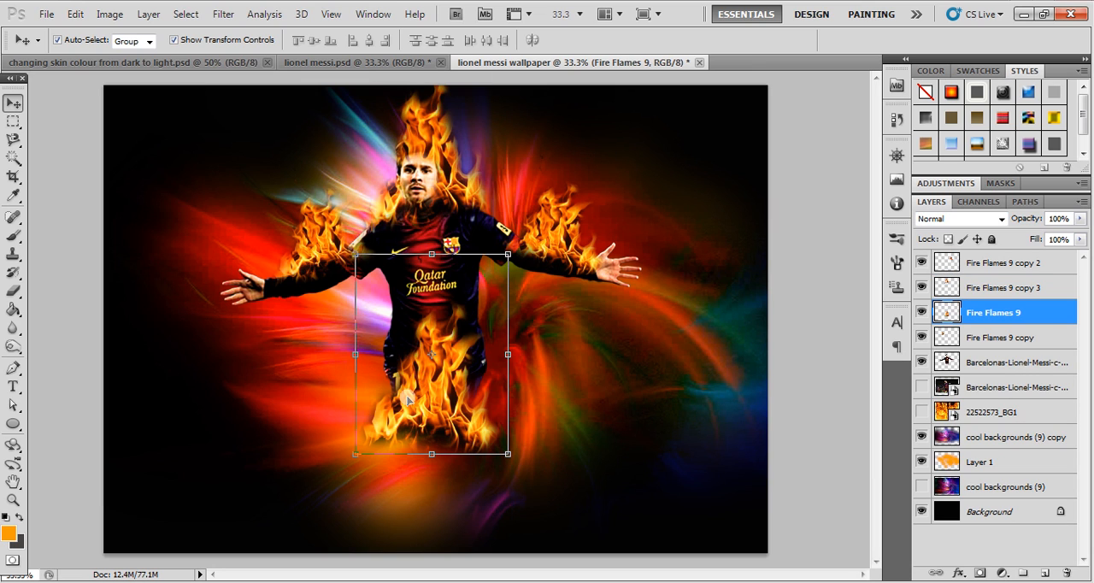
left_click_drag(411, 399, 336, 389)
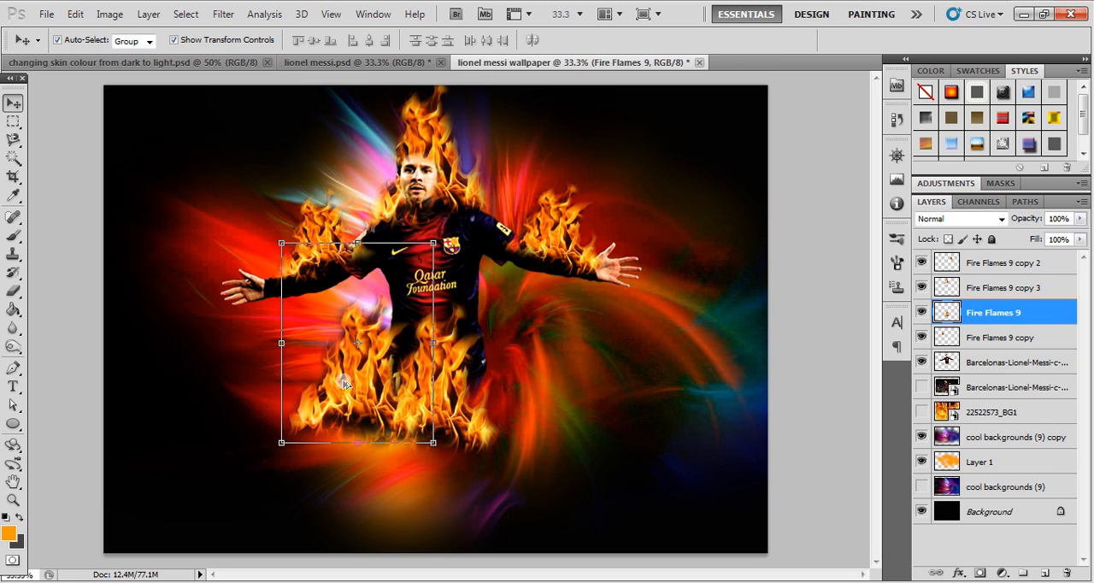
key("ctrl+t")
left_click_drag(442, 228, 414, 212)
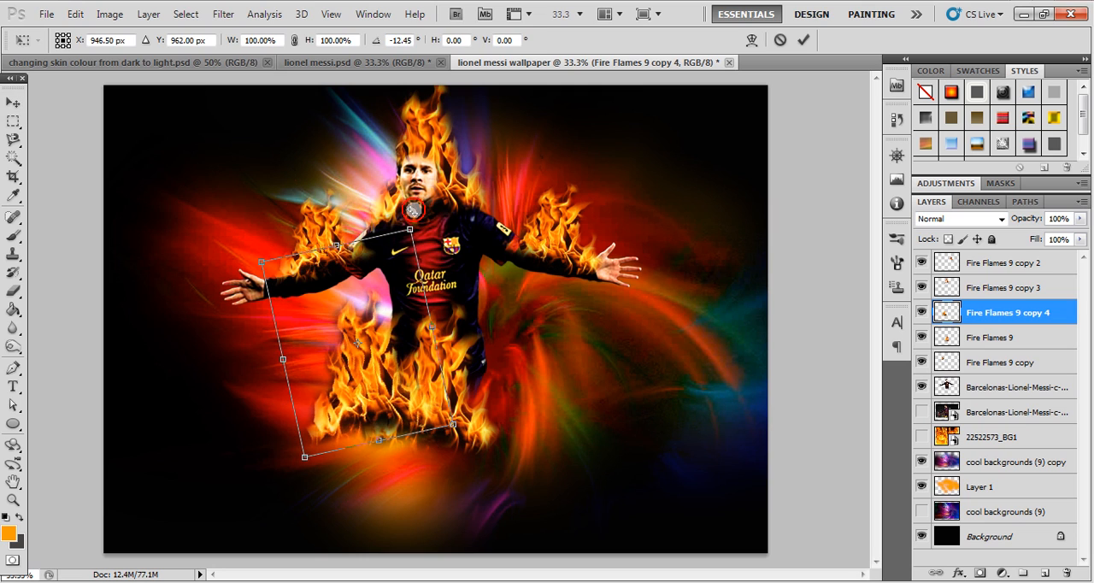
key("Escape")
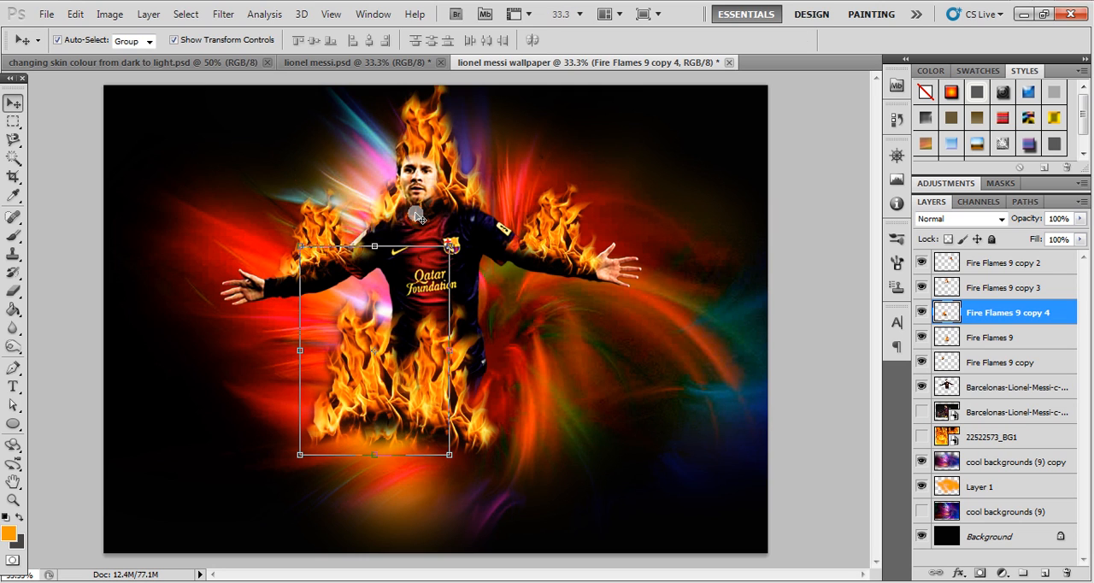
- Raise the duplicated hip flame slightly and move its layer directly below the player cut-out
left_click_drag(360, 360, 375, 323)
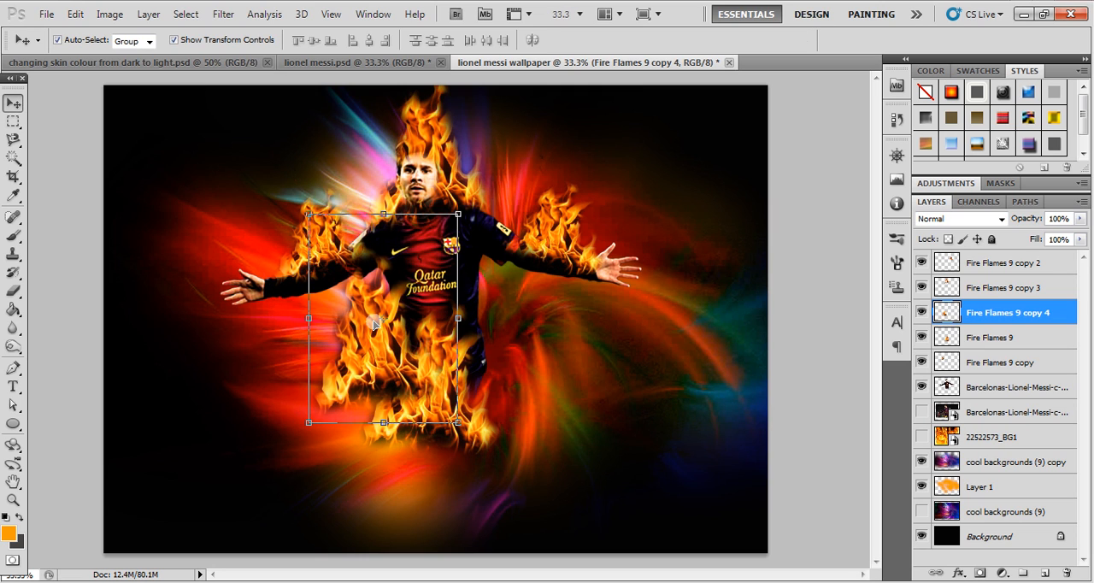
key("ctrl+bracketleft")
key("ctrl+bracketleft")
key("ctrl+bracketleft")
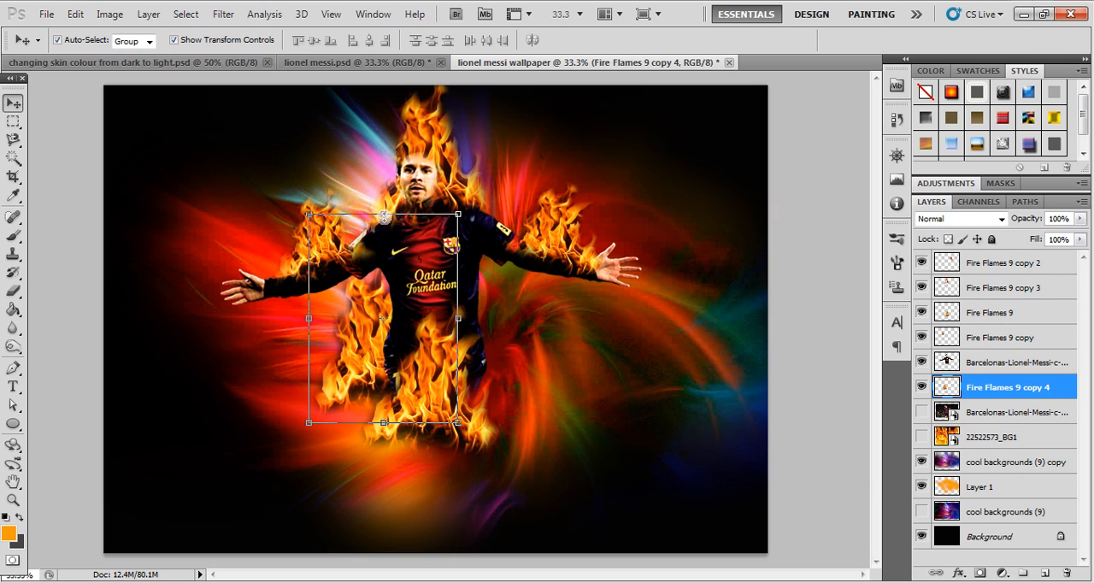
- Stretch the Fire Flames 9 copy 4 flame taller, narrow it, and shift it down along the player's leg
key("ctrl+t")
left_click_drag(384, 215, 384, 163)
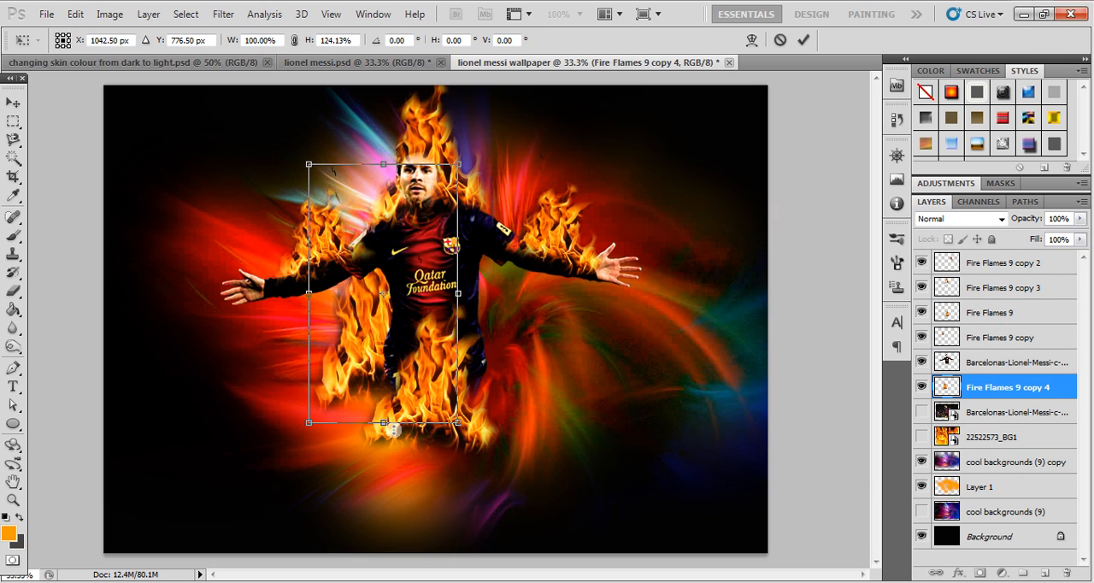
left_click_drag(383, 421, 394, 462)
key("Return")
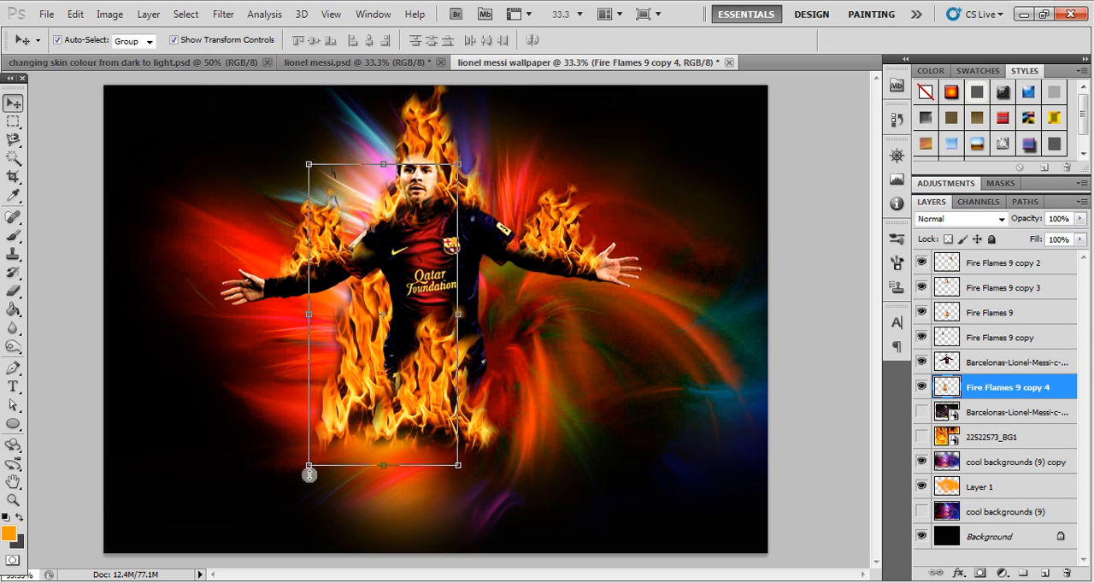
left_click_drag(309, 469, 342, 441)
left_click_drag(378, 351, 379, 380)
key("Return")
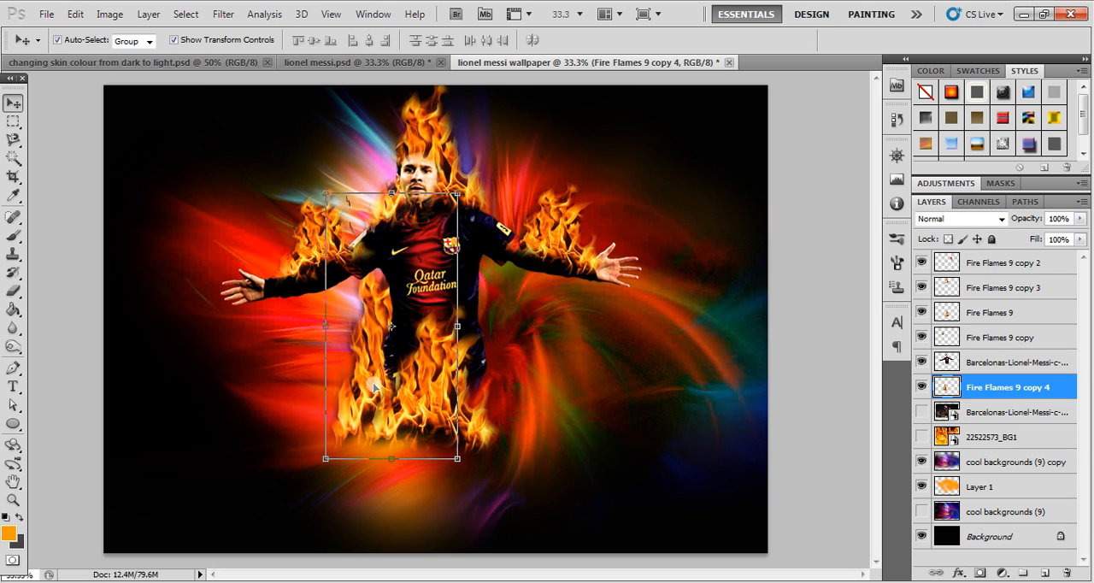
- Erase the dark specks near the shoulder and the outer edge of the Fire Flames 9 copy 4 flame with the 150 px eraser
key("e")
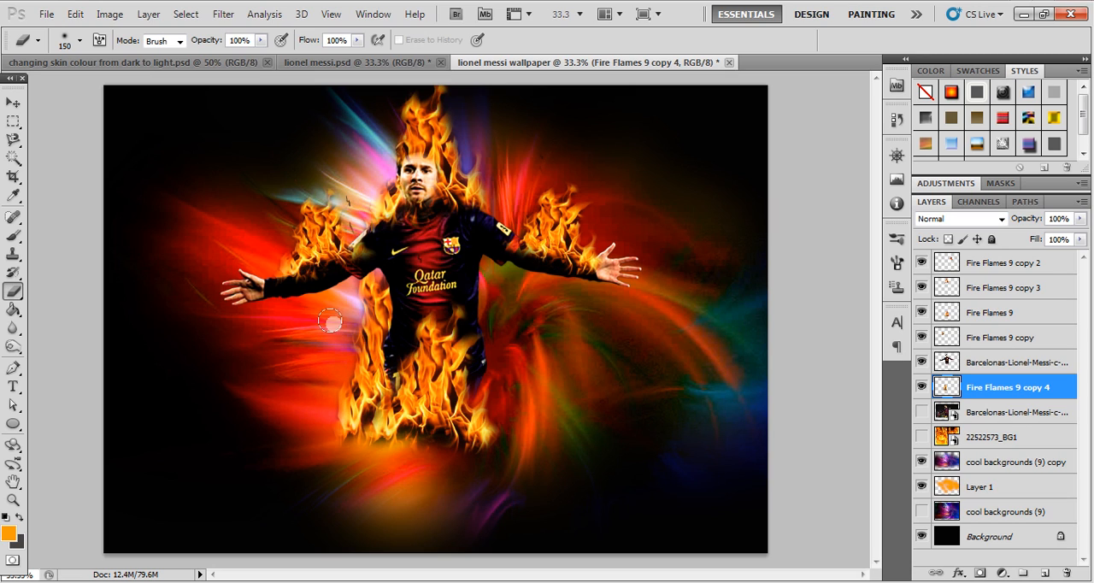
left_click_drag(350, 195, 354, 209)
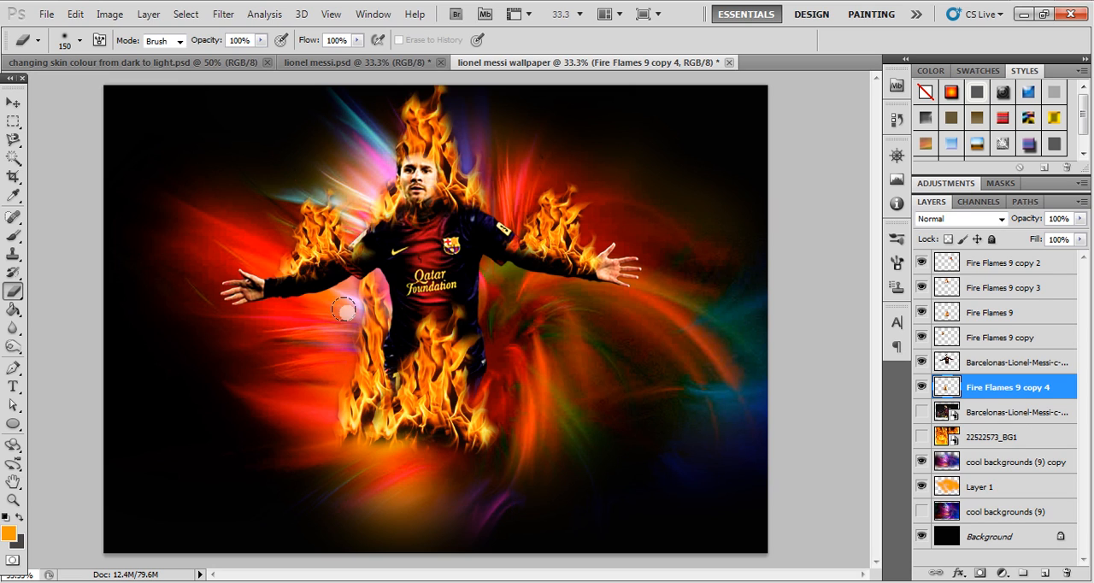
mouse_move(341, 272)
left_mouse_down()
mouse_move(328, 422)
mouse_move(339, 458)
mouse_move(414, 473)
mouse_move(349, 438)
left_mouse_up()
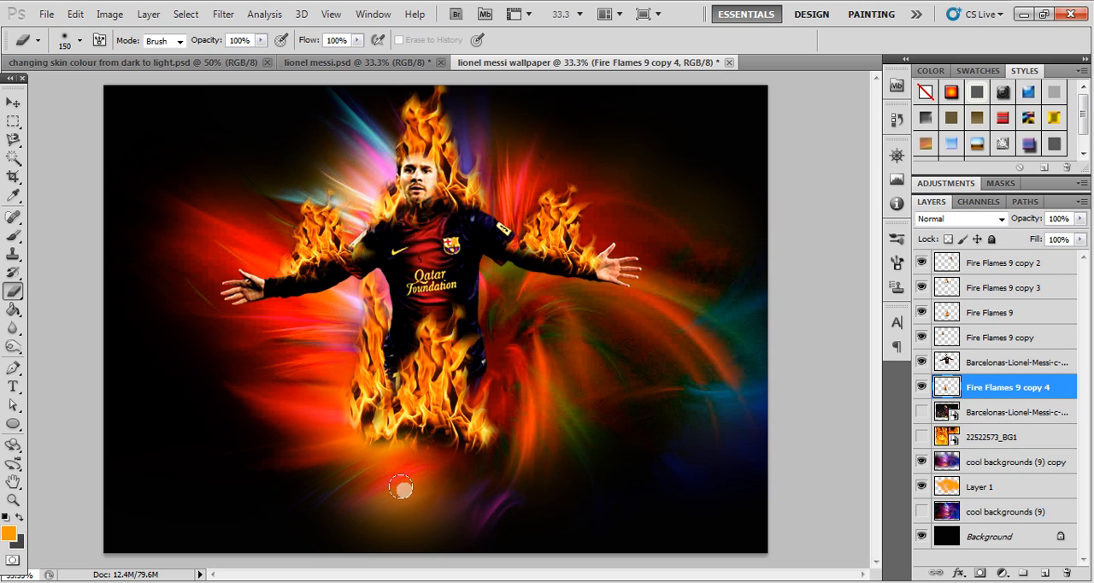
- Duplicate the Fire Flames 9 copy 4 flame to the other side of the player's legs and rotate the copy slightly
left_click(12, 102)
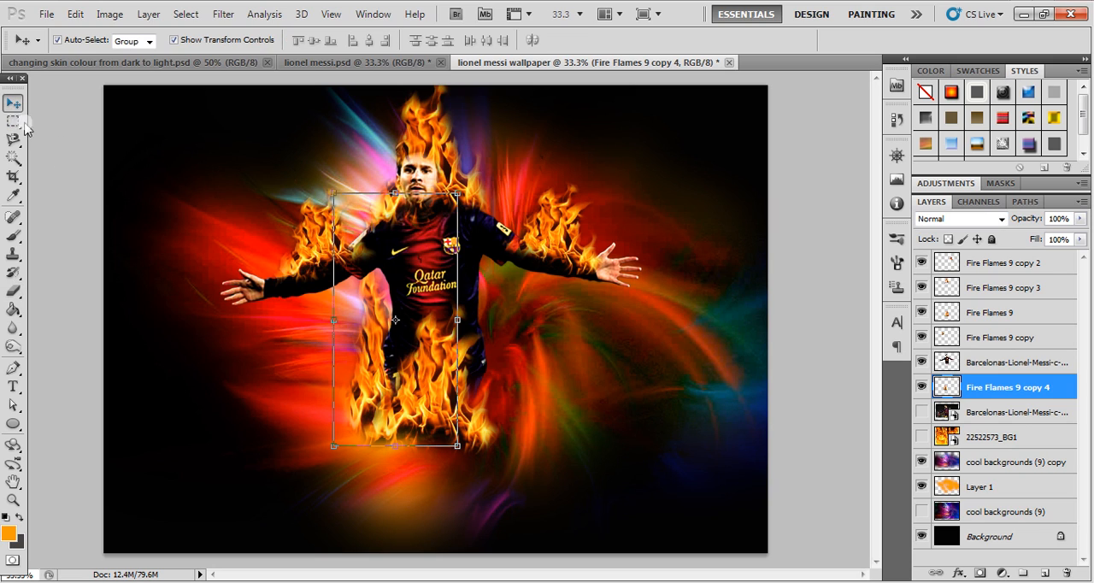
left_click_drag(363, 350, 476, 354)
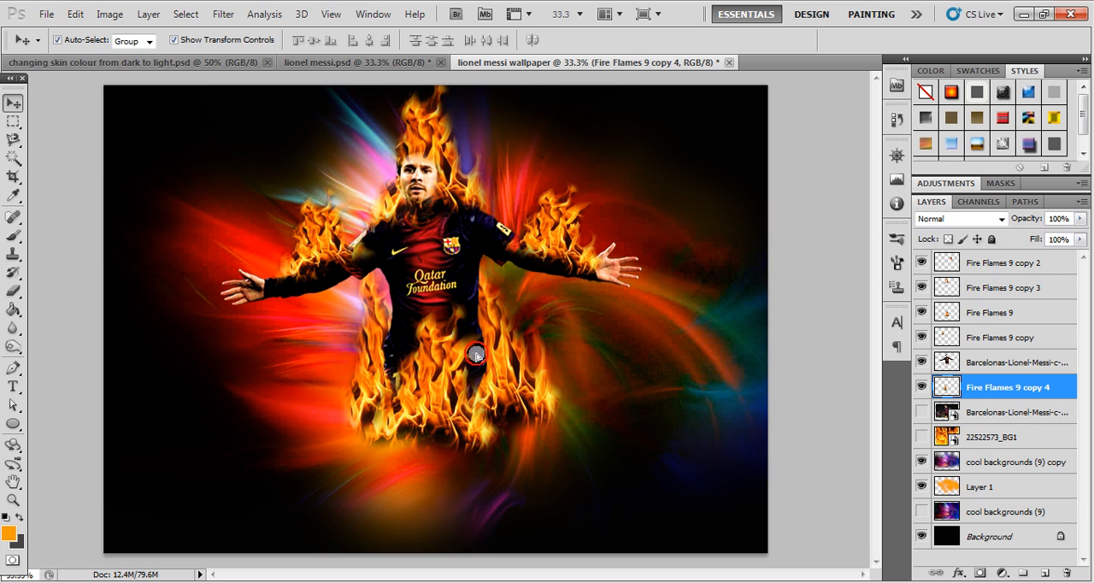
key("ctrl+j")
left_click_drag(581, 179, 608, 223)
key("Escape")
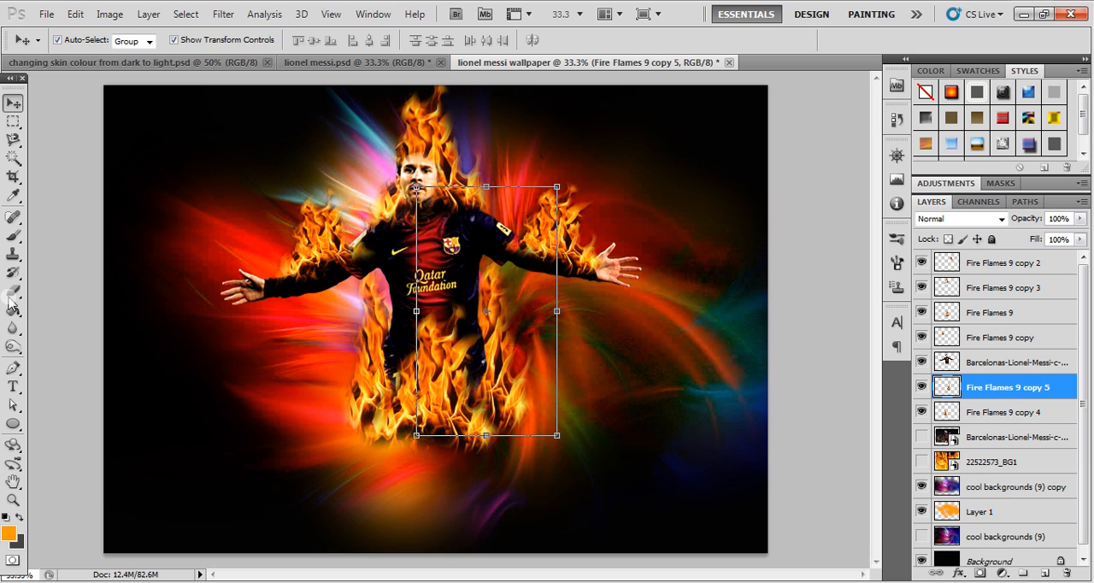
left_click(47, 289)
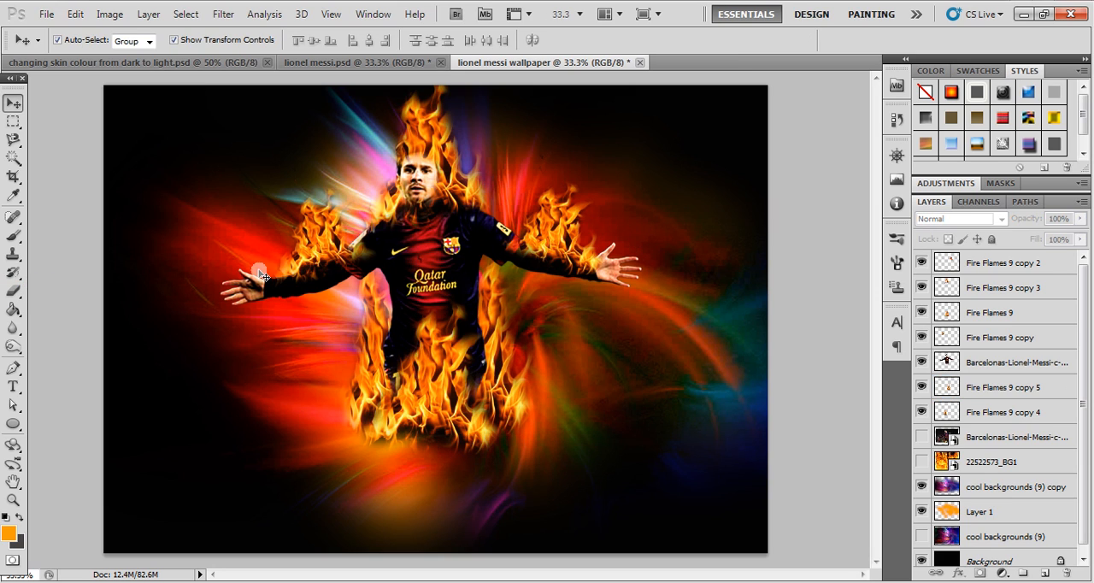
- Erase the leftover part of the Fire Flames 9 copy arm flame beside the player's shoulder
left_click(329, 248)
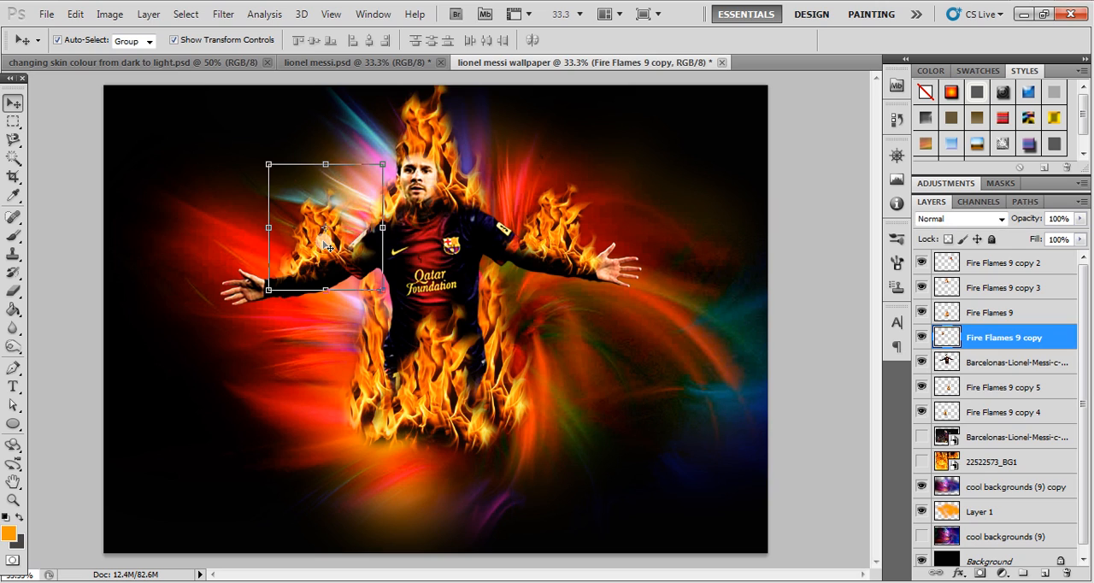
key("e")
left_click_drag(366, 265, 366, 260)
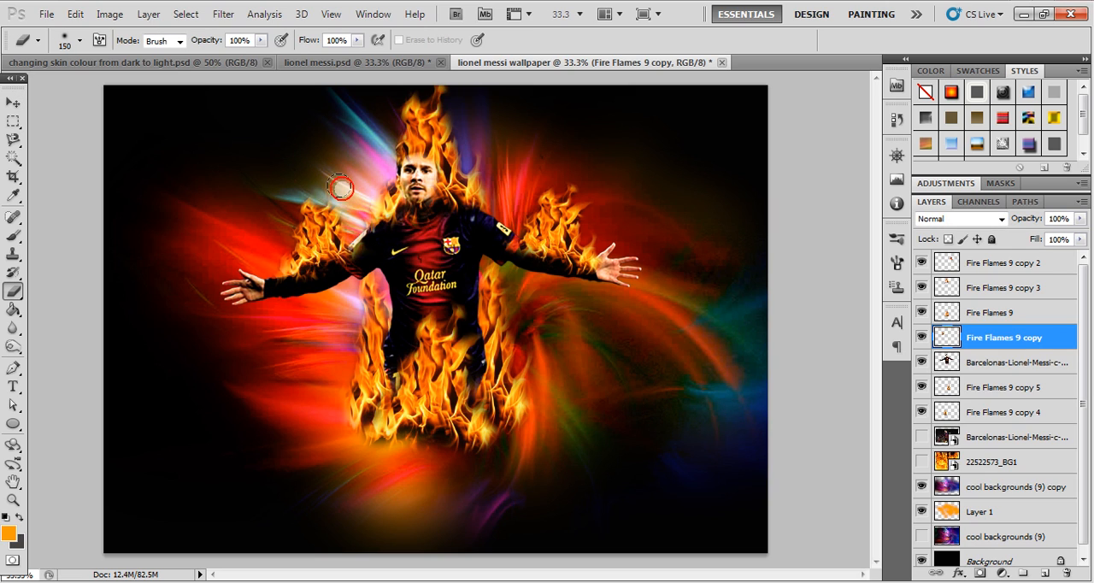
- Nudge the head flame layer, Fire Flames 9 copy 3, slightly to fit it over the player's head
left_click(13, 103)
left_click(224, 235)
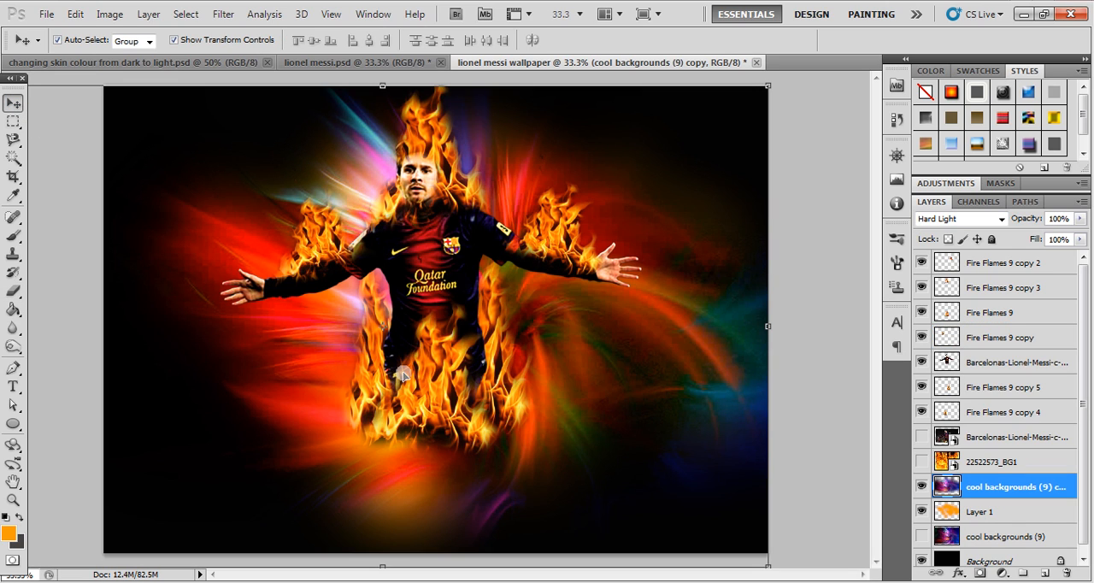
left_click(418, 149)
key("Up")
key("Up")
key("Up")
key("Right")
key("Right")
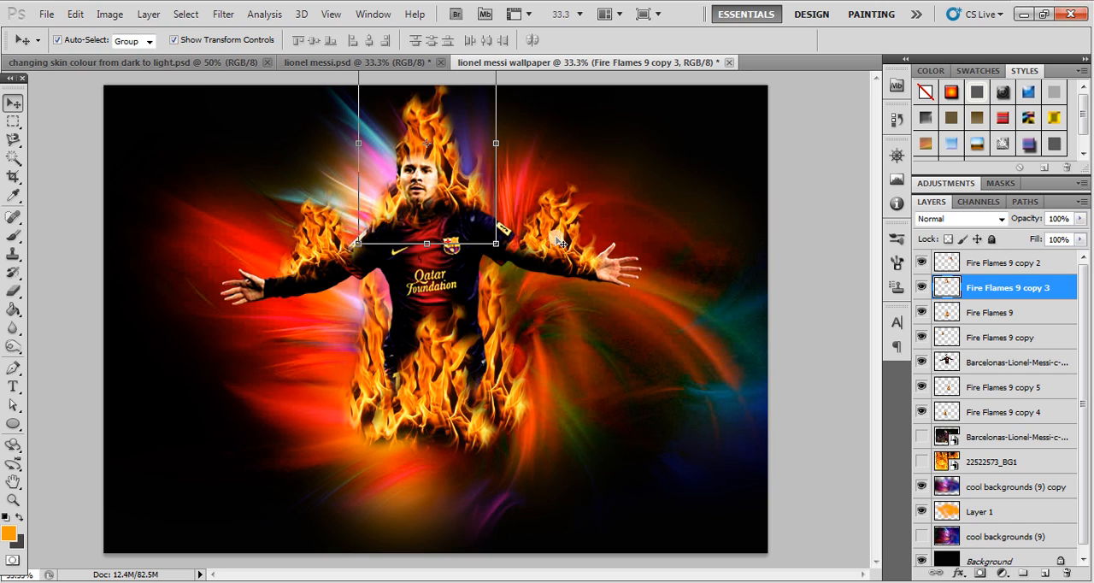
- Boost the head flame's contrast with Levels, setting the shadow input to 35 and lowering the highlight input
left_click(110, 14)
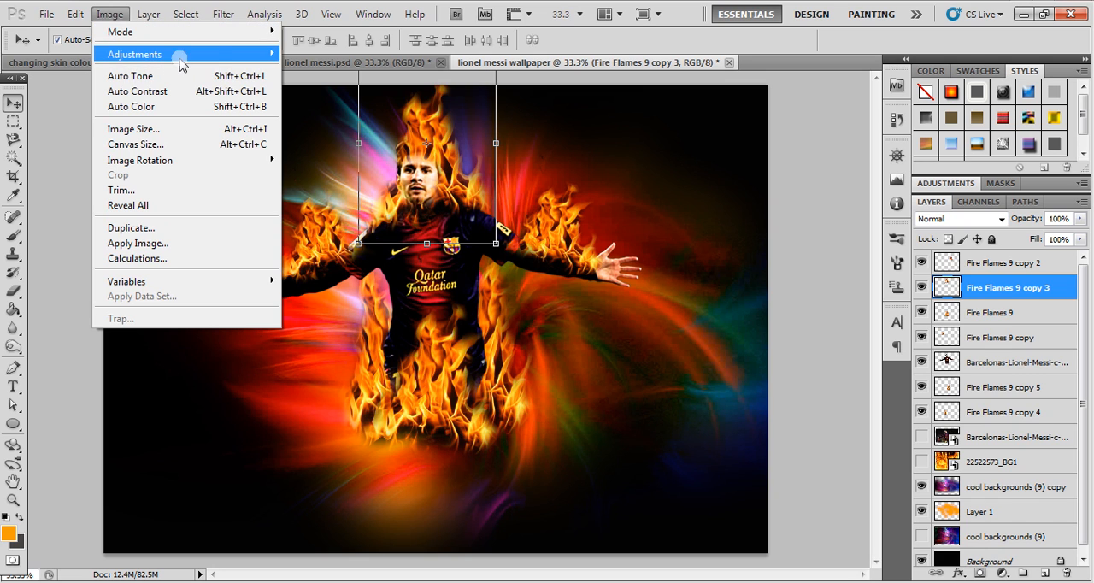
mouse_move(205, 54)
left_click(301, 69)
left_click_drag(670, 308, 698, 309)
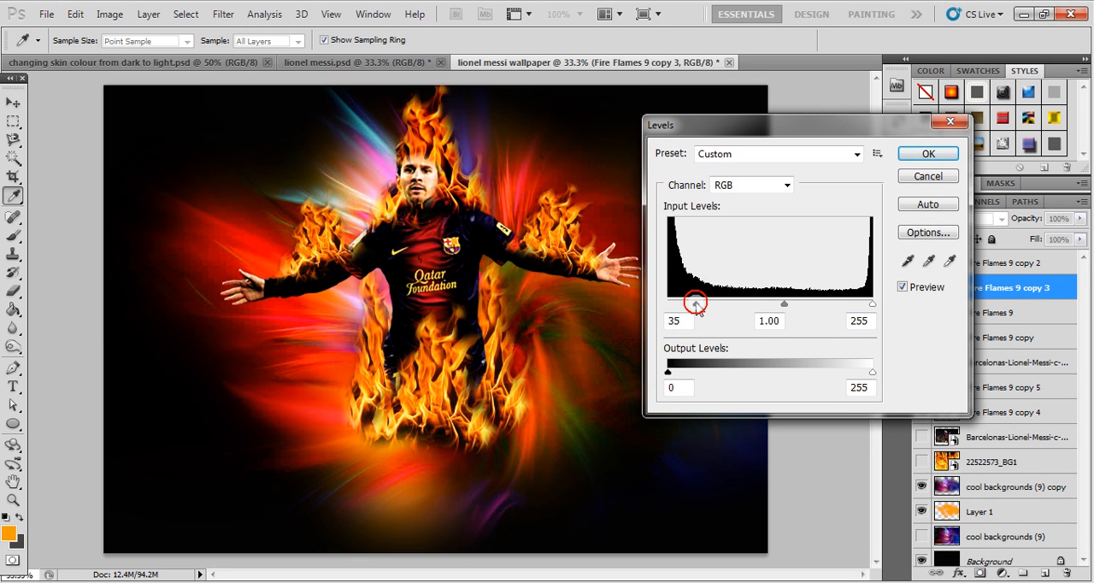
left_click_drag(698, 308, 698, 308)
left_click_drag(872, 306, 861, 307)
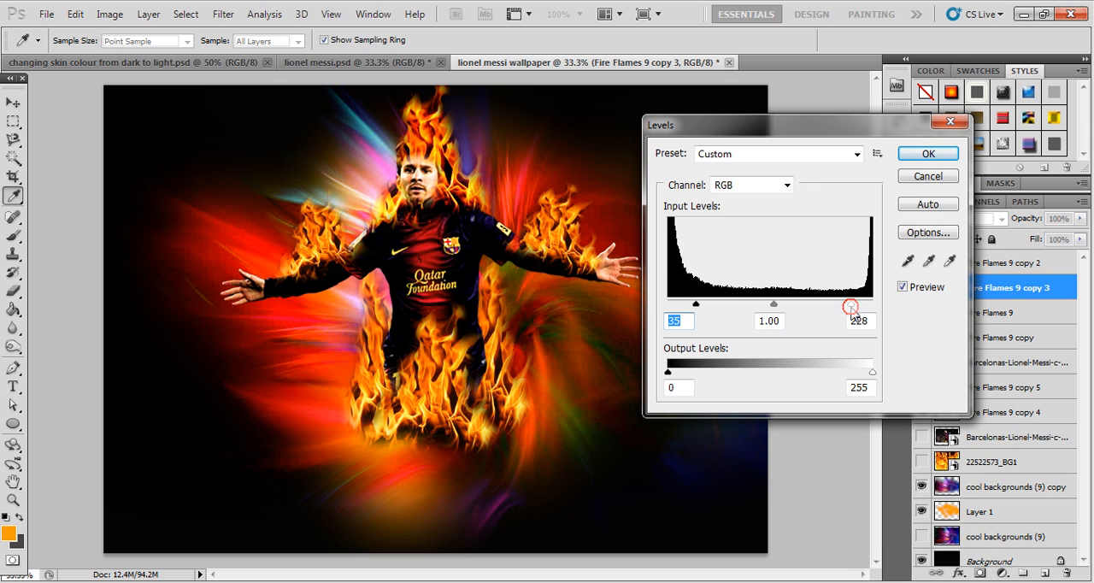
left_click_drag(852, 308, 858, 313)
left_click(929, 153)
- Boost the contrast of the waist flame, Fire Flames 9, with Levels by raising the shadow input and lowering the highlight input
key("v")
left_click(434, 386)
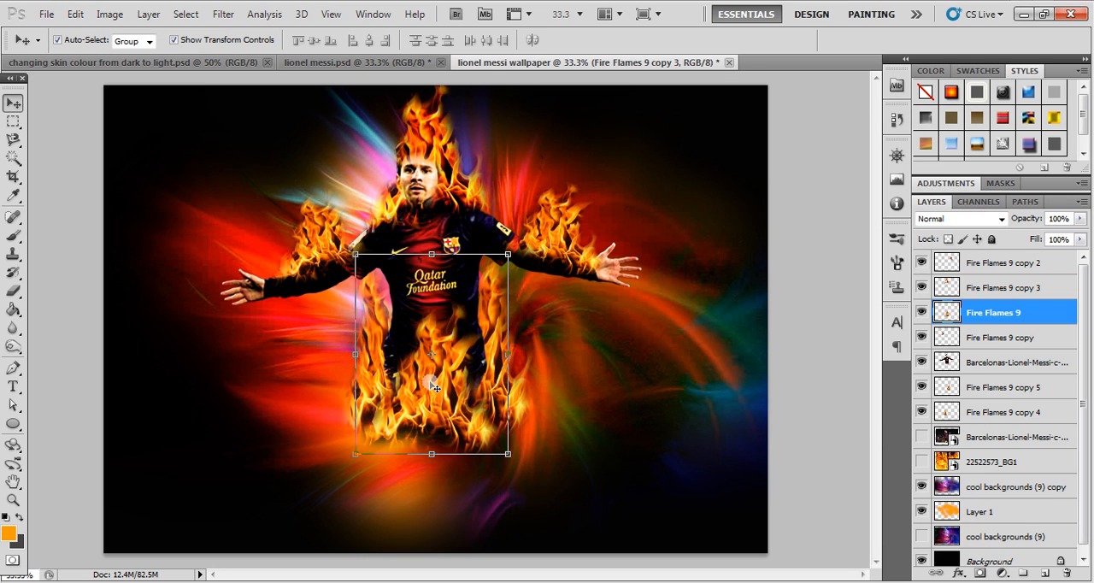
left_click(109, 14)
left_click(139, 56)
left_click(295, 70)
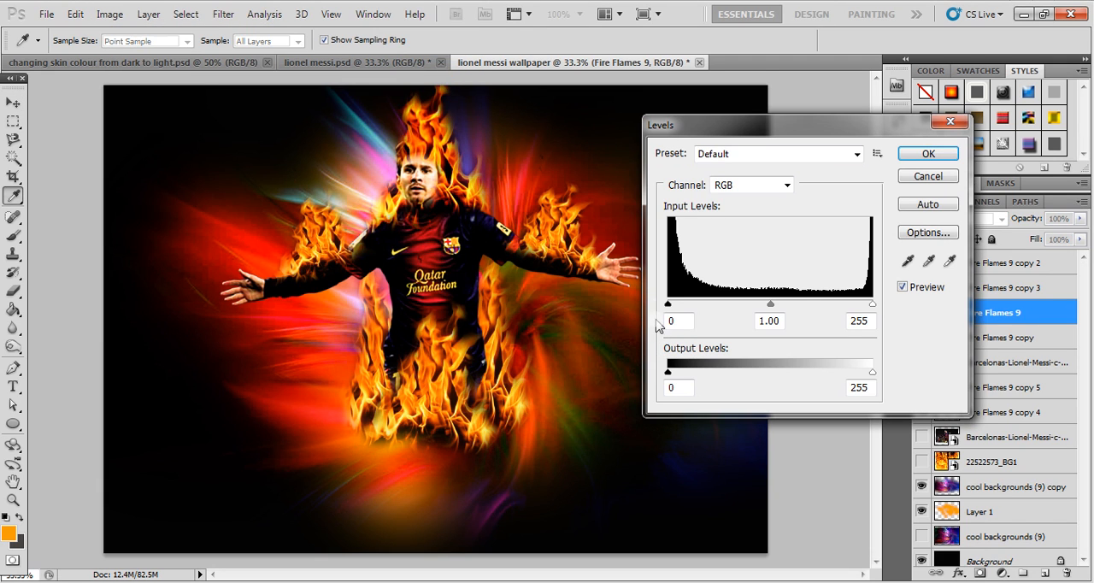
left_click_drag(669, 308, 699, 309)
left_click_drag(872, 307, 844, 308)
left_click(927, 155)
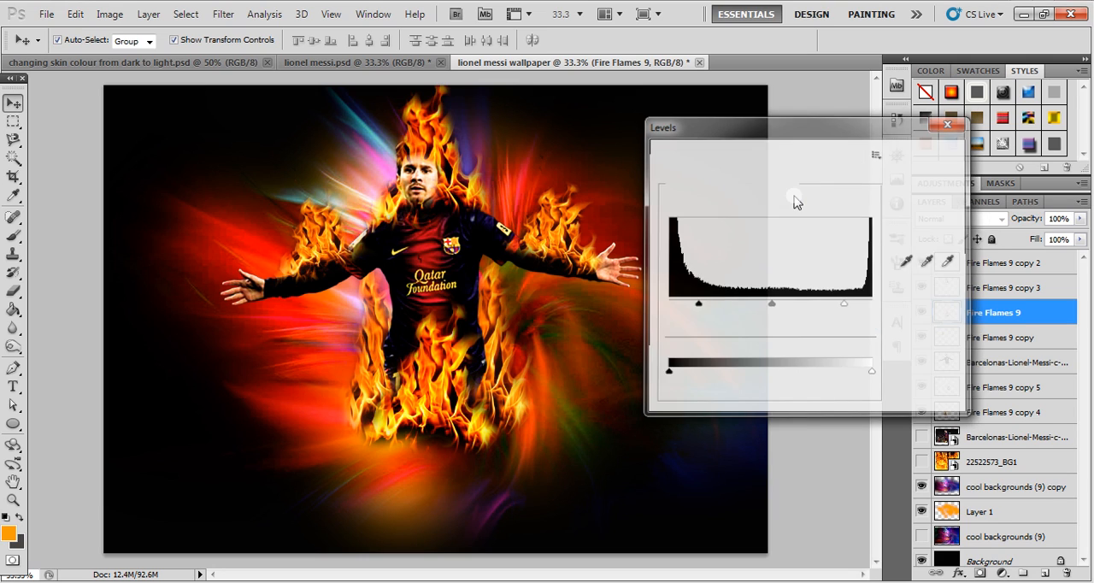
- Boost the contrast of the leg flame, Fire Flames 9 copy 5, with Levels, setting the shadow input to 29 and the highlight input to 244
left_click(521, 308)
left_click(496, 311)
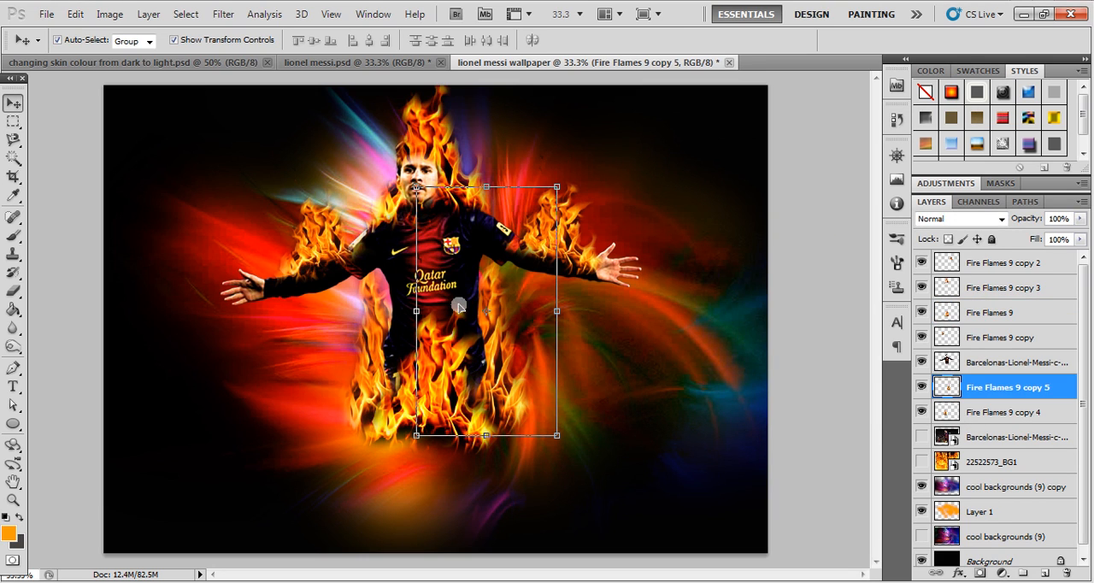
left_click(109, 13)
mouse_move(149, 64)
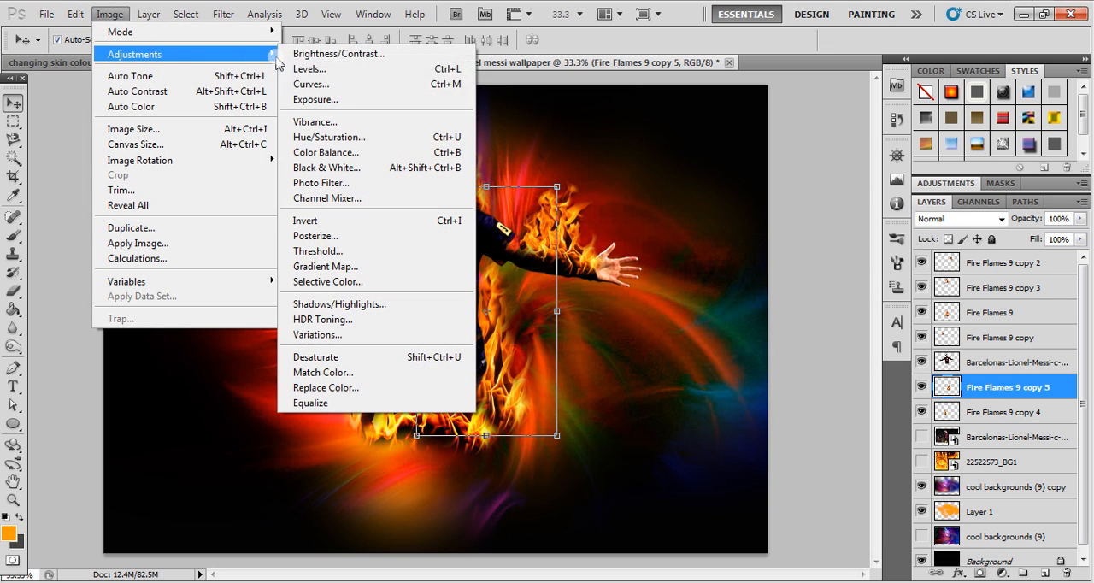
left_click(326, 70)
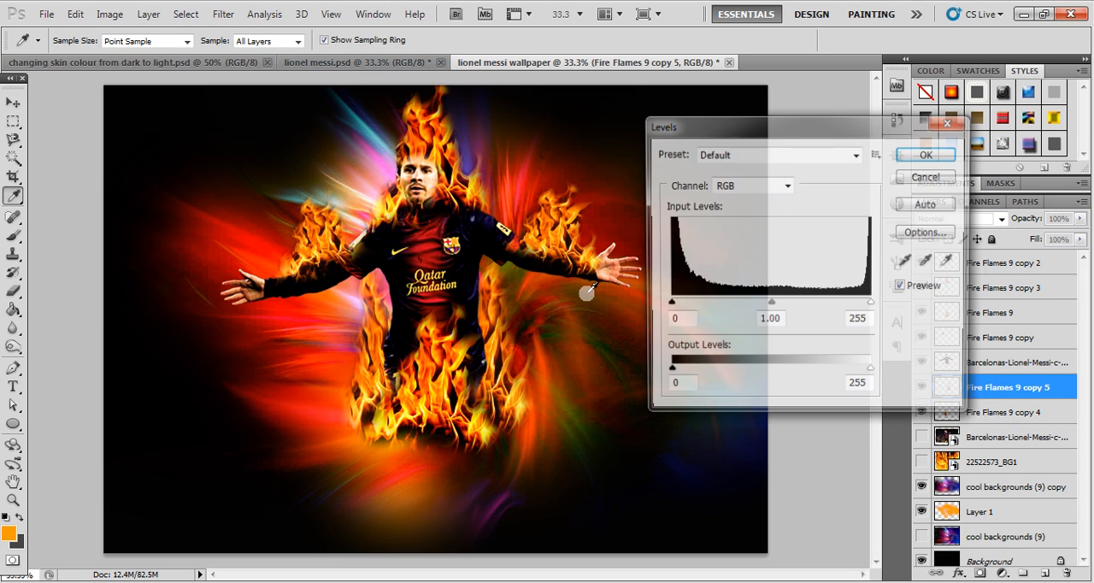
left_click_drag(669, 304, 691, 305)
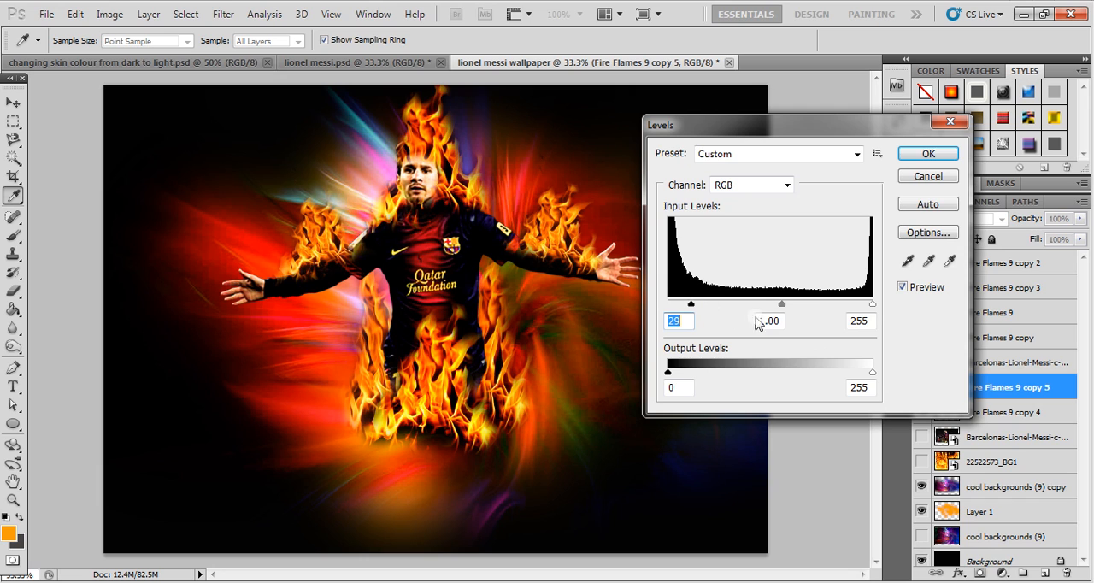
left_click_drag(872, 305, 864, 305)
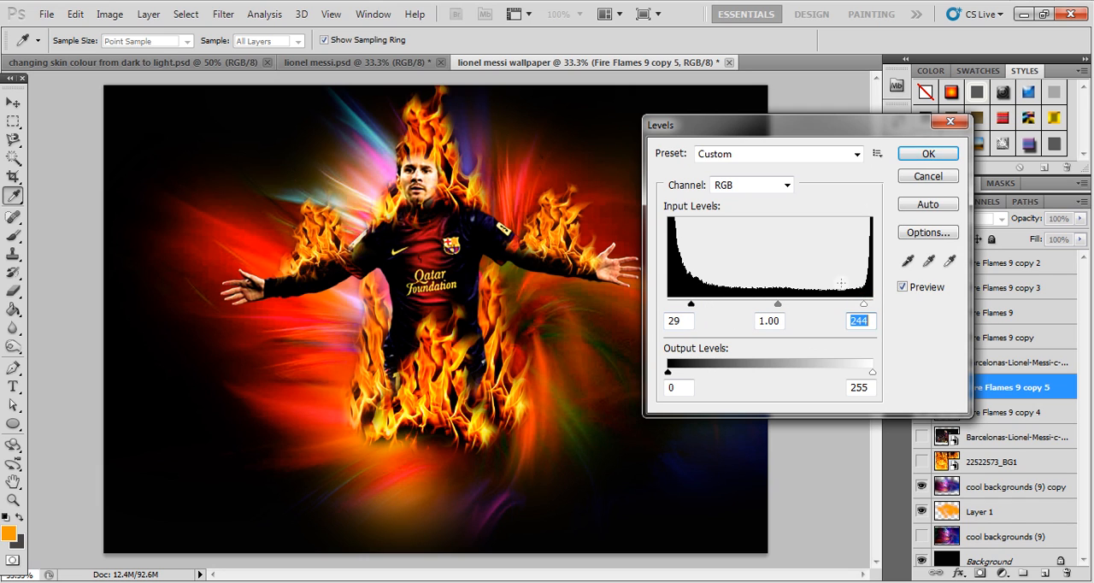
left_click(923, 155)
left_click(802, 280)
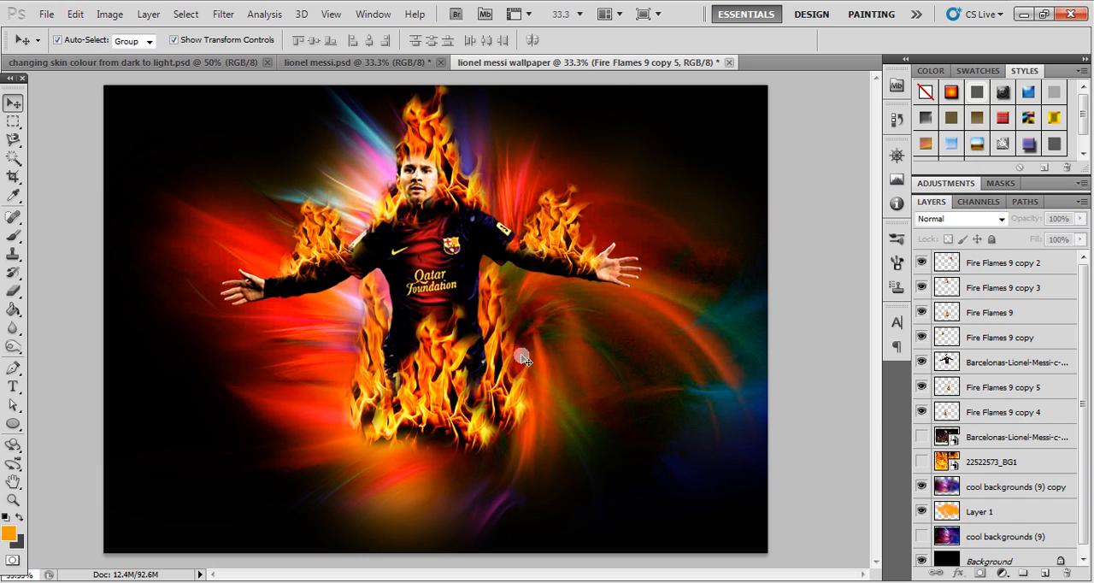
- Boost the contrast of the other leg flame, Fire Flames 9 copy 4, with Levels, using shadow input 21 and highlight input 232
left_click(371, 341)
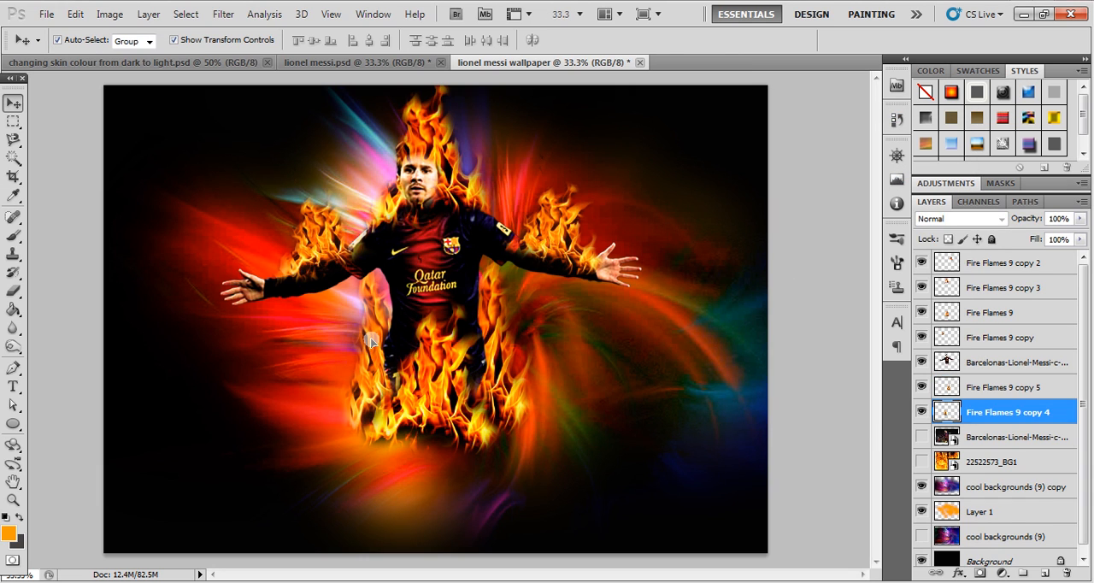
left_click(110, 14)
mouse_move(147, 57)
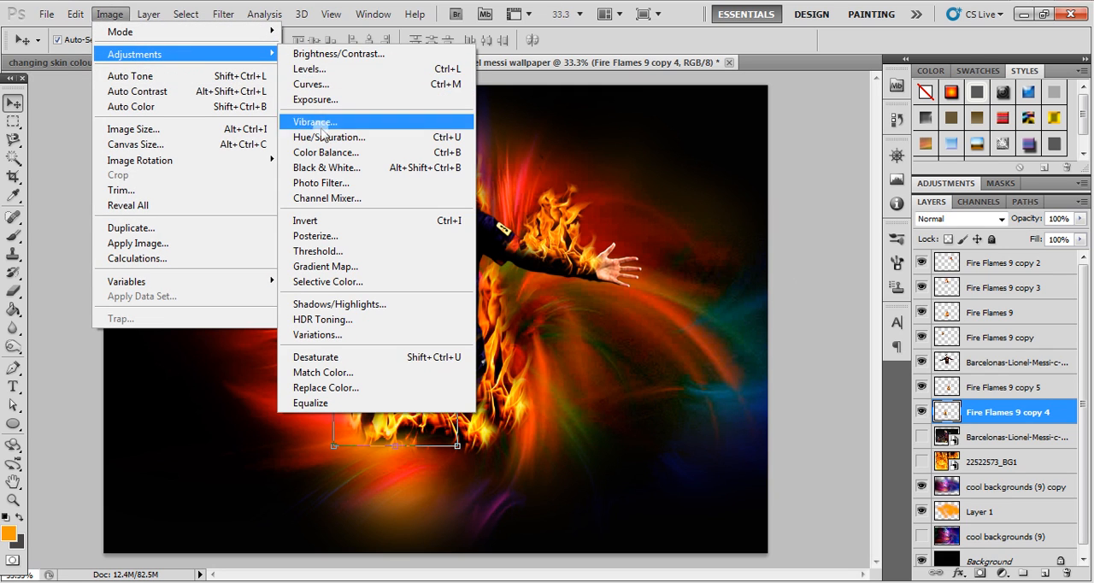
left_click(310, 69)
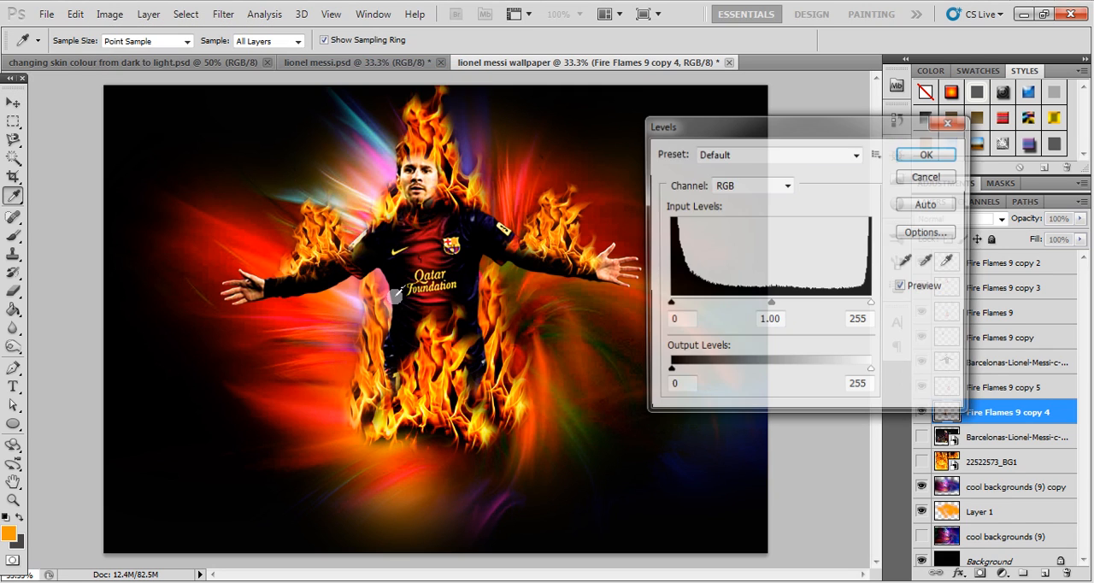
left_click_drag(669, 305, 683, 306)
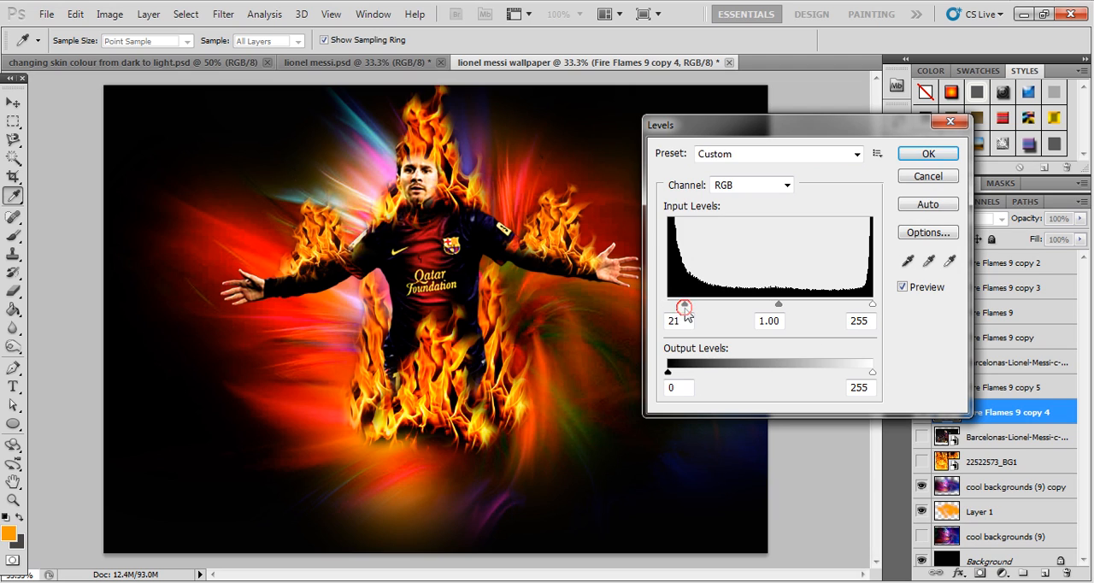
left_click_drag(872, 305, 855, 306)
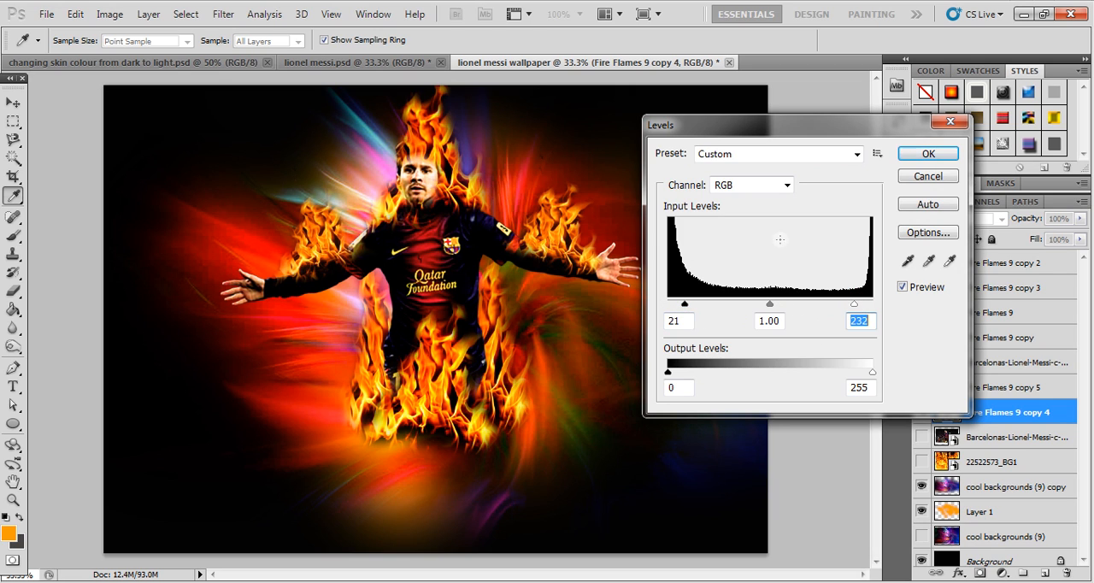
left_click(920, 153)
key("v")
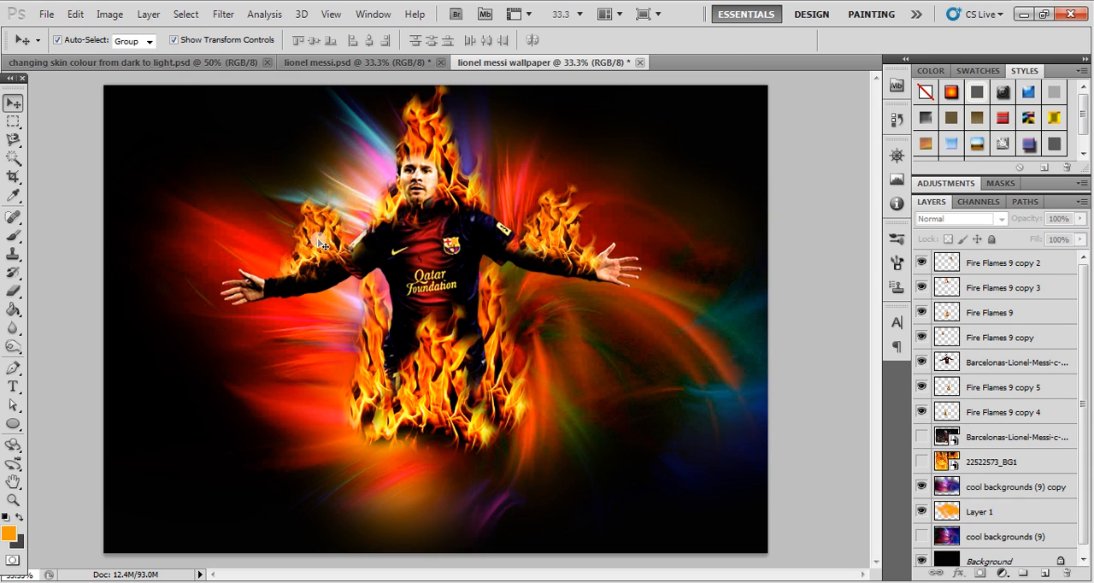
- Boost the contrast of the arm flame, Fire Flames 9 copy, with Levels, using shadow input 19 and highlight input 243
left_click(319, 249)
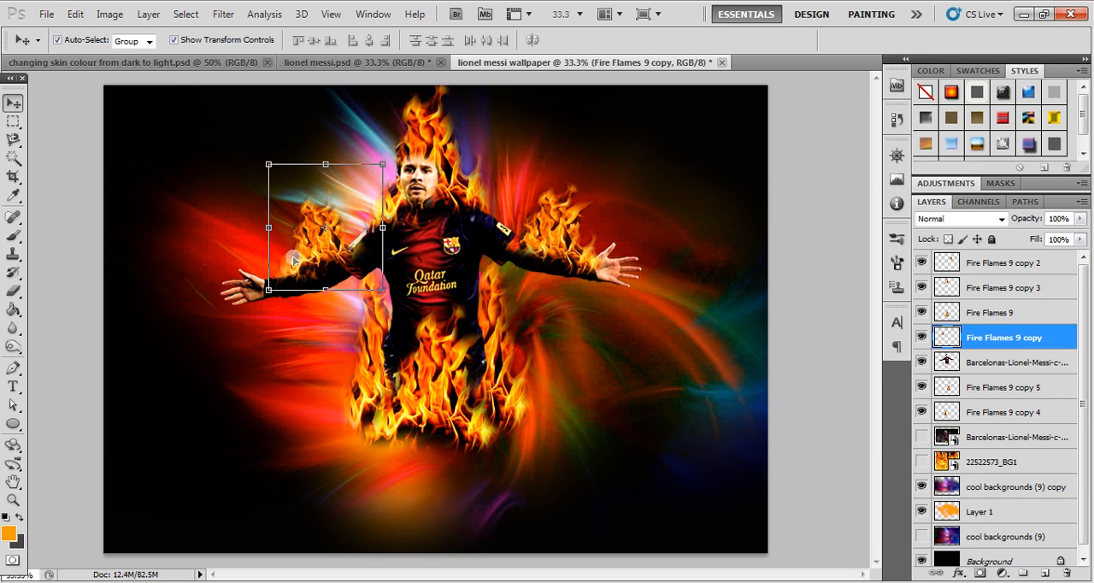
left_click(110, 18)
mouse_move(241, 57)
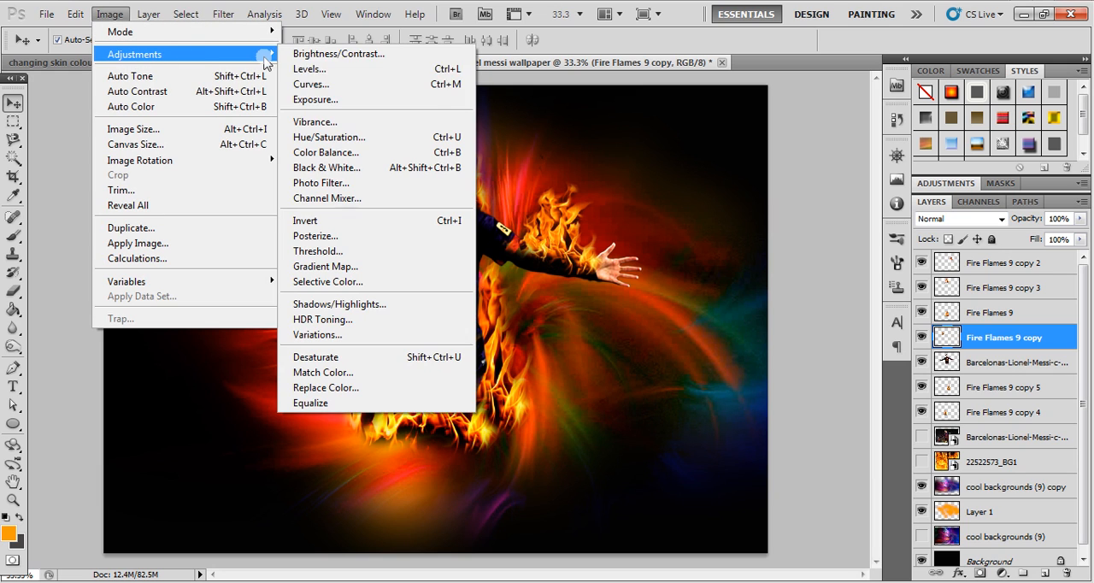
left_click(310, 70)
left_click_drag(668, 305, 683, 306)
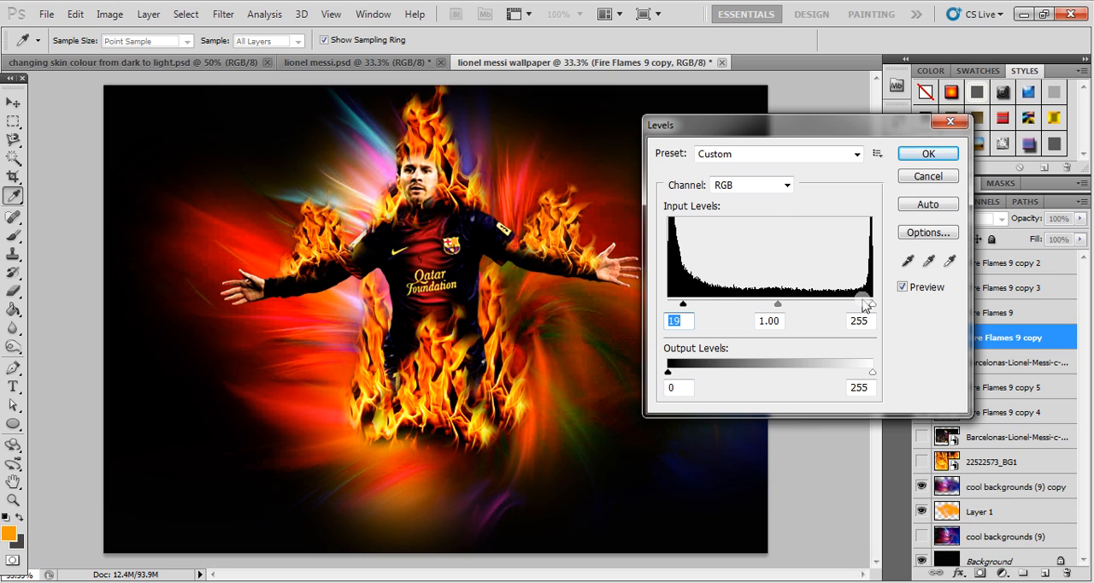
left_click_drag(869, 306, 862, 305)
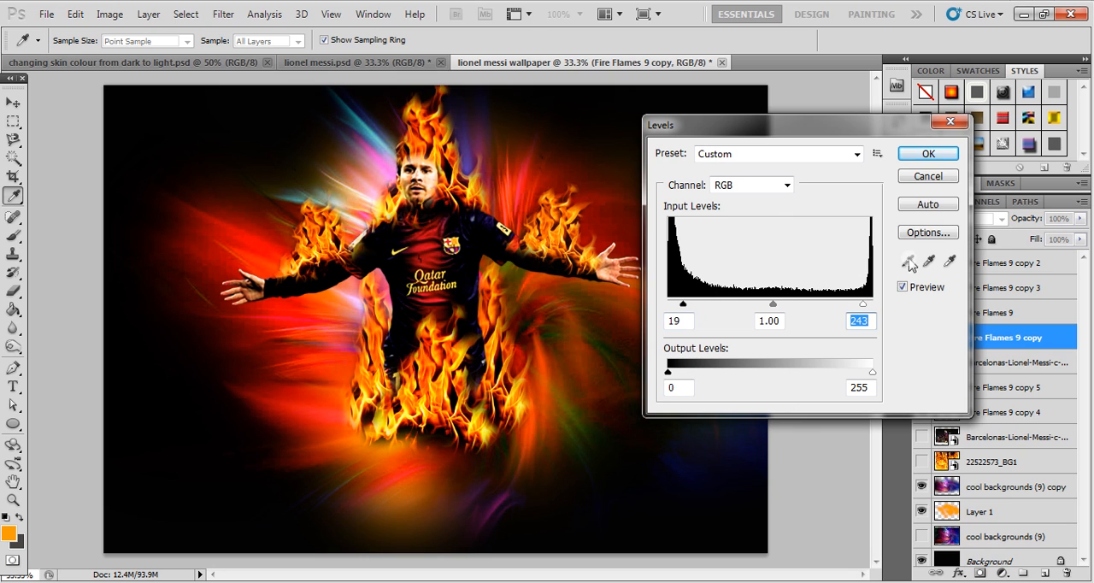
left_click(930, 154)
key("v")
left_click(808, 202)
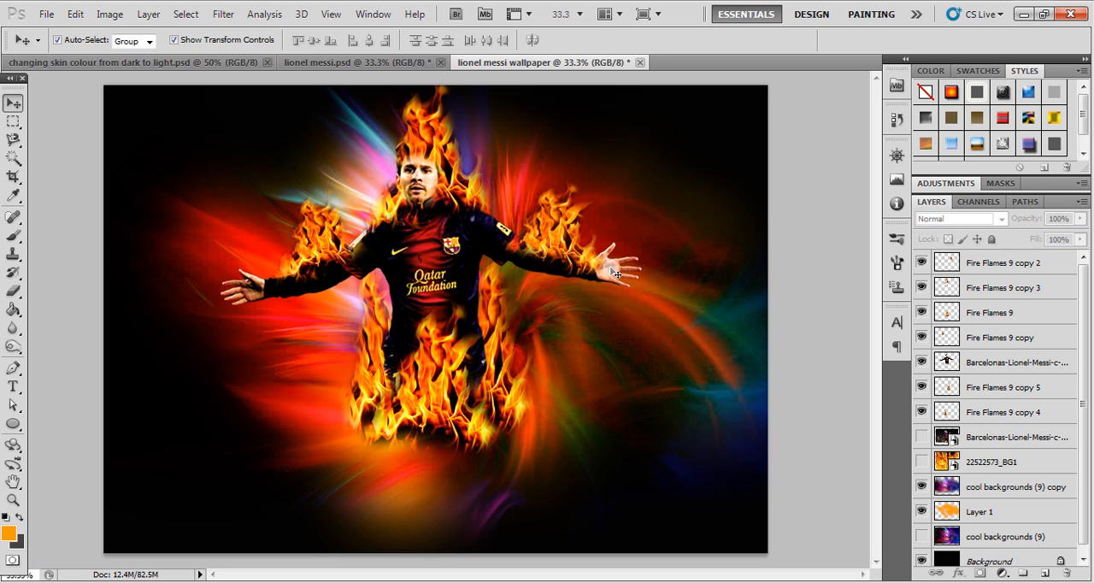
- Duplicate the player cutout layer, compare several blend modes on the duplicate, and set it to Hard Light
left_click(434, 259)
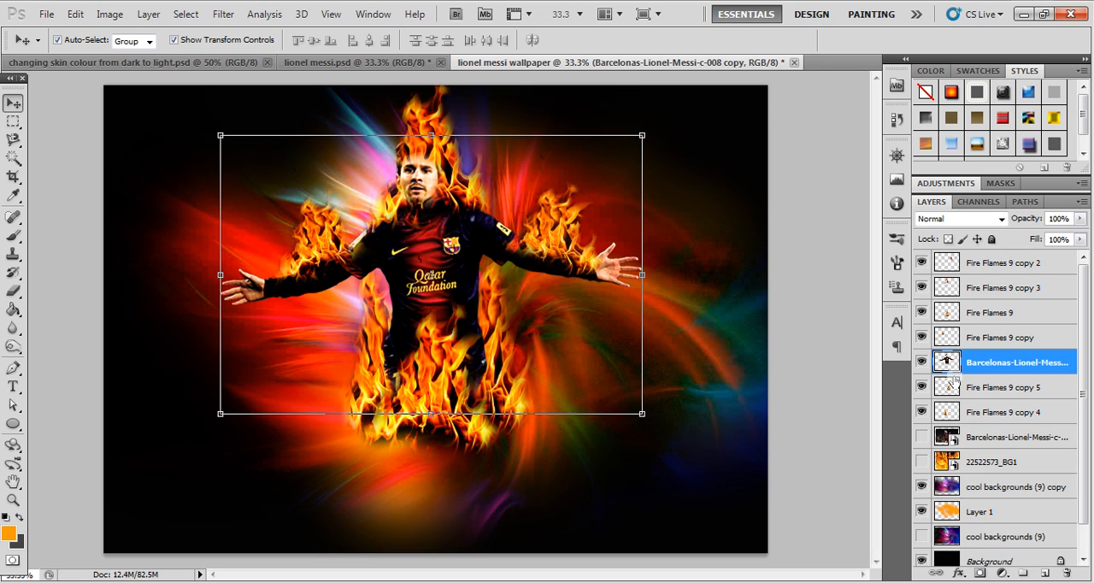
key("ctrl+j")
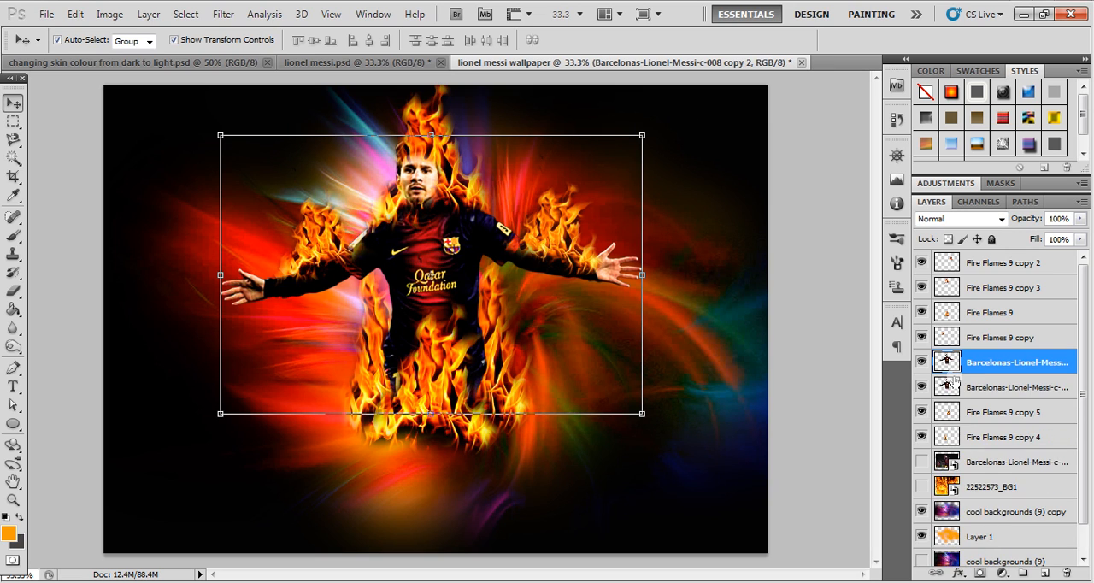
left_click(954, 220)
left_click(938, 204)
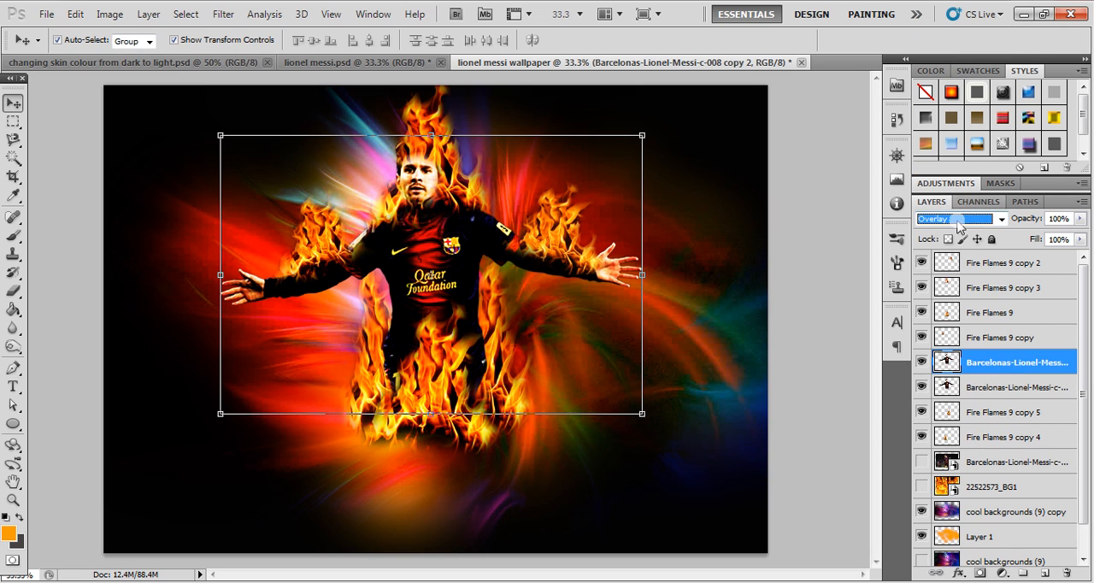
scroll(958, 224, "down", 1)
scroll(957, 225, "down", 2)
scroll(957, 223, "up", 1)
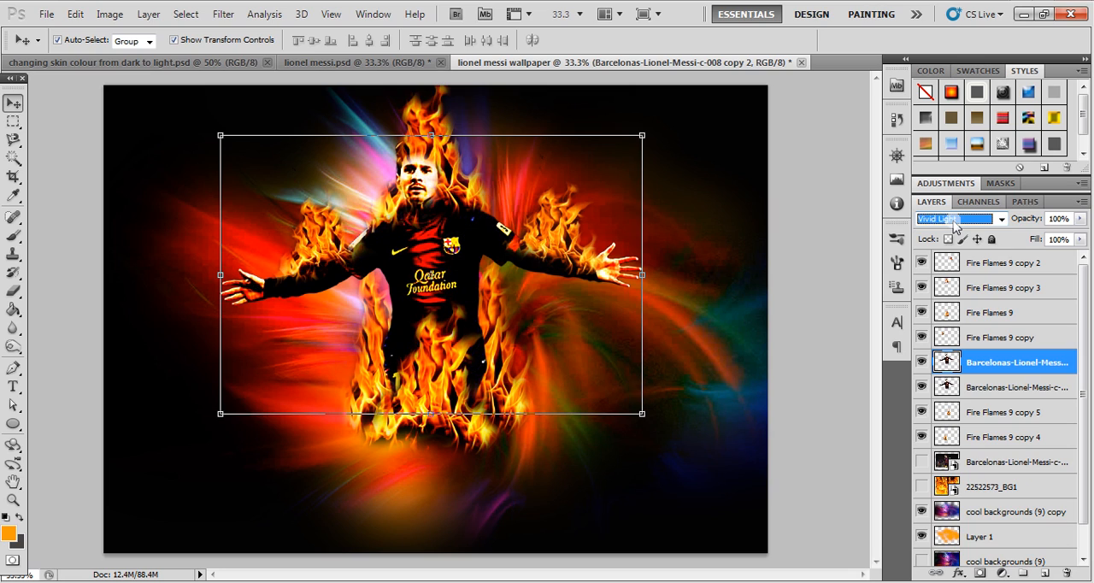
scroll(957, 225, "up", 1)
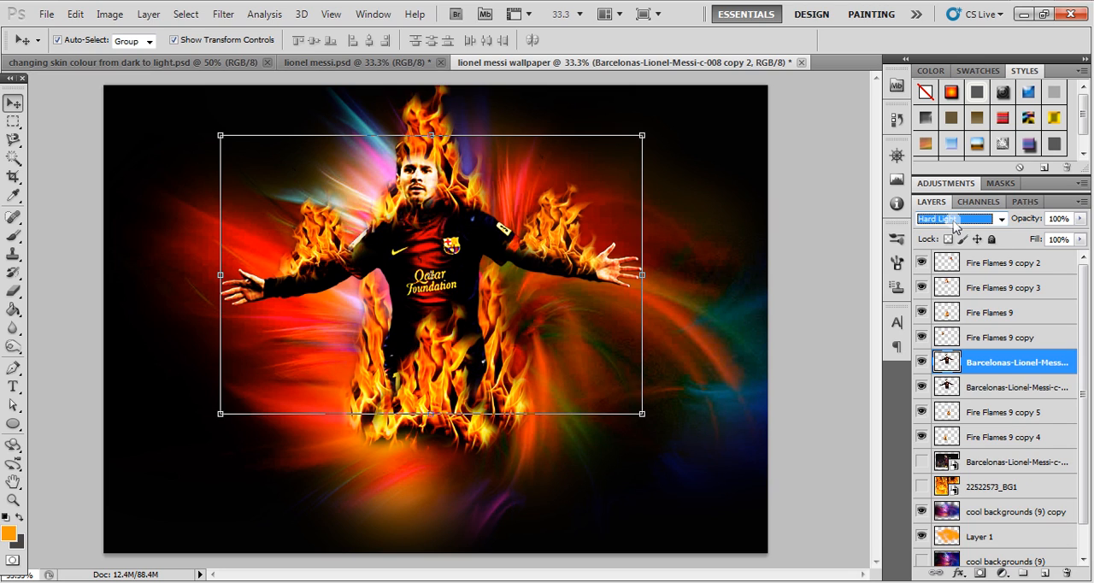
left_click(817, 267)
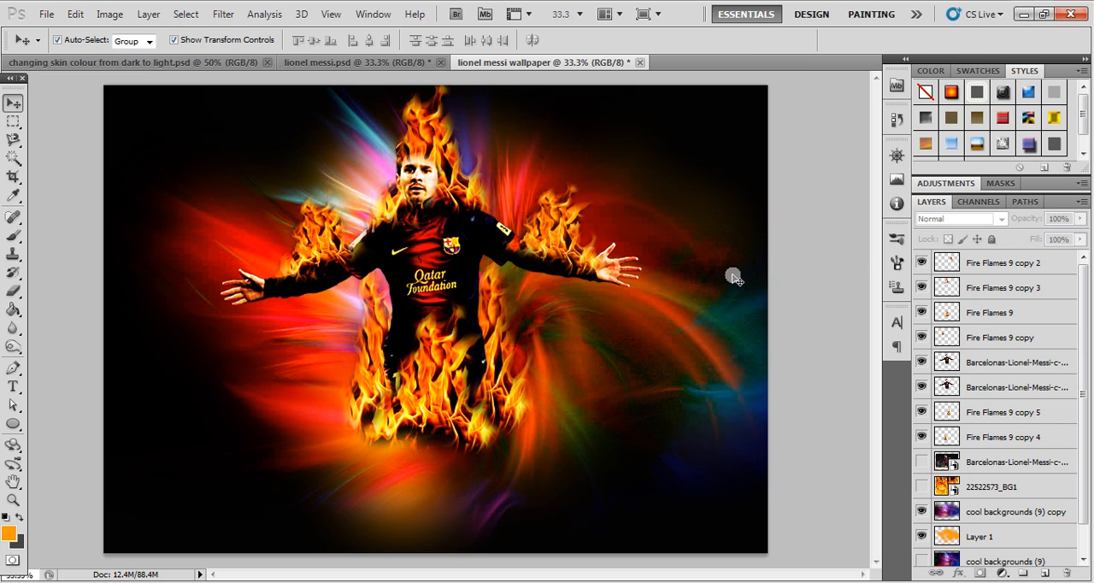
- Duplicate the Fire Flames 9 copy arm flame and place the duplicate over the outstretched hand on the image's left side
left_click(321, 248)
left_click_drag(313, 253, 231, 292)
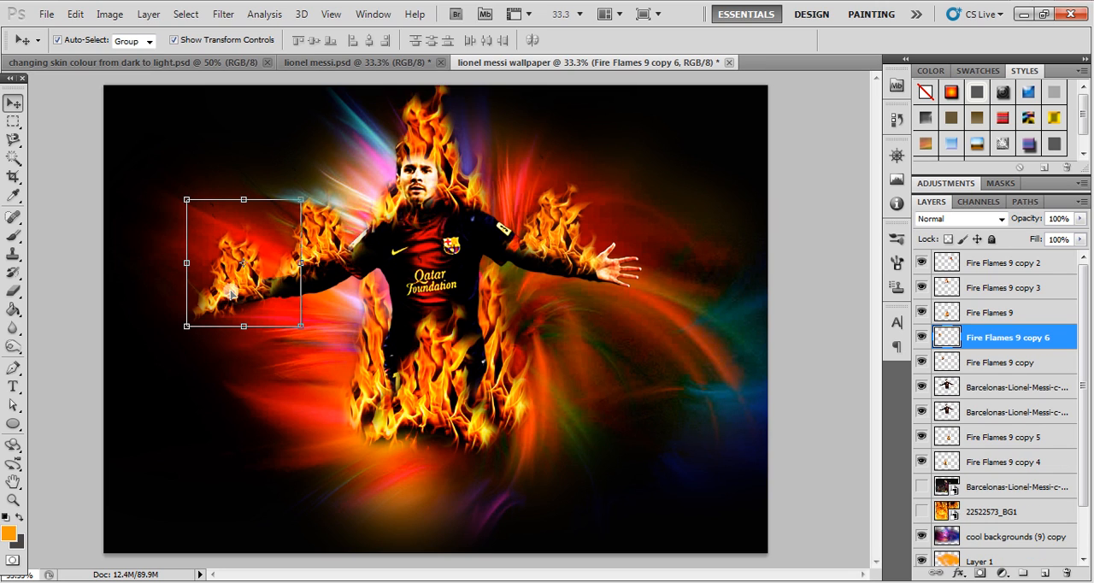
key("e")
left_click(219, 217)
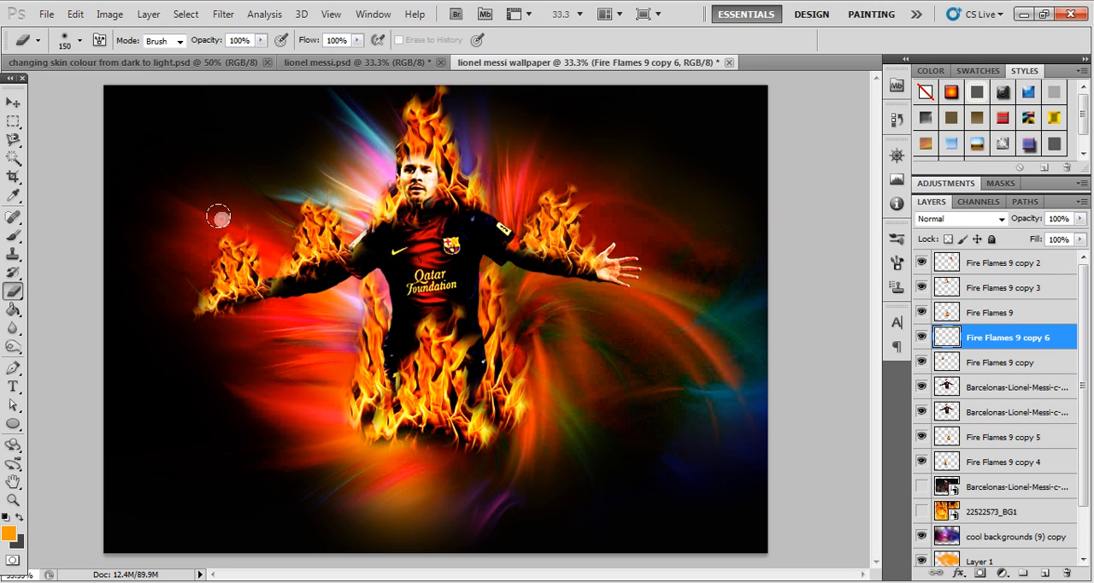
left_click(13, 103)
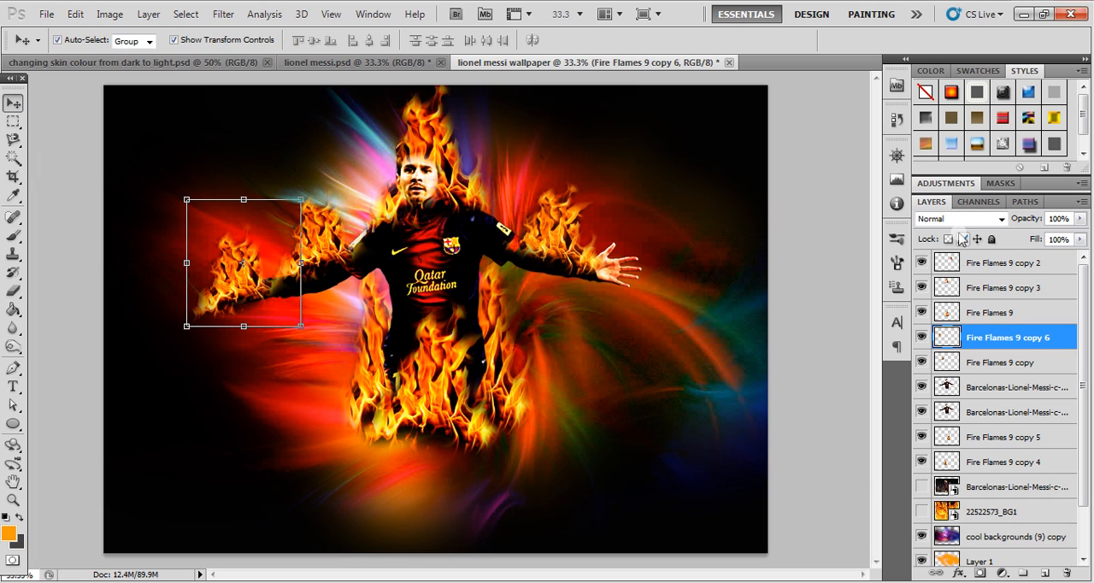
- Shrink and reposition the duplicated flame, then stretch it into a wide, low shape that covers the hand
left_click_drag(301, 200, 256, 244)
left_click_drag(219, 293, 240, 293)
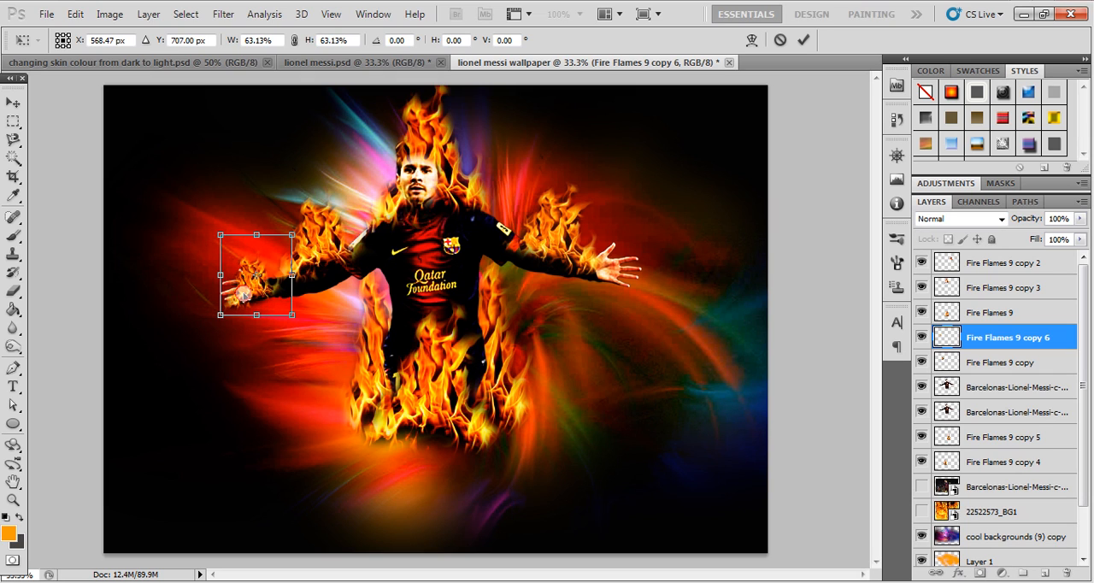
left_click_drag(260, 233, 256, 254)
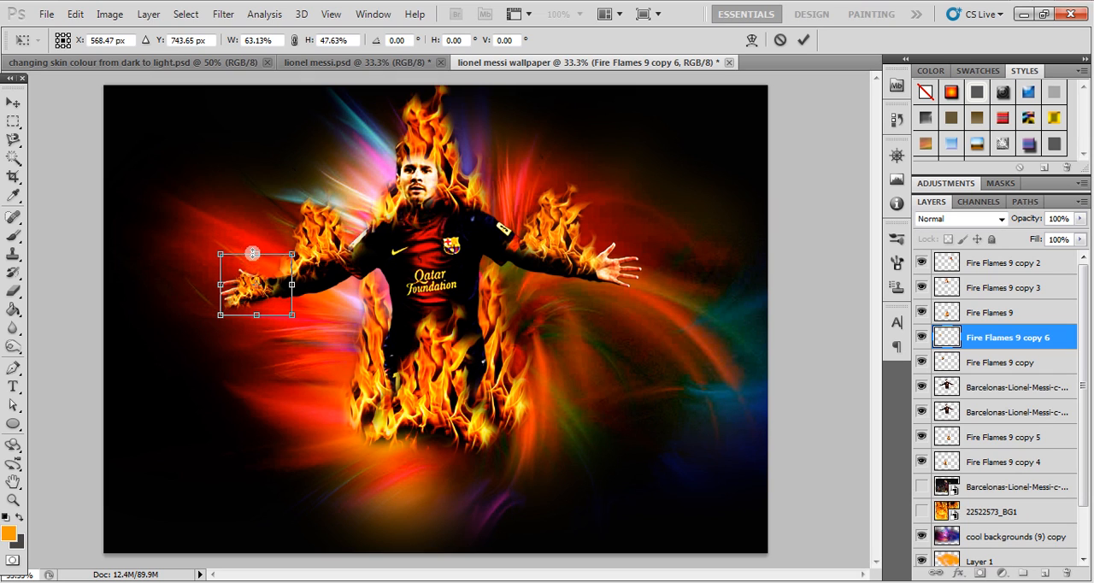
left_click_drag(222, 283, 208, 284)
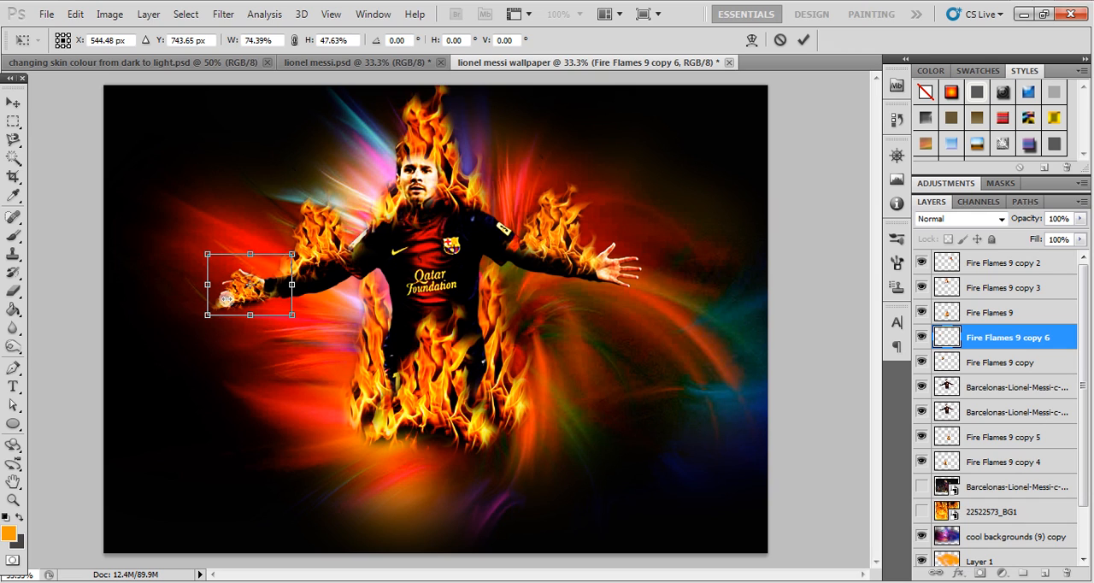
left_click_drag(291, 282, 300, 282)
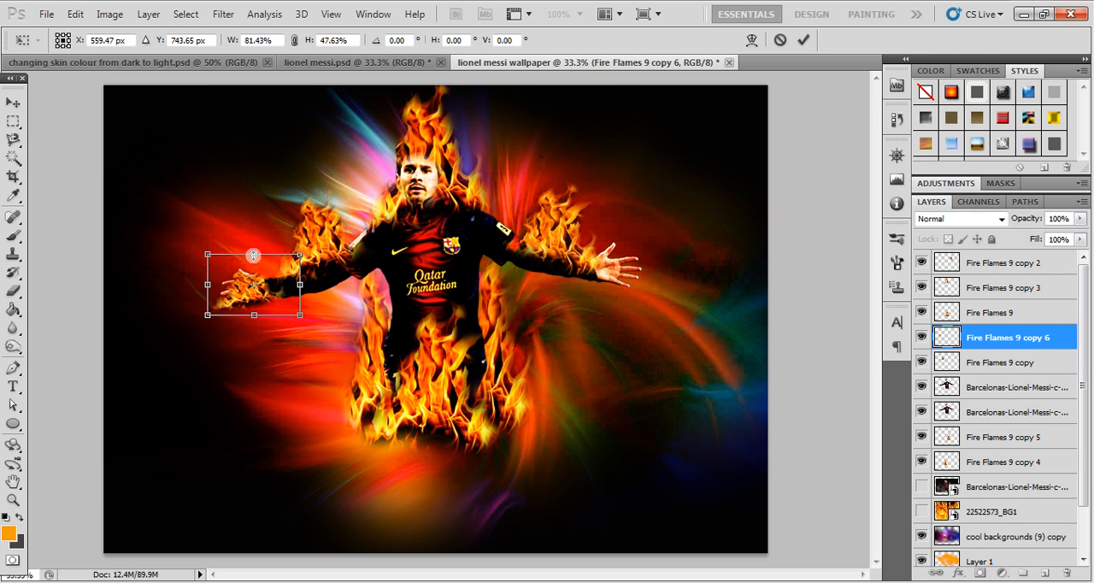
left_click_drag(254, 254, 254, 246)
left_click_drag(207, 279, 200, 275)
key("Return")
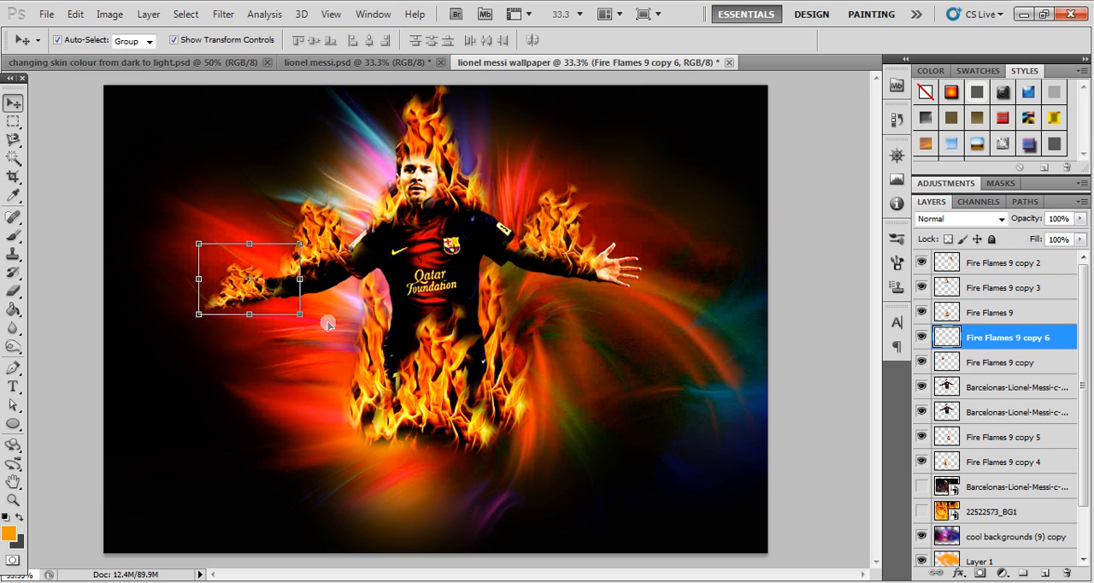
- Try several blend modes on the hand flame layer and set it to Overlay
left_click(969, 221)
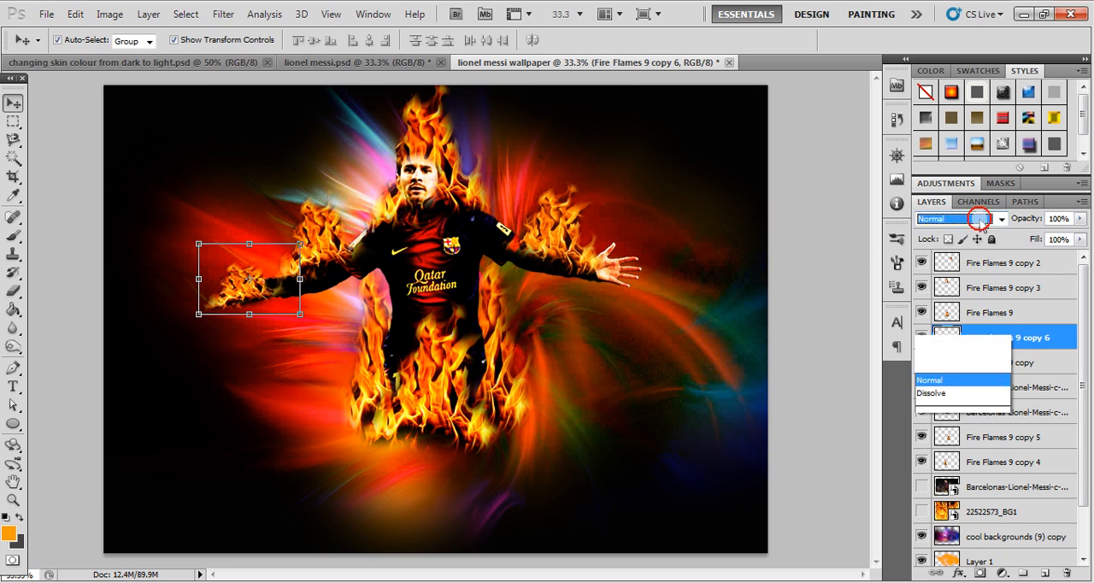
left_click(947, 181)
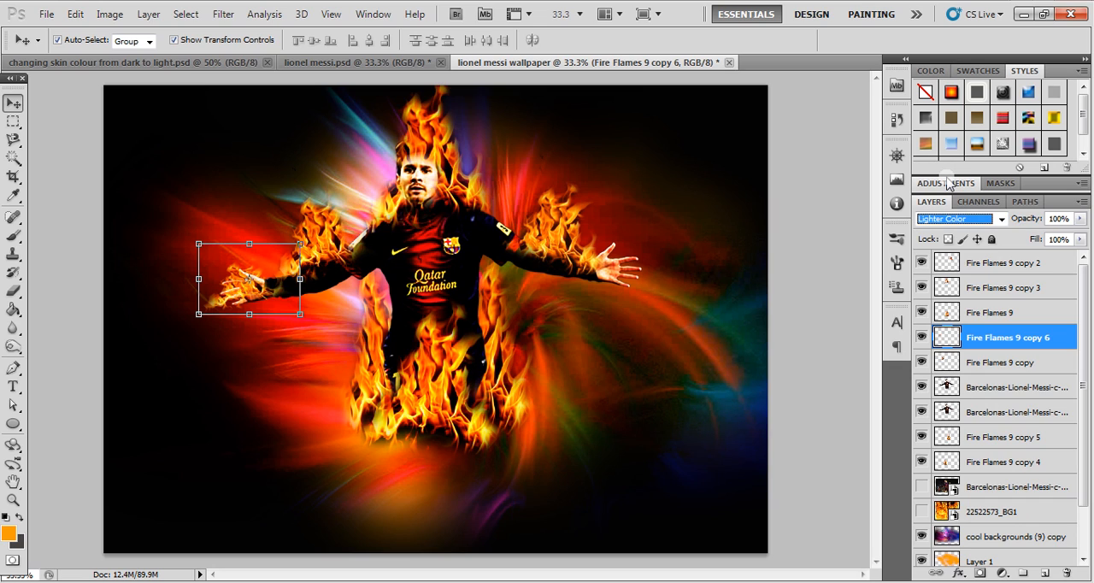
key("Down")
key("Down")
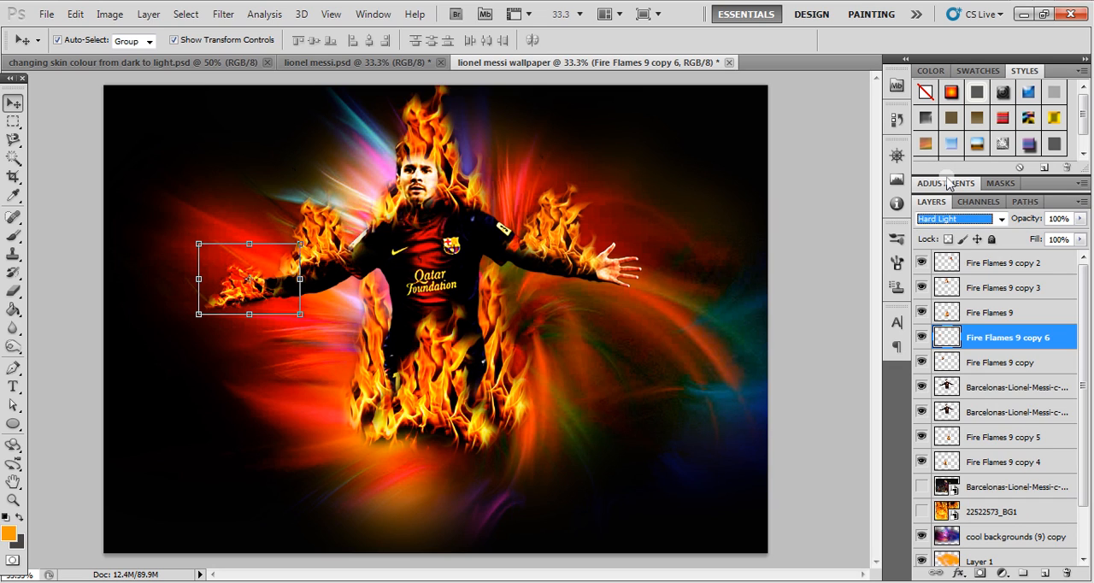
key("Up")
key("Up")
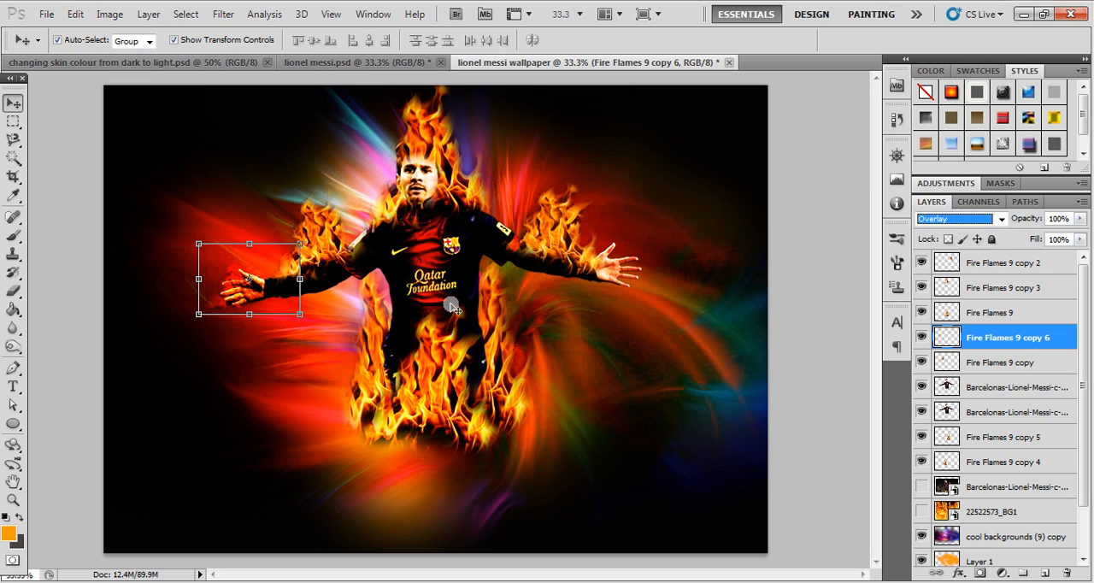
left_click(88, 271)
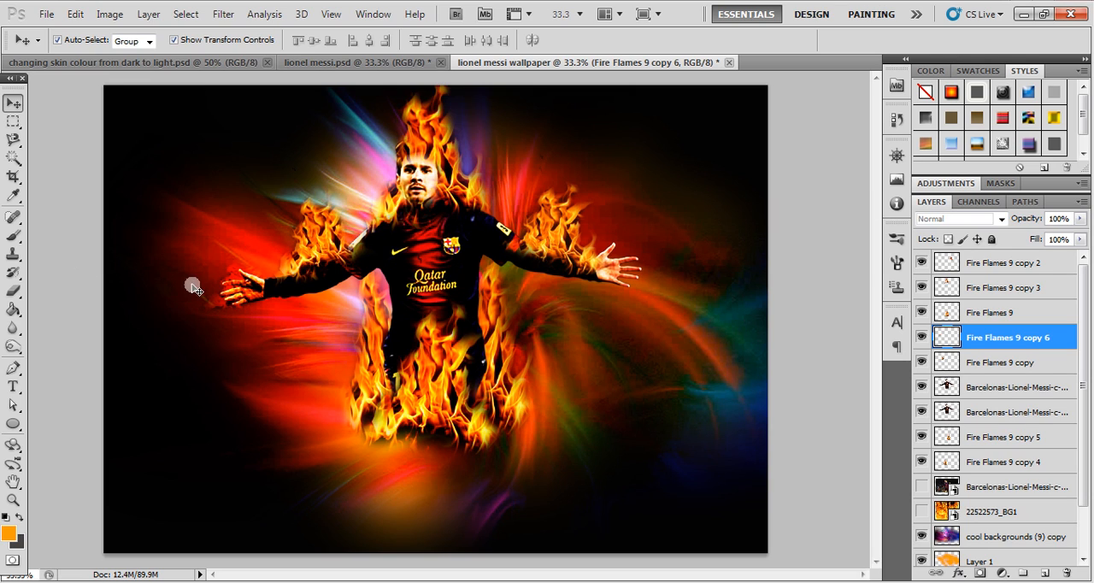
- Erase the excess parts of the hand flame layer around the fingers with a 150-size eraser
key("e")
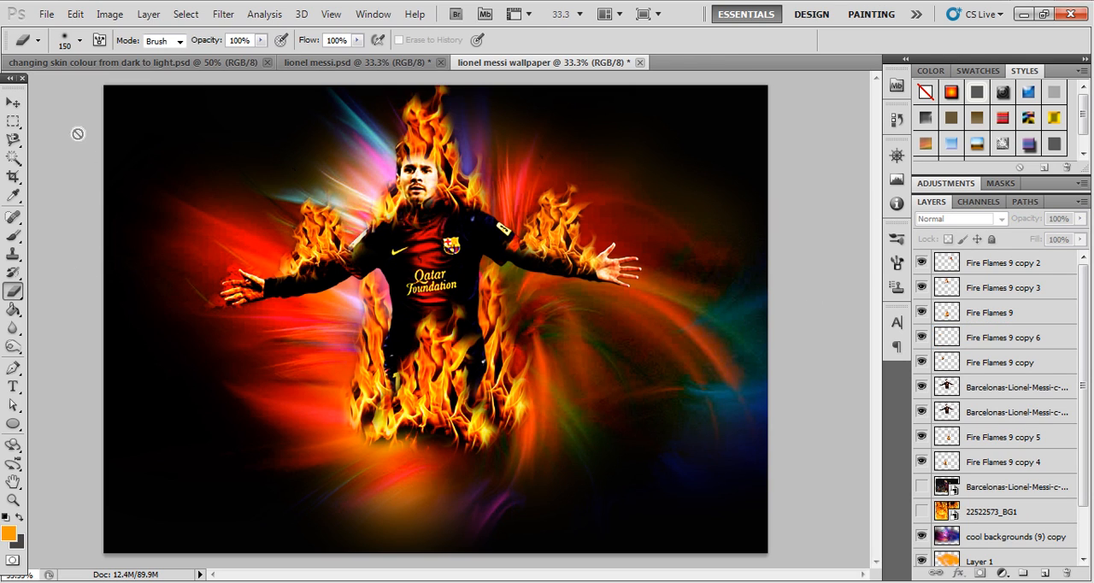
left_click(15, 102)
left_click(248, 293)
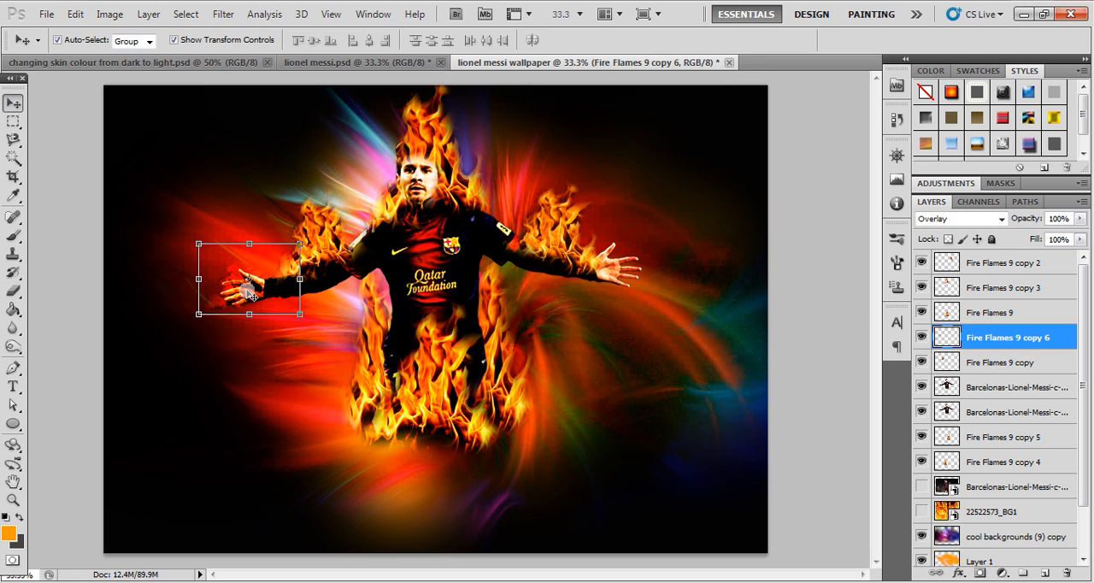
key("e")
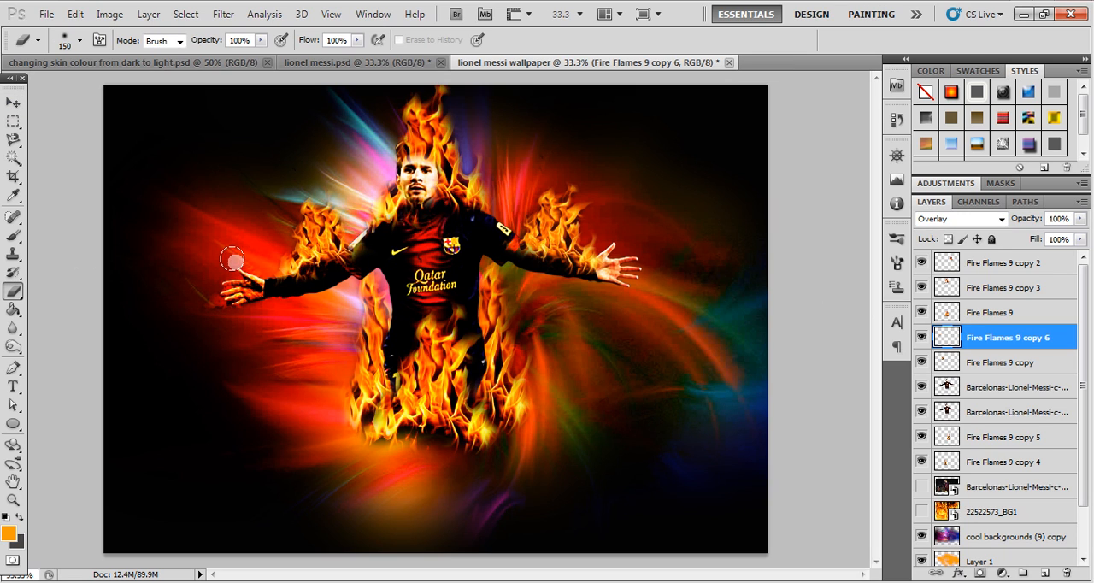
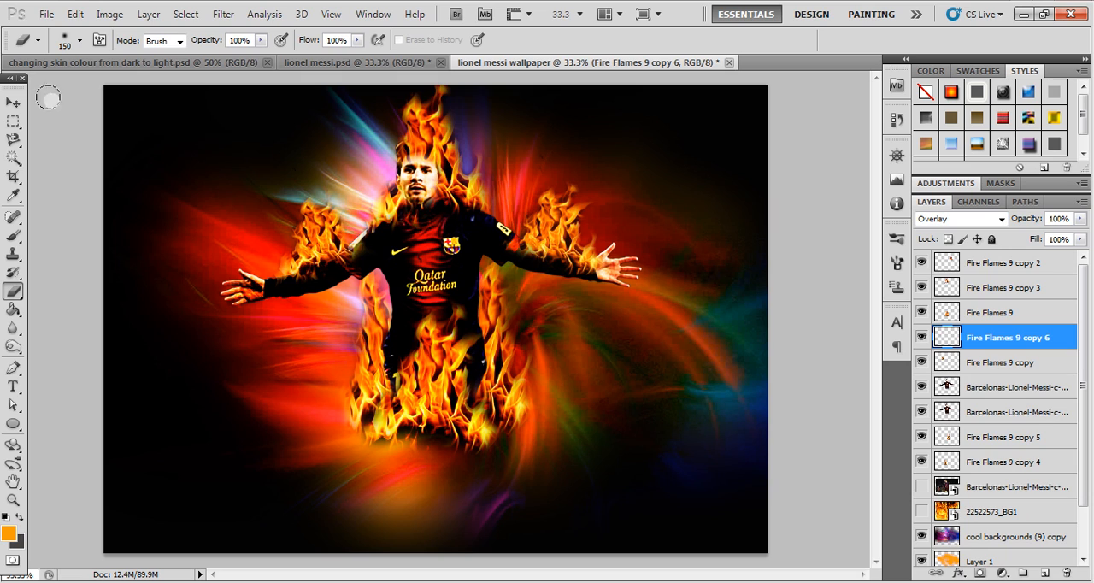
- Move the arm flame on the image's right side slightly up and inward along the sleeve
left_click(13, 101)
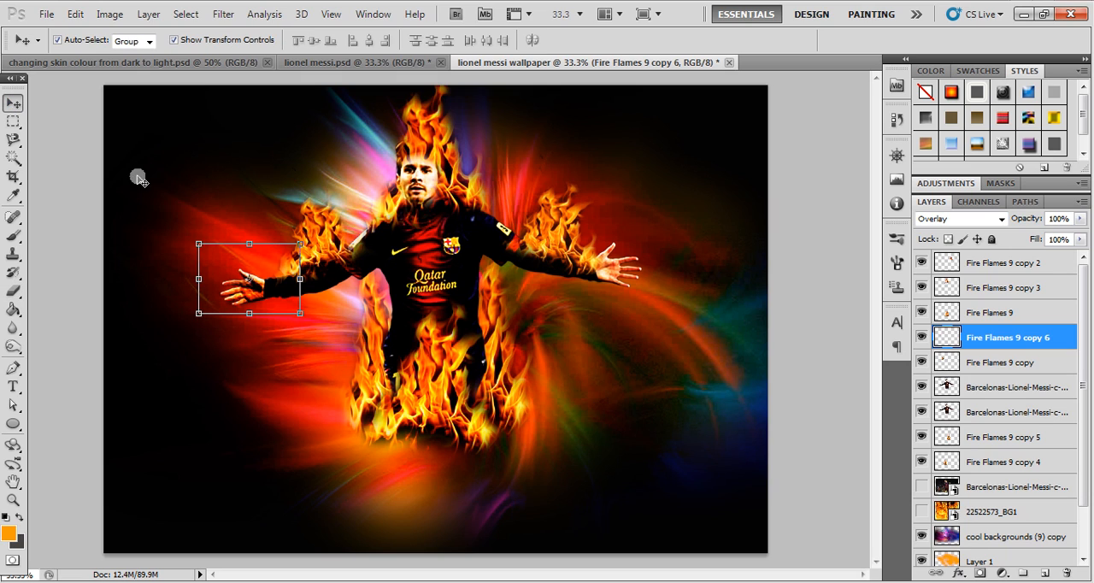
left_click(65, 179)
left_click_drag(563, 233, 557, 229)
left_click(781, 283)
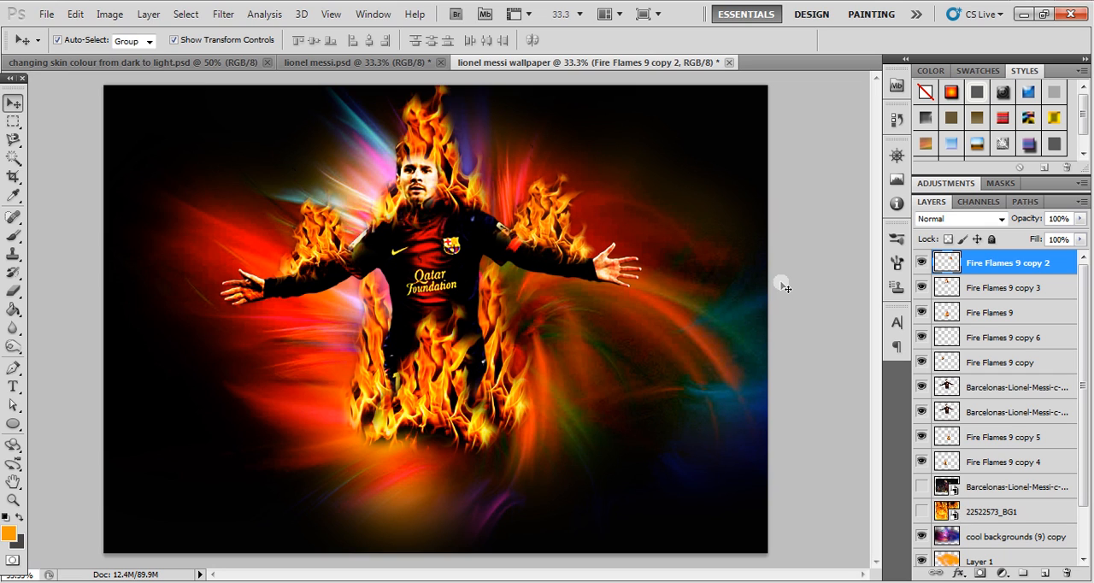
- Place a duplicate of that arm flame over the adjacent hand, scaled to 87.08% width and 52.43% height, in Overlay blend mode
left_click_drag(527, 231, 669, 255)
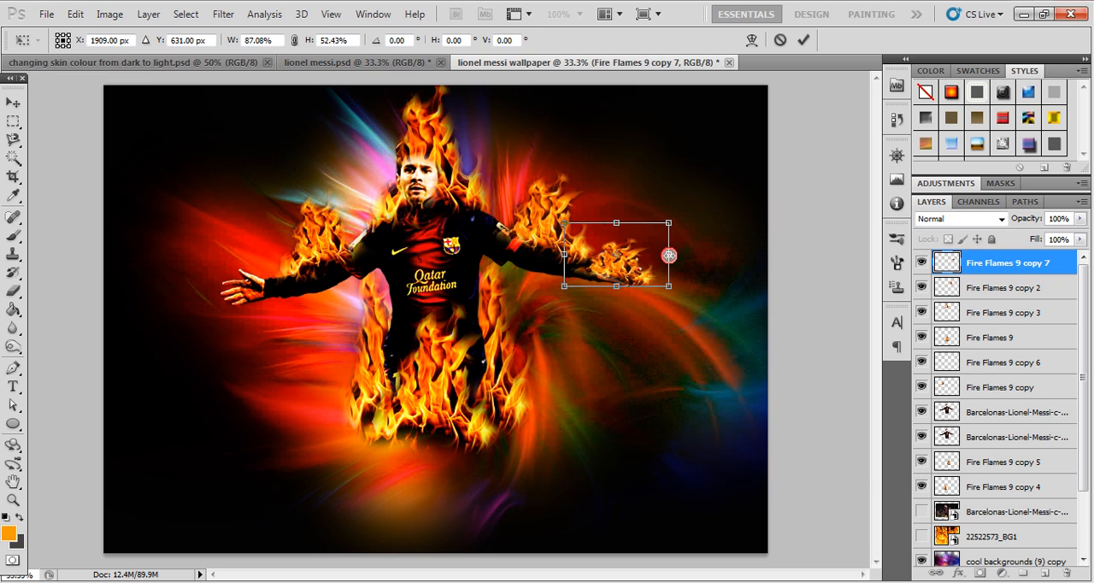
key("Return")
left_click(945, 220)
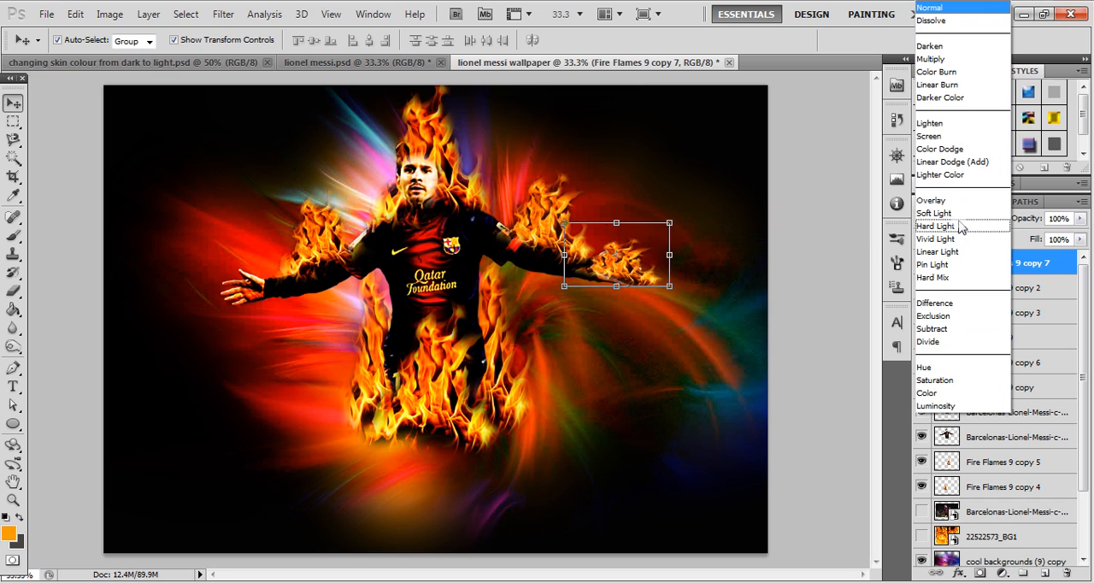
left_click(940, 201)
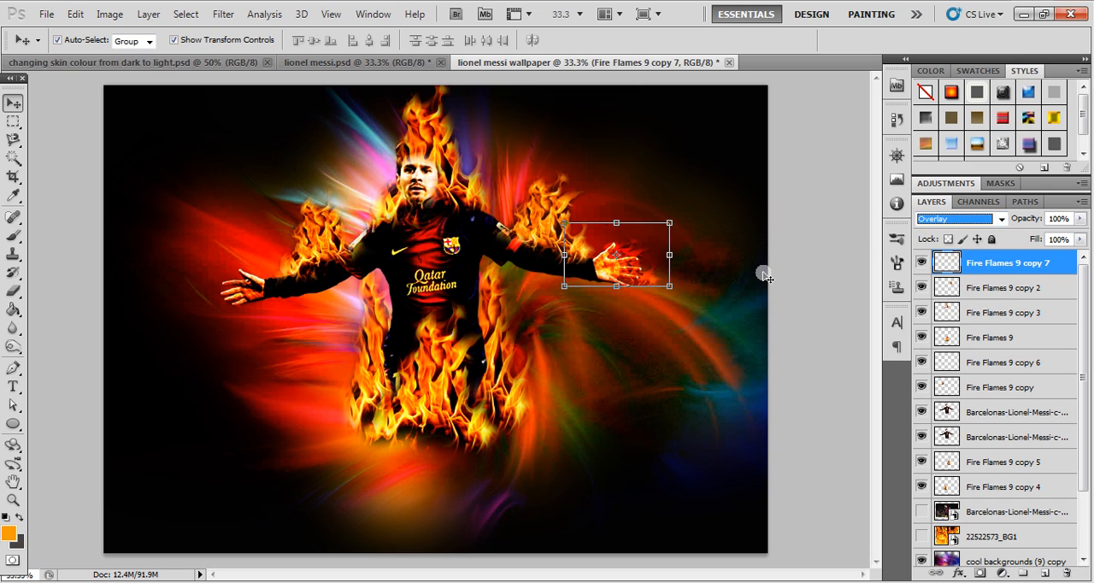
- Erase the excess flame around the hand on the image's right side with a 150-size eraser
left_click(596, 269)
key("e")
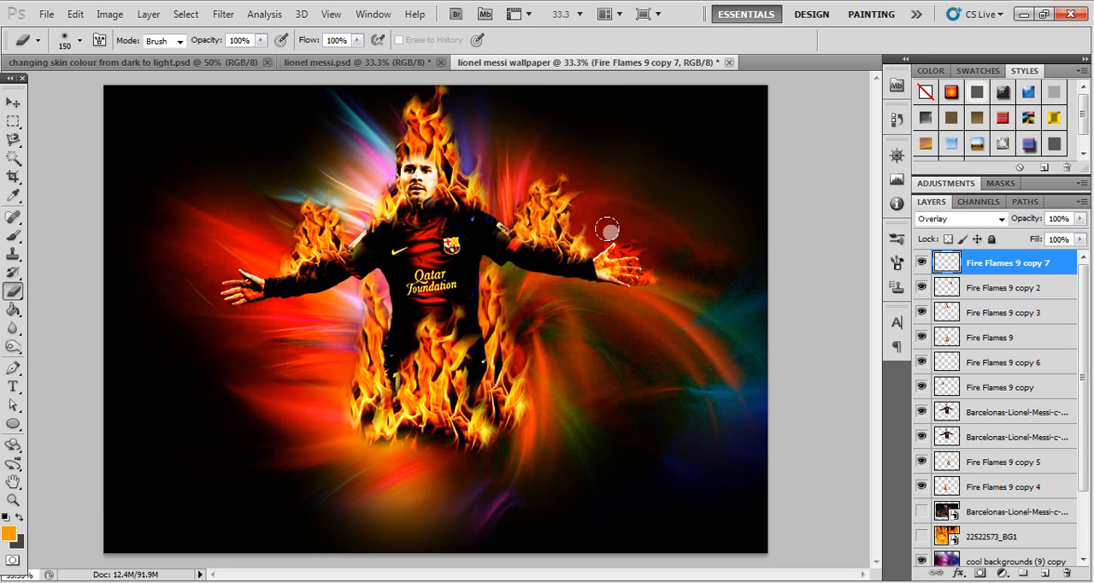
mouse_move(630, 232)
left_mouse_down()
mouse_move(664, 234)
mouse_move(670, 288)
mouse_move(641, 293)
mouse_move(647, 257)
mouse_move(630, 239)
mouse_move(652, 289)
mouse_move(581, 289)
mouse_move(628, 298)
left_mouse_up()
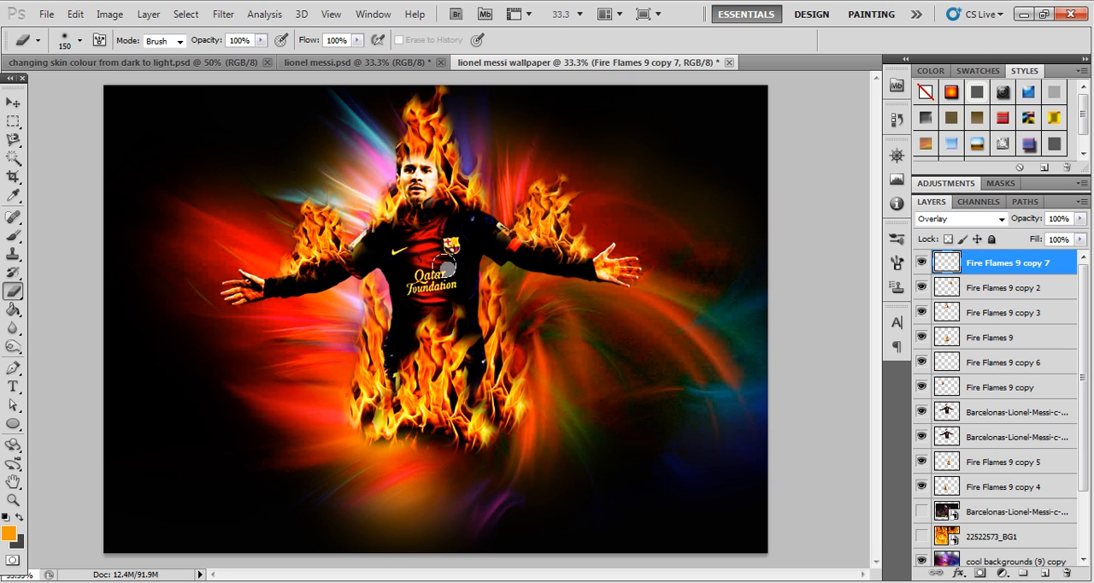
- Duplicate the head flame layer, Fire Flames 9 copy 3
left_click(12, 103)
left_click(419, 144)
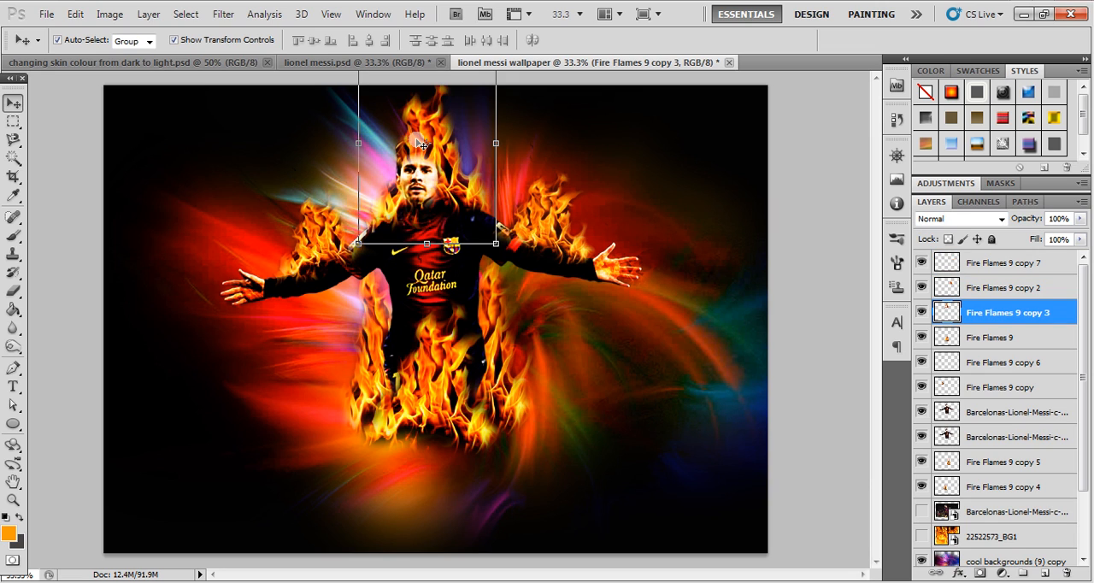
key("ctrl+j")
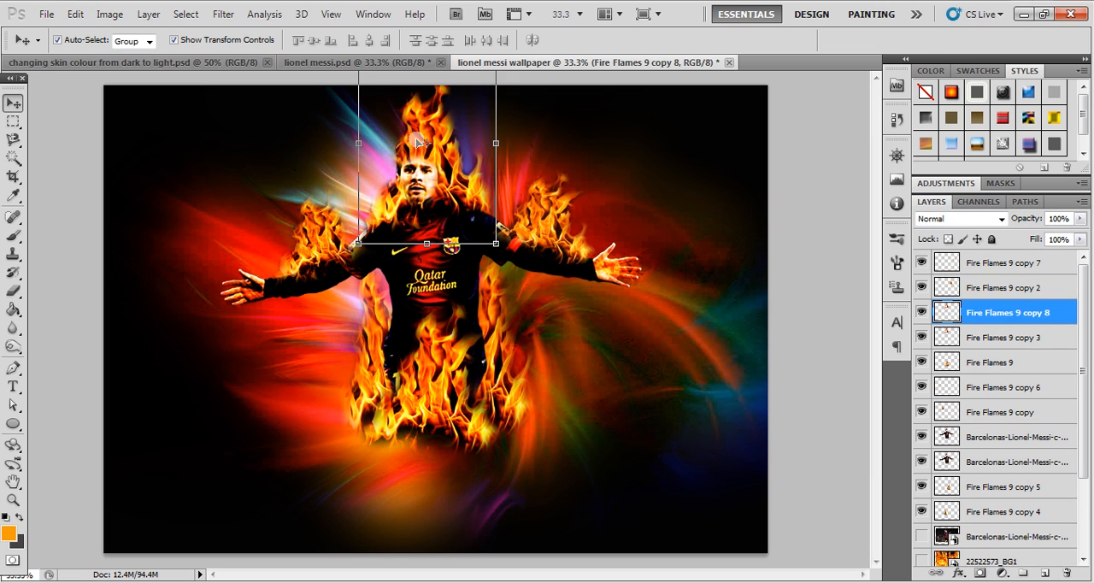
- Try shifting the duplicated head flame toward the image's left side, and undo the shift
left_click_drag(419, 144, 425, 144)
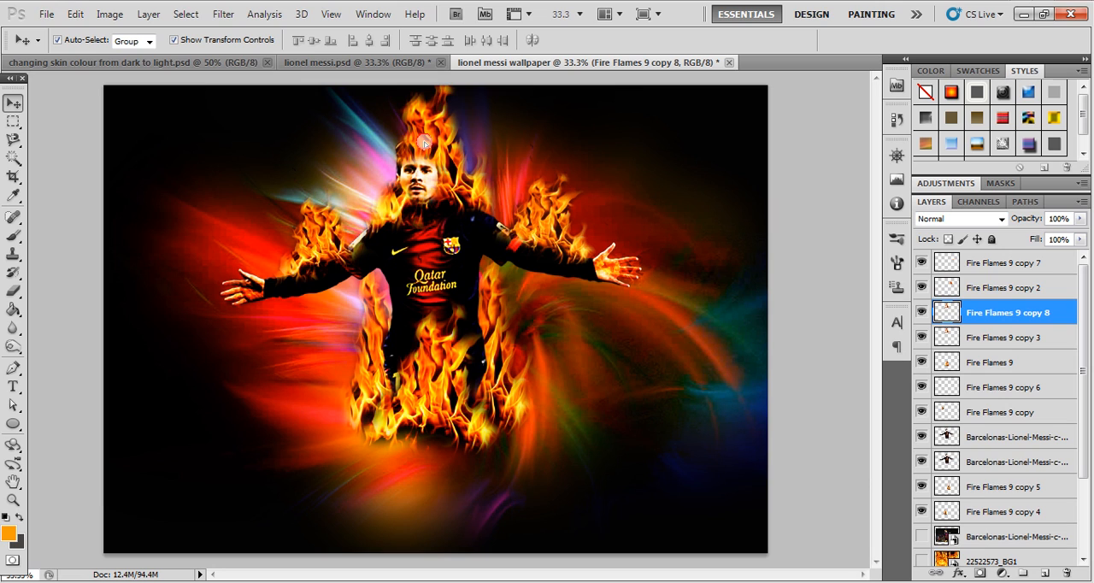
key("Left")
key("Left")
key("Left")
key("Left")
key("Left")
key("Left")
key("Left")
key("Left")
key("Left")
key("Left")
key("Left")
key("Left")
key("Left")
key("Left")
key("Left")
key("Left")
key("Left")
key("Left")
key("Left")
key("Left")
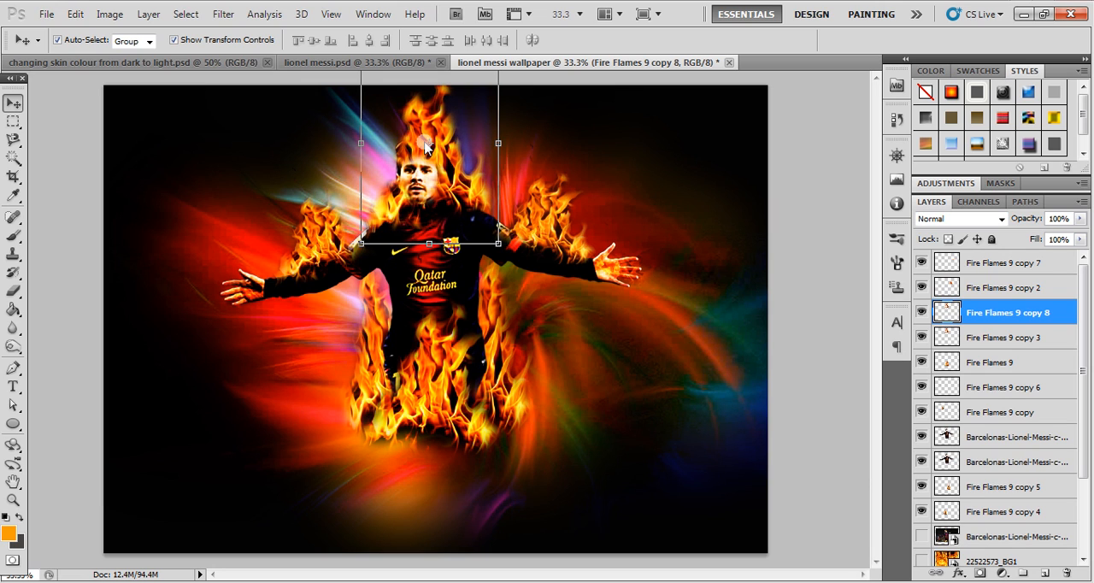
key("Left")
key("Left")
key("Left")
key("Left")
key("Left")
key("Left")
key("Left")
key("Left")
key("Left")
key("Left")
key("Left")
key("Left")
key("Left")
key("Left")
key("Left")
key("Left")
key("Left")
key("Left")
key("Left")
key("Left")
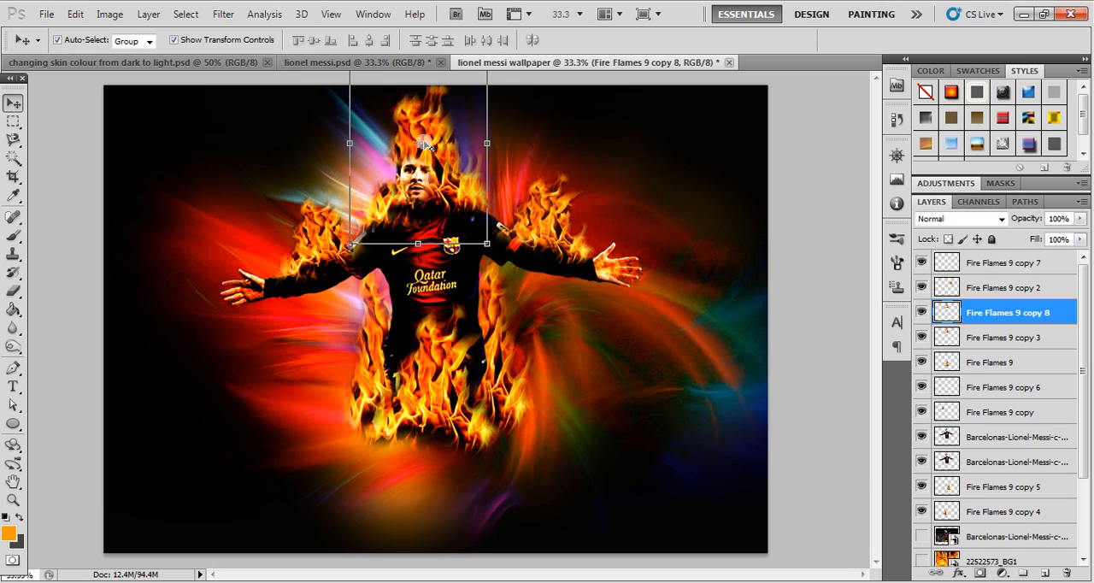
key("Left")
key("Left")
key("Left")
key("Left")
key("Left")
key("Left")
key("Left")
key("Left")
key("Left")
key("Left")
key("ctrl+t")
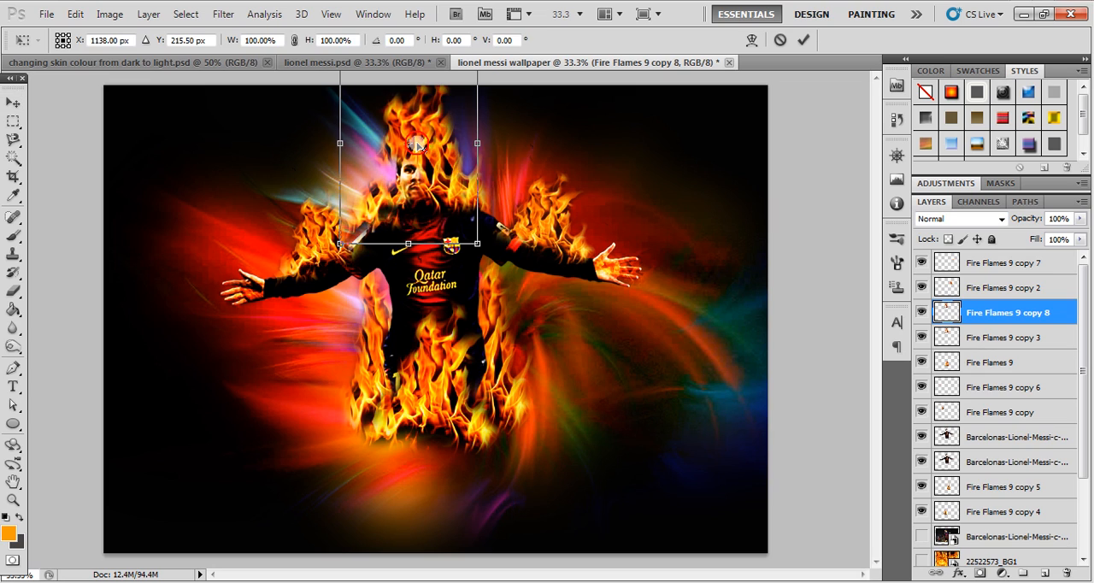
key("Return")
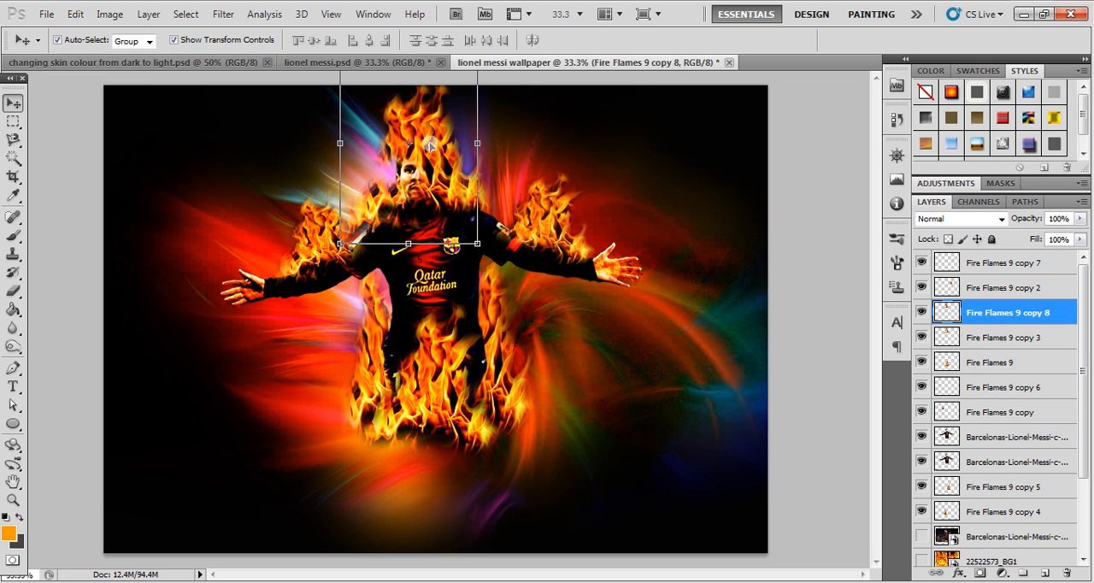
key("ctrl+z")
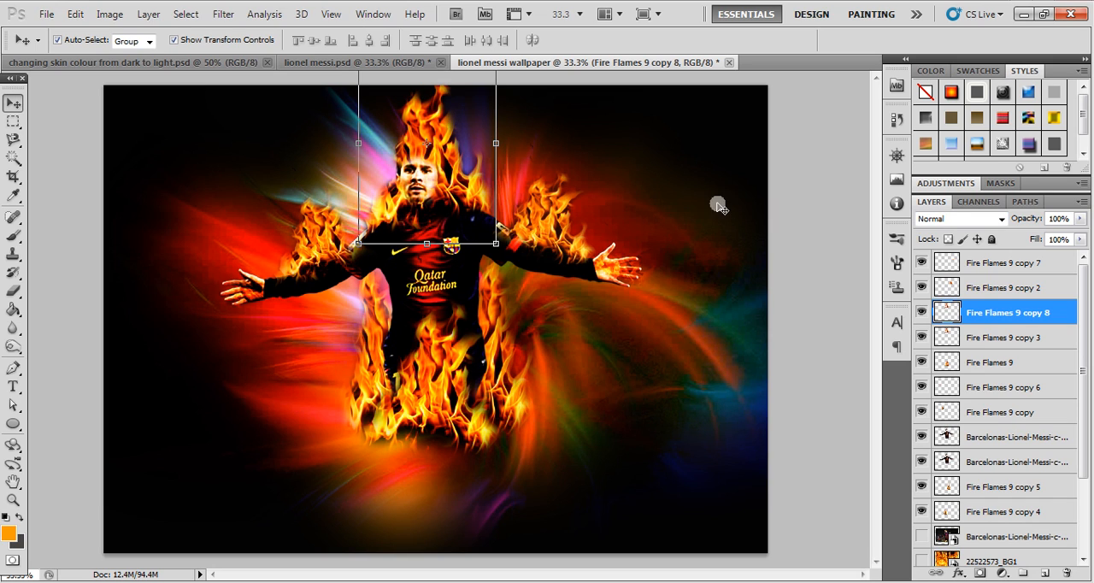
- Set the duplicated head flame's blend mode to Linear Dodge (Add)
left_click(985, 223)
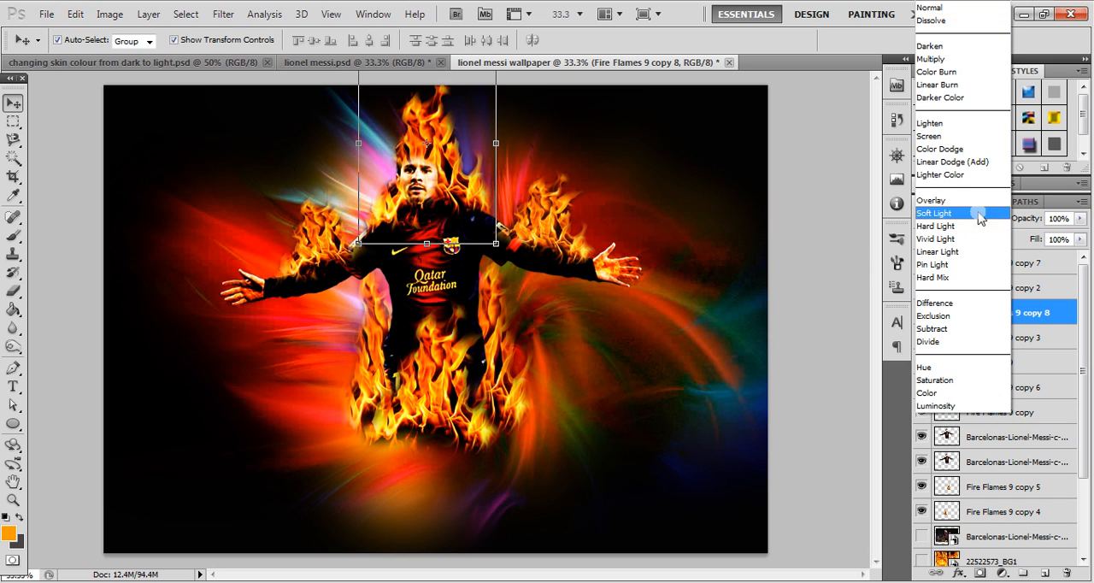
left_click(974, 163)
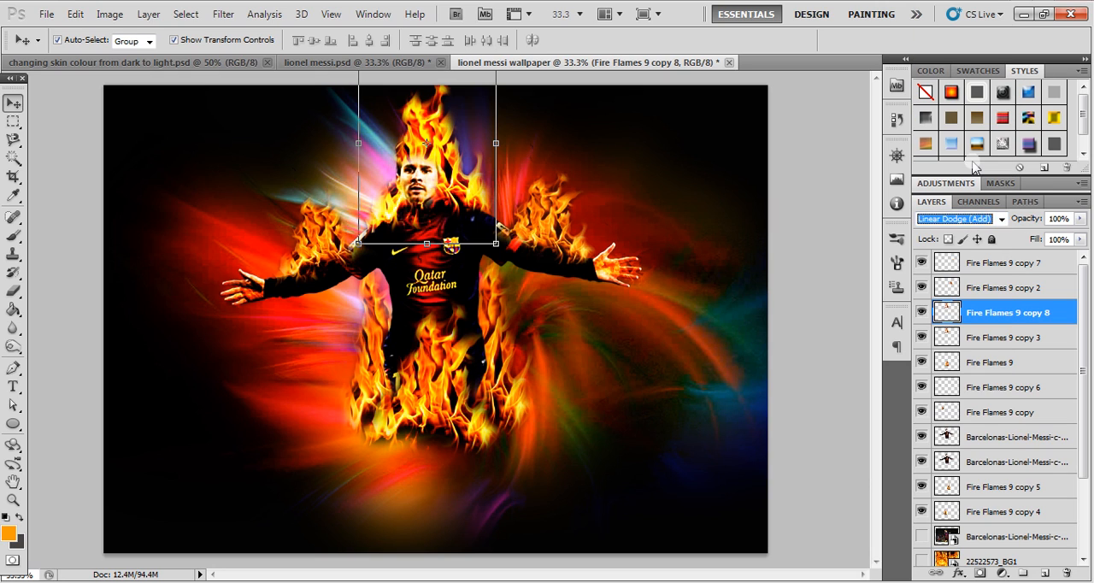
key("Up")
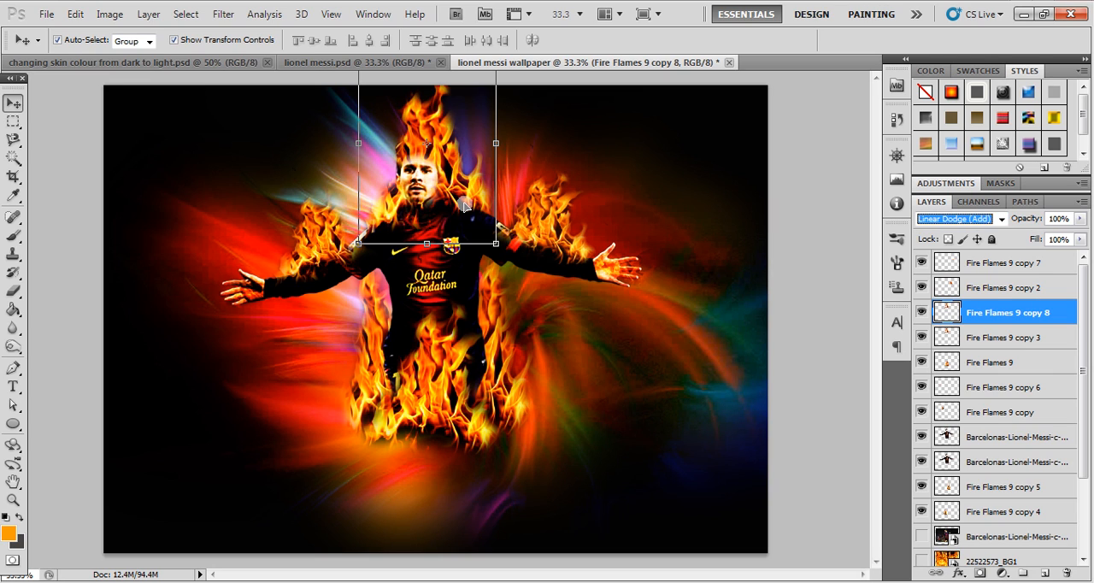
left_click(792, 293)
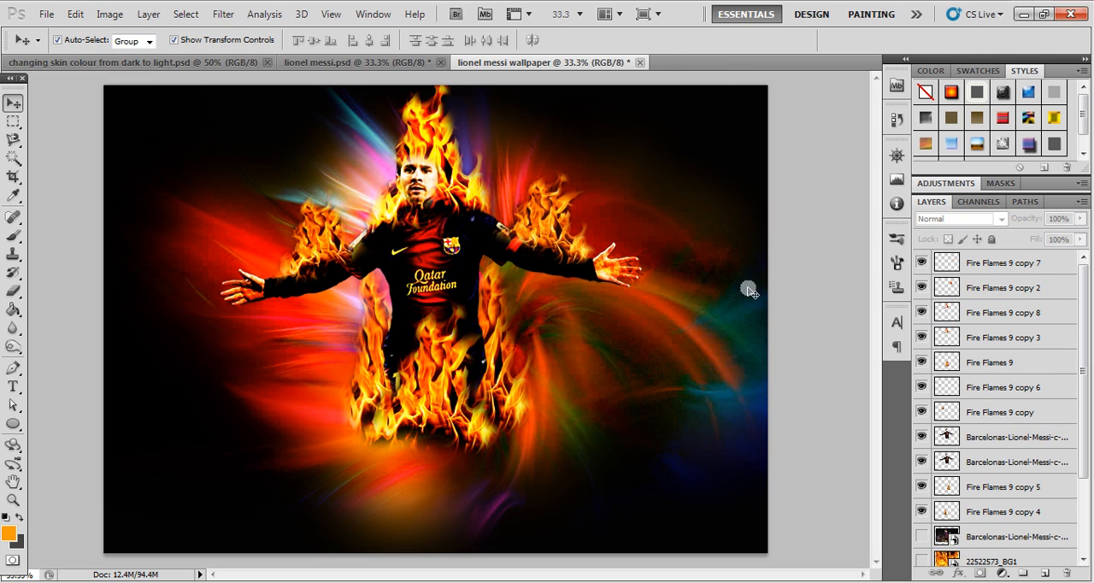
- Erase the parts of the duplicated head flame over the face, neck and shoulders with a 150-size eraser
left_click(418, 145)
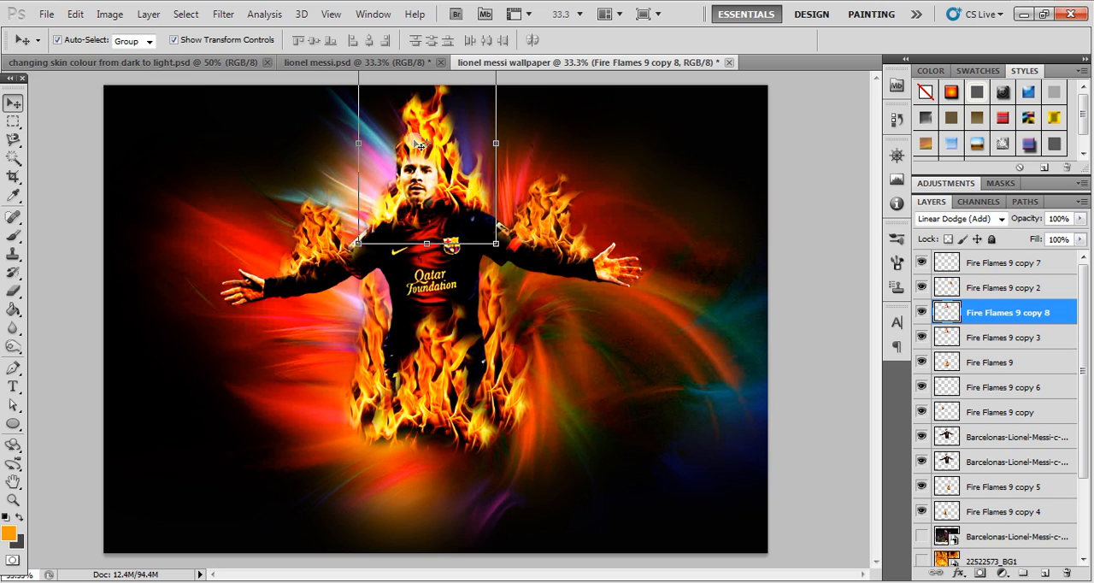
key("e")
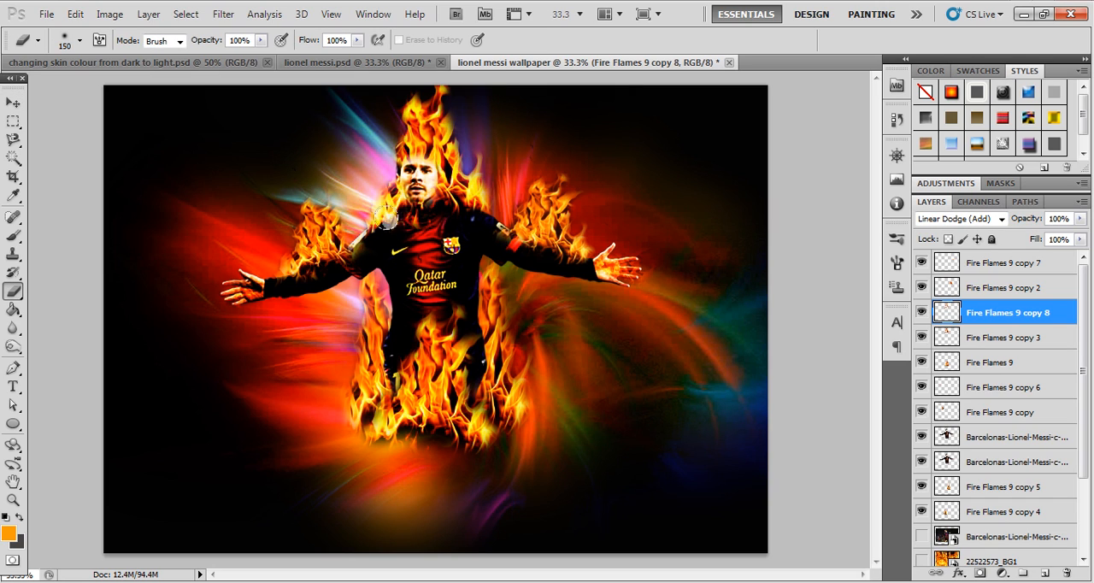
left_click(14, 102)
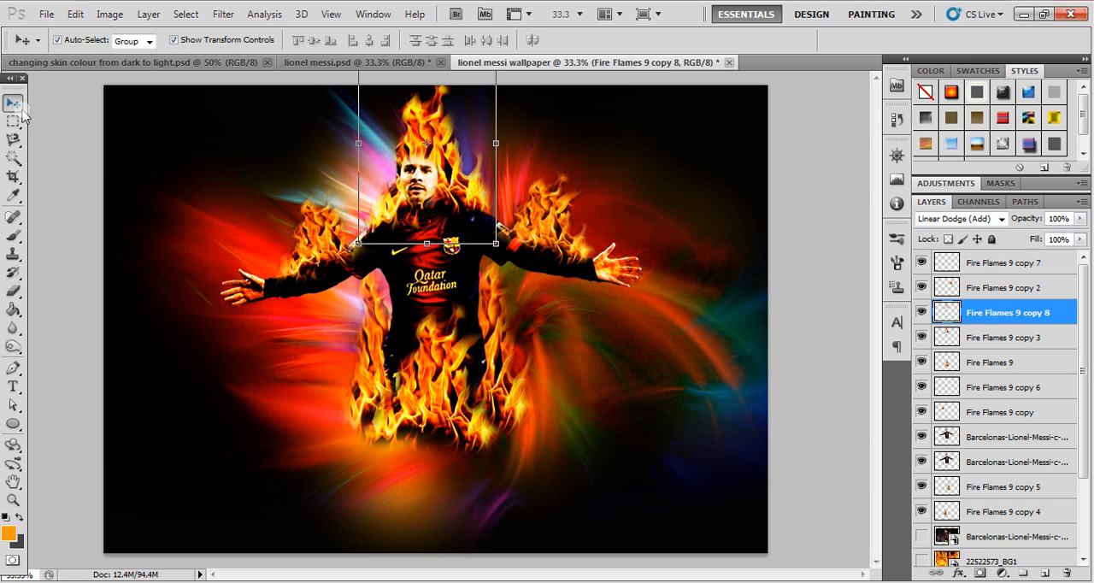
left_click(79, 161)
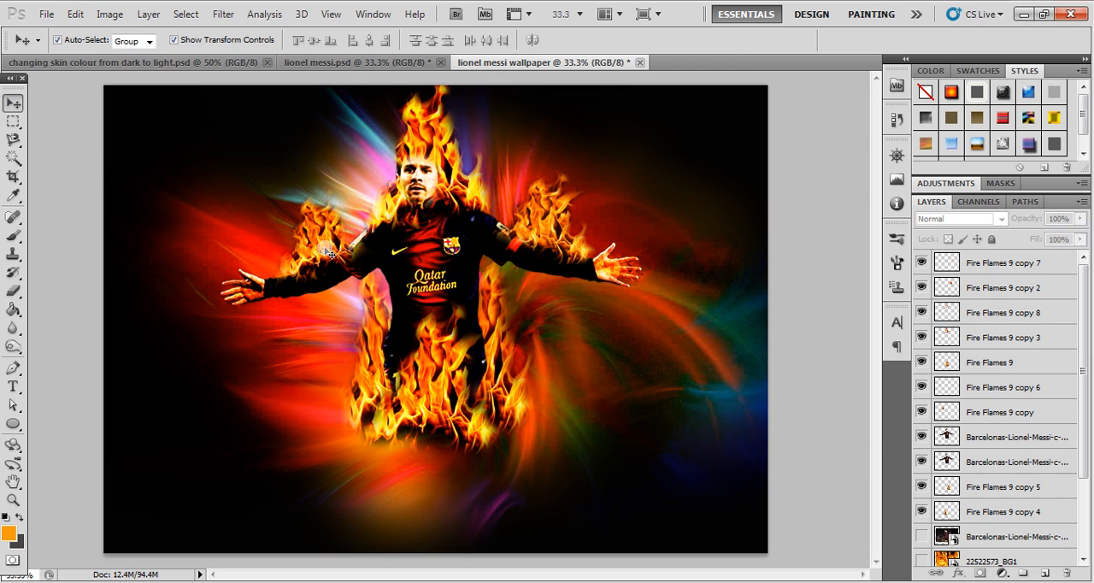
- Toggle the visibility of the Fire Flames 9 copy 6 and copy 3 layers to compare their effect on the image
left_click(323, 244)
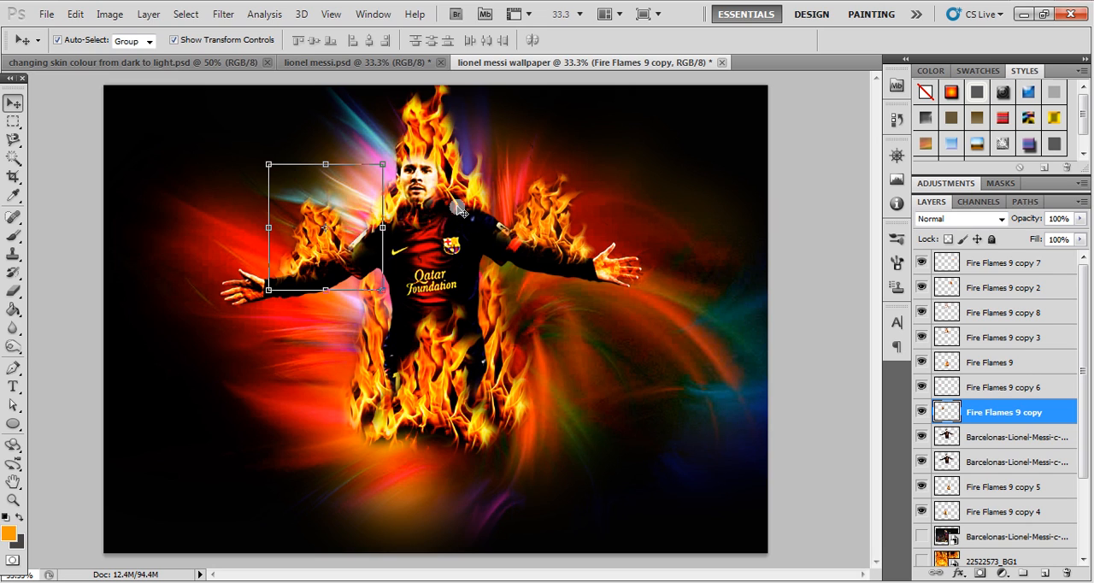
left_click(990, 390)
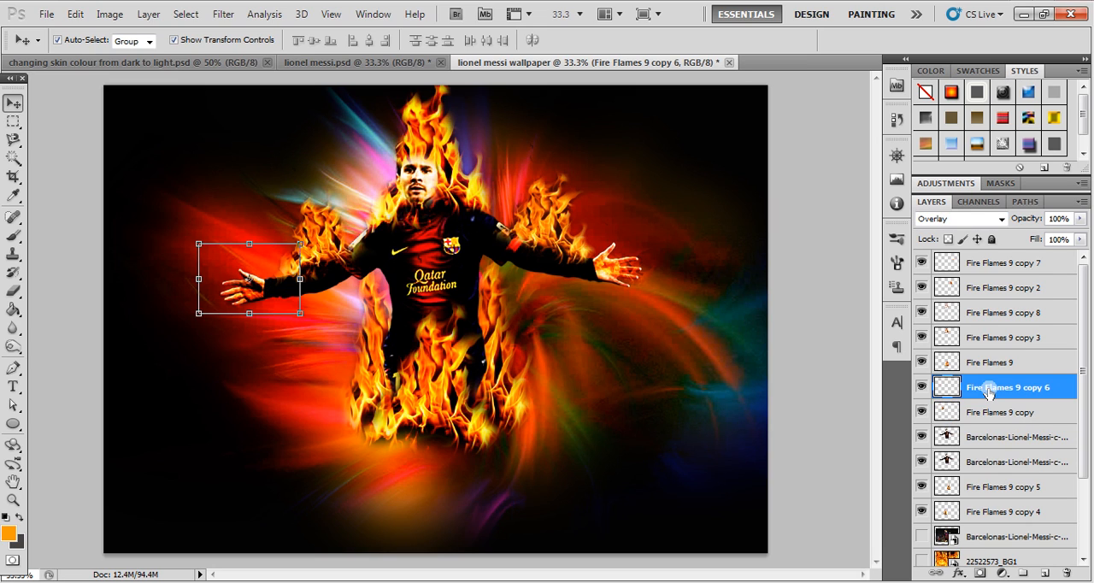
left_click(921, 389)
left_click(921, 389)
left_click(921, 390)
left_click(921, 390)
left_click(988, 338)
left_click(921, 338)
left_click(922, 338)
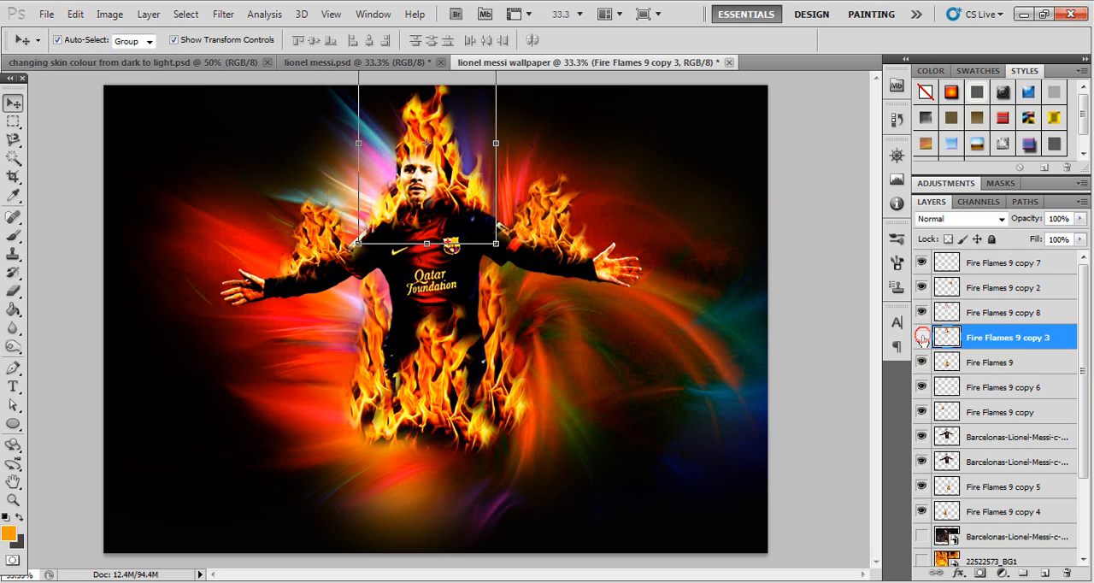
left_click(922, 338)
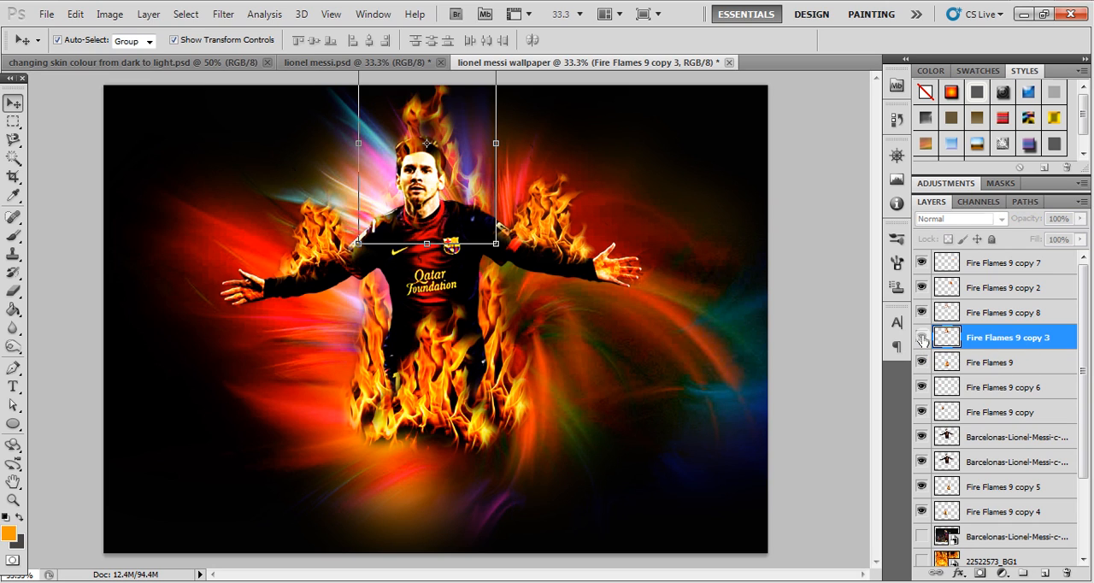
left_click(922, 338)
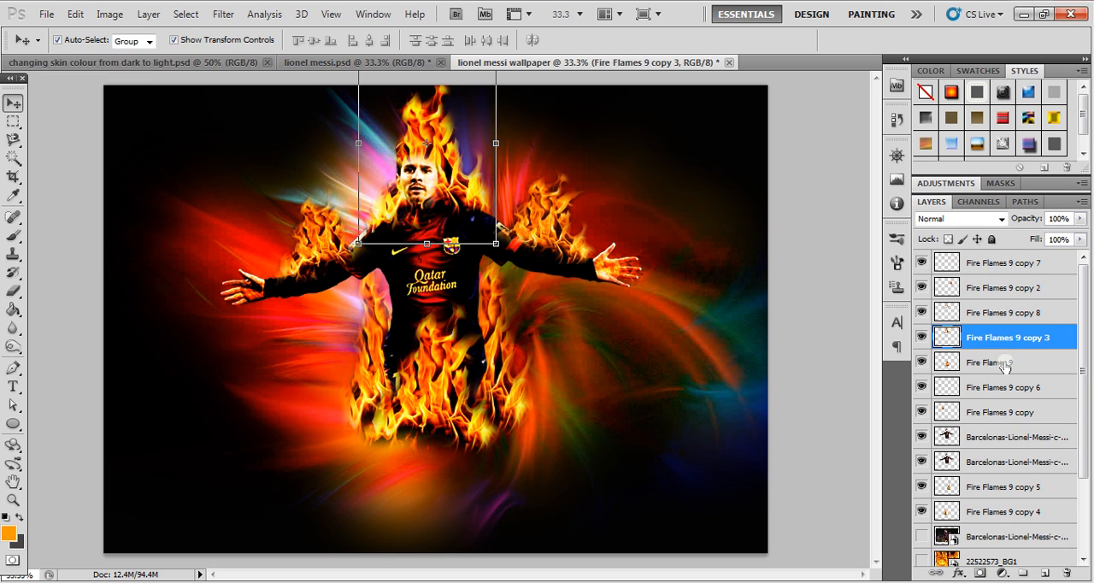
- Move the Fire Flames 9 layer above Fire Flames 9 copy 3 and set copy 3's blend mode to Soft Light
left_click_drag(1004, 366, 985, 348)
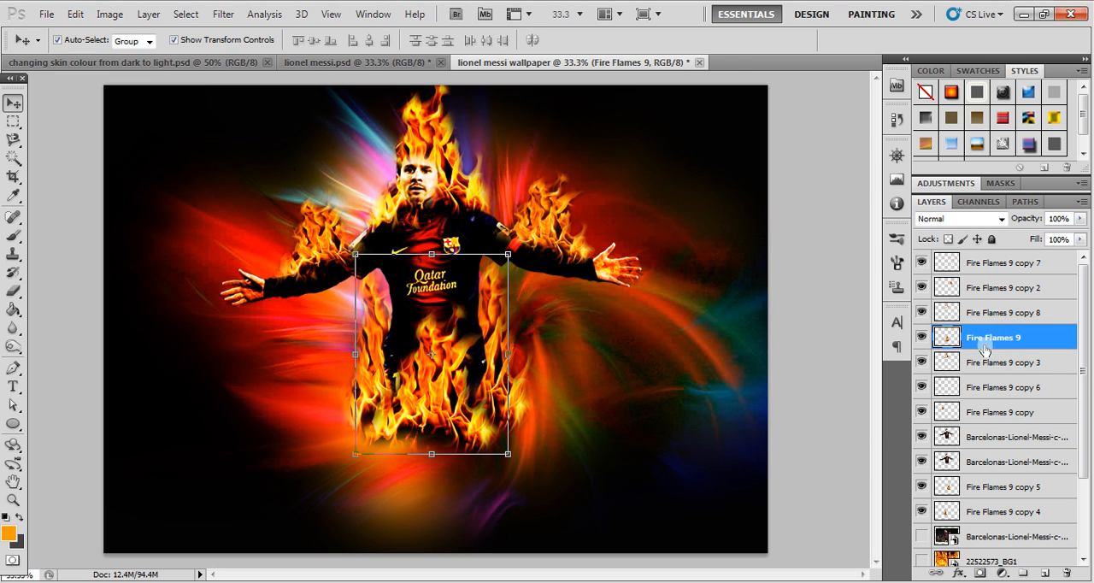
left_click(987, 365)
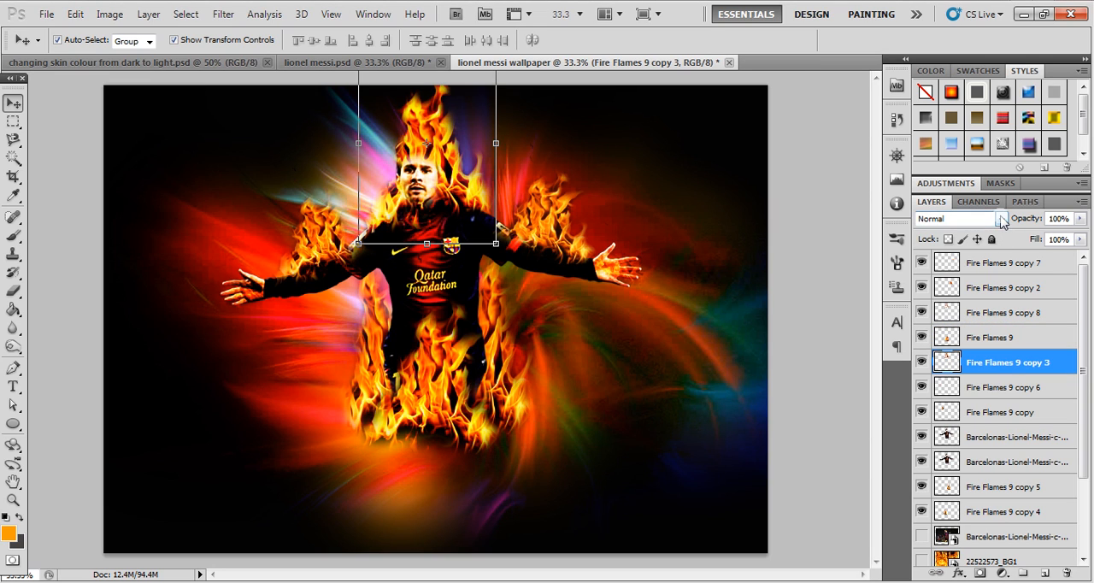
left_click(1002, 221)
key("Escape")
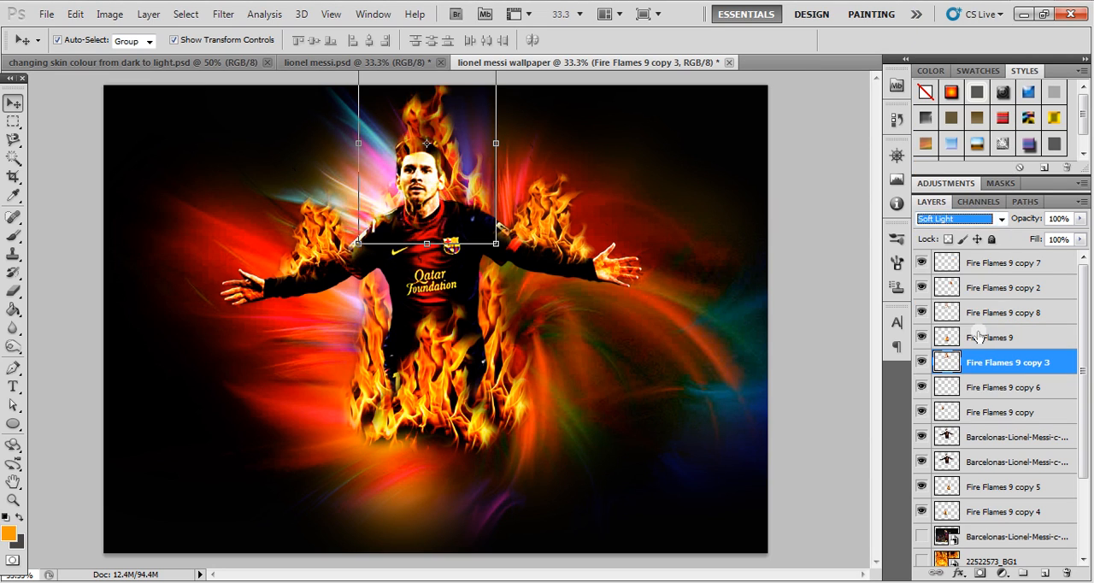
left_click(983, 337)
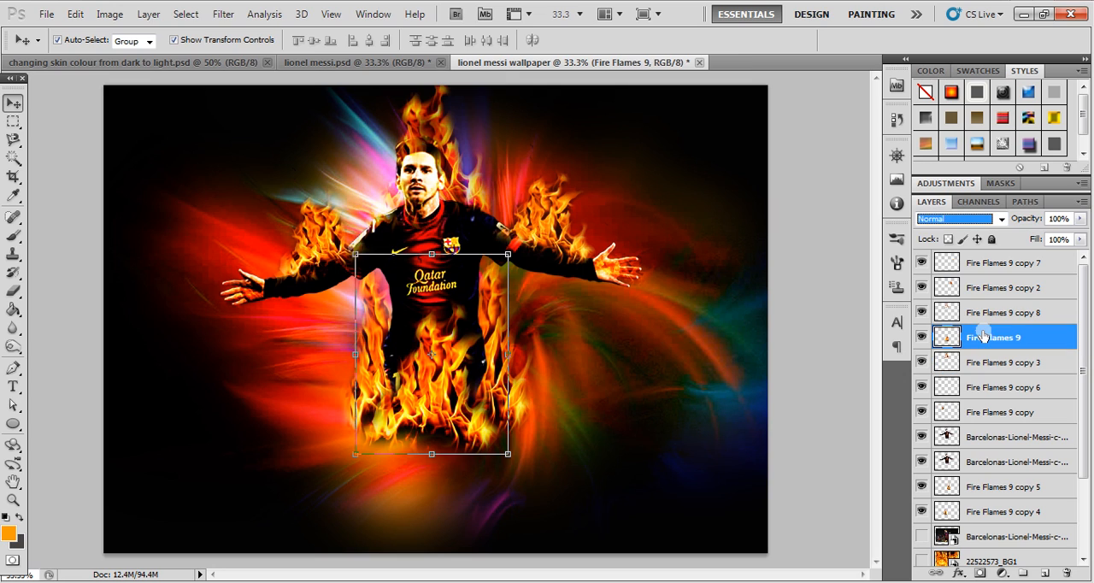
left_click(807, 318)
- Nudge the Fire Flames 9 copy 8 head flame slightly left and down so it sits closer around the head
left_click(422, 137)
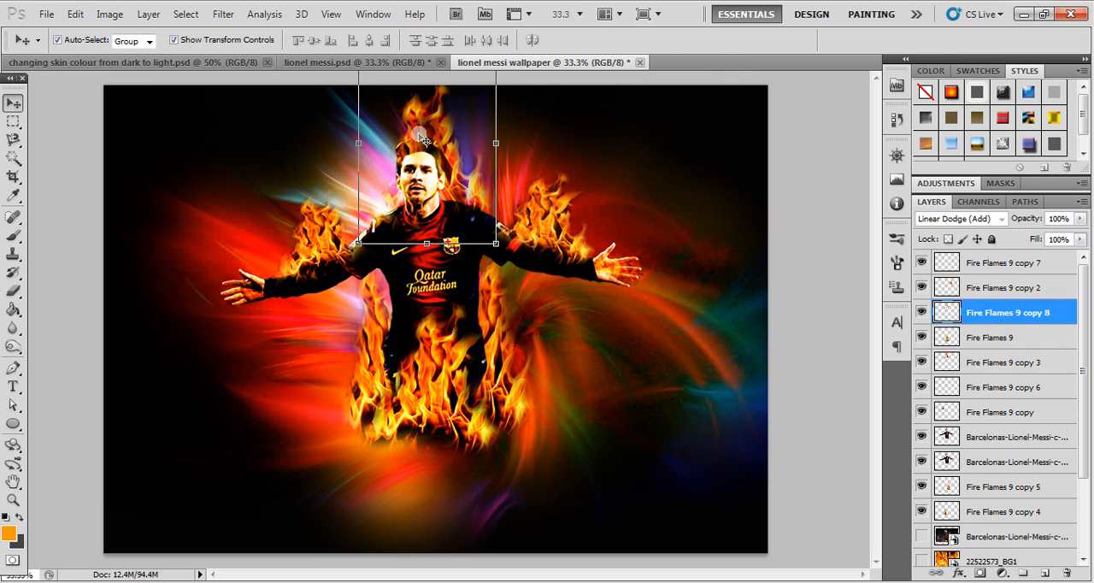
key("Left")
key("Left")
key("Left")
key("Left")
key("Left")
key("Left")
key("Left")
key("Down")
key("Down")
key("Down")
key("Down")
key("Down")
key("Down")
key("Down")
key("Down")
key("Down")
key("Left")
key("Left")
key("Down")
key("Down")
key("Down")
key("Down")
key("Down")
key("Down")
key("Down")
key("Down")
key("Down")
key("Down")
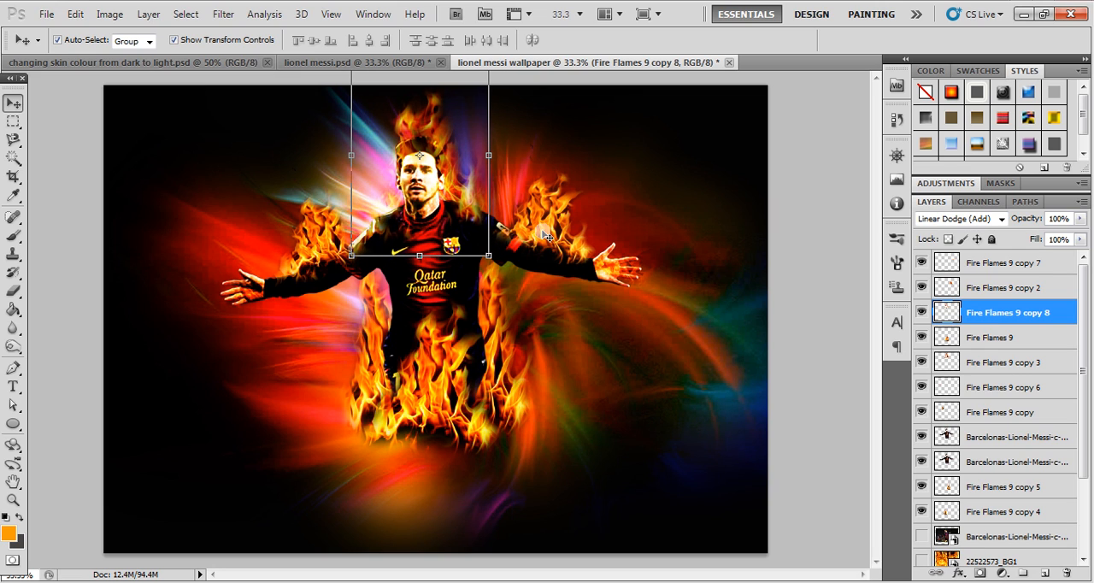
left_click(821, 275)
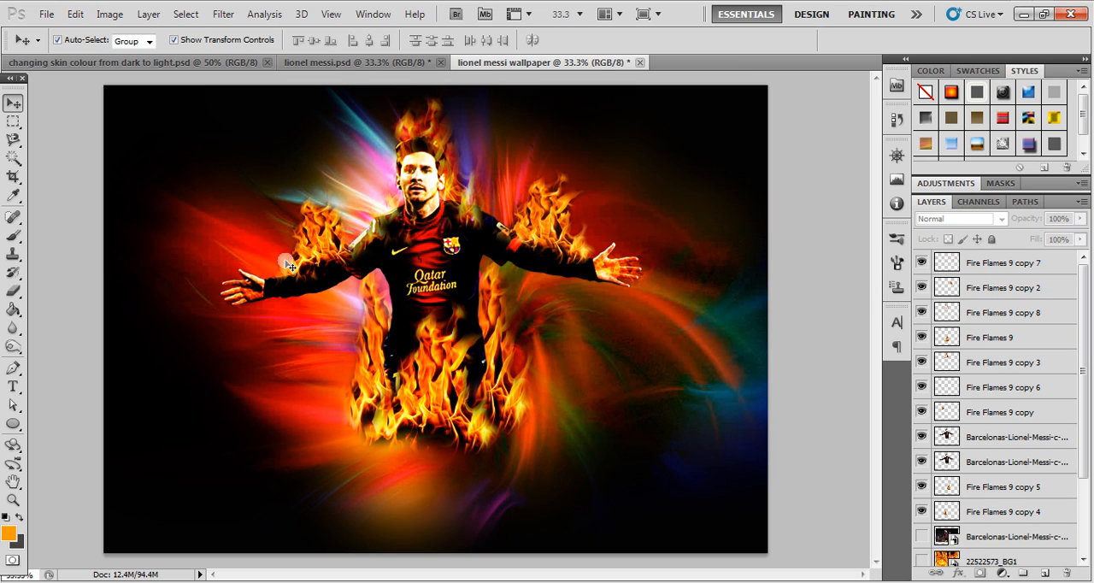
- Widen the Fire Flames 9 copy arm flame to about 111% and erase along its upper inner edge with the 150-size eraser
left_click(318, 253)
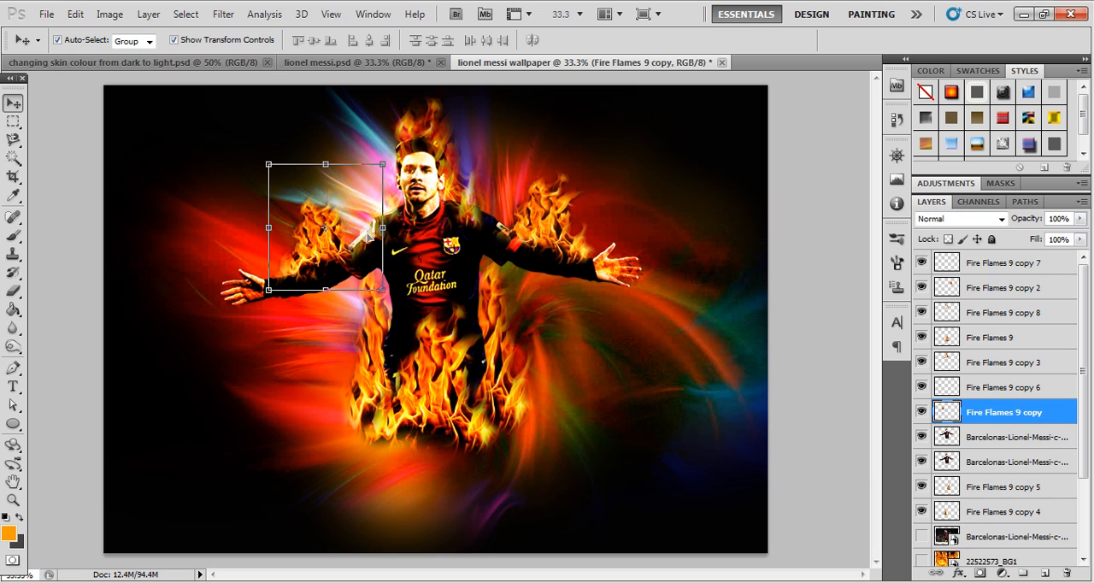
left_click_drag(379, 227, 395, 228)
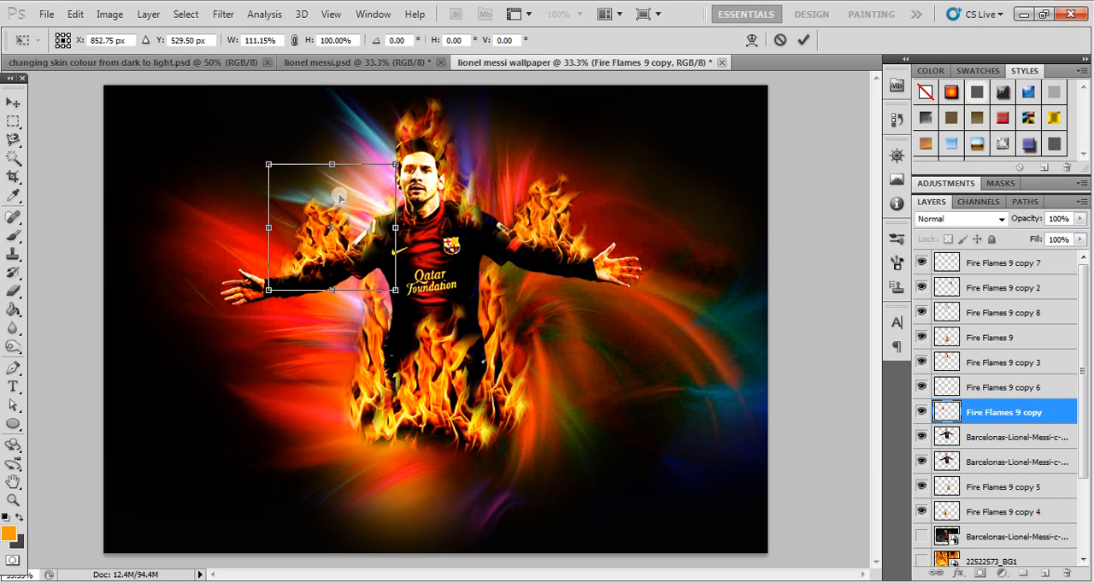
key("Return")
key("e")
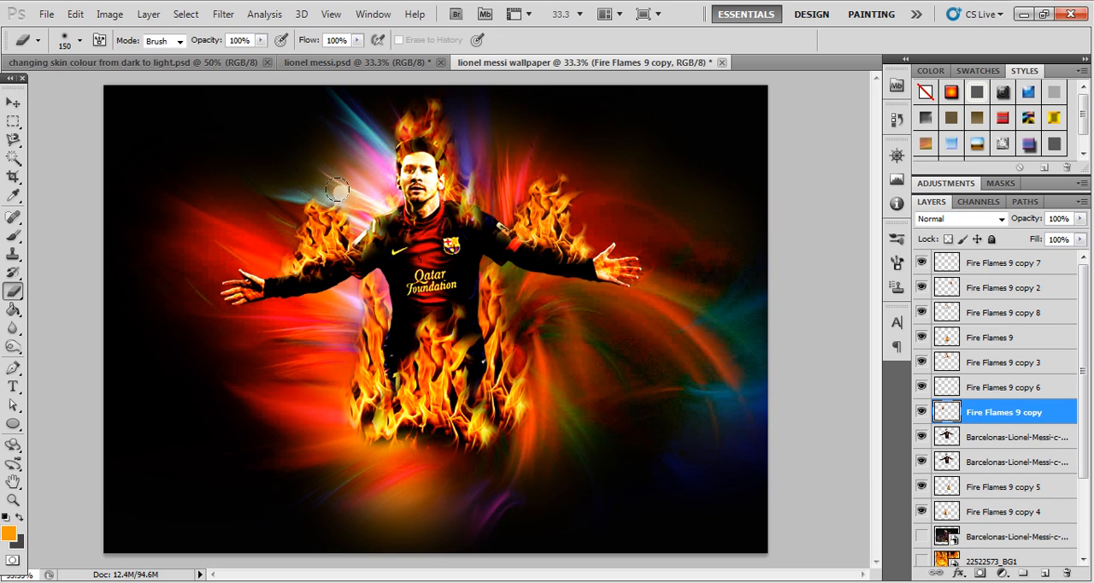
left_click_drag(351, 218, 348, 190)
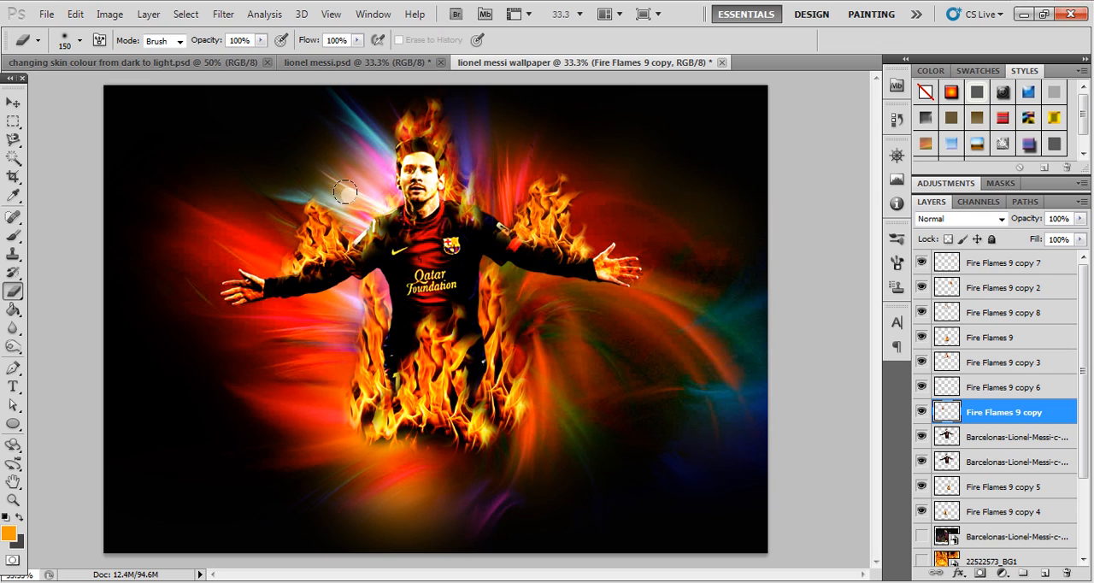
- Scale the Fire Flames 9 copy 2 arm flame to about 74%, fit it on the sleeve and erase its upper edge nearest the shoulder
left_click(13, 101)
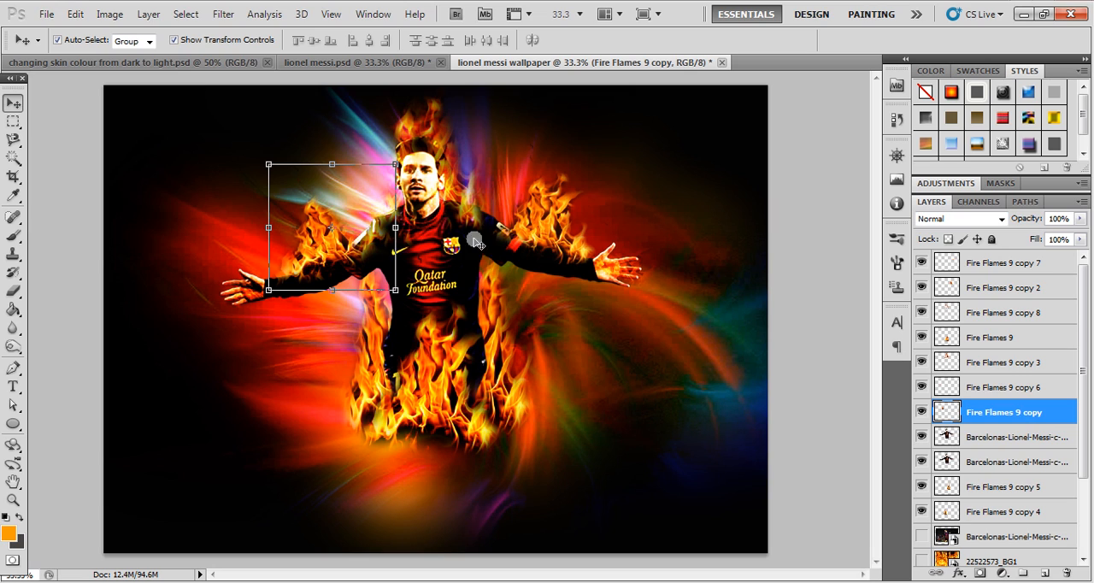
left_click(531, 185)
left_click_drag(603, 141, 577, 178)
left_click_drag(549, 235, 557, 237)
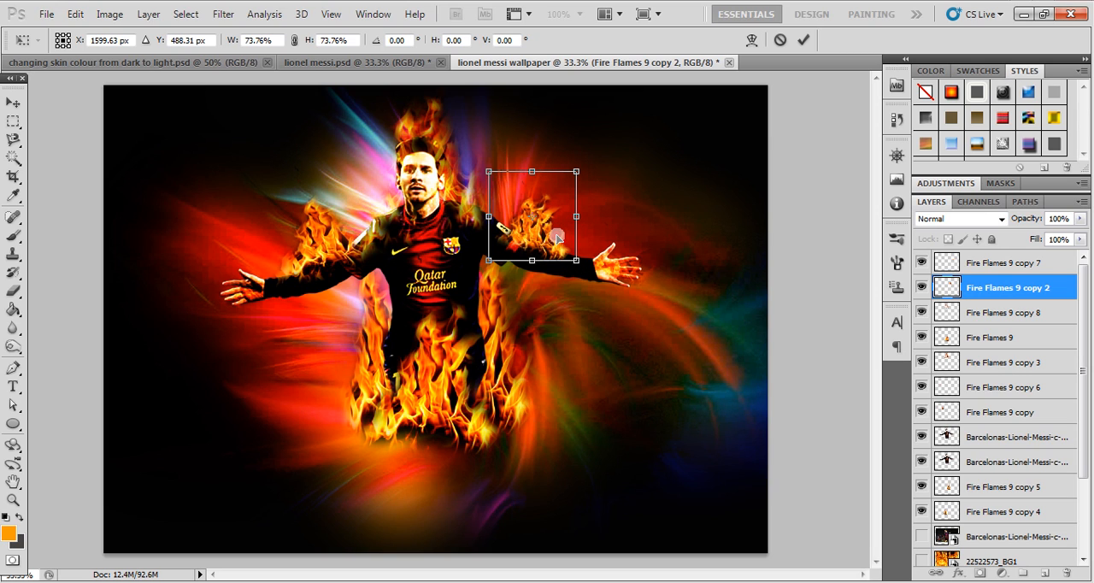
key("Return")
key("e")
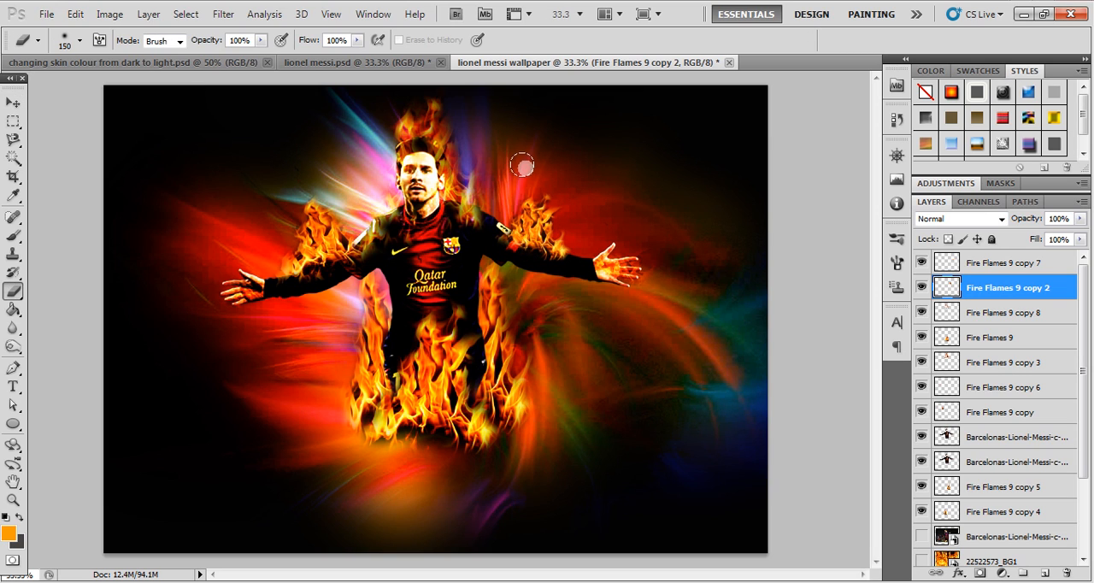
mouse_move(530, 183)
left_mouse_down()
mouse_move(501, 205)
mouse_move(517, 206)
mouse_move(509, 193)
left_mouse_up()
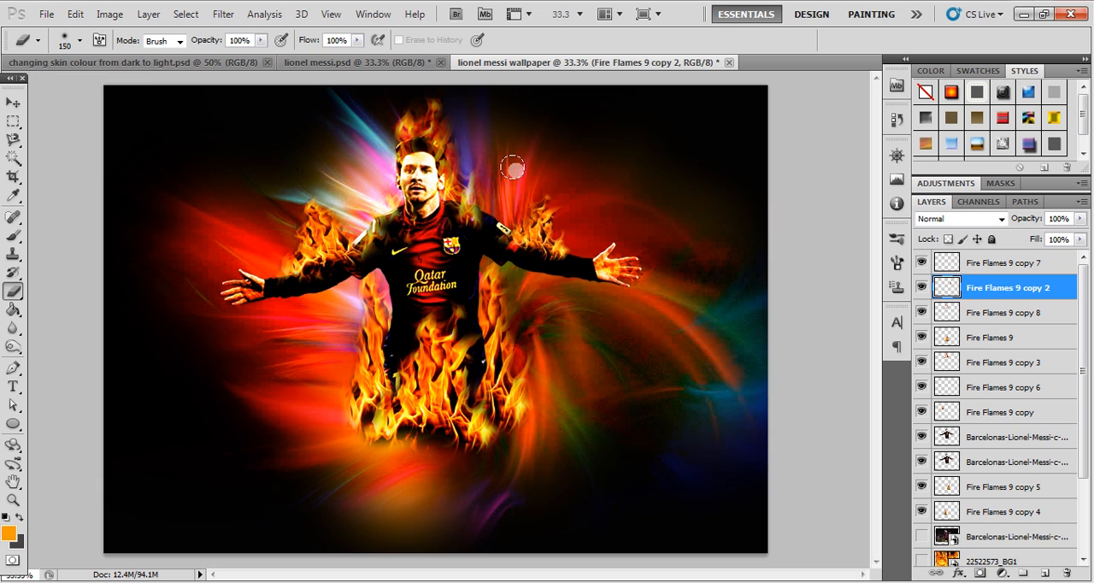
left_click(14, 100)
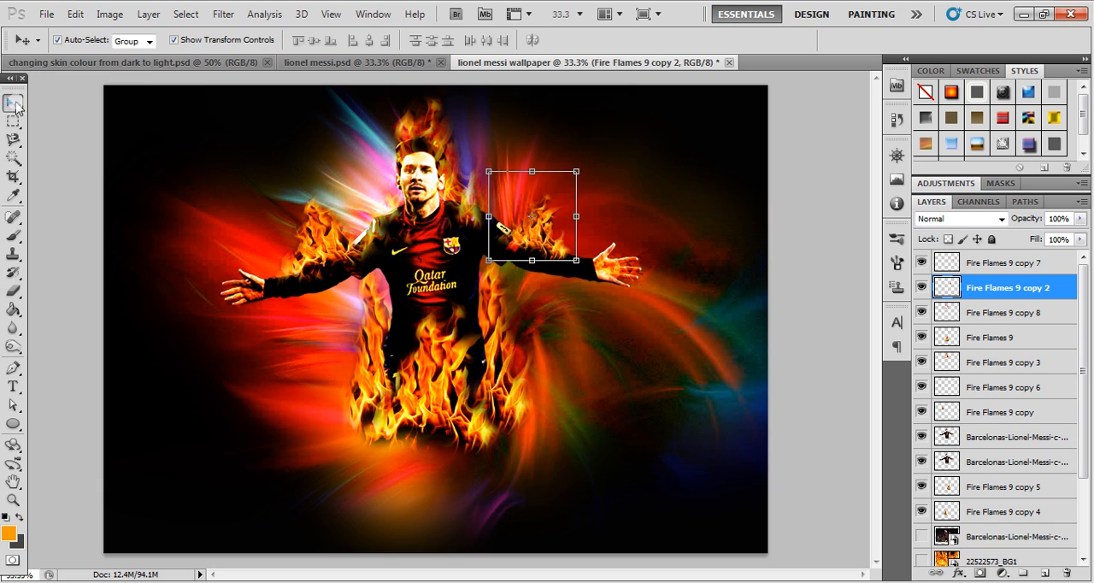
left_click(318, 236)
key("e")
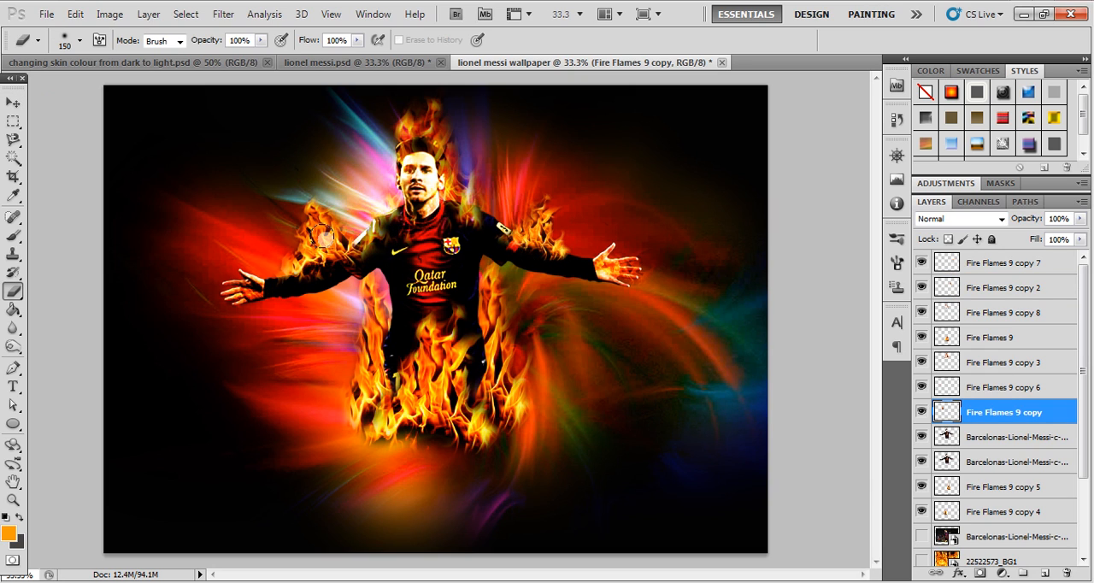
mouse_move(341, 225)
left_mouse_down()
mouse_move(329, 199)
mouse_move(292, 187)
mouse_move(294, 213)
mouse_move(276, 225)
mouse_move(275, 240)
mouse_move(351, 248)
left_mouse_up()
key("ctrl+z")
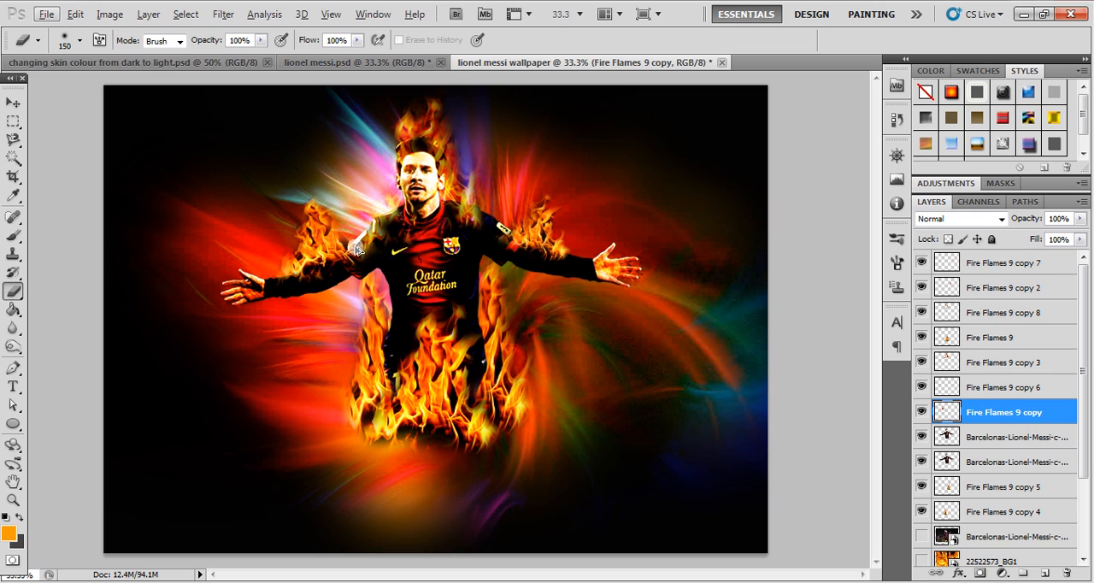
left_click(357, 248, "ctrl")
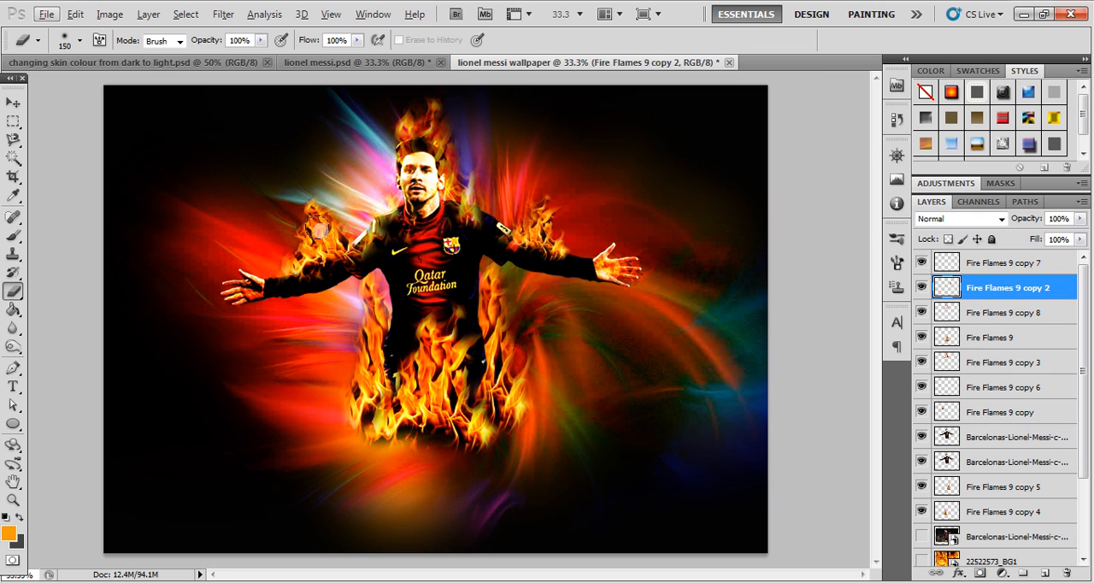
- Touch up the Fire Flames 9 copy arm flame with the eraser and trim the outer edge of the copy 8 head flame
left_click(13, 102)
left_click(334, 245)
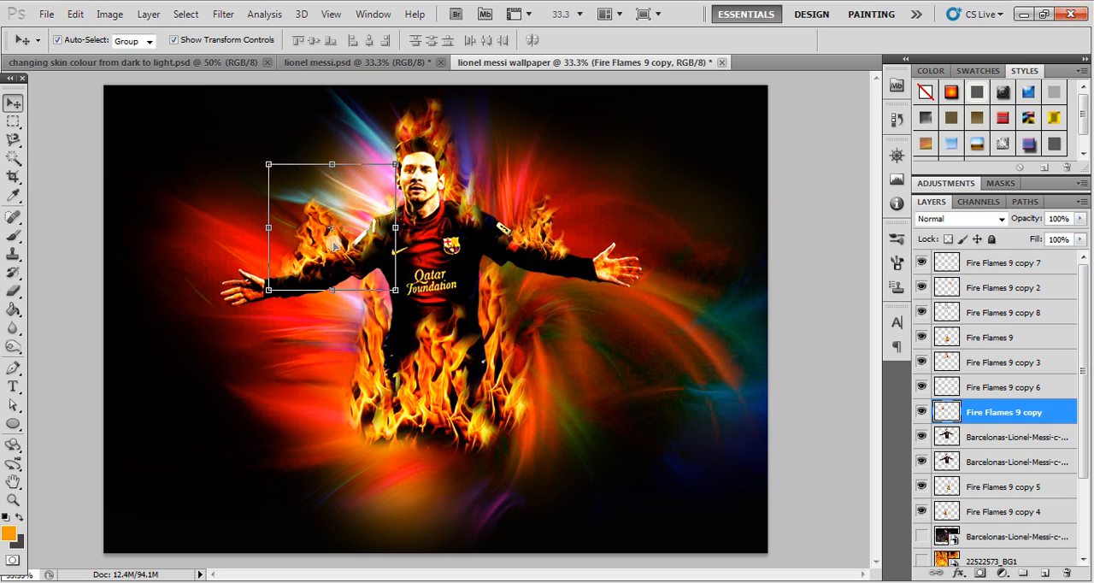
key("e")
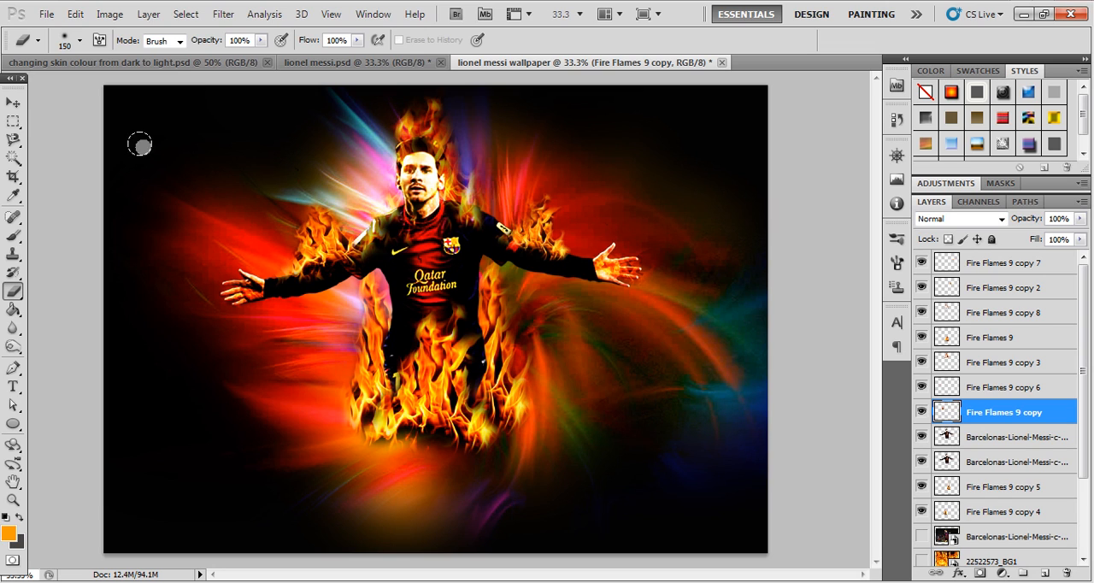
left_click(12, 102)
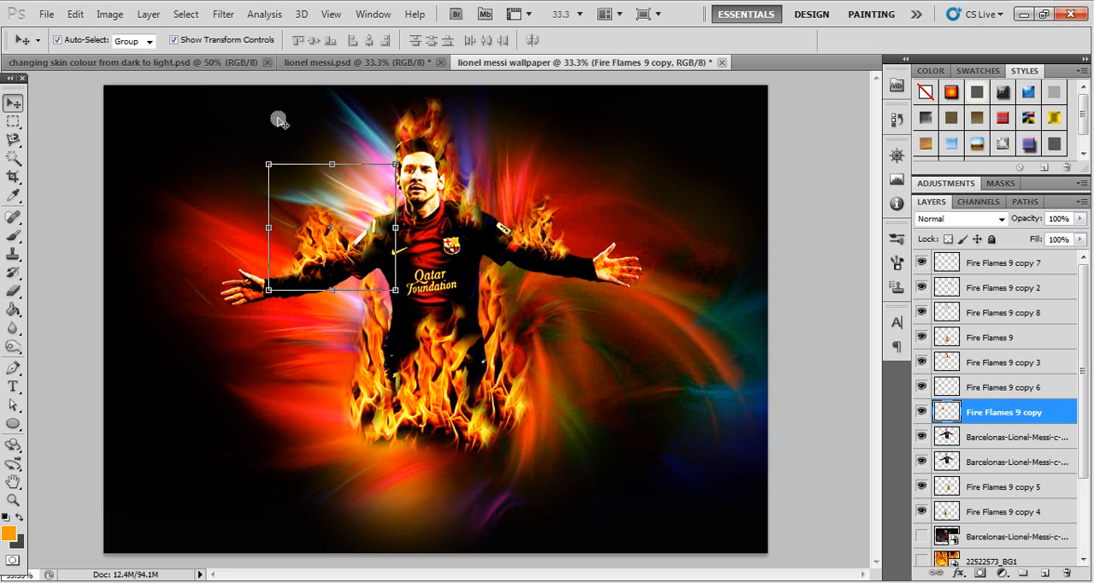
left_click(408, 133)
key("e")
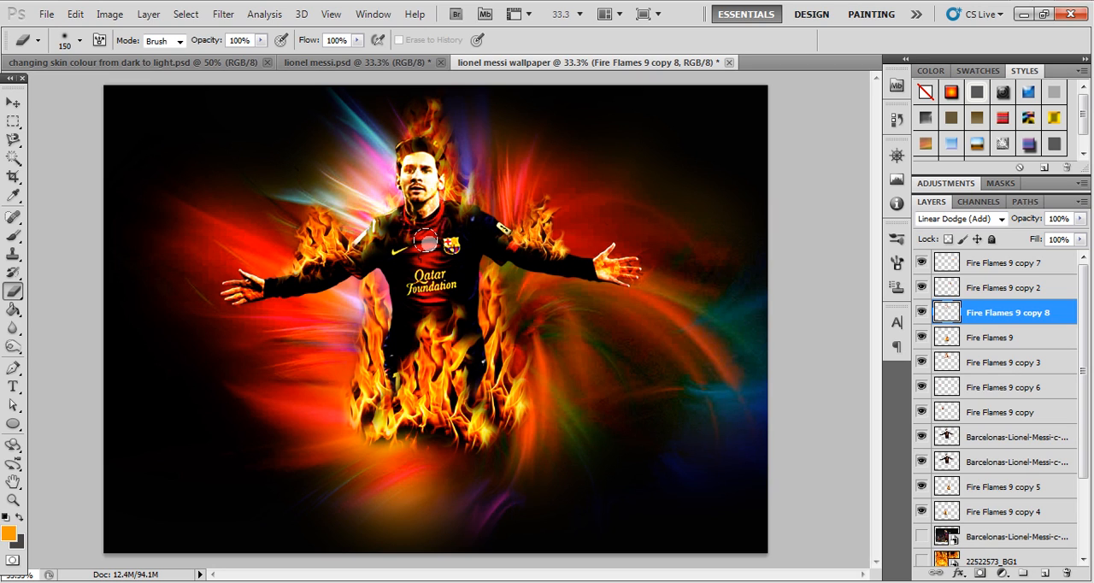
- Erase the outer edge of the Fire Flames 9 copy 4 flame along the left side of the legs
left_click(13, 102)
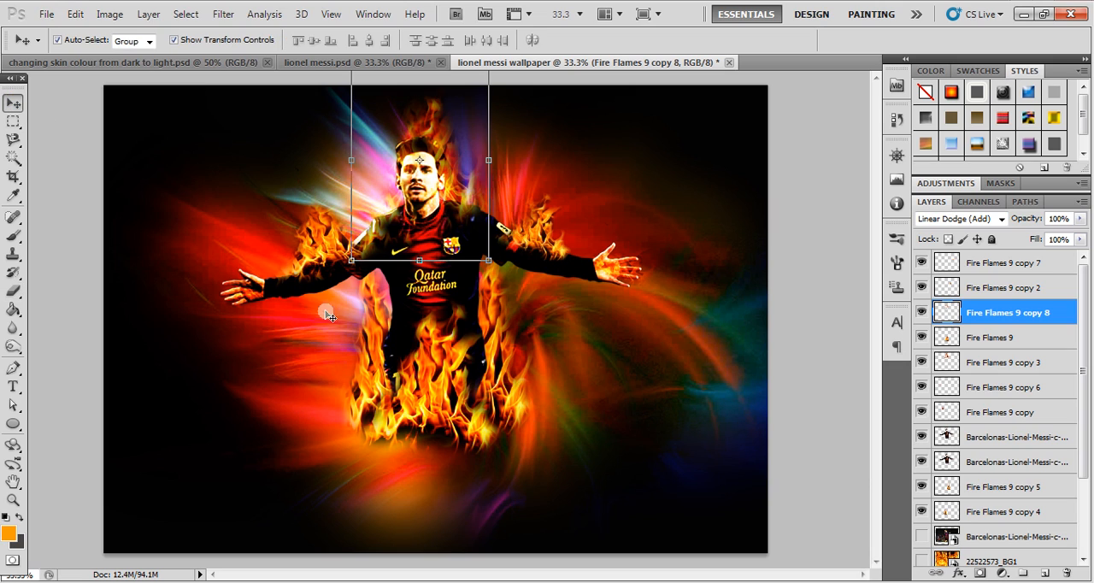
left_click(374, 330)
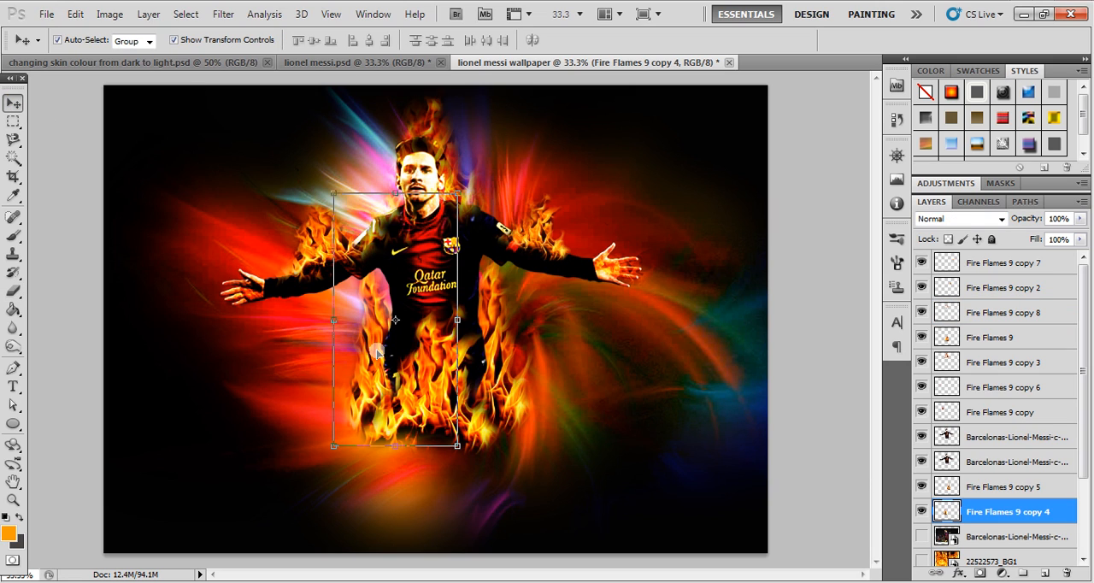
key("e")
left_click_drag(342, 367, 344, 409)
key("ctrl+z")
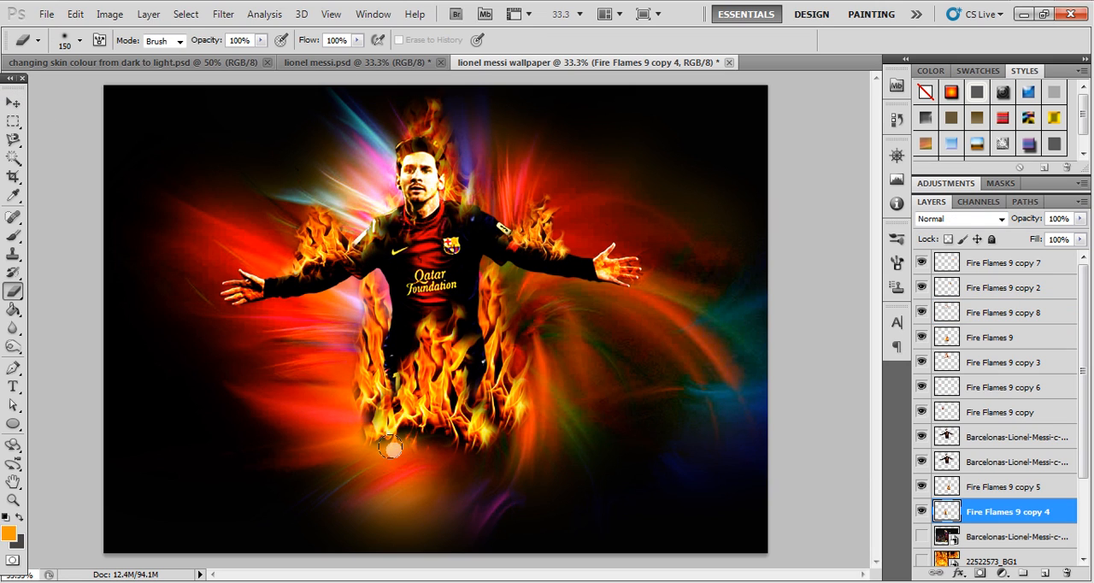
- Erase the outer upper part of the Fire Flames 9 copy flame so it hugs the left arm more closely
left_click(12, 103)
left_click(312, 248)
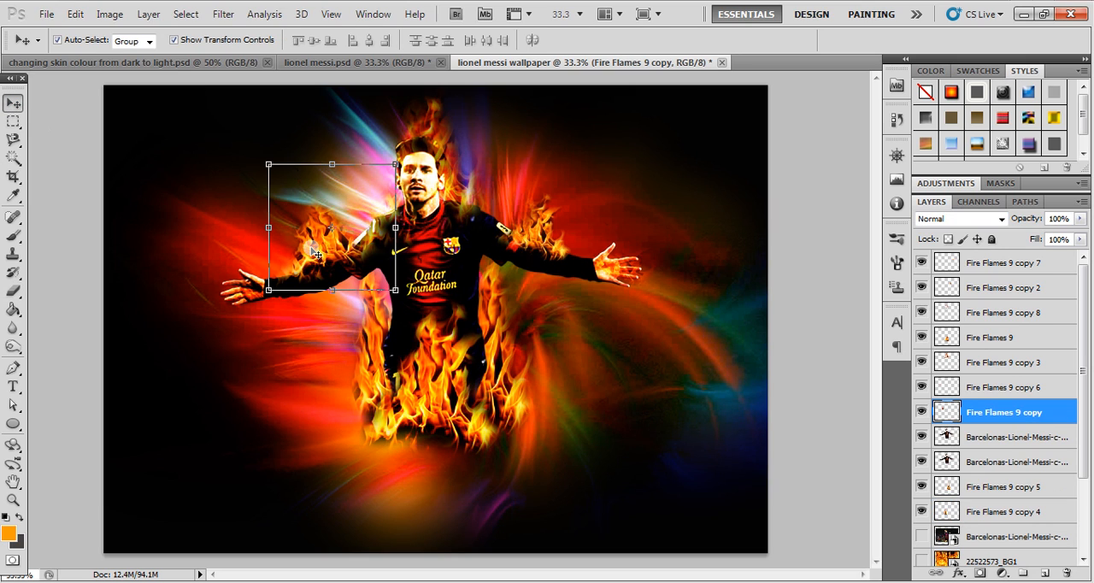
key("e")
mouse_move(283, 198)
left_mouse_down()
mouse_move(303, 235)
mouse_move(293, 233)
left_mouse_up()
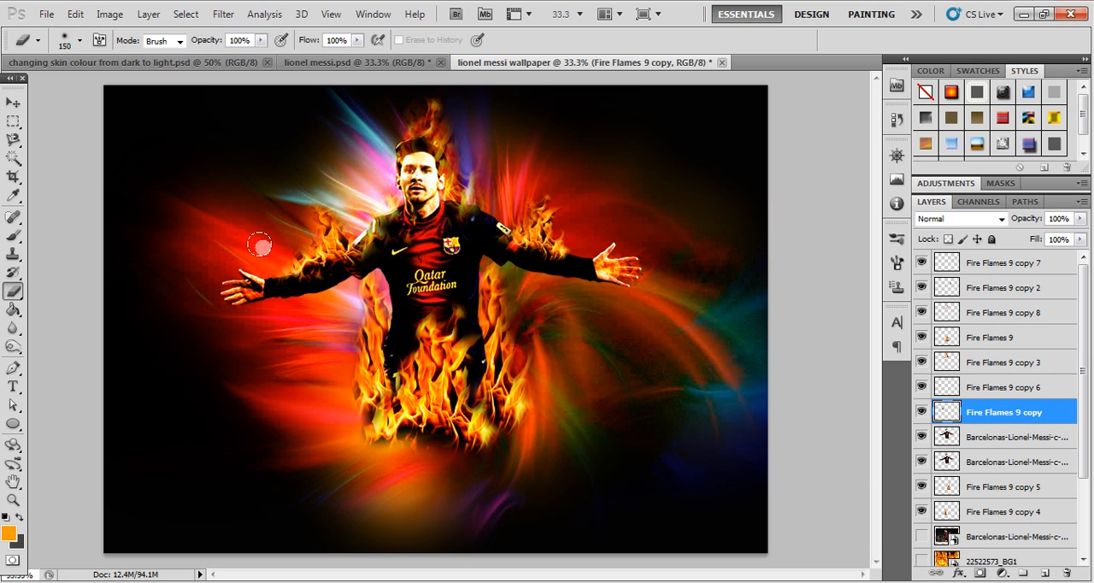
- Erase the outer edge of the Fire Flames 9 copy 5 flame along the right side of the legs
left_click(12, 103)
left_click(73, 153)
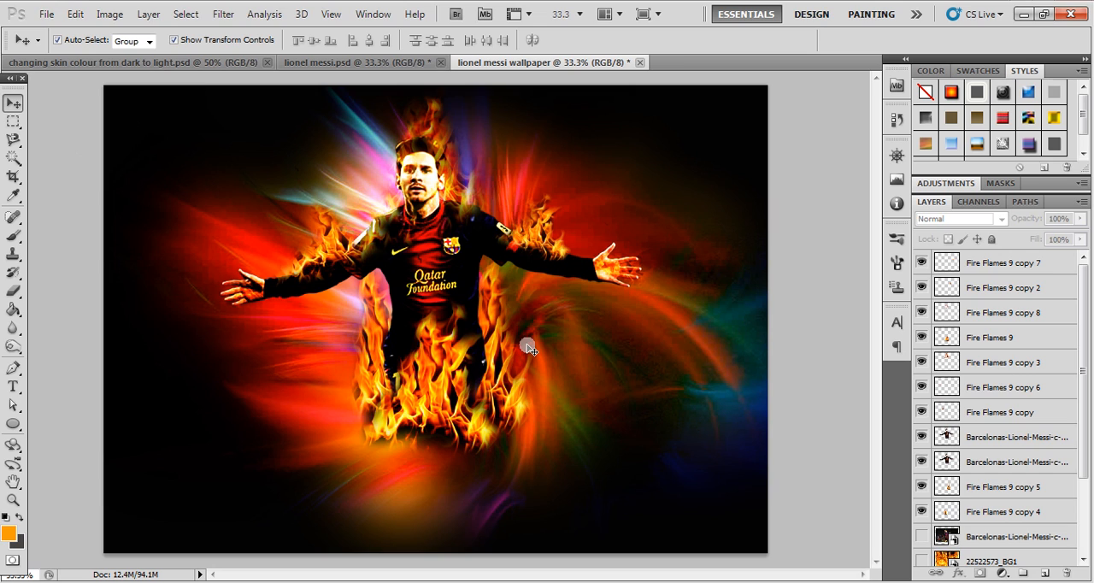
left_click(493, 317)
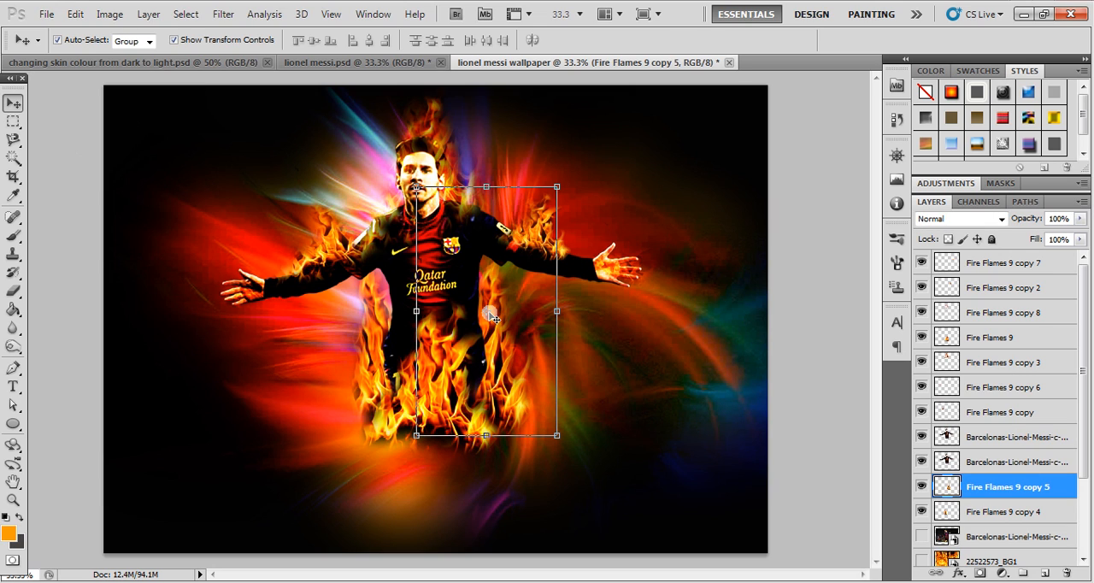
key("e")
mouse_move(518, 340)
left_mouse_down()
mouse_move(501, 393)
mouse_move(507, 419)
left_mouse_up()
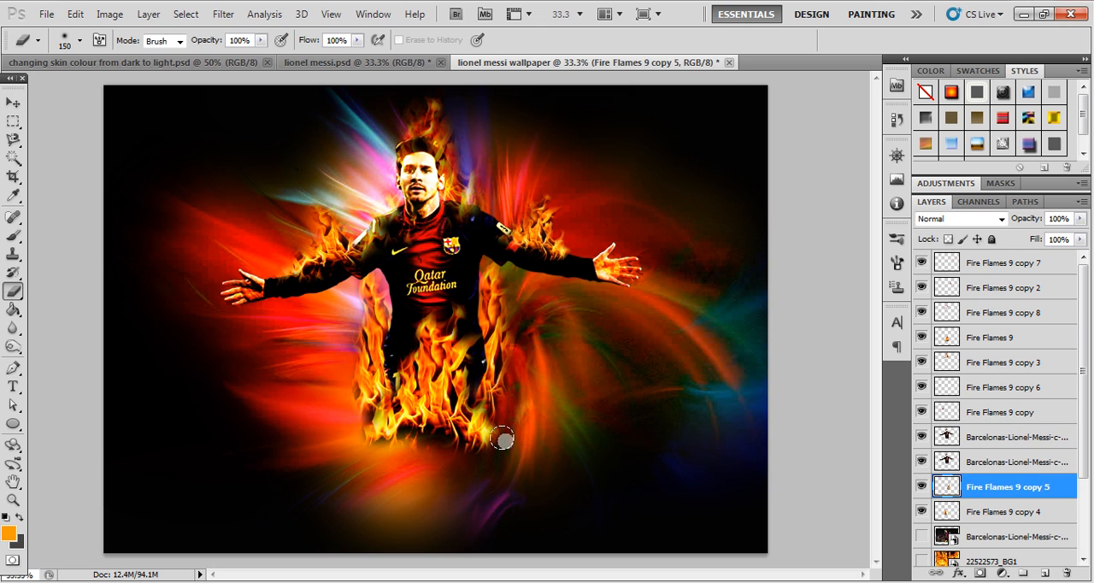
- Erase the lower outer edges of the Fire Flames 9 flame at the base of the figure
left_click(13, 103)
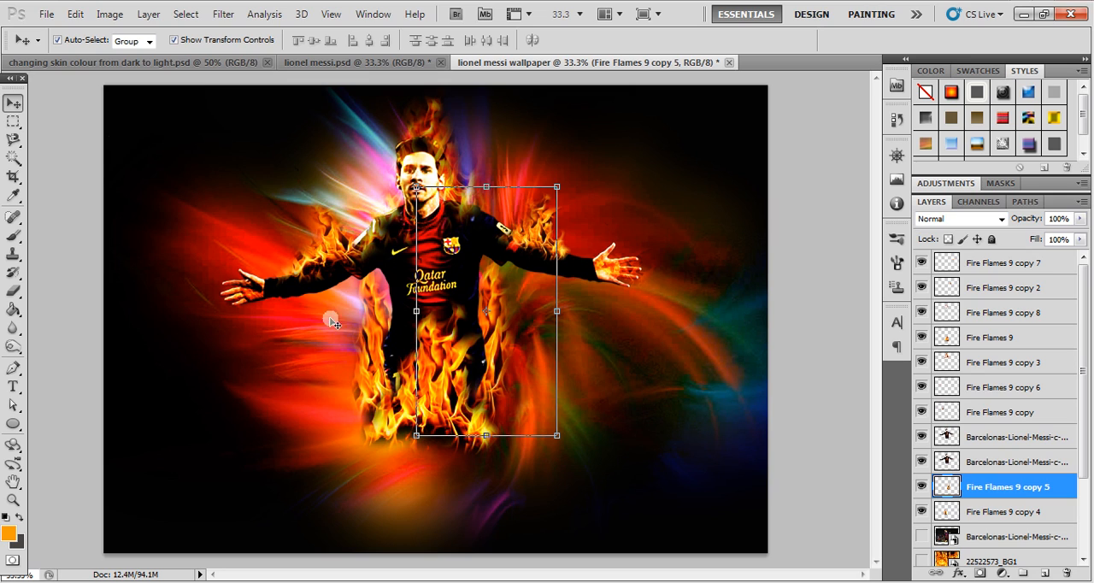
left_click(463, 384)
key("e")
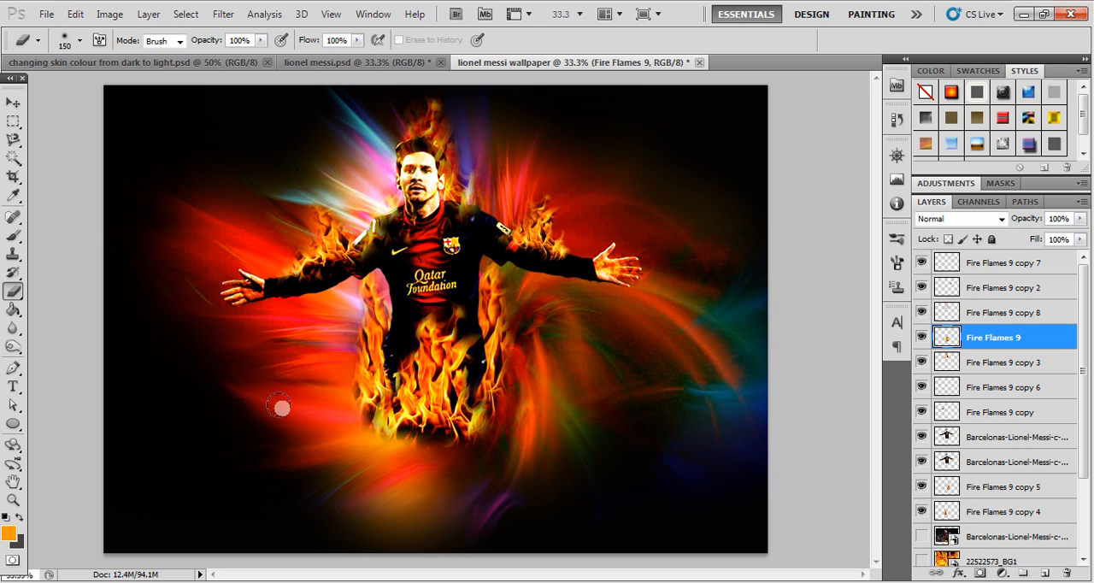
- Merge the two visible Messi cutout layers into a single layer
left_click(13, 103)
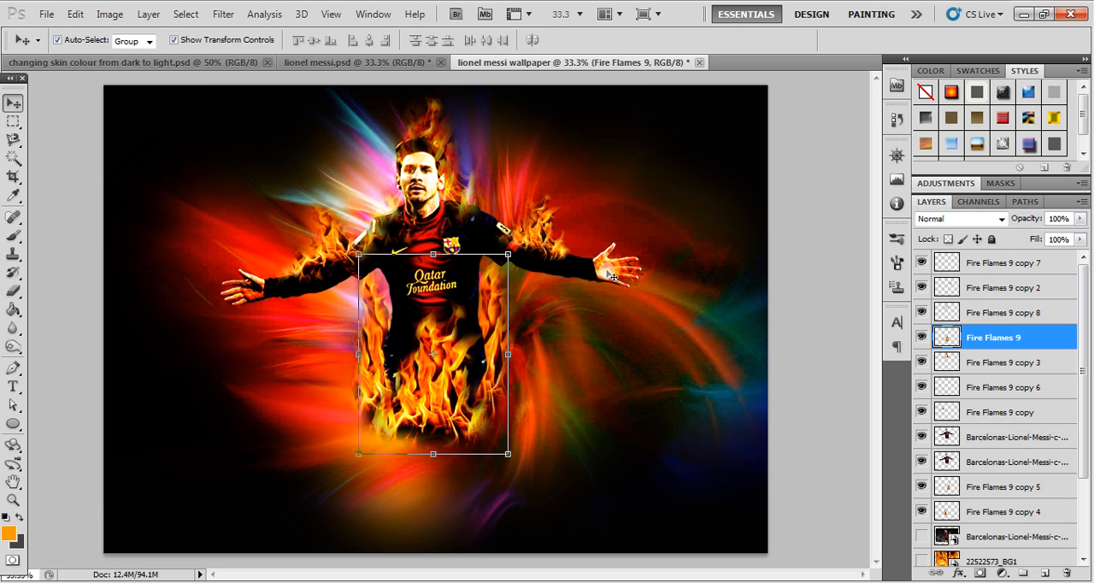
left_click(586, 275)
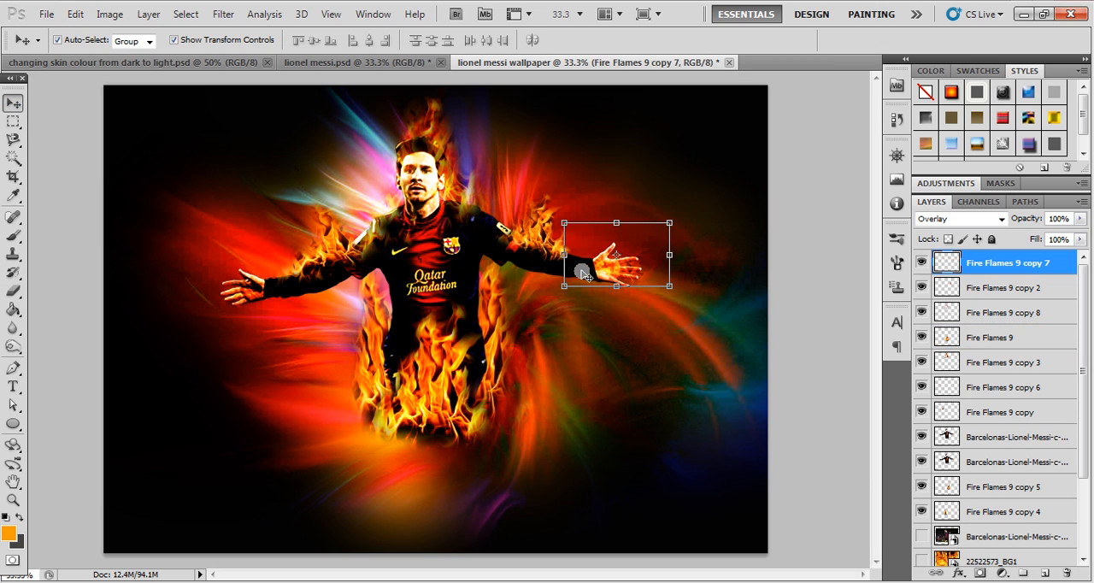
left_click(435, 250)
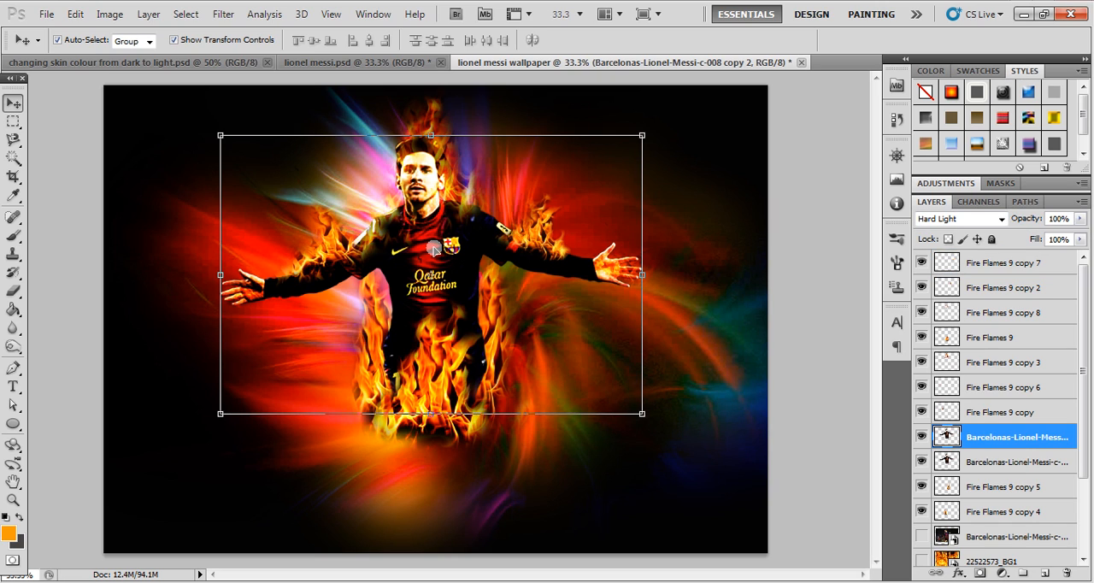
left_click(973, 463, "shift")
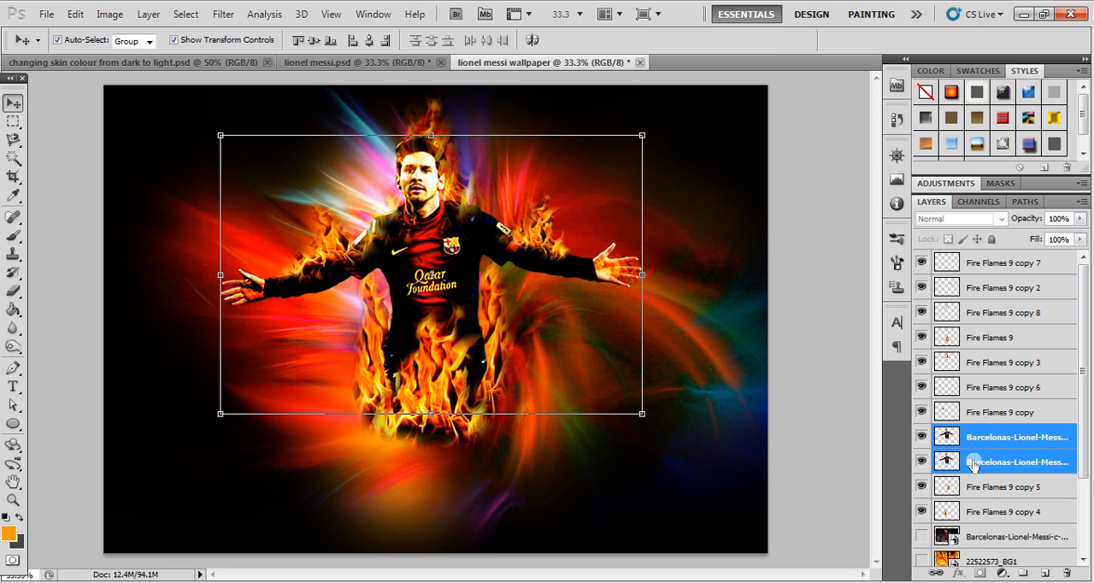
key("ctrl+e")
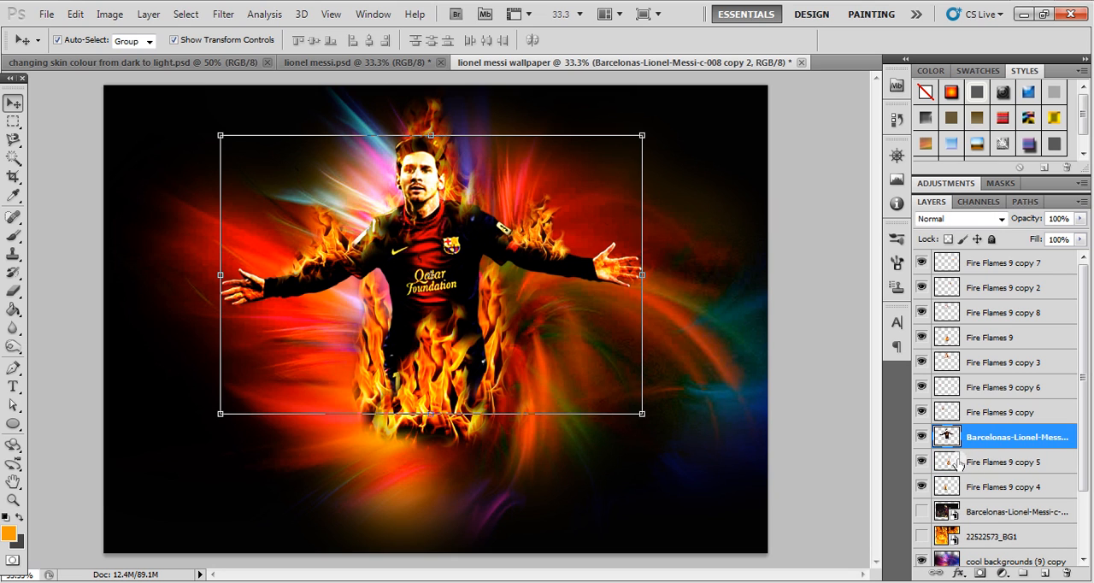
- Darken the merged Messi layer with Levels by setting the black input level to 49, and deselect the layer
left_click(110, 15)
mouse_move(134, 55)
left_click(301, 69)
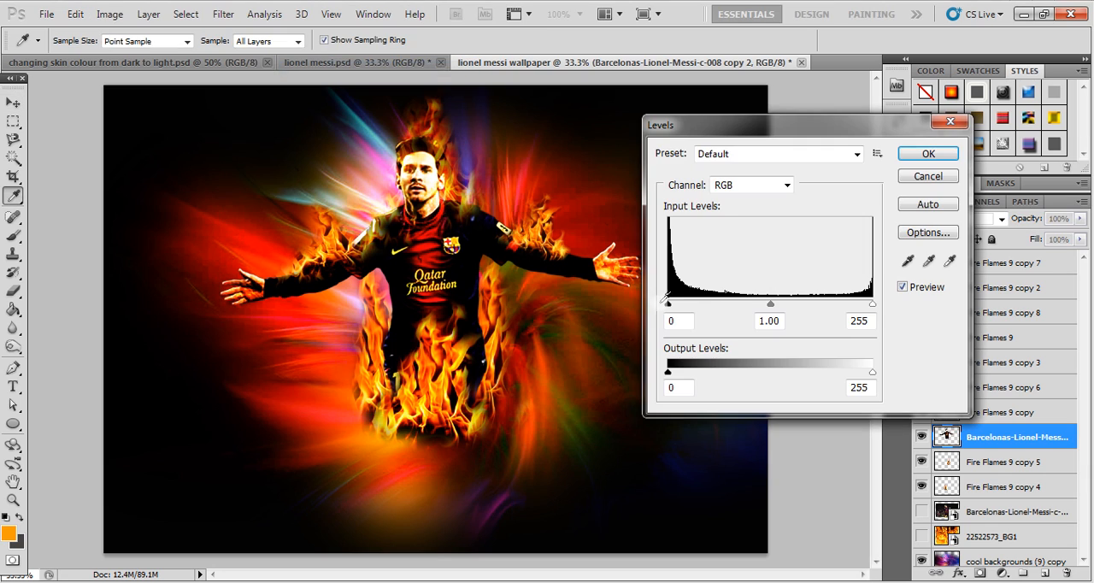
left_click_drag(669, 304, 708, 315)
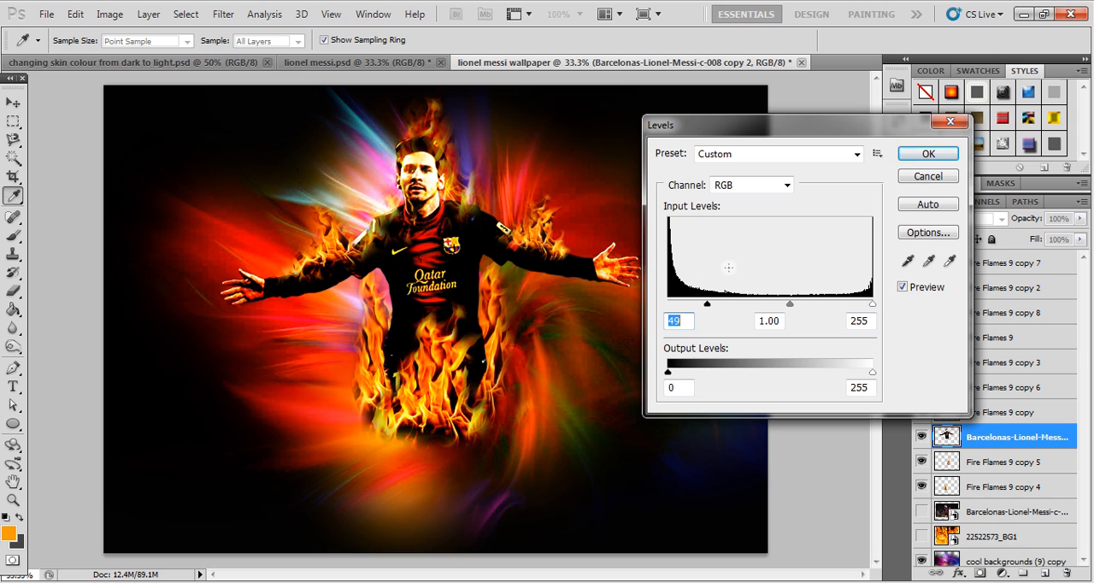
left_click(927, 154)
key("v")
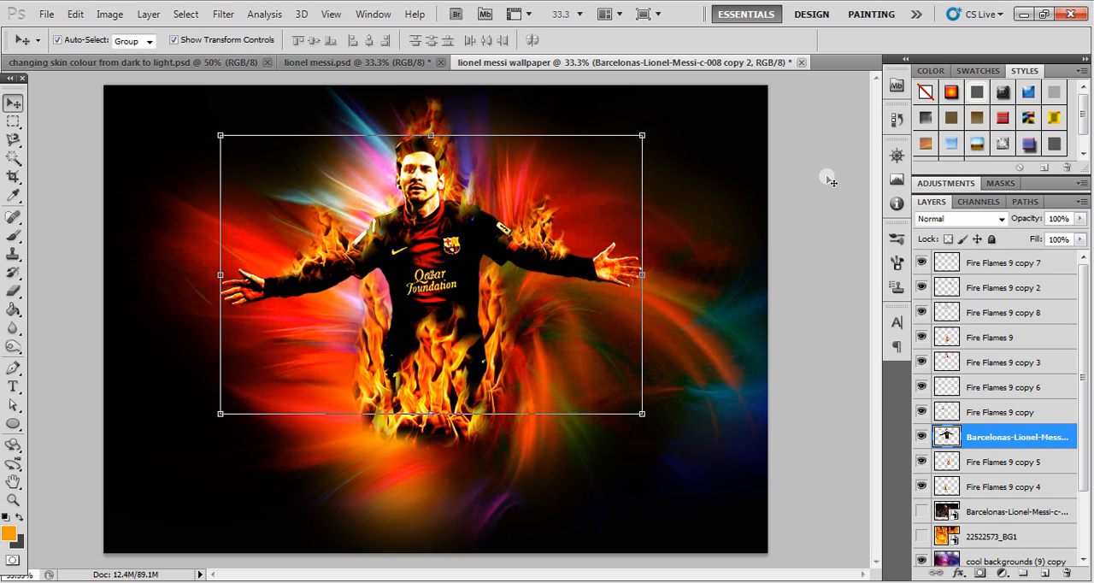
left_click(829, 182)
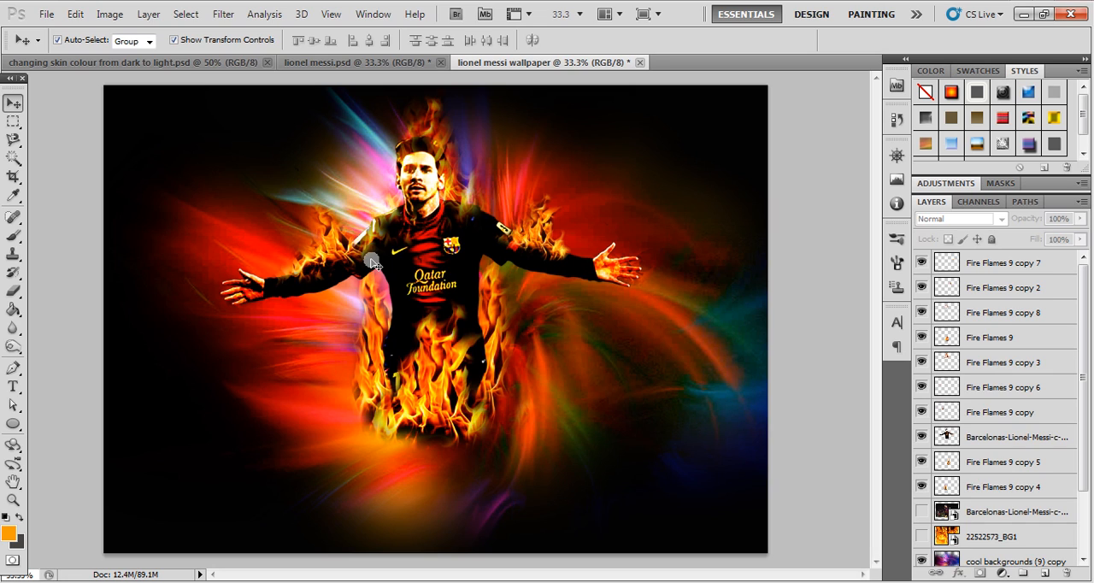
- Add the text "GOD" in white Arial Black beside the figure's legs, over the red glow
left_click(13, 386)
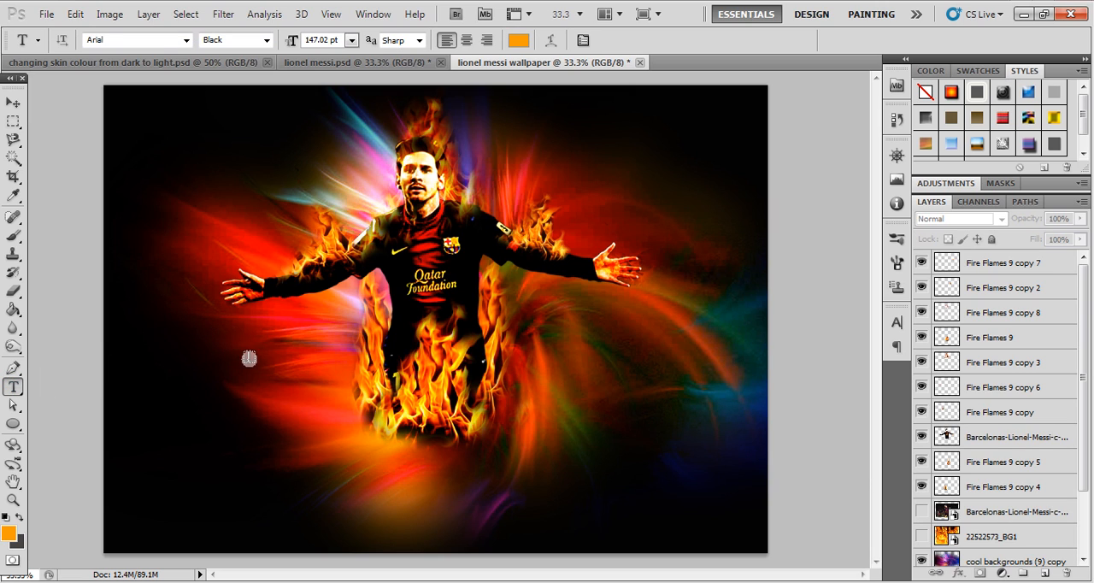
left_click(269, 396)
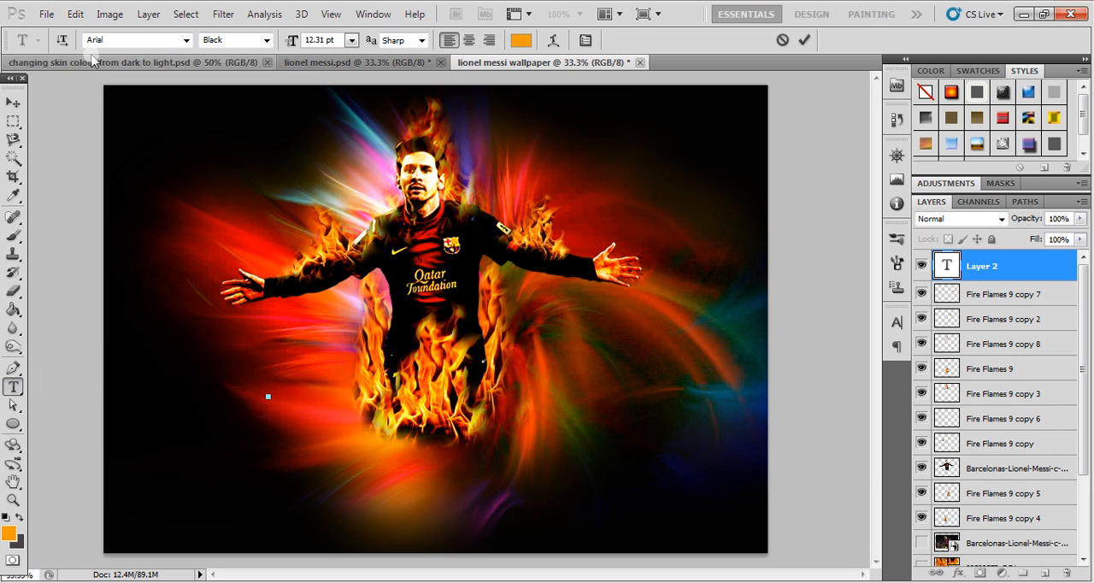
left_click(521, 41)
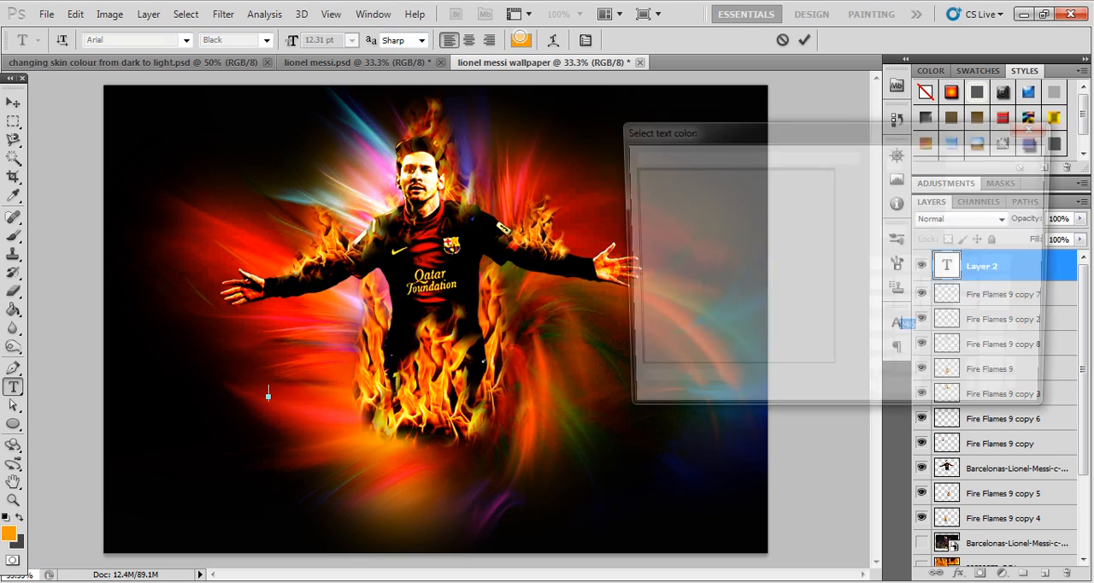
left_click(632, 163)
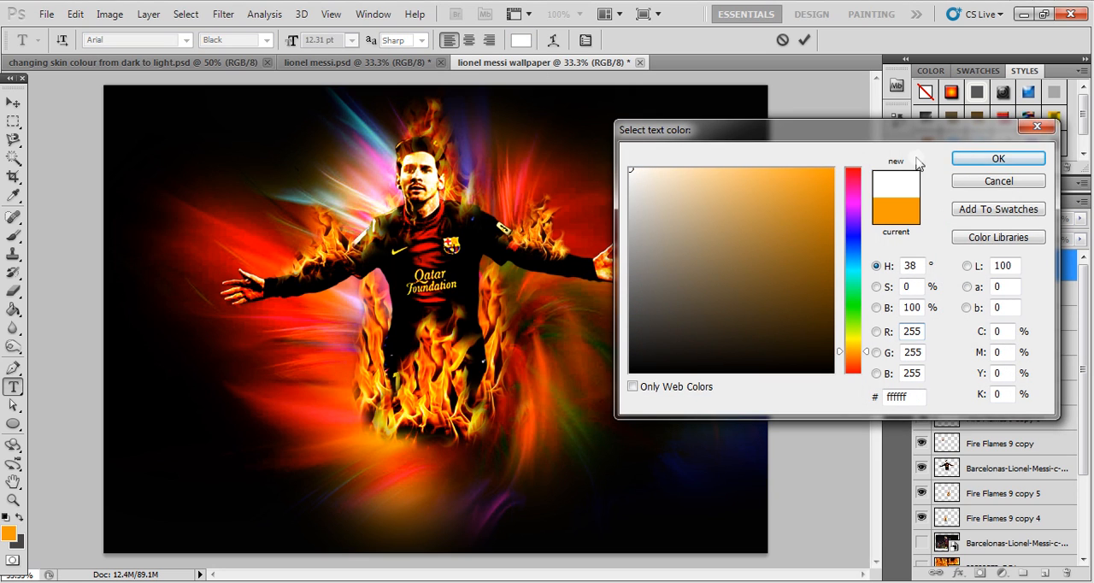
left_click(999, 158)
key("Caps_Lock")
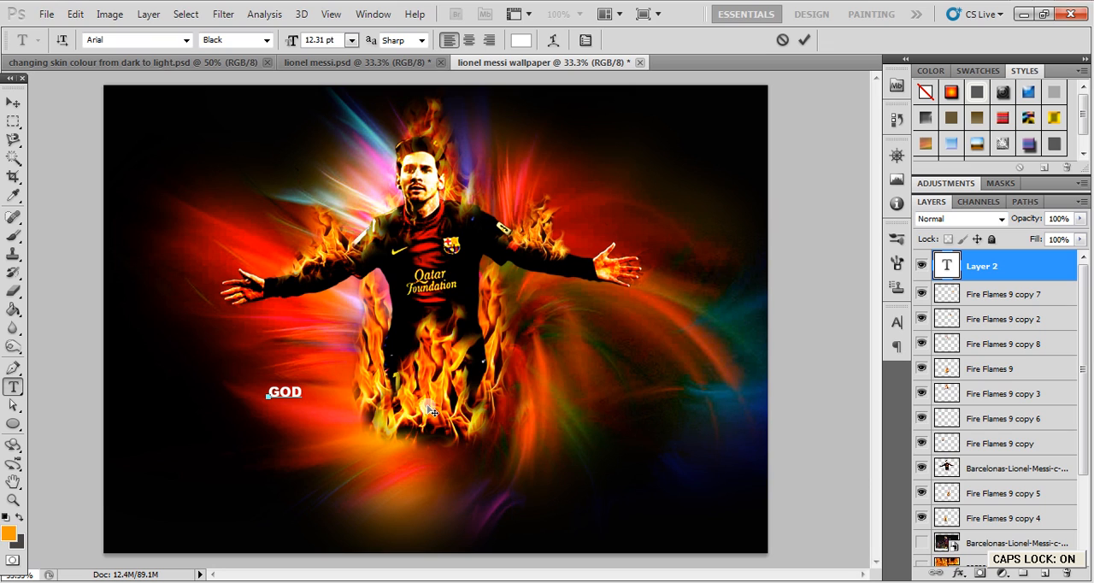
left_click(13, 102)
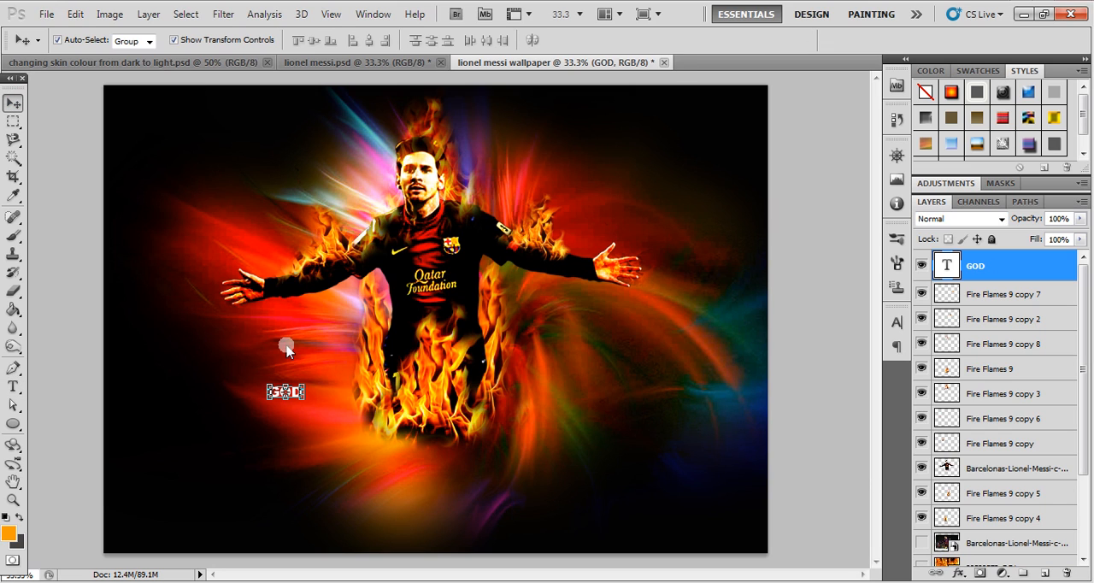
- Enlarge the GOD text to about 1111% and center it across the flames at the figure's legs
left_click_drag(301, 382, 640, 218)
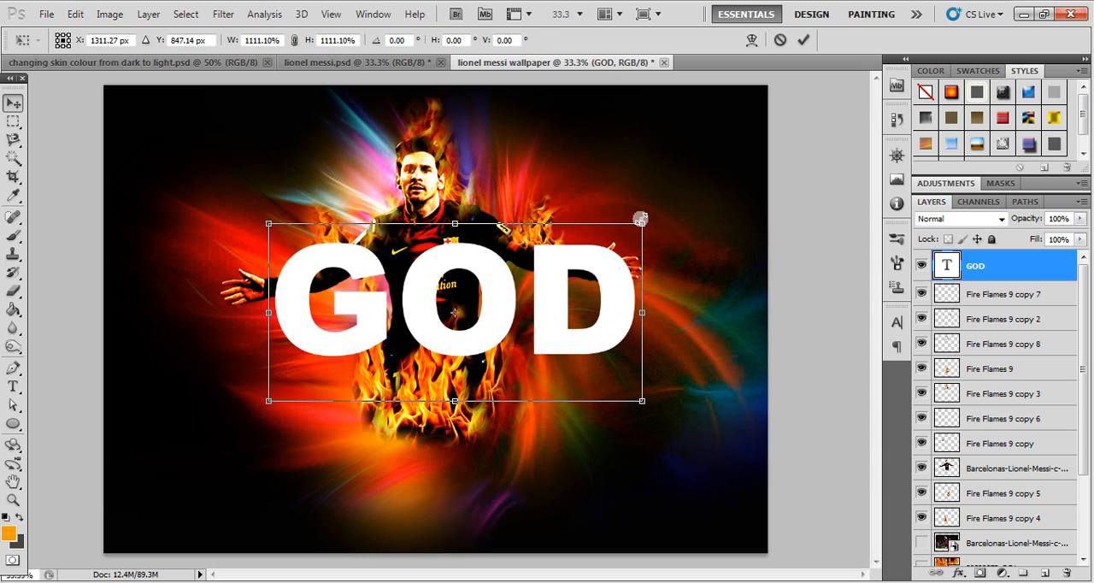
key("Return")
left_click_drag(586, 251, 560, 363)
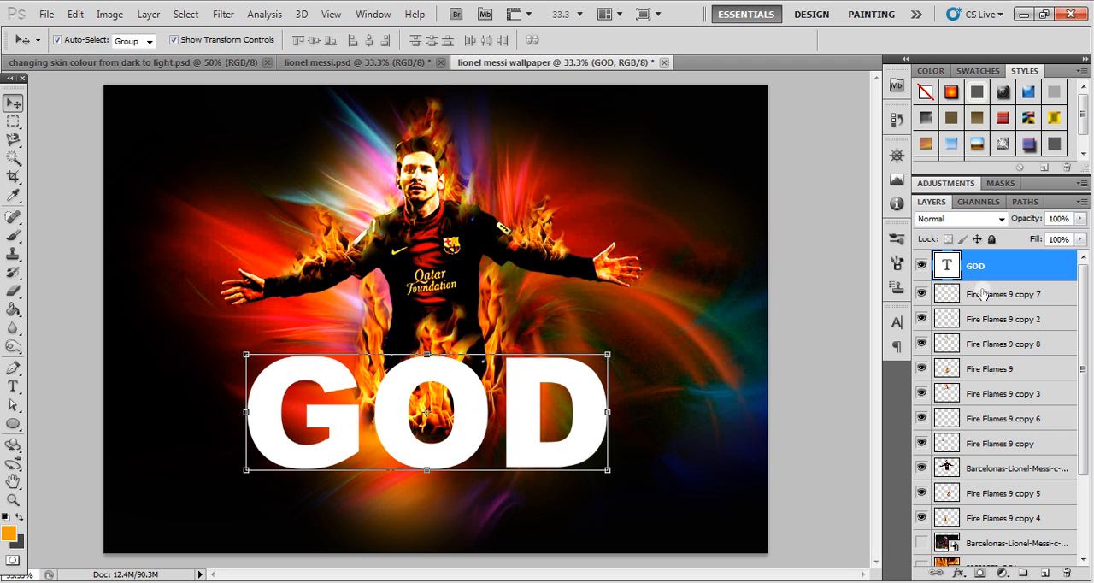
- Show the 22522573_BG1 fire image layer and shrink it into the lower-left corner of the canvas
left_click_drag(1089, 348, 1090, 400)
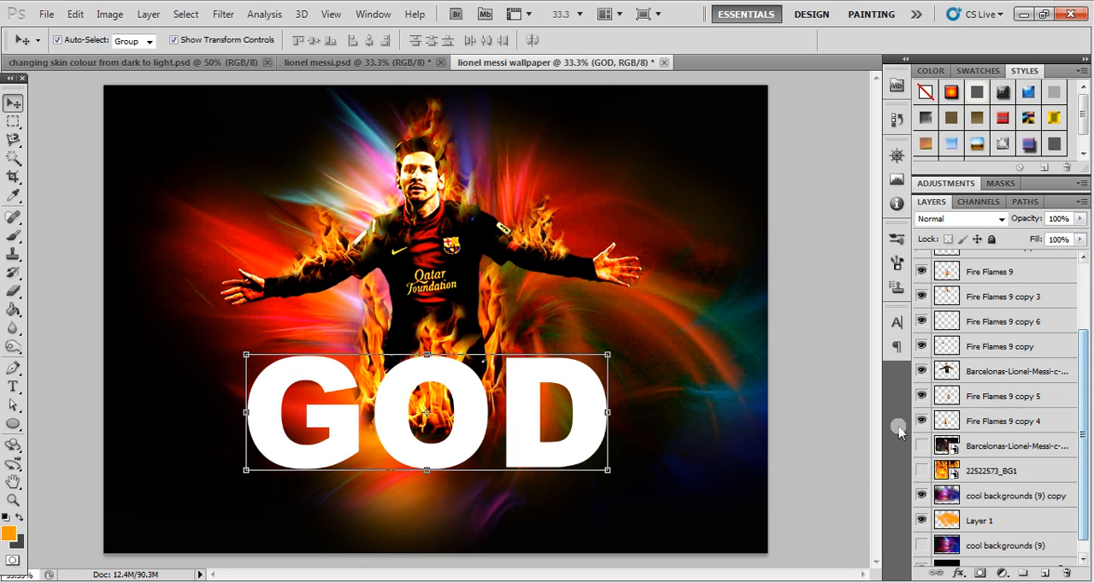
left_click(922, 471)
left_click(714, 194)
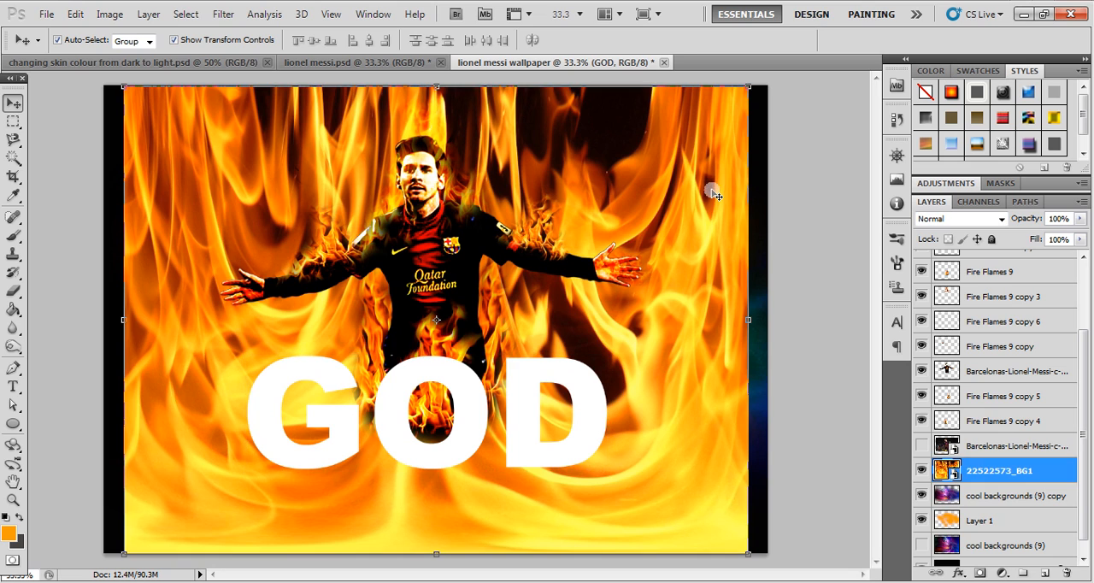
left_click_drag(744, 87, 329, 349)
key("Return")
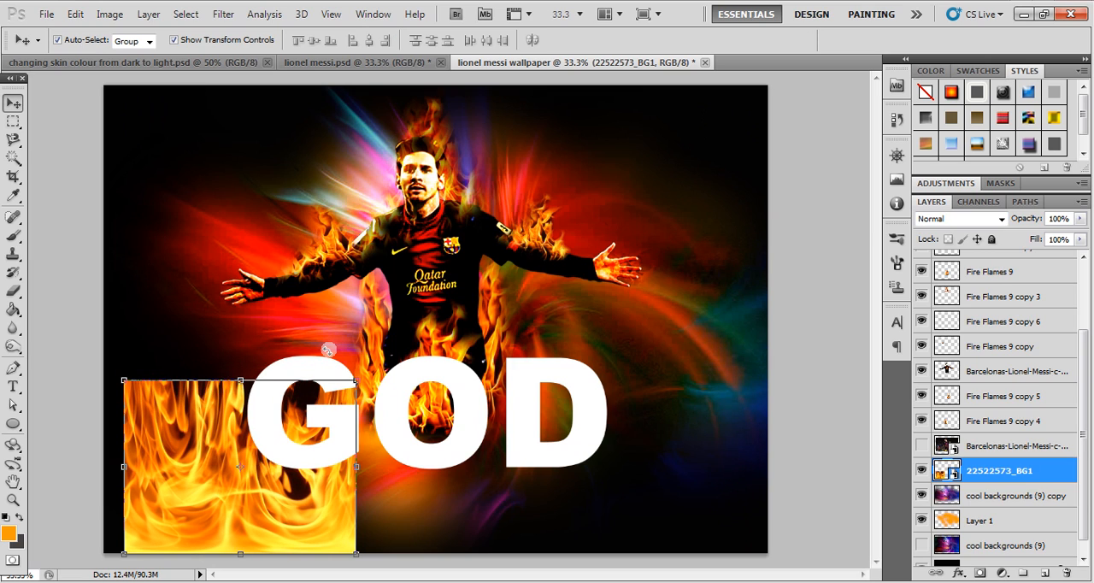
- Raise the 22522573_BG1 layer in the layer order until it sits above the GOD text layer
key("ctrl+bracketright")
key("ctrl+bracketright")
key("ctrl+bracketright")
key("ctrl+bracketright")
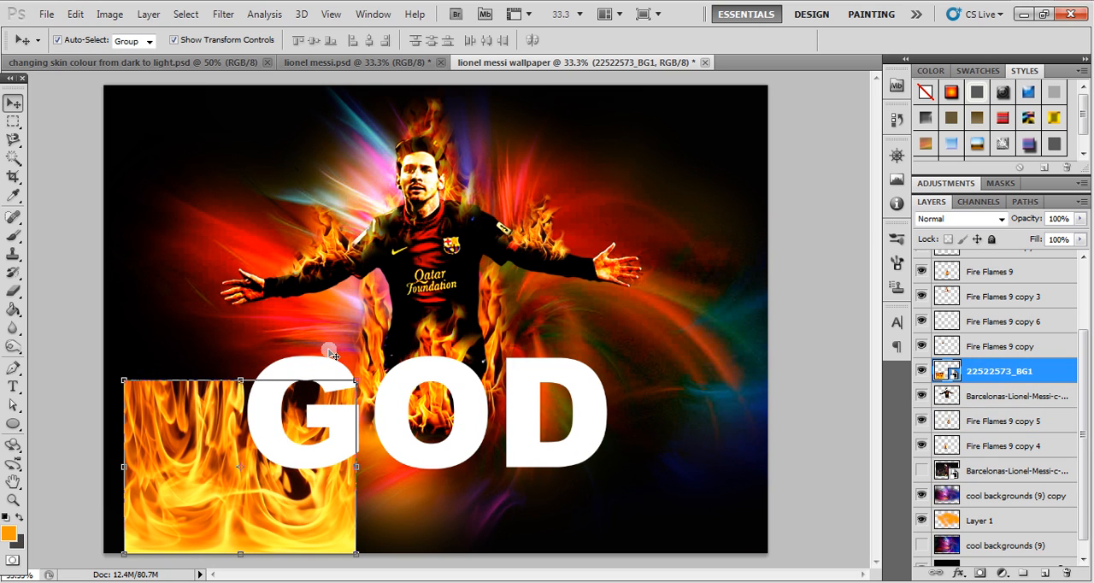
key("ctrl+bracketright")
key("ctrl+bracketright")
key("ctrl+bracketright")
key("ctrl+bracketright")
key("ctrl+bracketright")
key("ctrl+bracketright")
key("ctrl+bracketright")
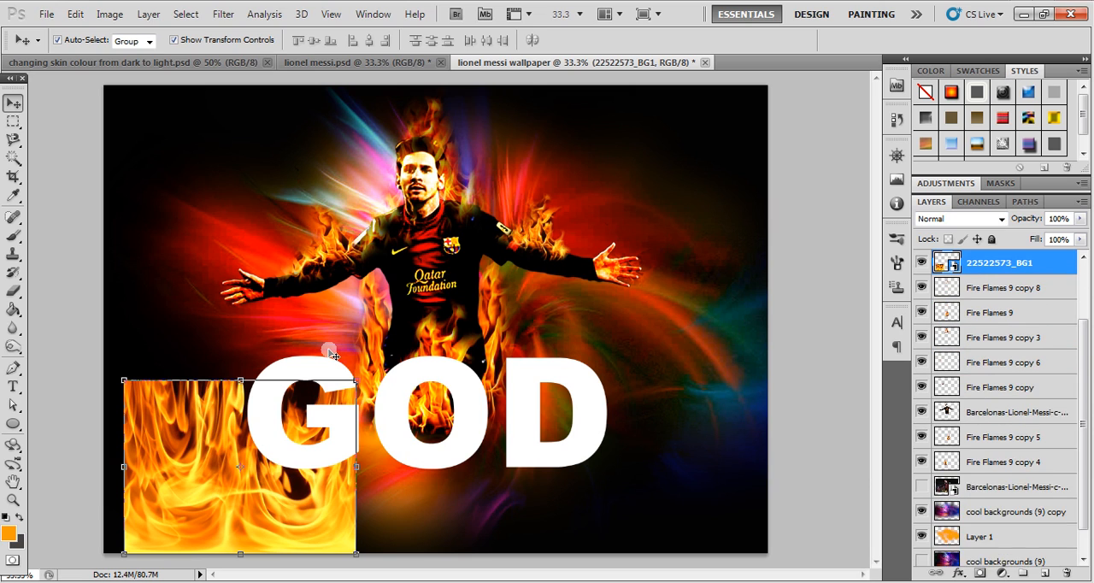
key("ctrl+bracketright")
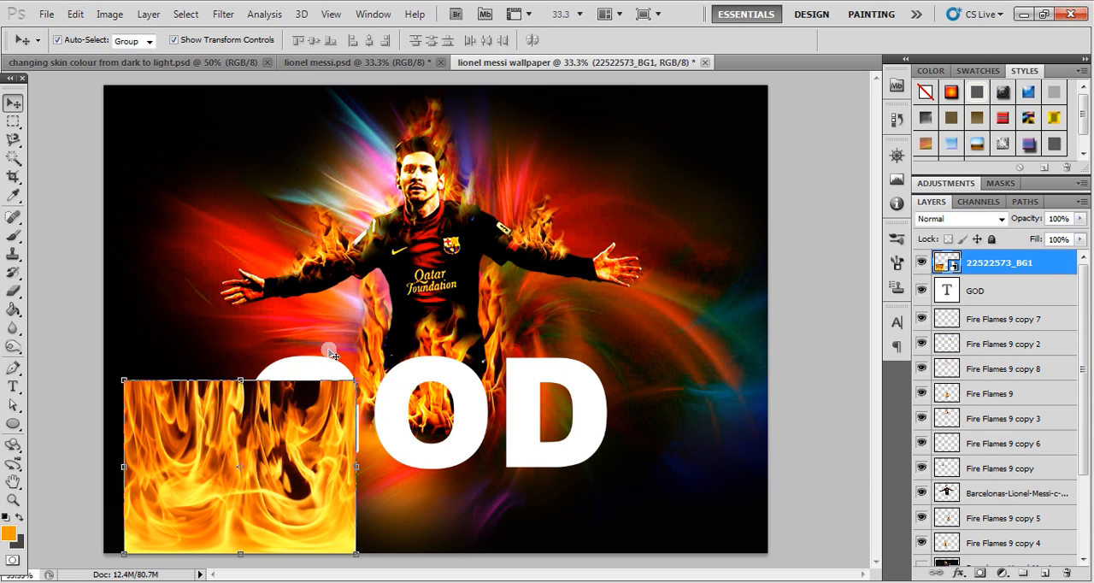
- Move the fire image over the GOD text and stretch its width to about 175% to cover all letters
left_click_drag(199, 423, 291, 365)
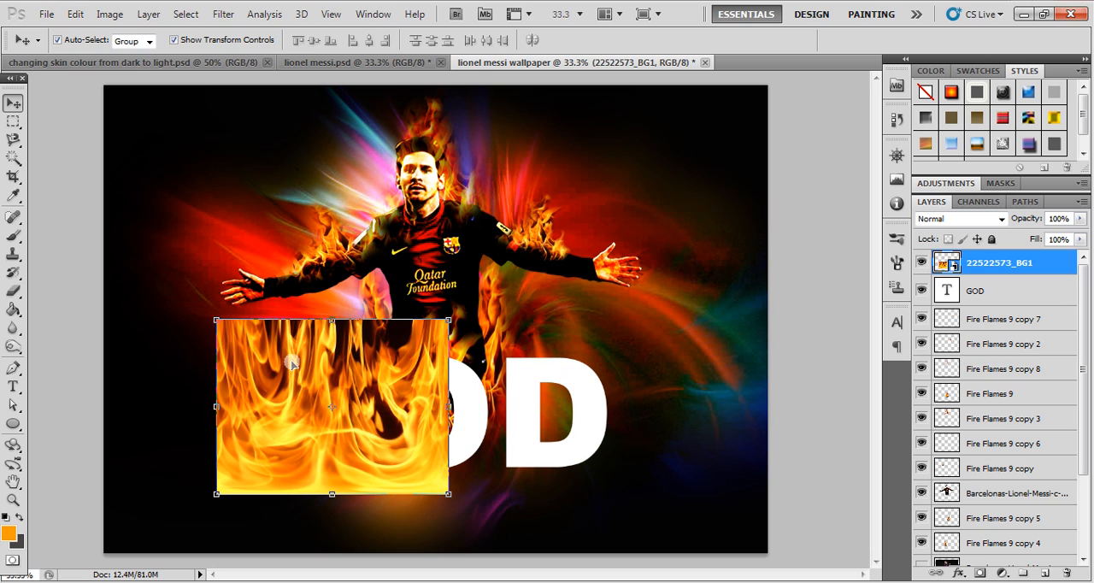
left_click_drag(449, 417, 570, 422)
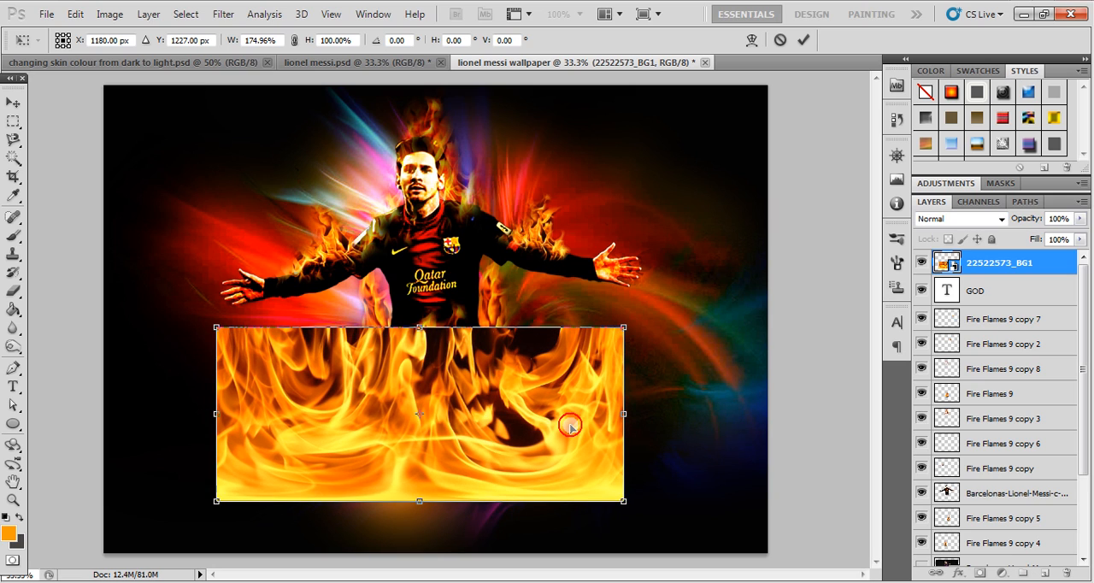
key("Return")
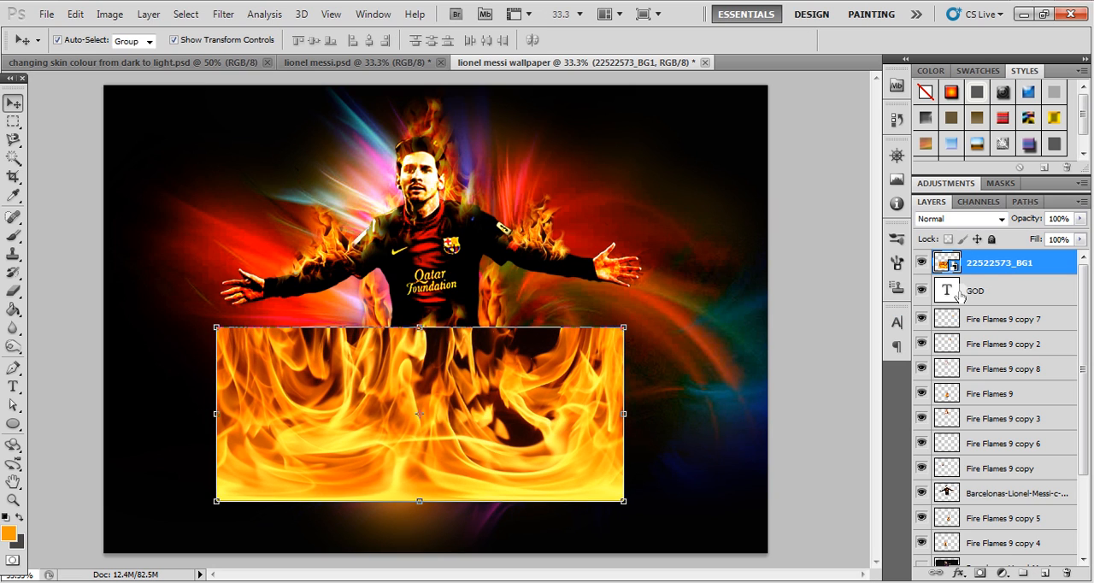
- Copy the GOD-shaped area of the fire image to a new layer, and hide the 22522573_BG1 and GOD text layers
left_click(978, 291)
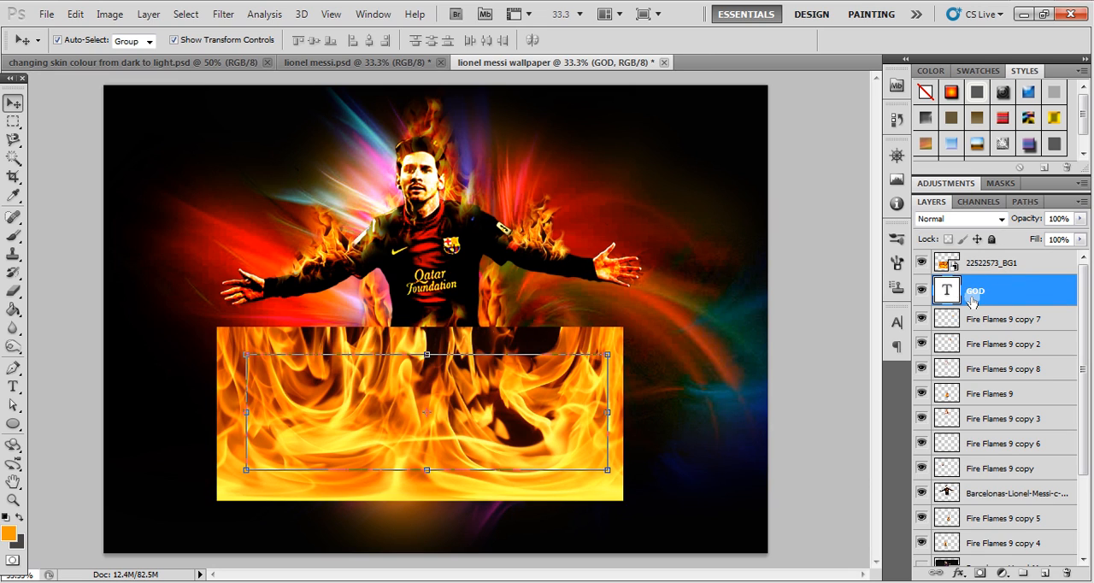
left_click(947, 291, "ctrl")
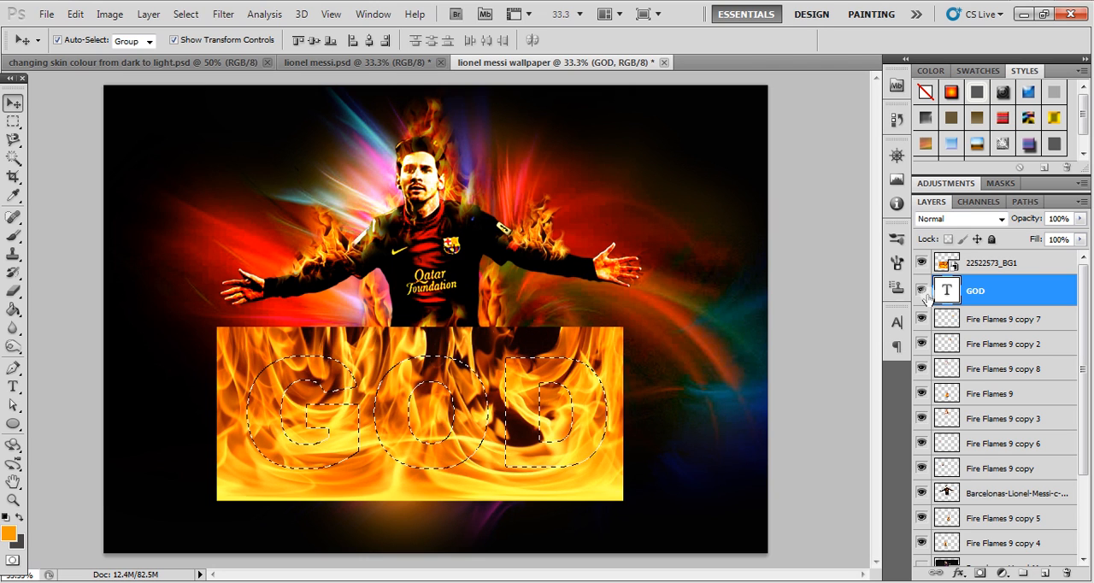
left_click(990, 266)
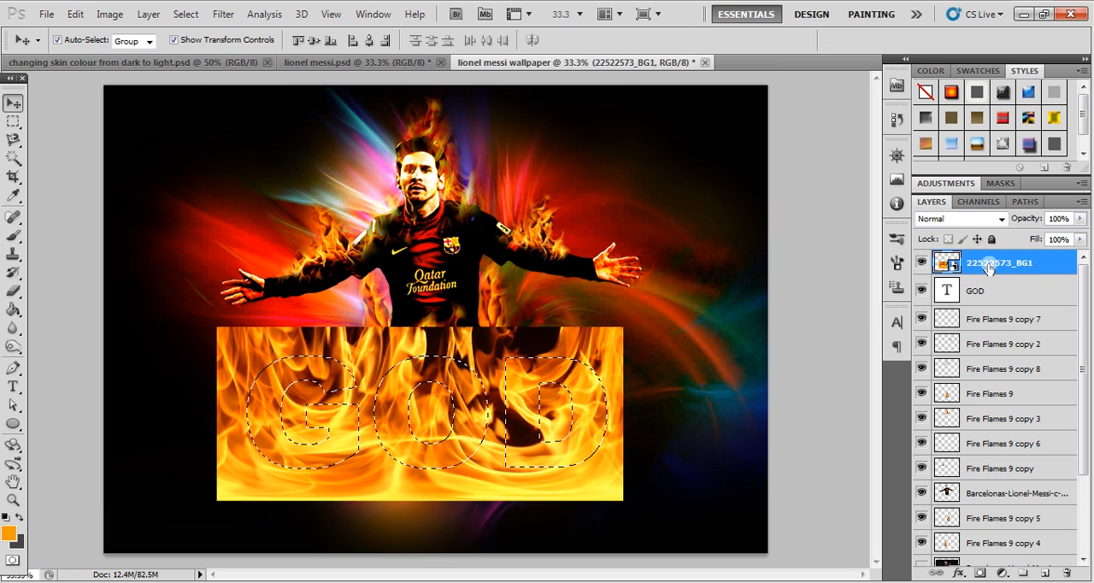
key("ctrl+j")
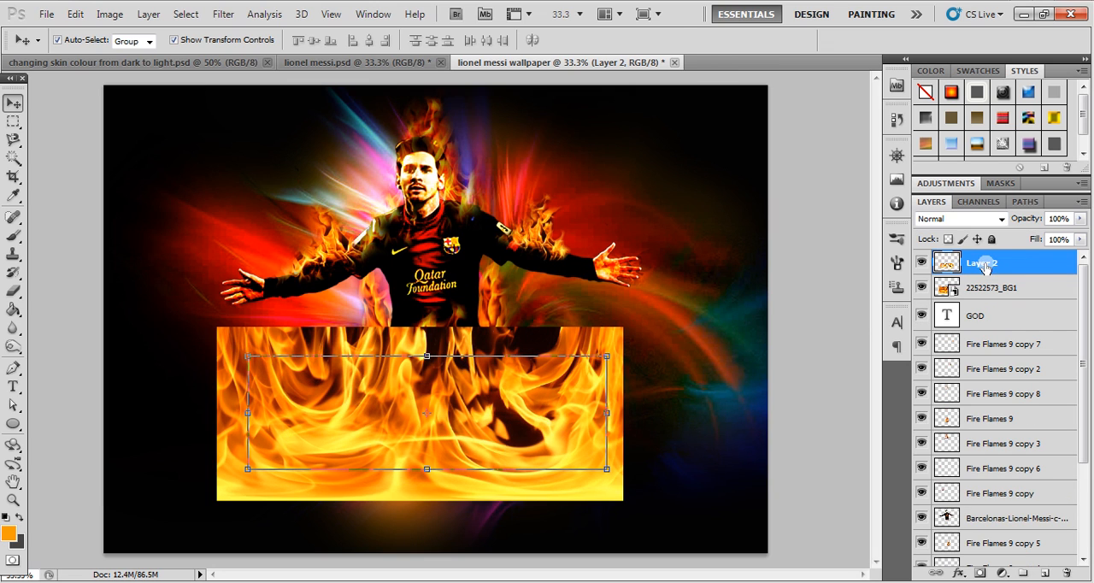
left_click(921, 288)
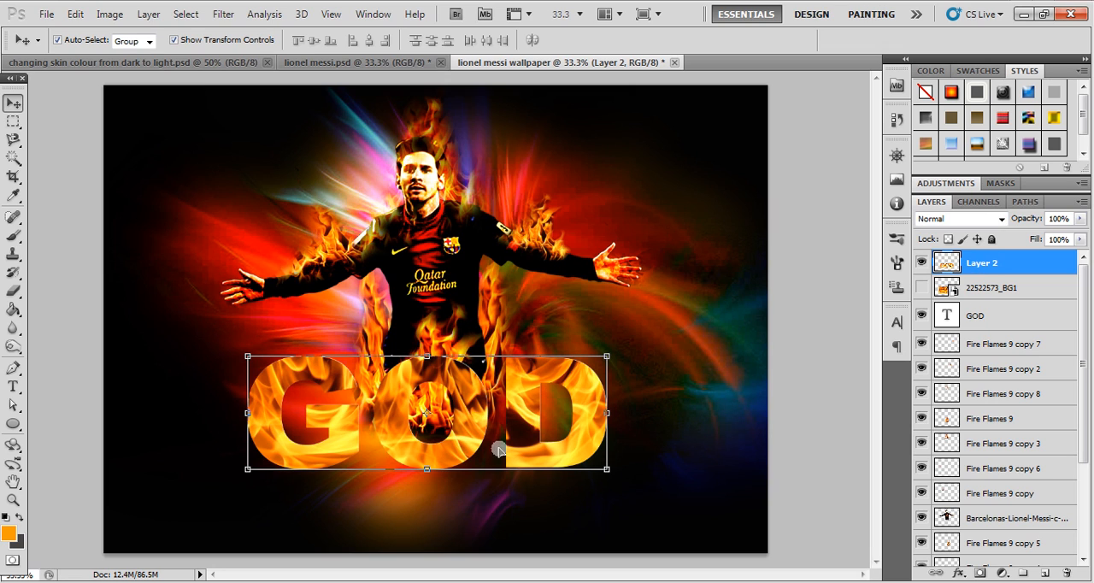
left_click(921, 317)
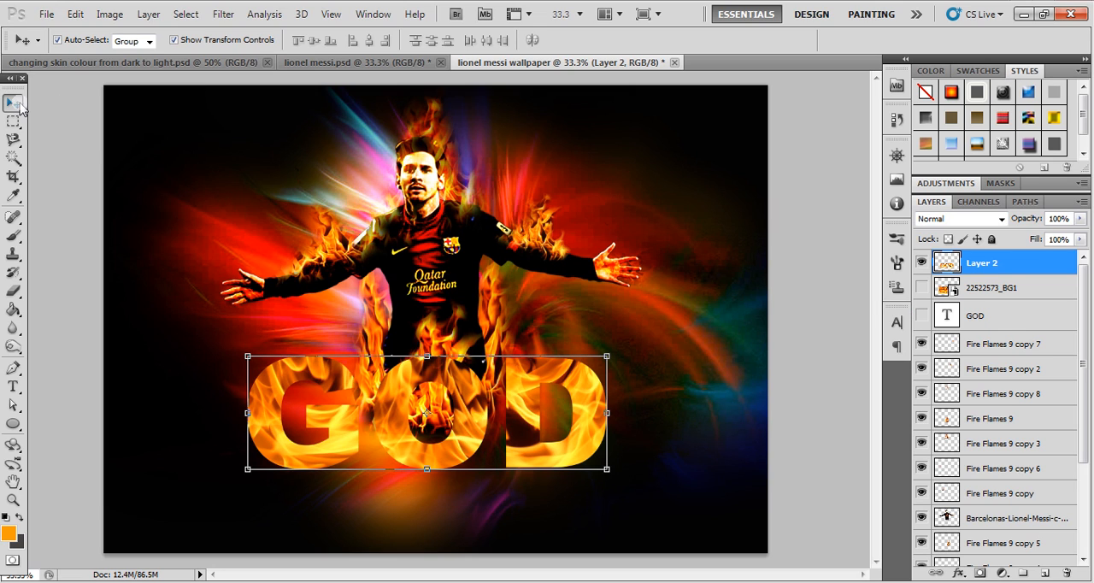
- Nudge the flame-filled GOD lettering slightly right and down, and darken it with Levels using a black input level of 47
left_click(65, 205)
left_click_drag(279, 379, 284, 381)
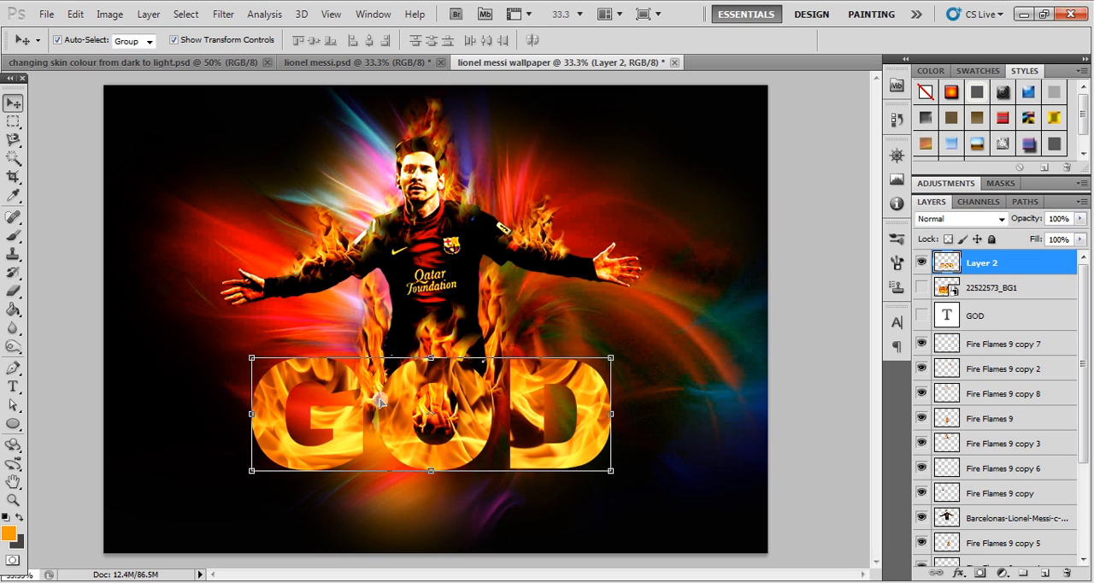
left_click(109, 13)
mouse_move(140, 53)
left_click(312, 68)
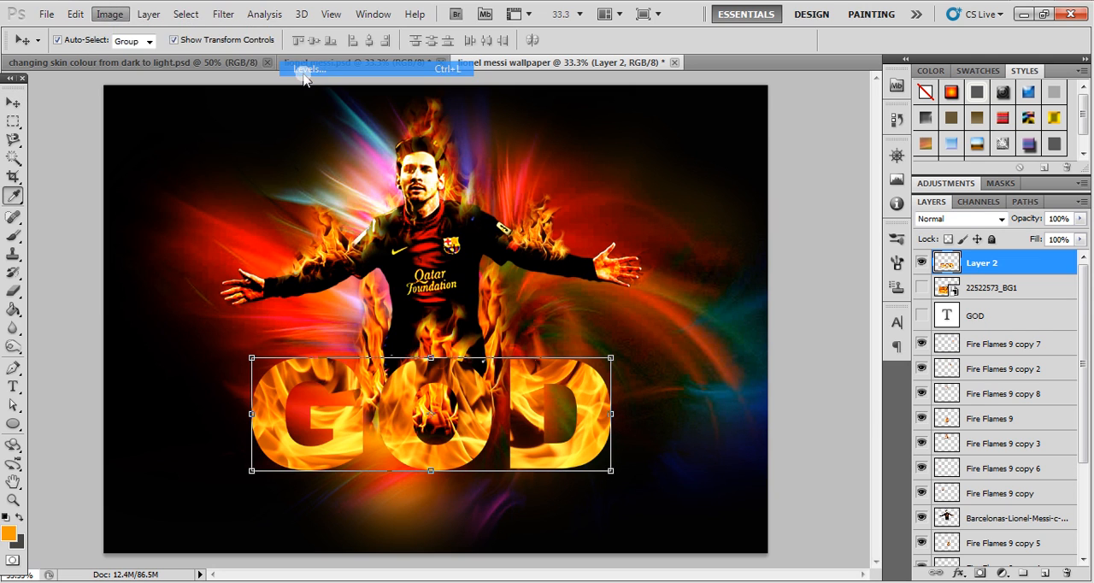
left_click_drag(669, 306, 705, 308)
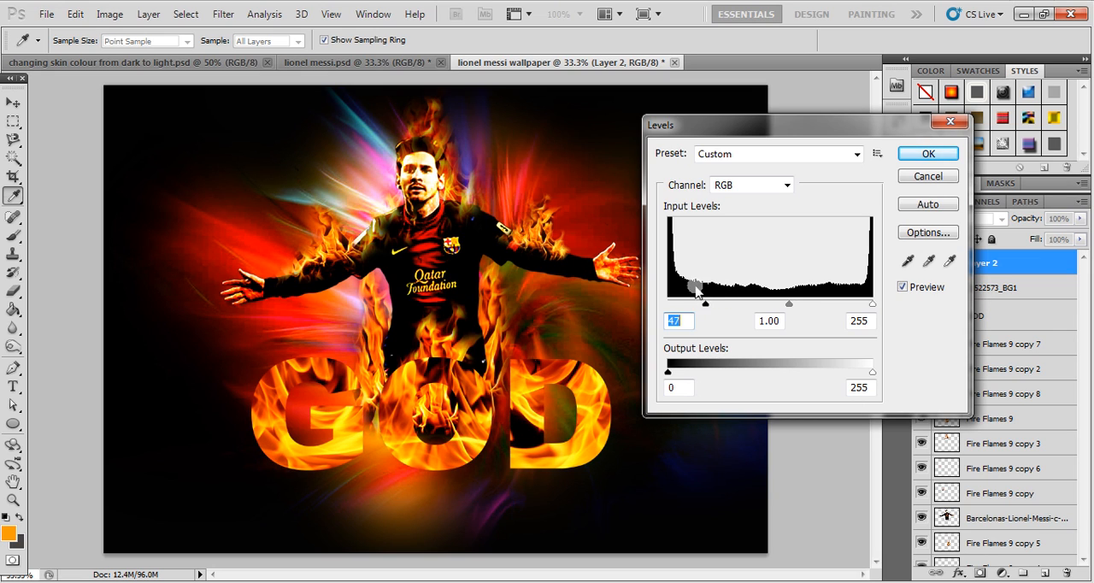
left_click(929, 153)
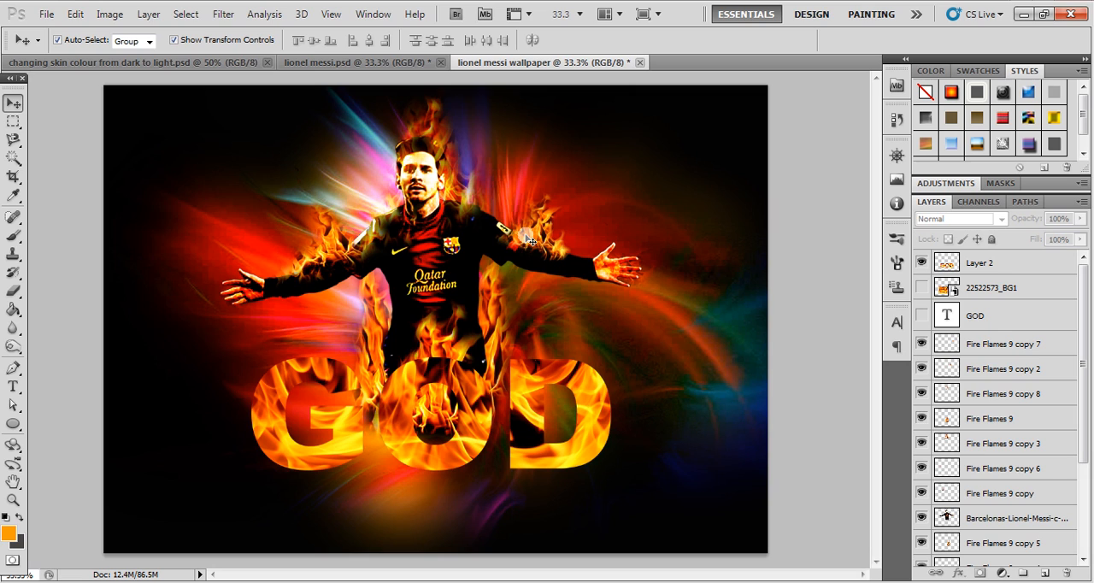
- Duplicate the Fire Flames 9 copy 4 flame over the letter G and widen the duplicate to about 115%
left_click(374, 336)
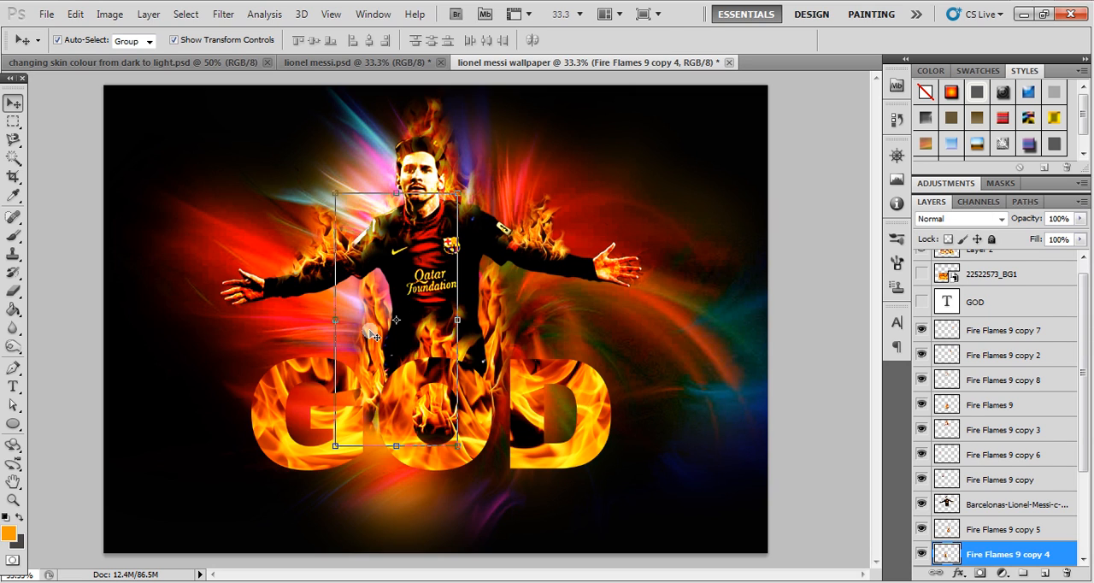
left_click_drag(369, 338, 282, 338)
left_click_drag(227, 343, 220, 342)
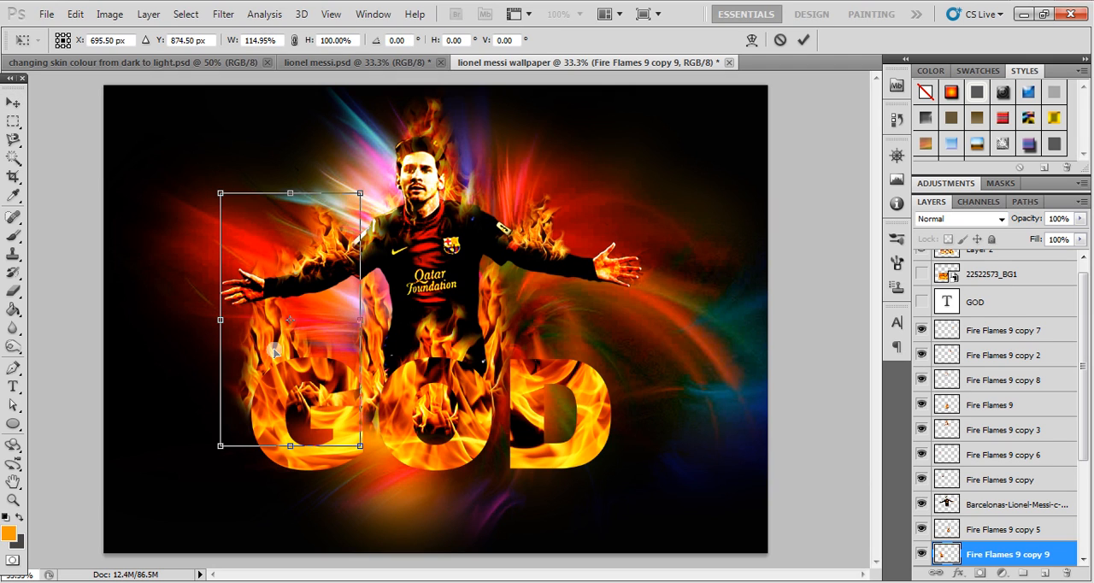
key("Return")
- Raise the duplicated flame to the top of the layer order, above the flame-filled lettering
key("ctrl+bracketright")
key("ctrl+bracketright")
key("ctrl+bracketright")
key("ctrl+bracketright")
key("ctrl+bracketright")
key("ctrl+bracketright")
key("ctrl+bracketright")
key("ctrl+bracketright")
key("ctrl+bracketright")
key("ctrl+bracketright")
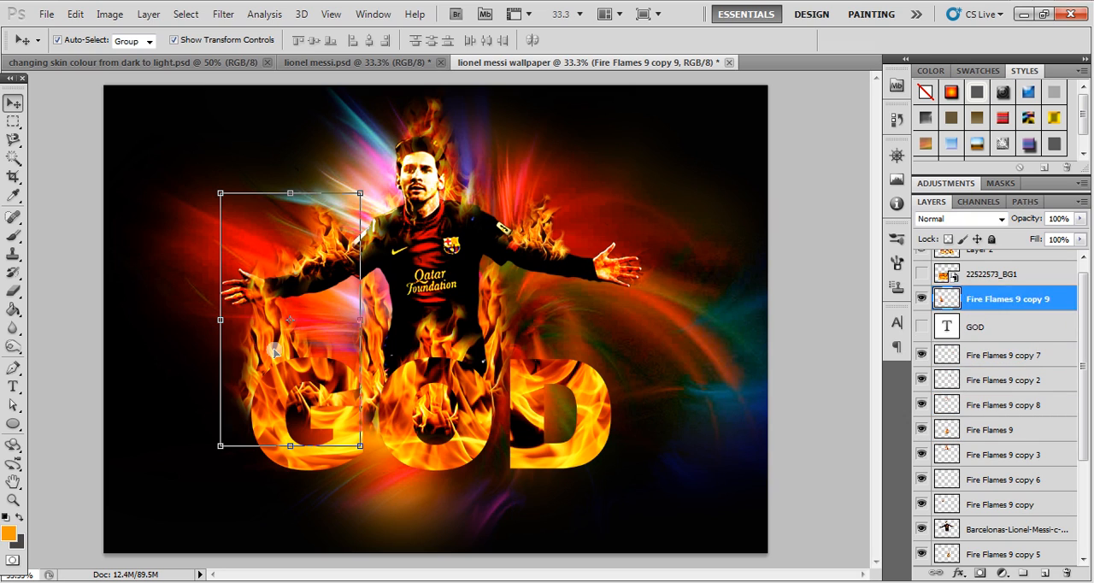
key("ctrl+bracketright")
key("ctrl+bracketright")
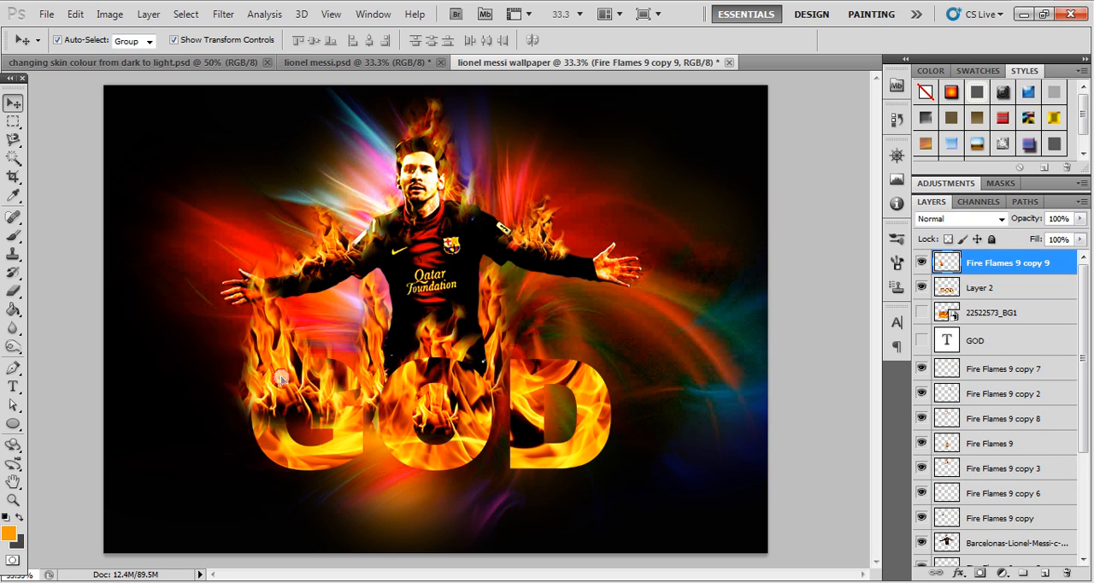
- Squash the duplicated flame to 53.5% height, rotate it -5.35°, and place it along the upper edge of the letter G
left_click_drag(288, 194, 276, 311)
left_click_drag(292, 369, 315, 302)
left_click_drag(289, 341, 282, 339)
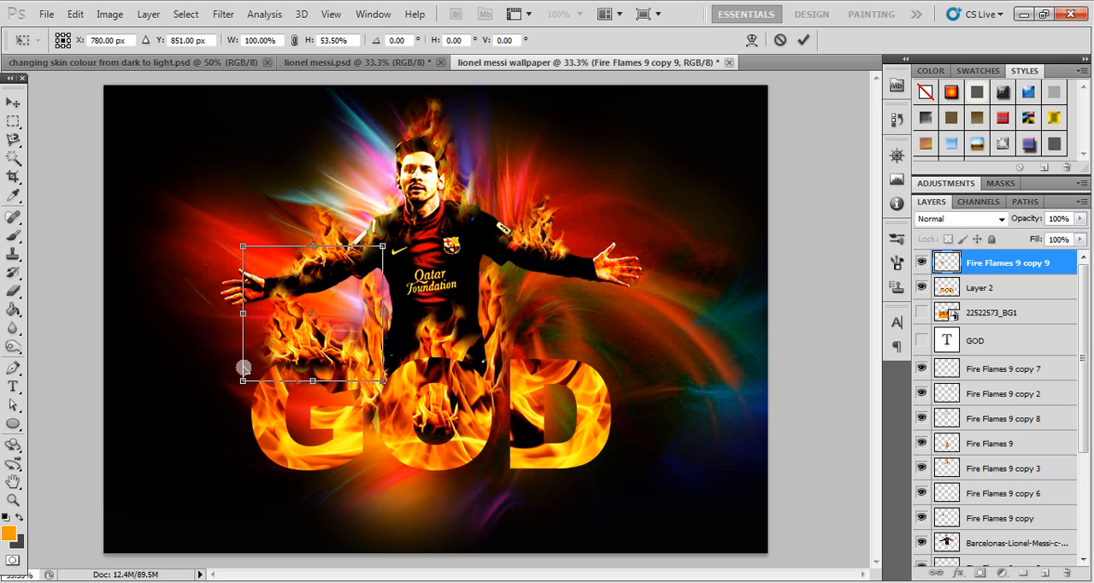
left_click_drag(218, 393, 218, 408)
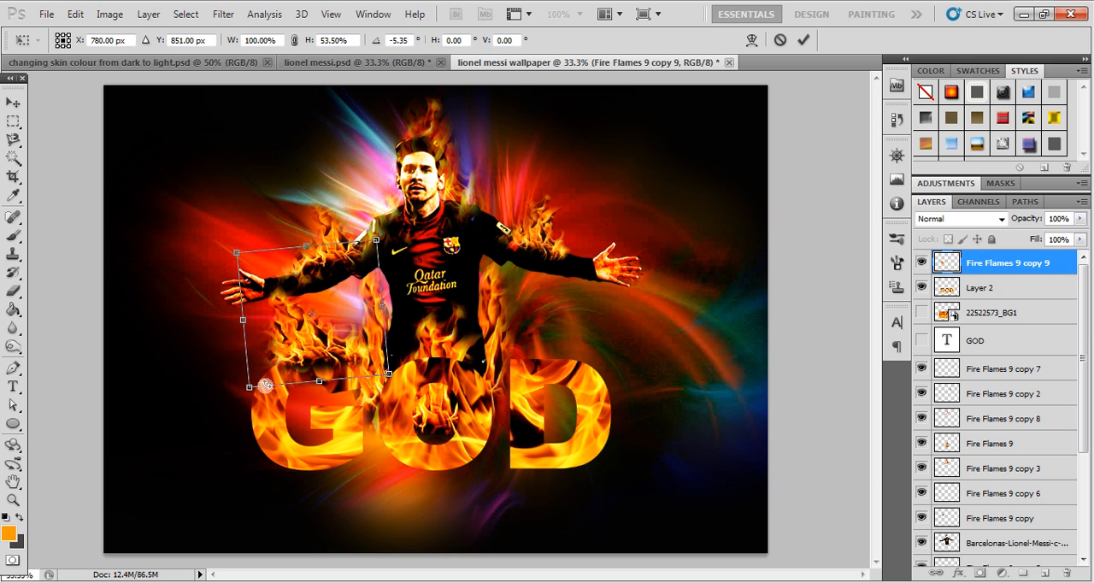
left_click_drag(290, 366, 284, 371)
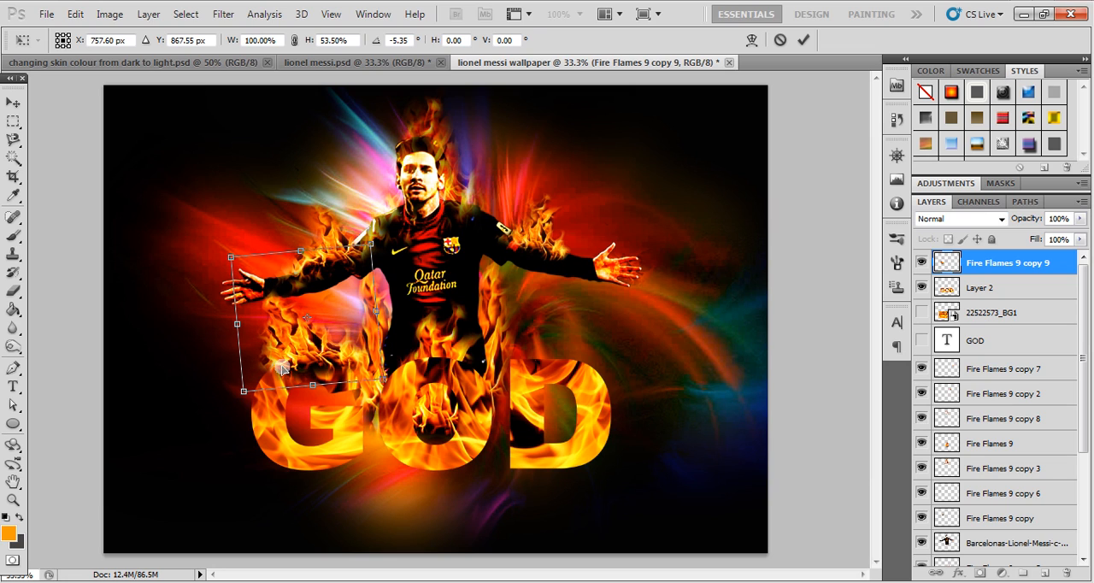
key("Return")
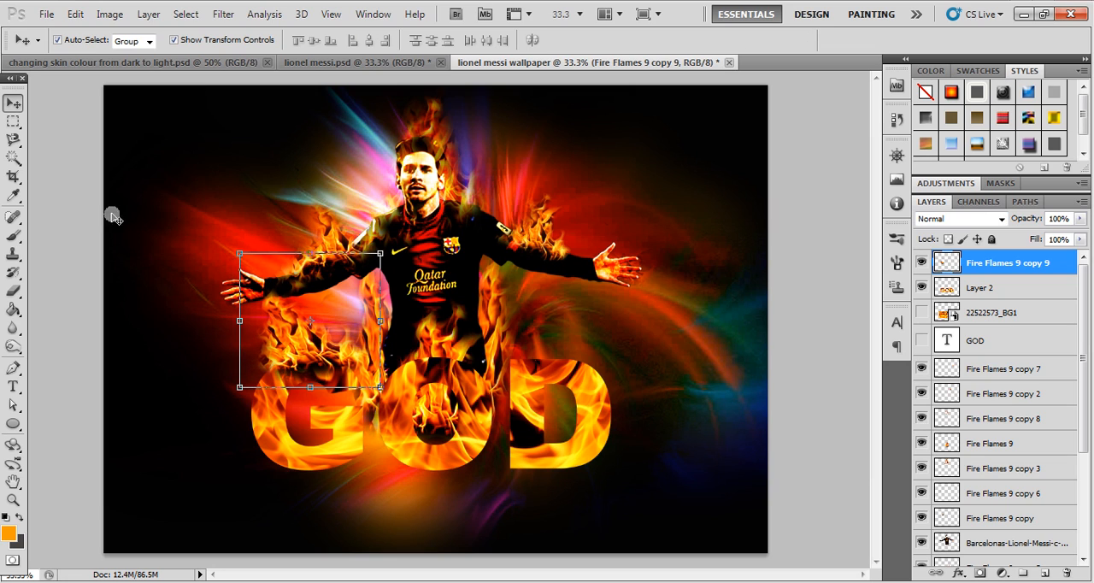
- Erase stray parts around the sides of the flame over the letter G using a 150 px eraser
left_click(72, 190)
left_click(304, 342)
key("e")
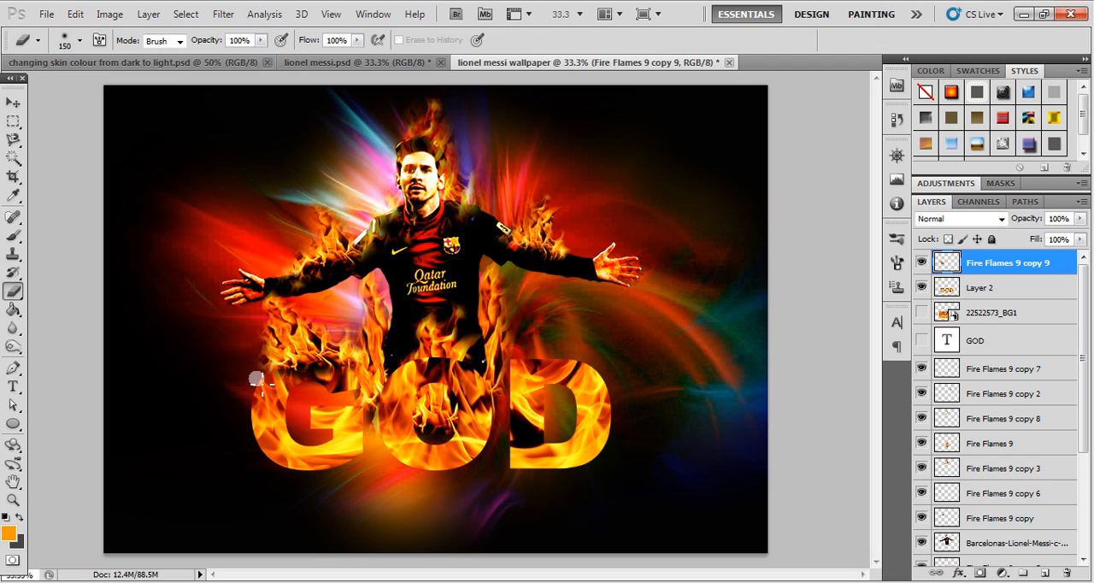
key("Caps_Lock")
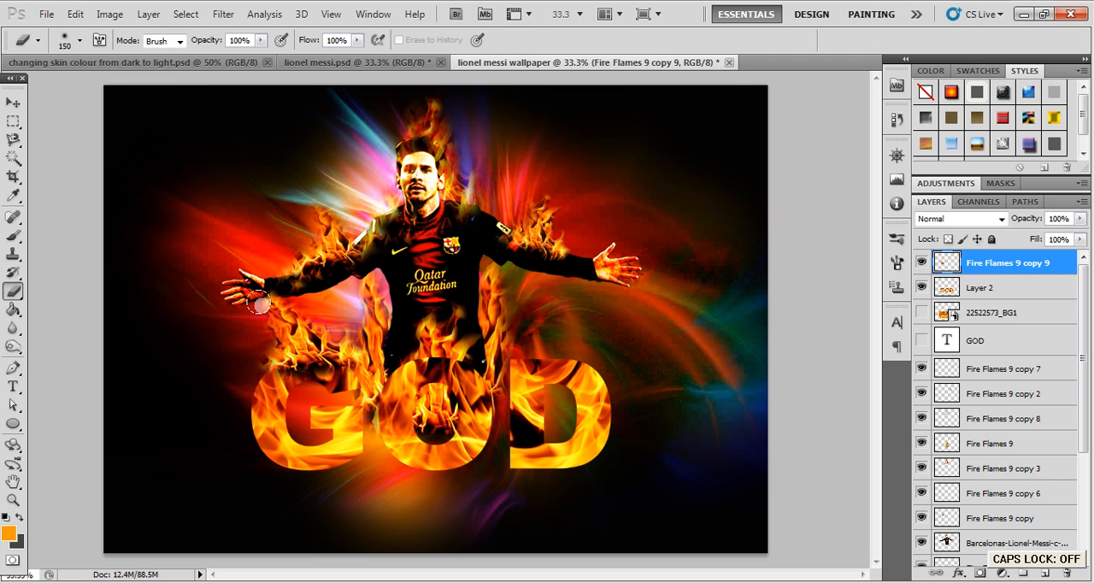
left_click_drag(356, 344, 346, 335)
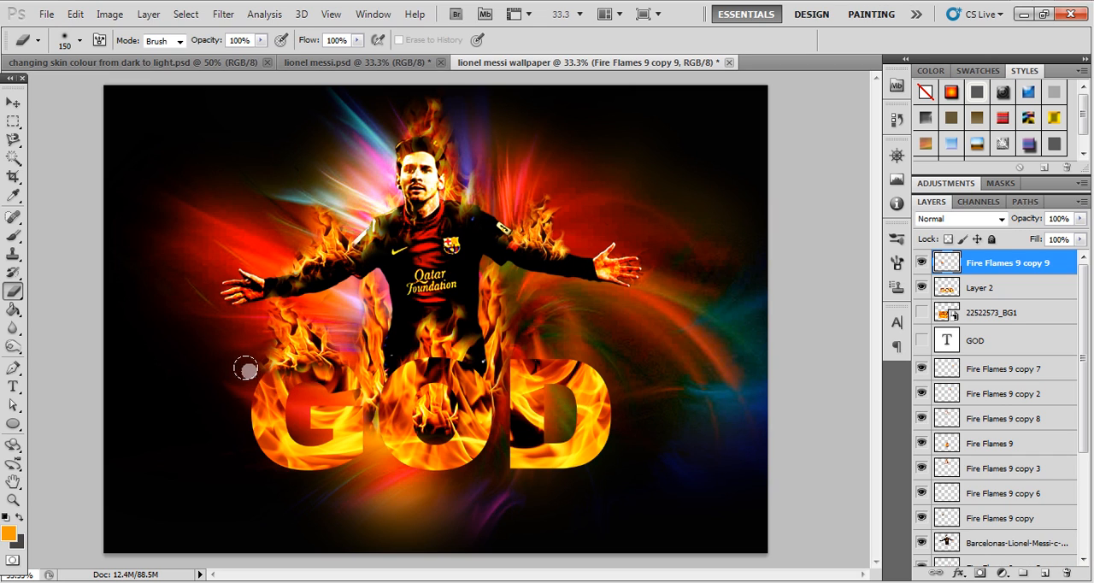
mouse_move(262, 294)
left_mouse_down()
mouse_move(273, 323)
mouse_move(255, 335)
mouse_move(284, 298)
left_mouse_up()
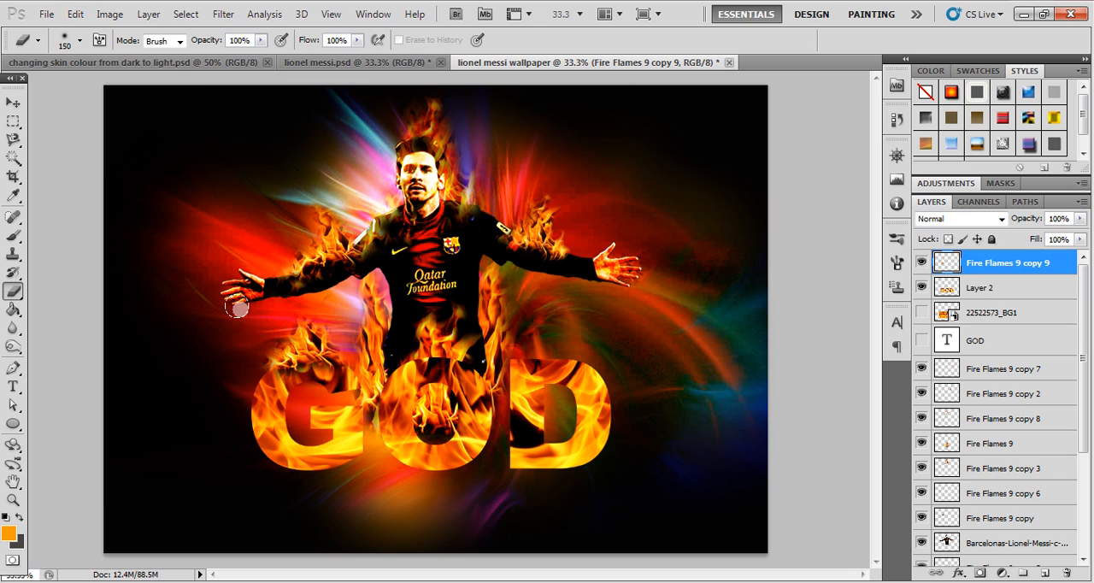
key("ctrl+alt+z")
key("ctrl+alt+z")
key("ctrl+alt+z")
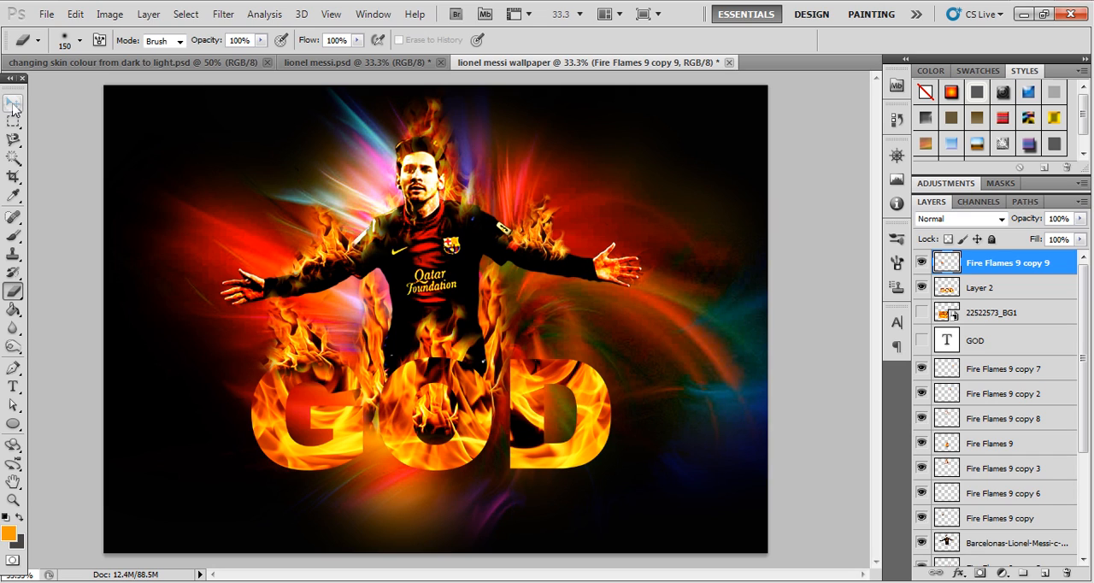
key("ctrl+alt+z")
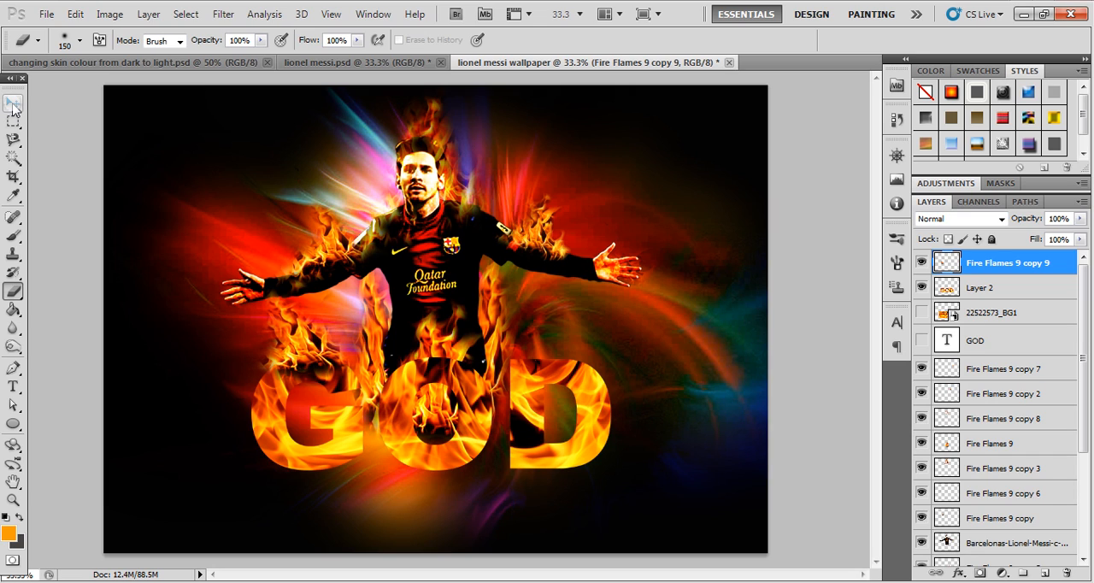
- Lower the flame over the letter G slightly and enlarge it a little along the letter's upper edge
left_click(12, 104)
left_click_drag(311, 342, 310, 348)
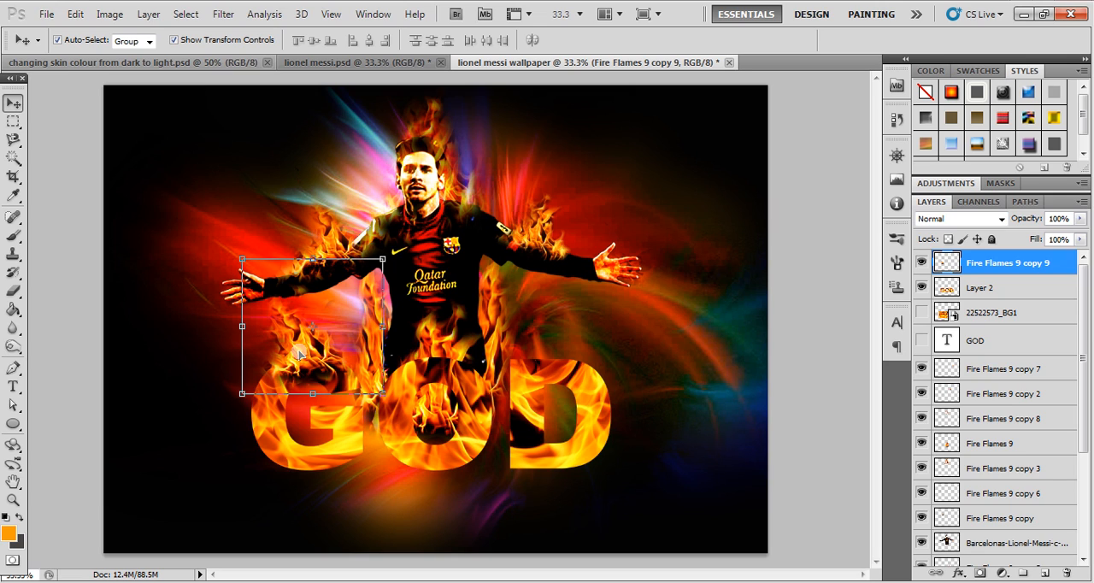
left_click_drag(313, 260, 343, 259)
key("Return")
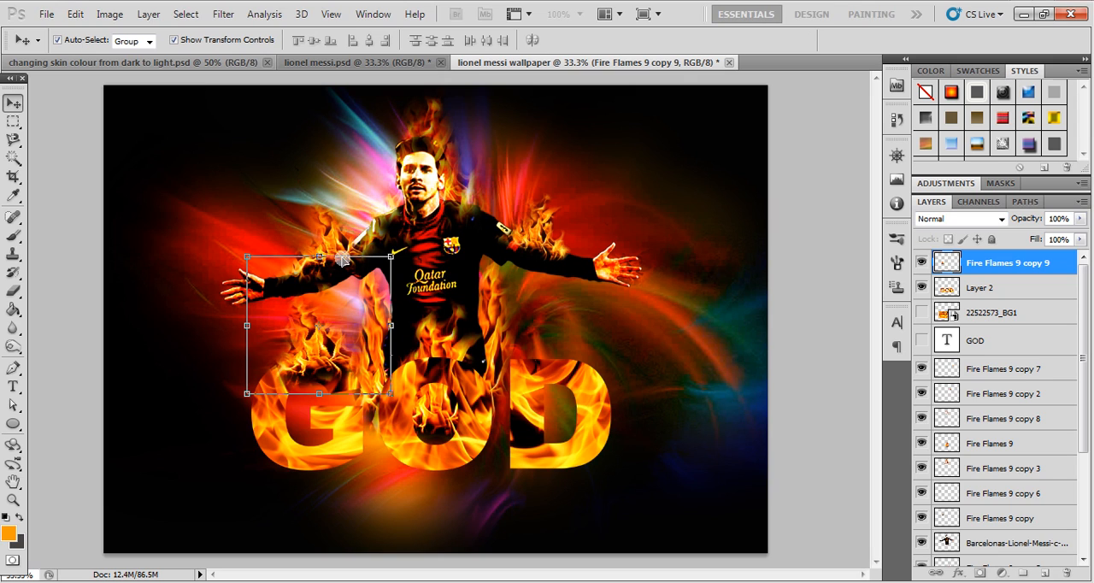
left_click(92, 219)
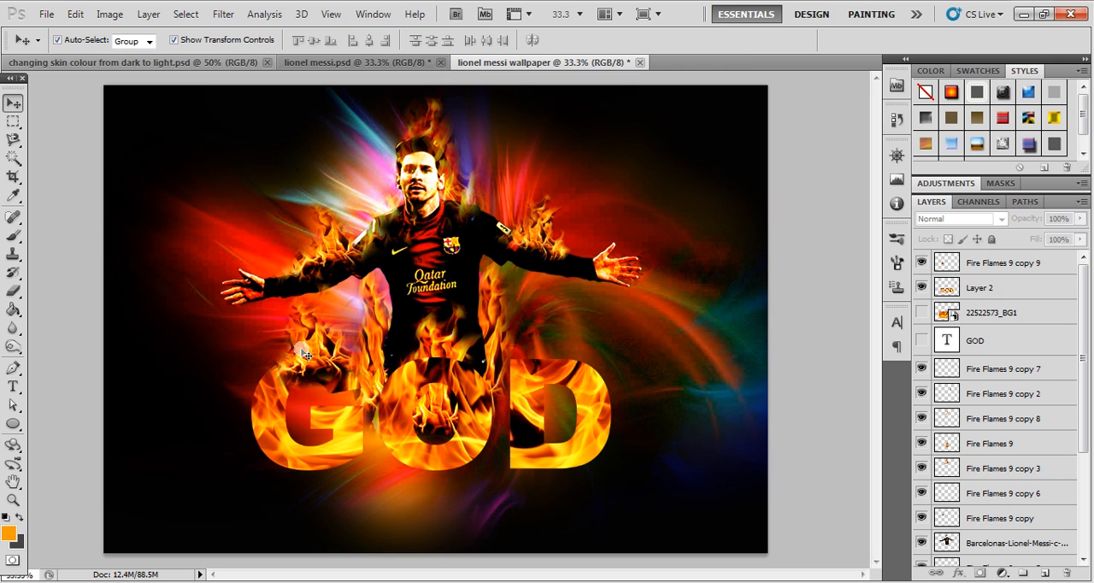
- Duplicate the G flame, scale the copy to 69.34%, tilt it counter-clockwise, and place it on the letter's upper-left corner
left_click_drag(306, 355, 291, 309)
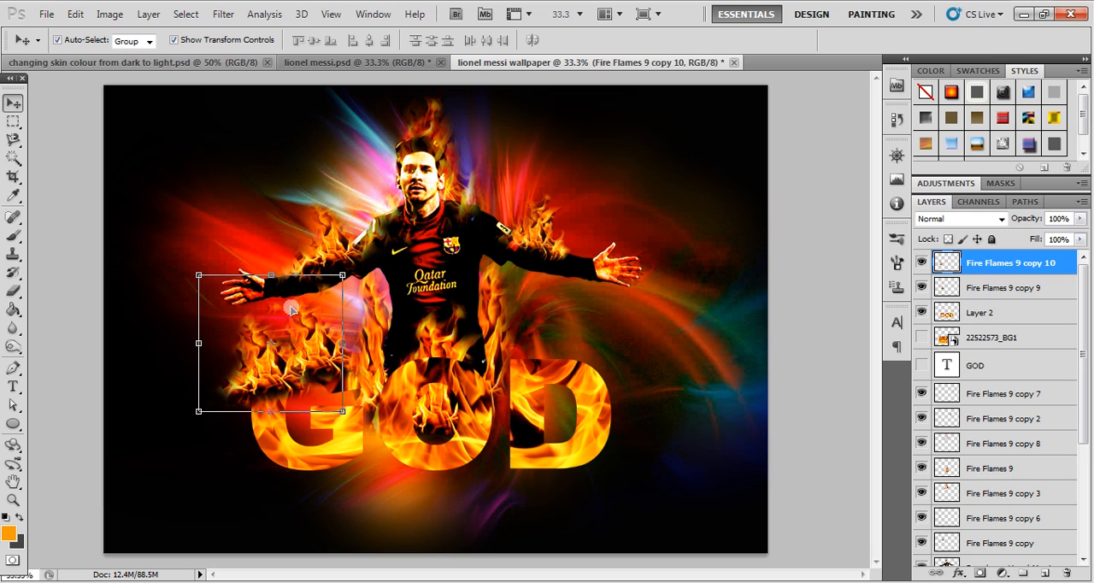
left_click_drag(342, 272, 301, 314)
left_click_drag(255, 373, 266, 366)
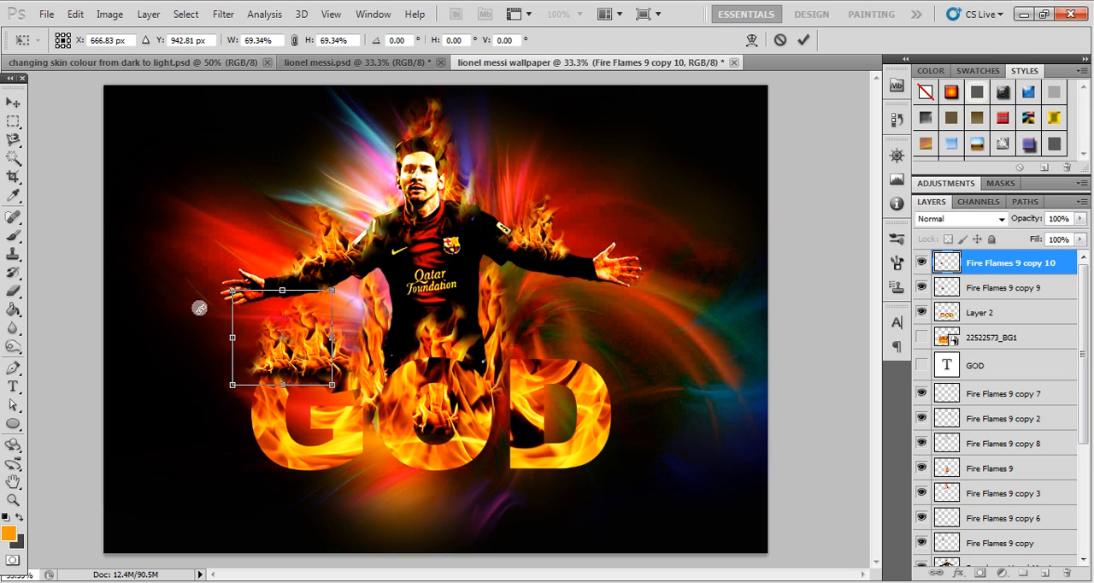
left_click_drag(210, 294, 185, 329)
left_click_drag(262, 366, 248, 378)
key("Return")
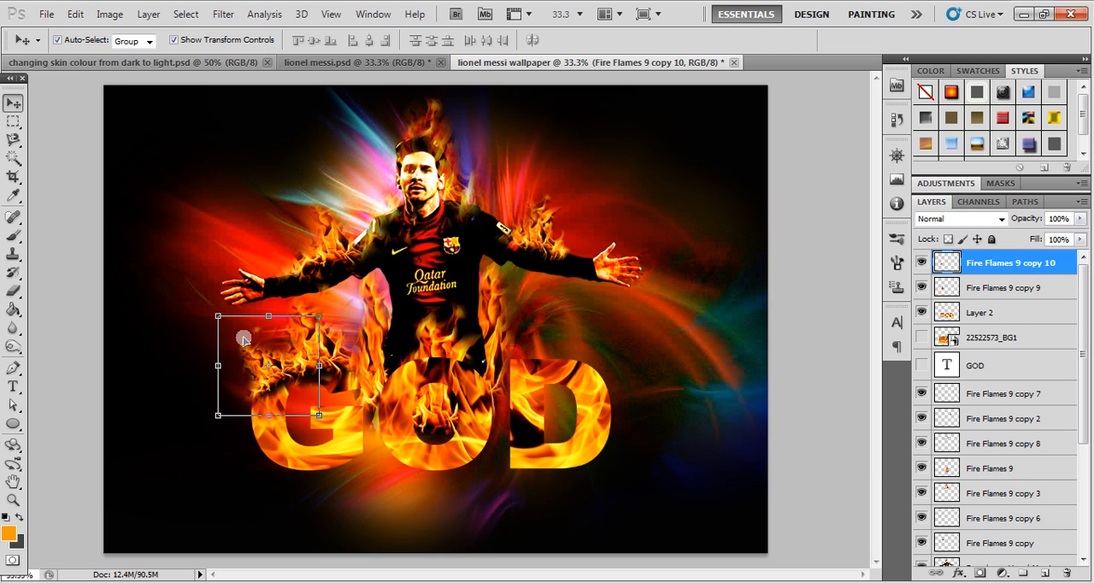
- Distort the small duplicated flame outward, enlarging it to 110.36% width and 114.47% height with a -10.44° skew
left_click_drag(219, 320, 242, 302)
left_click_drag(228, 359, 219, 356)
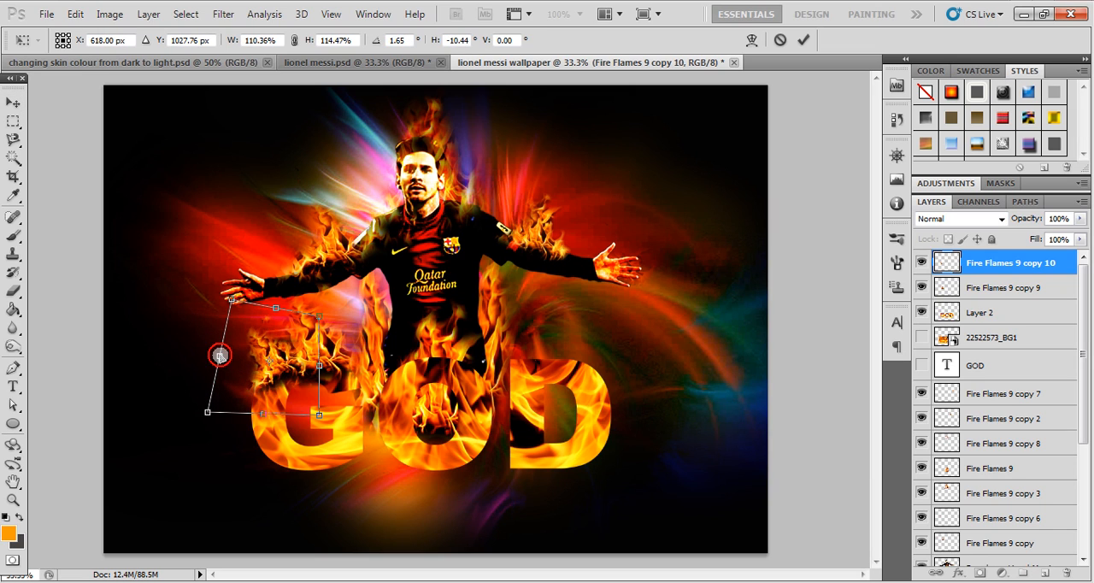
key("Return")
- Erase the duplicated flame's excess along the outer-left and lower edges so it blends into the letter G
key("e")
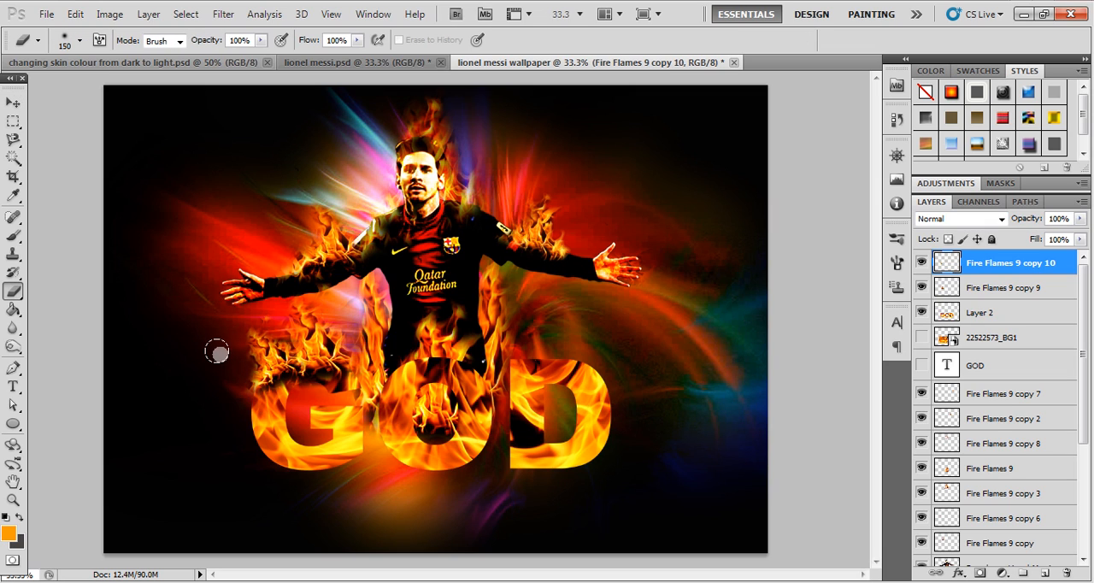
mouse_move(245, 327)
left_mouse_down()
mouse_move(238, 380)
mouse_move(272, 381)
mouse_move(283, 395)
mouse_move(257, 410)
mouse_move(305, 387)
mouse_move(332, 396)
mouse_move(305, 386)
mouse_move(332, 390)
left_mouse_up()
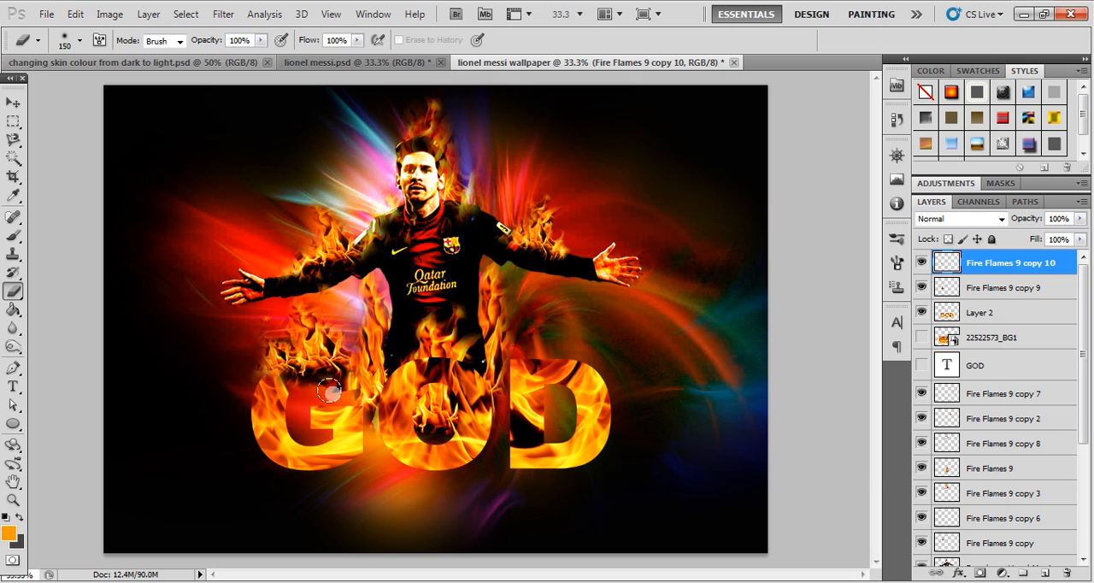
left_click(1003, 294)
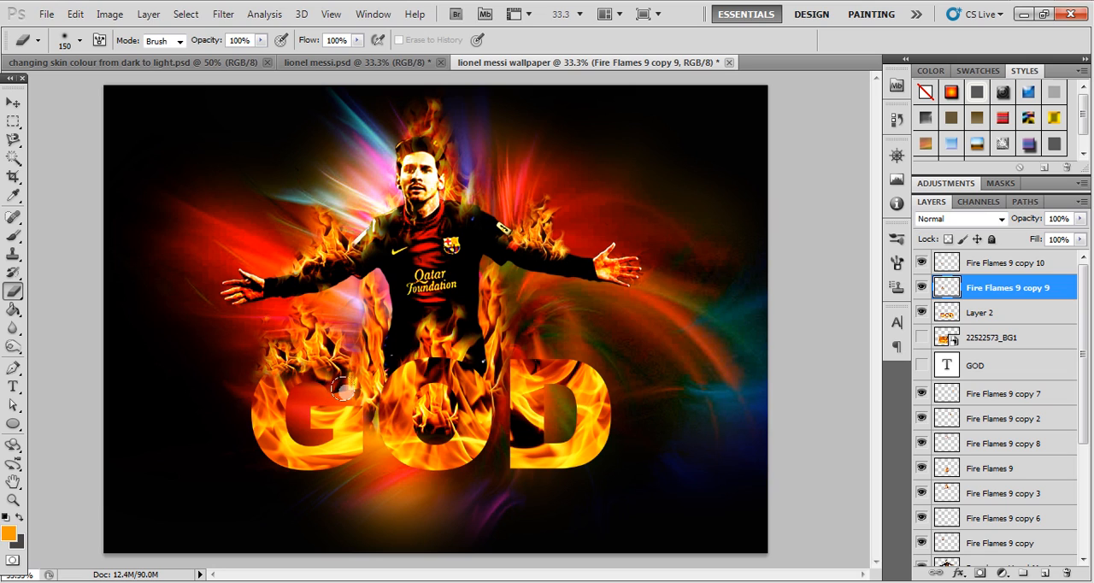
left_click(13, 103)
left_click(79, 174)
- Scale the Fire Flames 9 copy 4 flame to 74.30% and move it up alongside the player's waist
left_click_drag(371, 318, 378, 301)
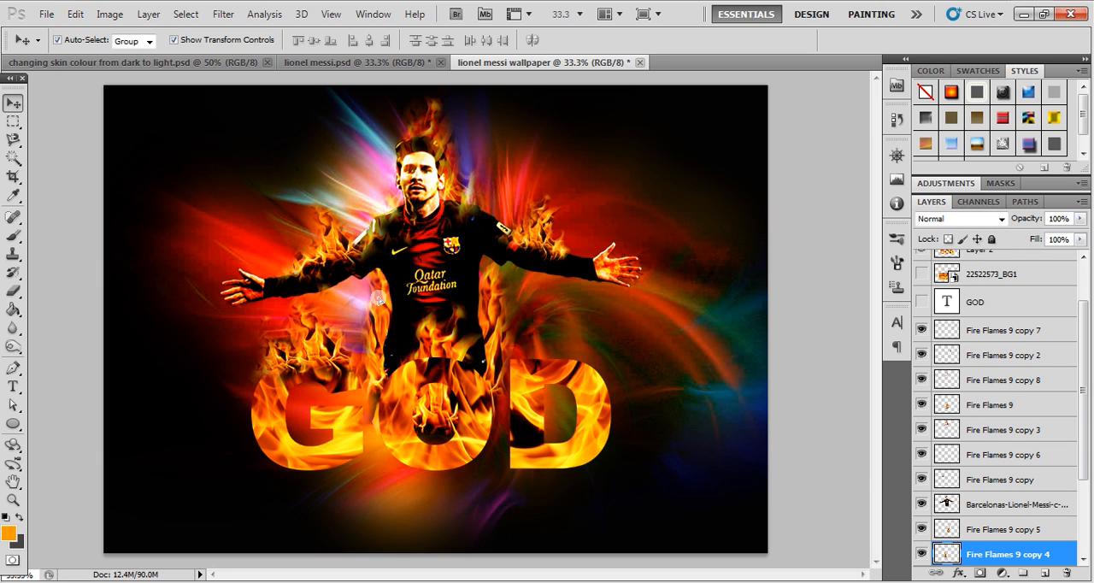
key("ctrl+t")
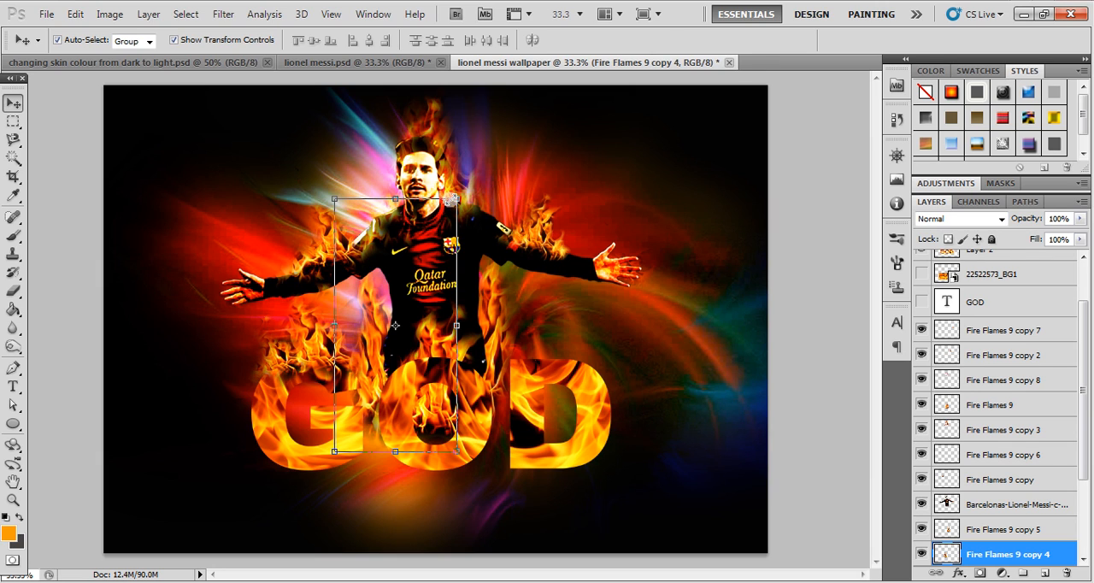
left_click_drag(457, 198, 425, 264)
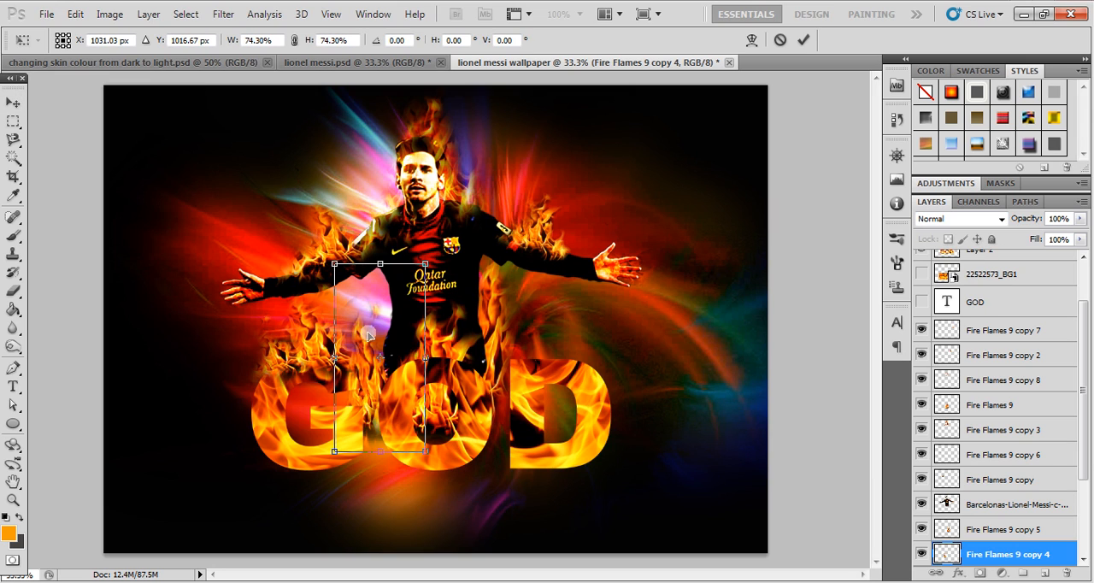
left_click_drag(366, 349, 382, 303)
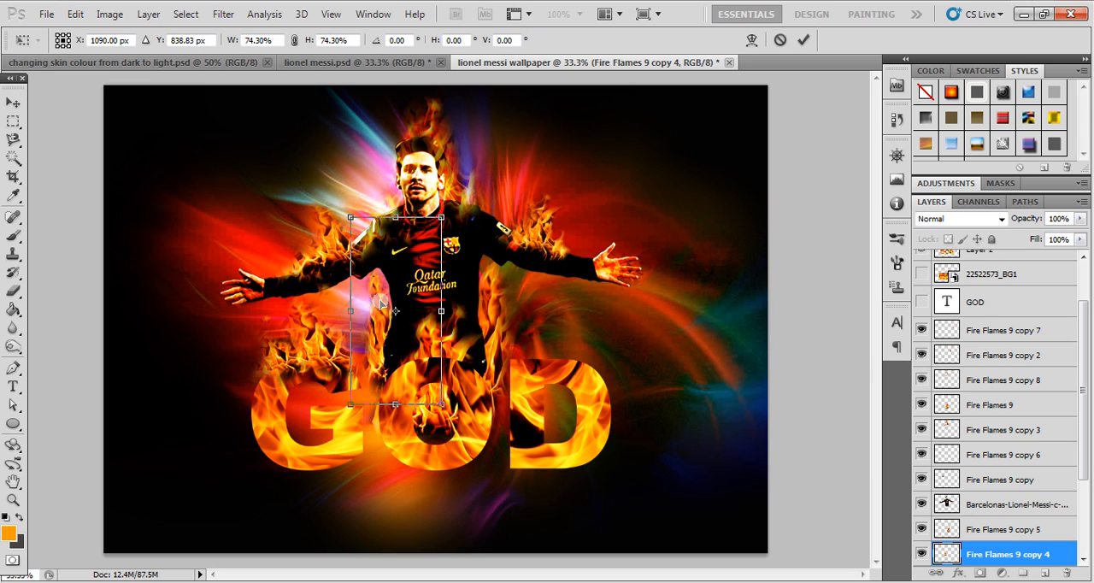
key("Return")
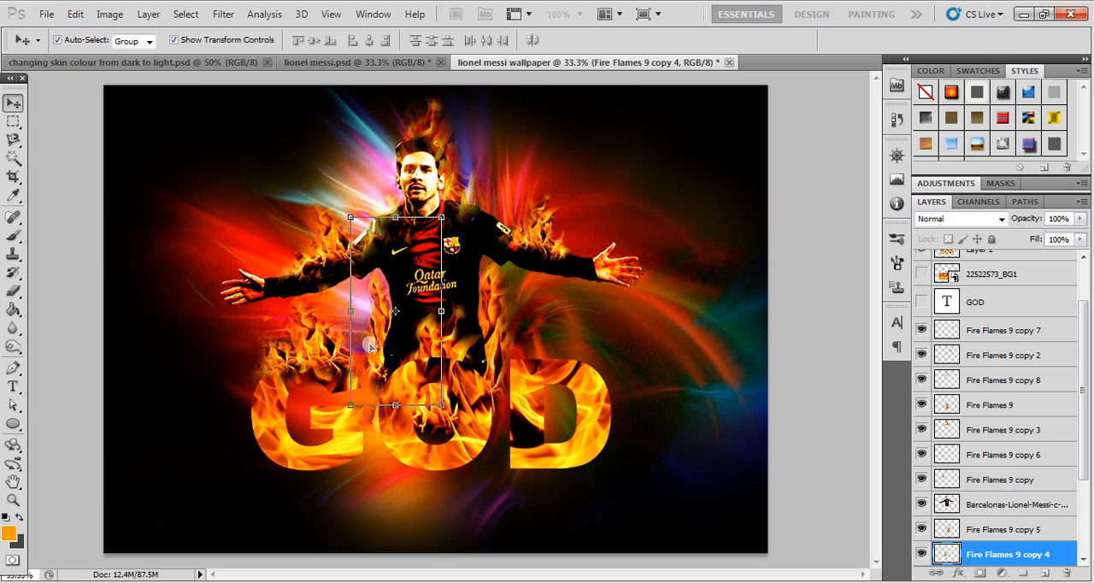
left_click(92, 259)
- Raise the Fire Flames 9 flame at the player's waist to the top of the layer order
left_click(435, 344)
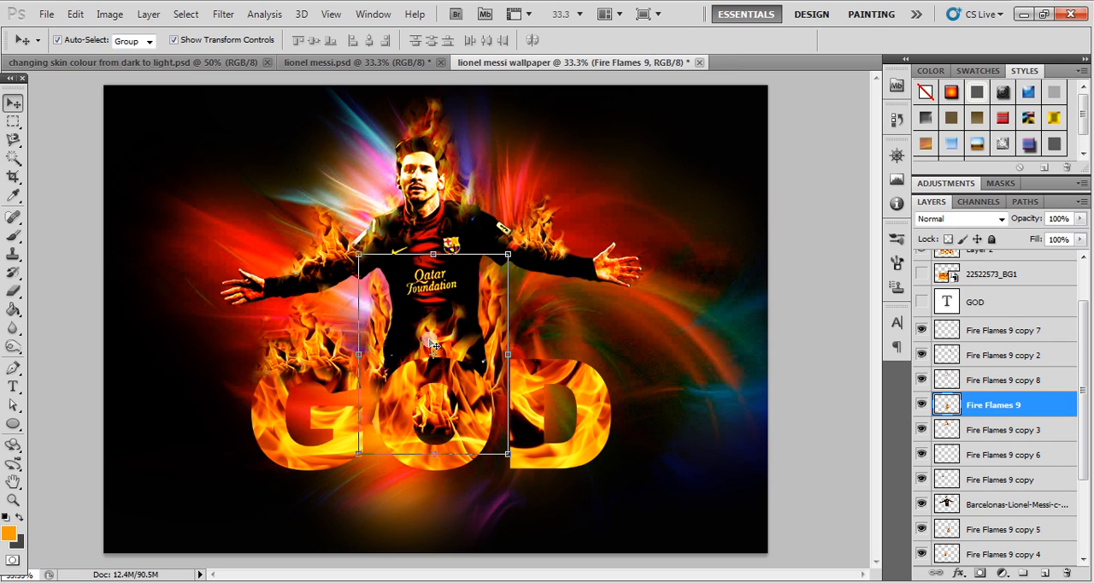
key("ctrl+bracketright")
key("ctrl+bracketright")
key("ctrl+bracketright")
key("ctrl+bracketright")
key("ctrl+bracketright")
key("ctrl+bracketright")
key("ctrl+bracketright")
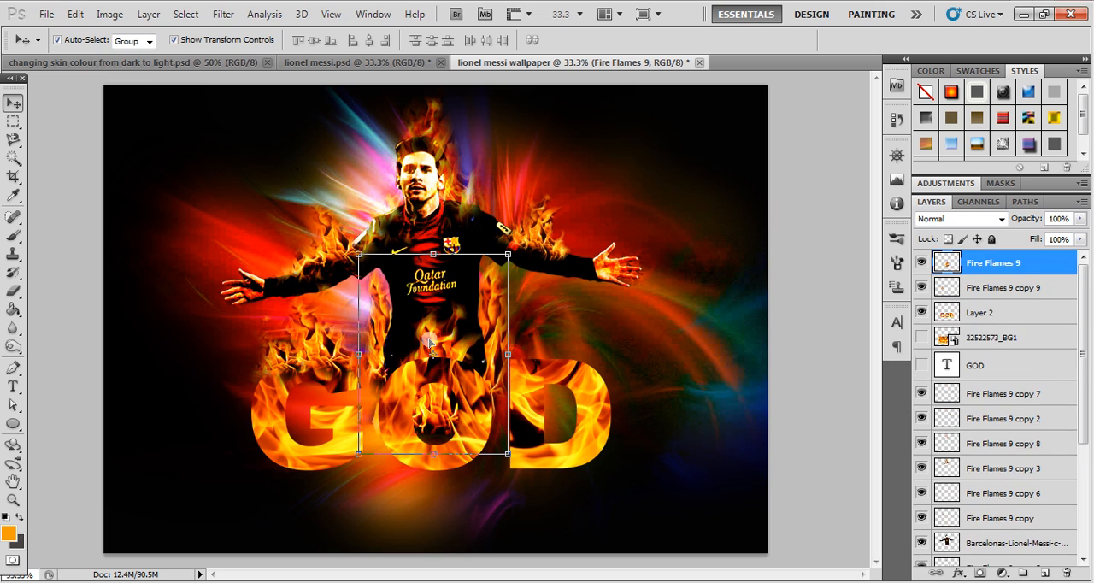
key("ctrl+j")
- Scale the Fire Flames 9 flame to 75.28% and place it along the upper edge of the letter O
left_click_drag(434, 369, 437, 336)
left_click_drag(509, 208, 471, 254)
left_click_drag(417, 348, 439, 333)
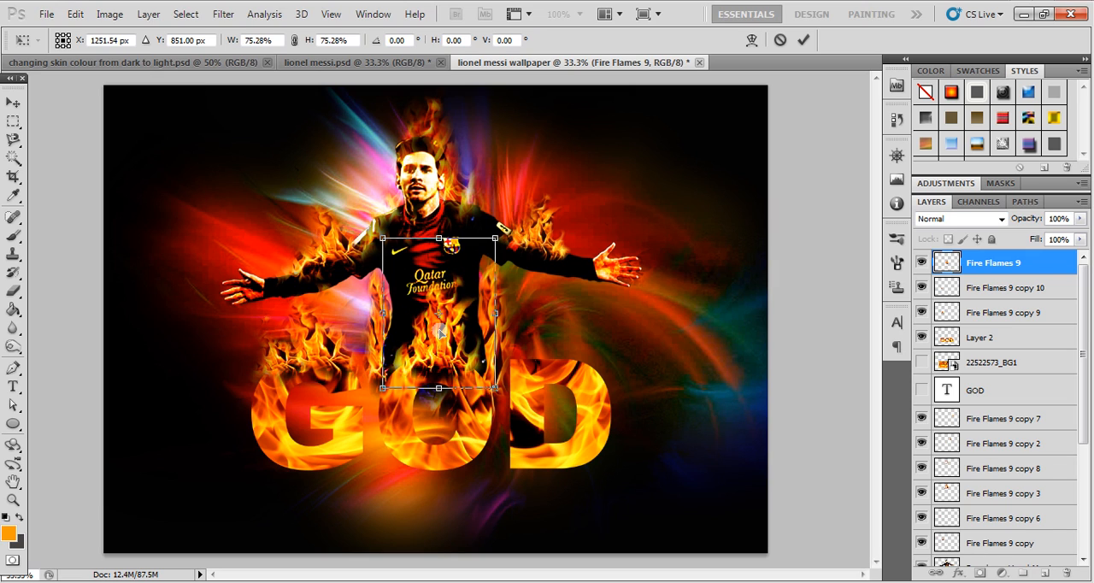
key("Return")
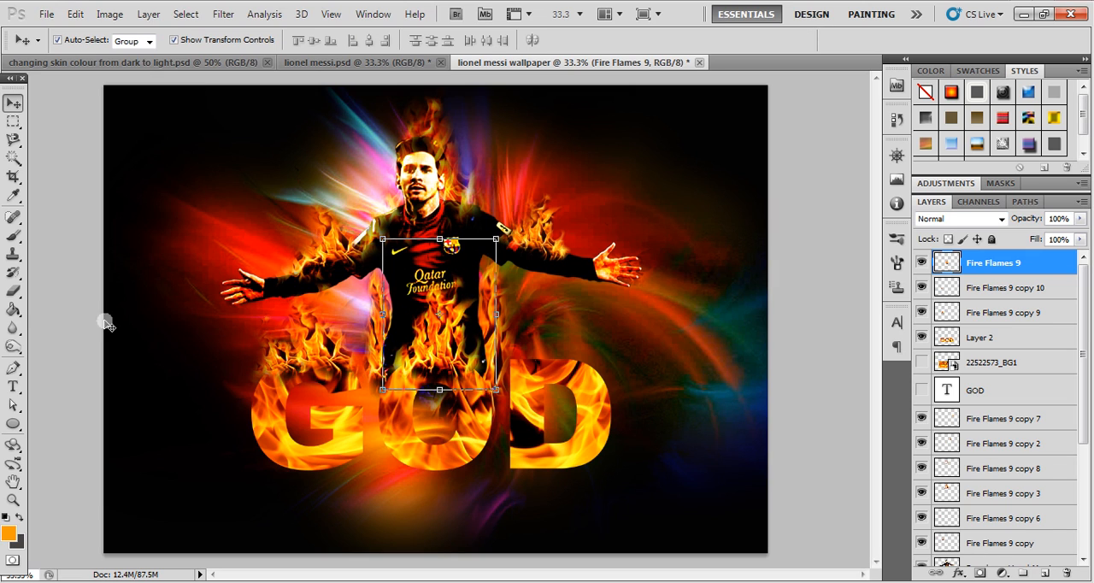
left_click(53, 313)
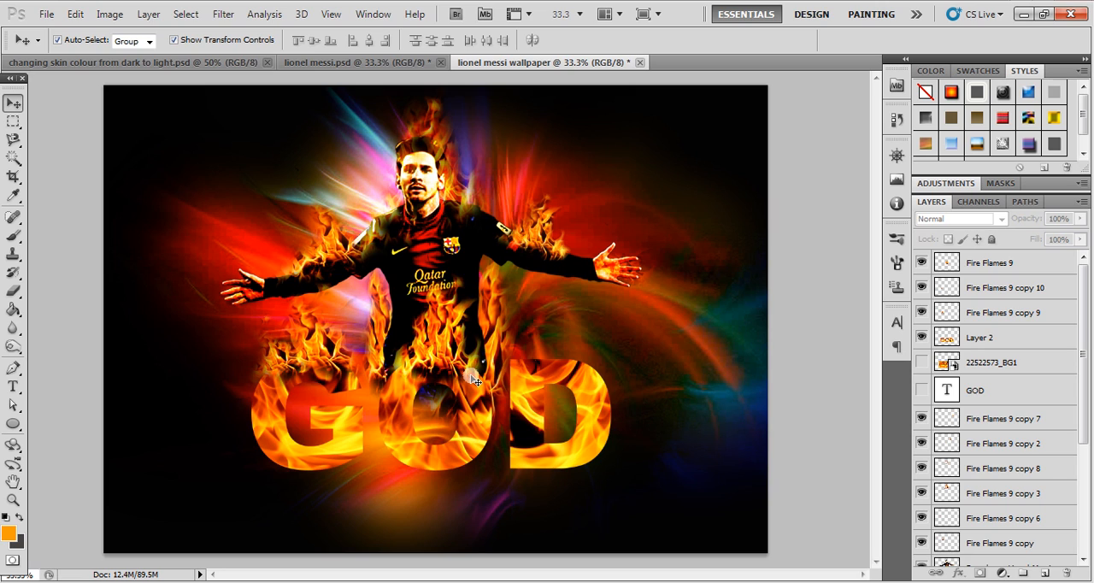
- Duplicate the flame from the arm above the letter D onto that letter, and raise the copy to the top layer
left_click_drag(536, 233, 567, 350)
key("ctrl+bracketright")
key("ctrl+bracketright")
key("ctrl+bracketright")
key("ctrl+bracketright")
key("ctrl+bracketright")
key("ctrl+bracketright")
key("ctrl+bracketright")
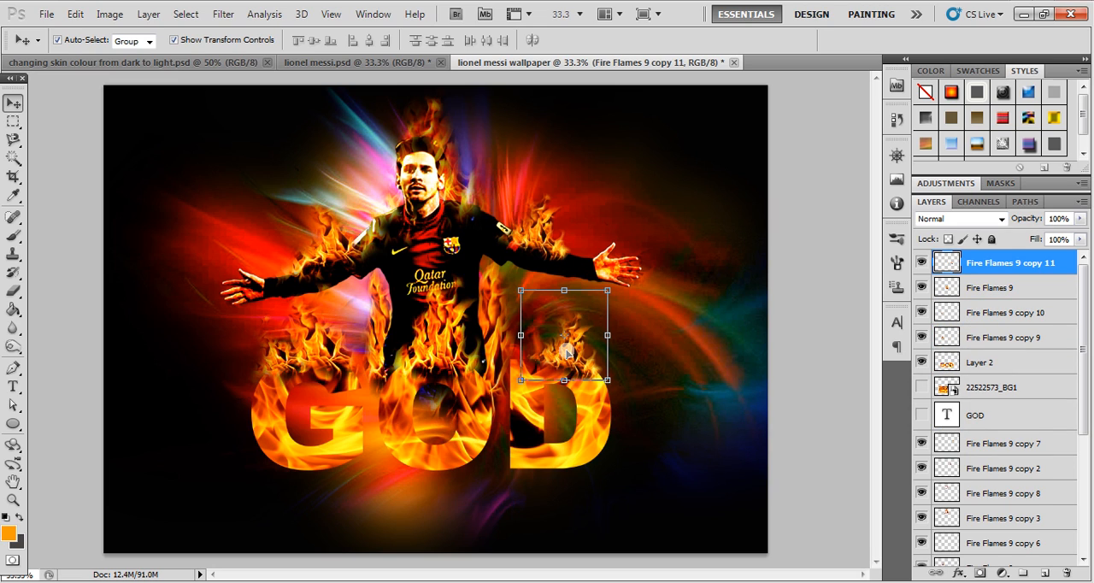
- Rotate the duplicated flame -10.32° and position it along the upper edge of the letter D
left_click_drag(565, 357, 554, 347)
left_click_drag(604, 276, 594, 268)
left_click_drag(579, 339, 557, 339)
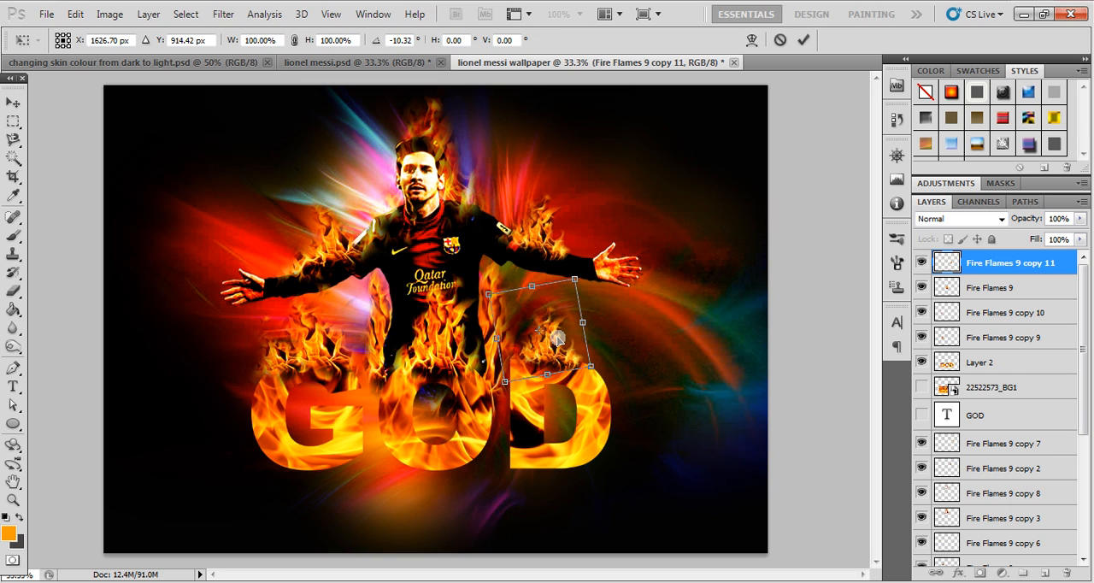
key("Return")
left_click(815, 407)
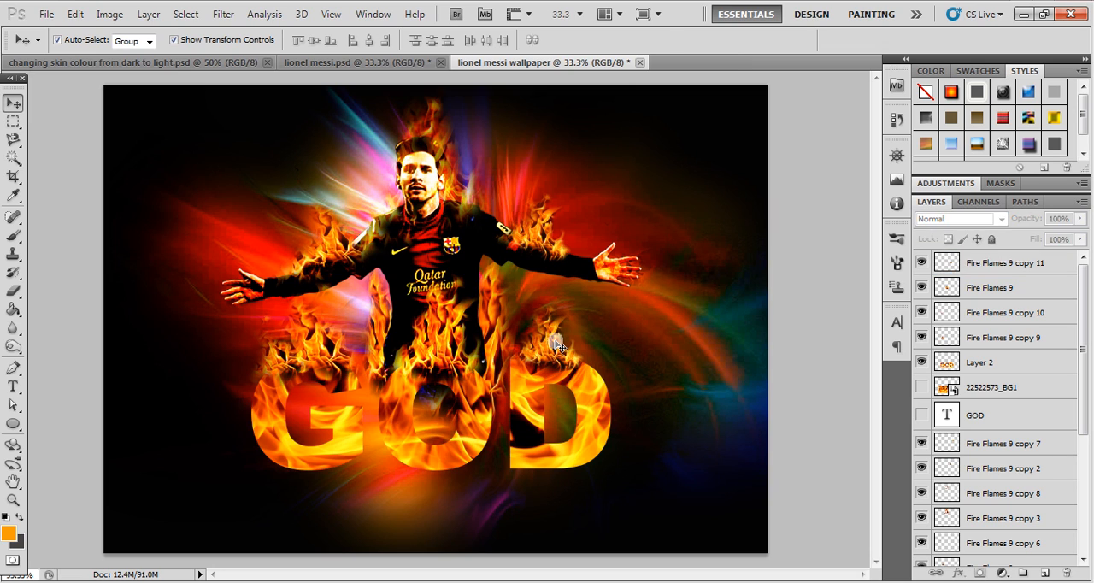
- Erase the excess base of the duplicated flame where it overlaps the letter D
left_click(557, 346)
key("e")
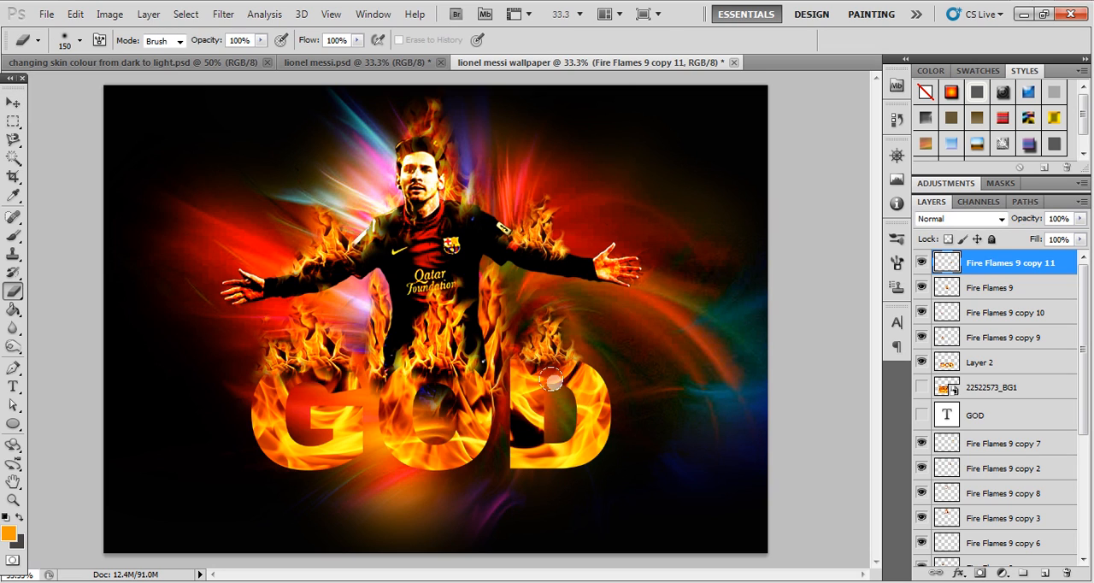
left_click_drag(535, 428, 524, 423)
left_click(13, 103)
left_click(57, 154)
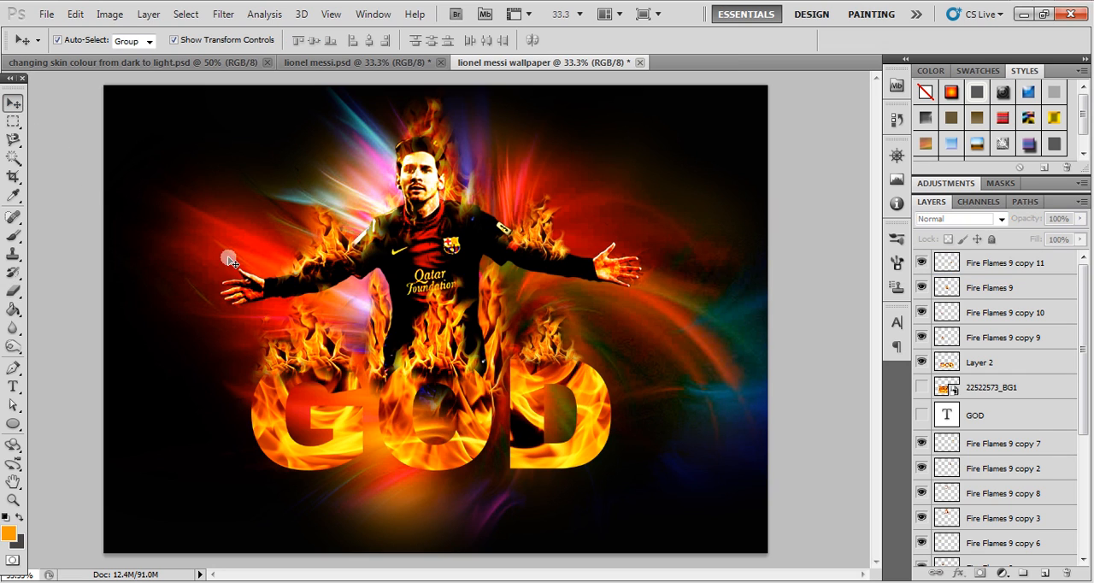
- Stretch the Fire Flames 9 copy 4 flame beside the player's waist upward to 116.26% height
left_click(381, 306)
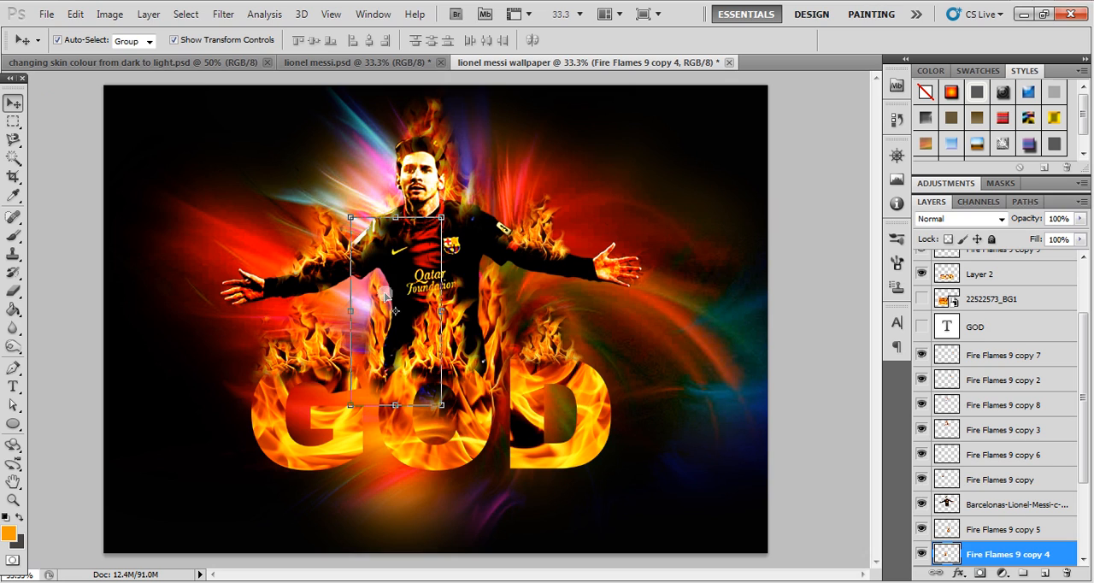
left_click_drag(394, 221, 394, 186)
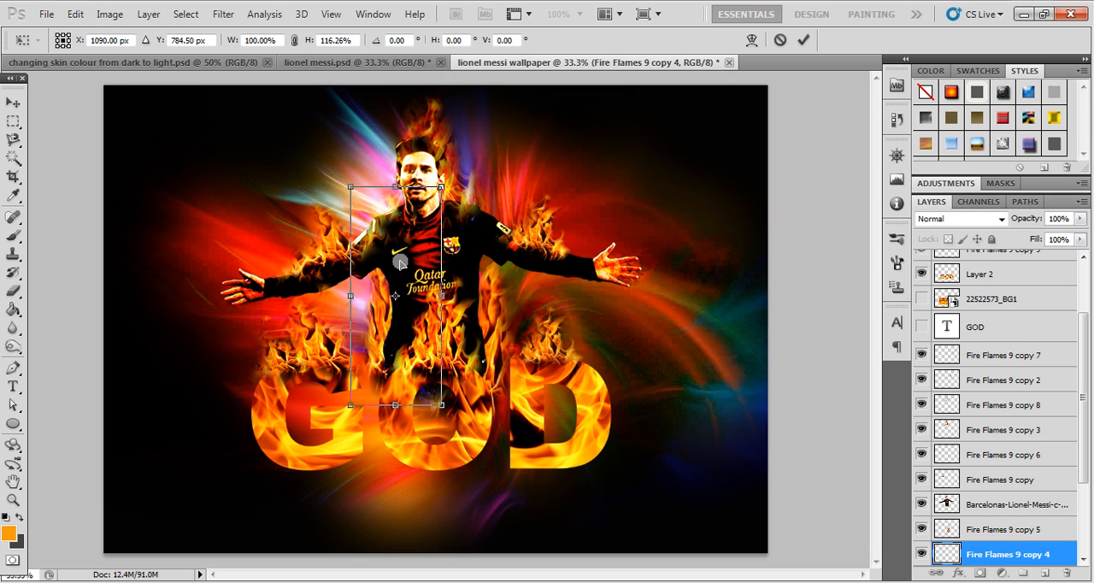
key("Return")
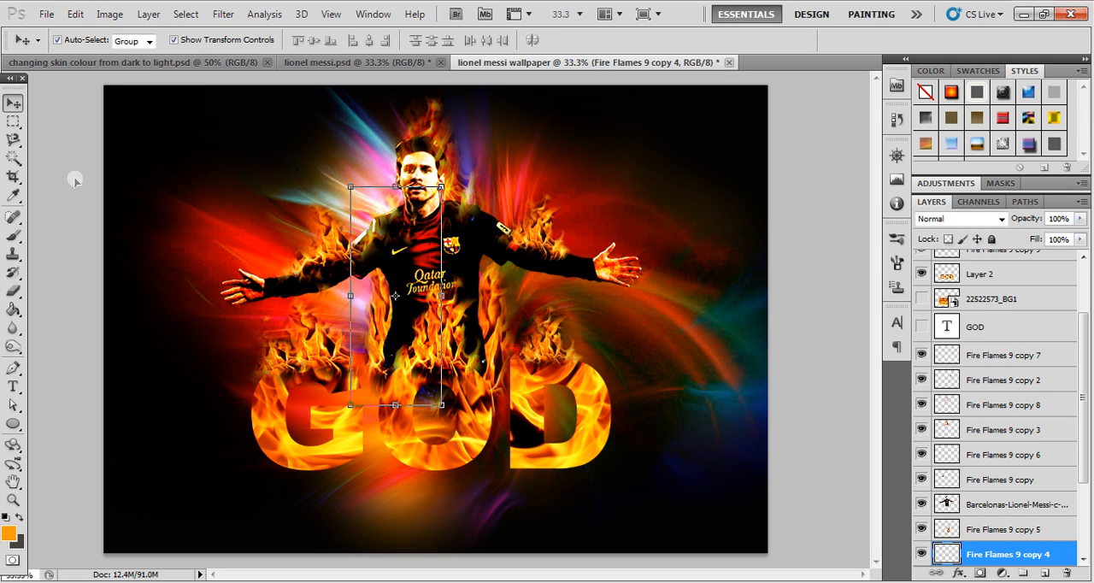
left_click(70, 181)
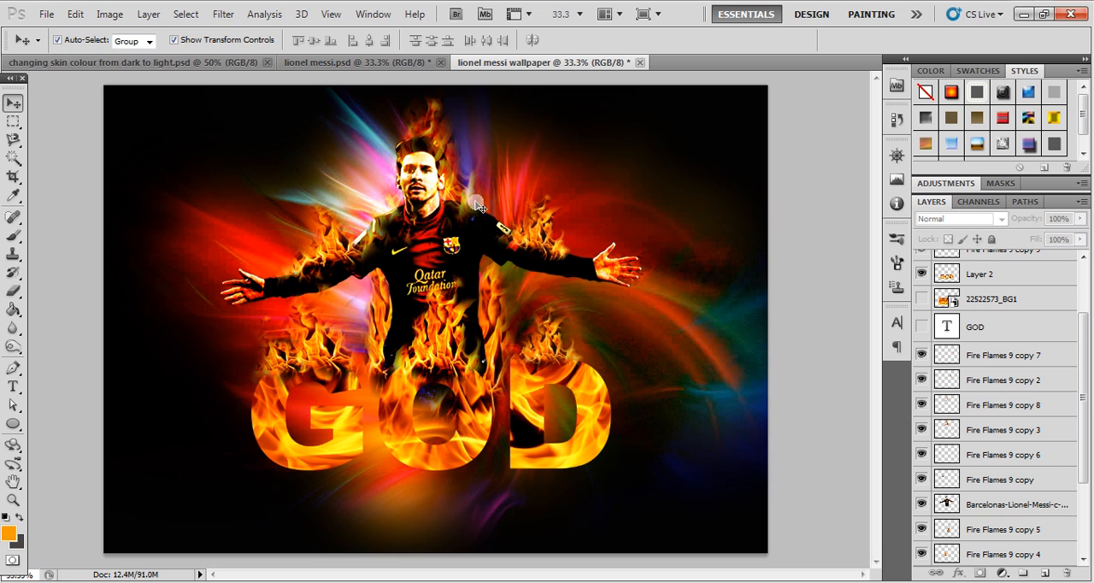
- Duplicate the flame above the letter D towards the letter's right side and rotate the copy clockwise to follow the curve
left_click(540, 344)
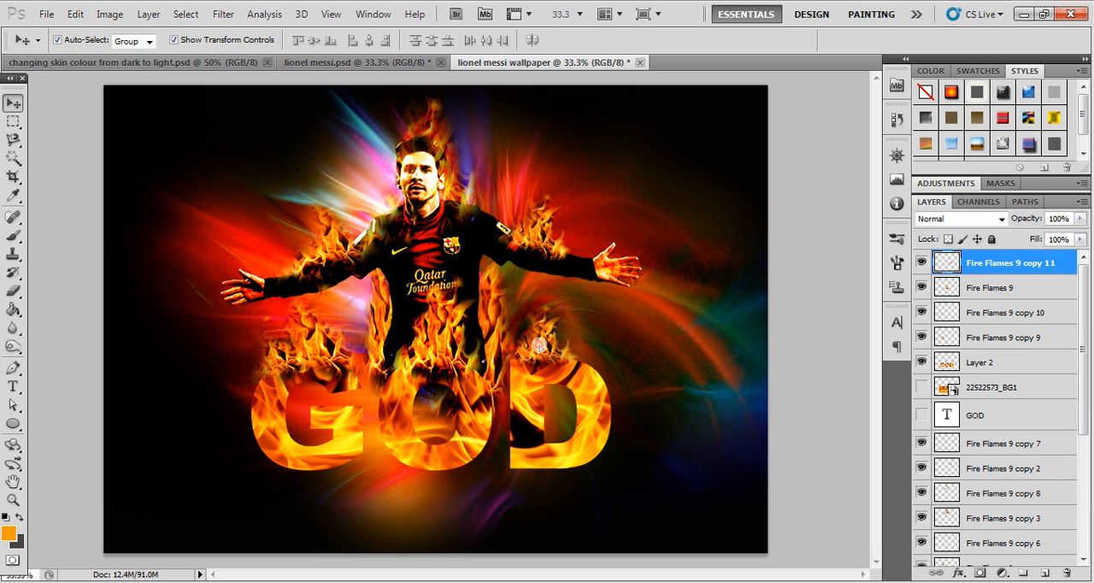
left_click(540, 345)
left_click_drag(540, 346, 603, 363)
left_click_drag(633, 308, 665, 321)
key("Return")
- Erase the excess base of the new flame copy where it covers the letter D
key("e")
left_click_drag(619, 404, 620, 397)
left_click_drag(543, 384, 519, 391)
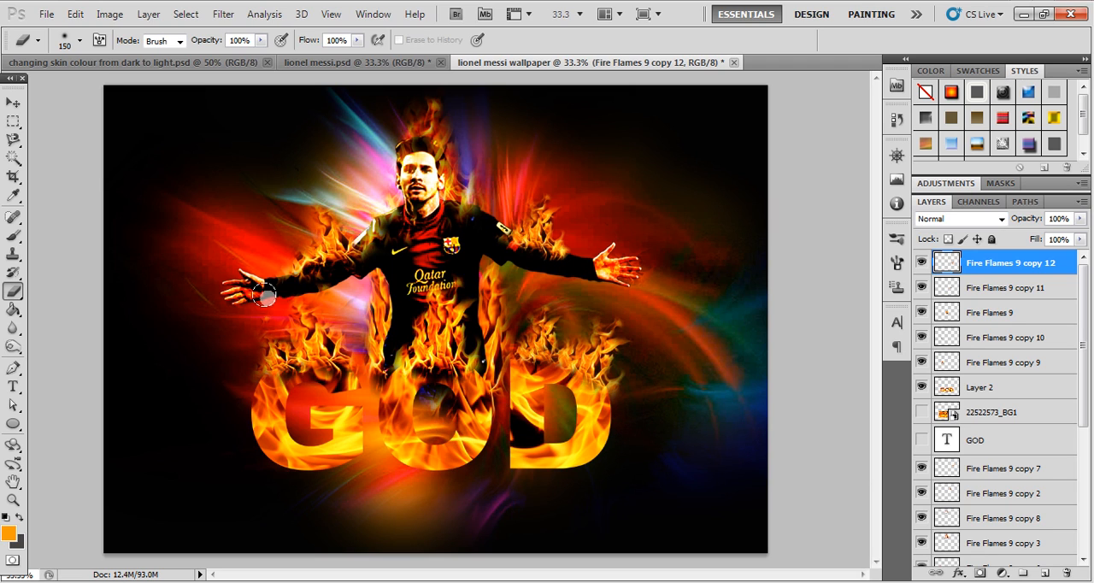
- Enlarge the Fire Flames 9 flame above the letter O proportionally to 118.72%
left_click(13, 102)
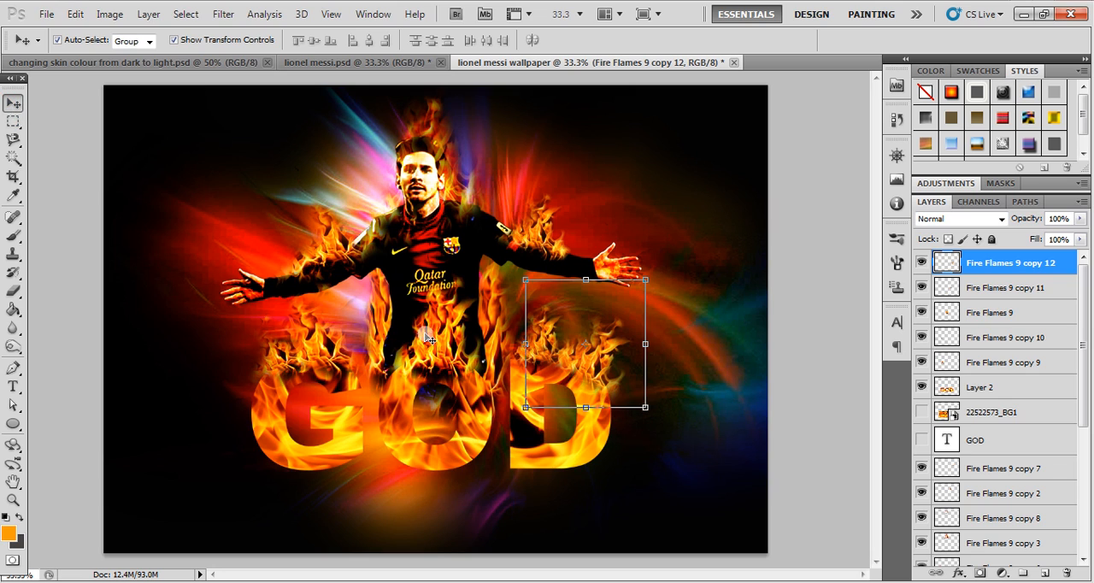
left_click(429, 338)
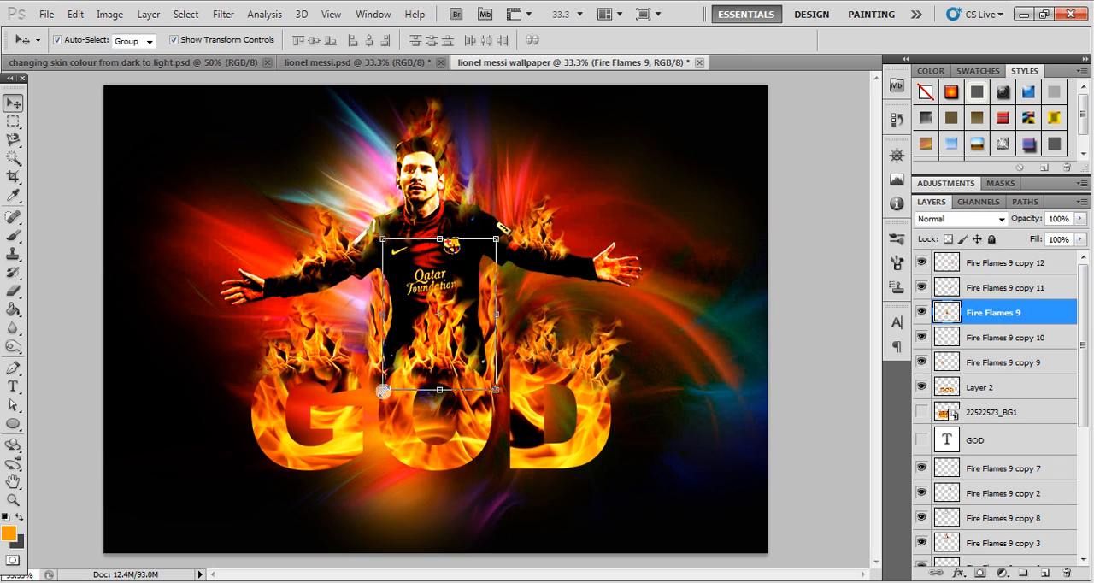
left_click_drag(383, 392, 369, 409)
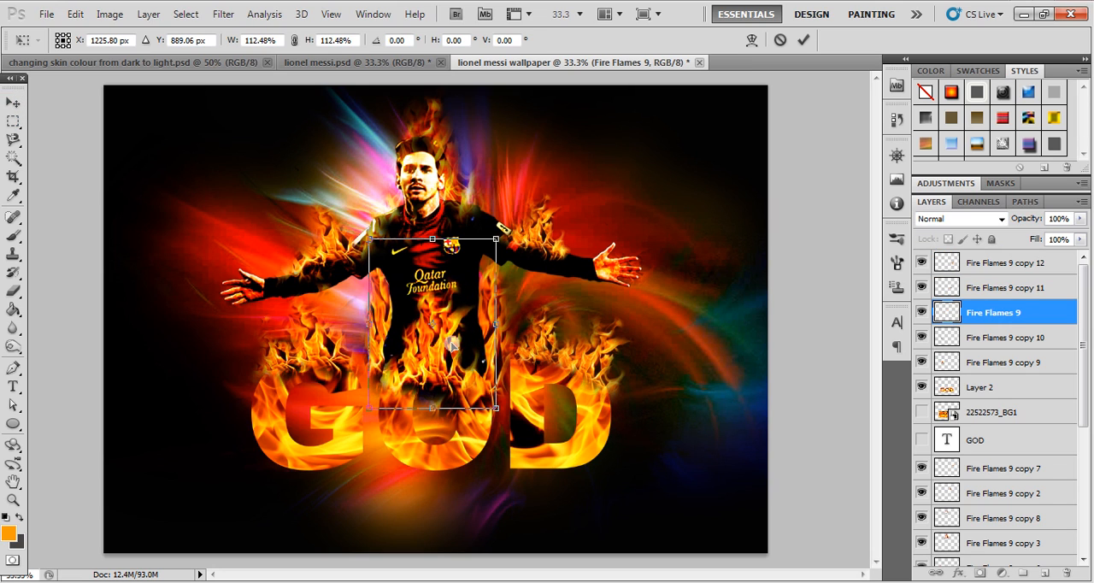
left_click_drag(495, 242, 506, 225)
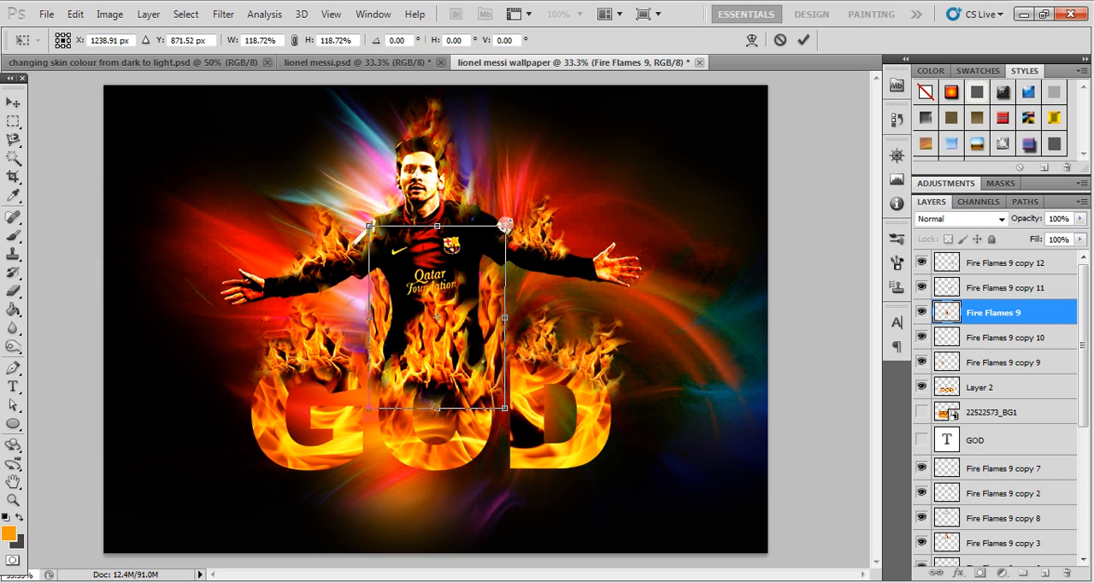
key("Return")
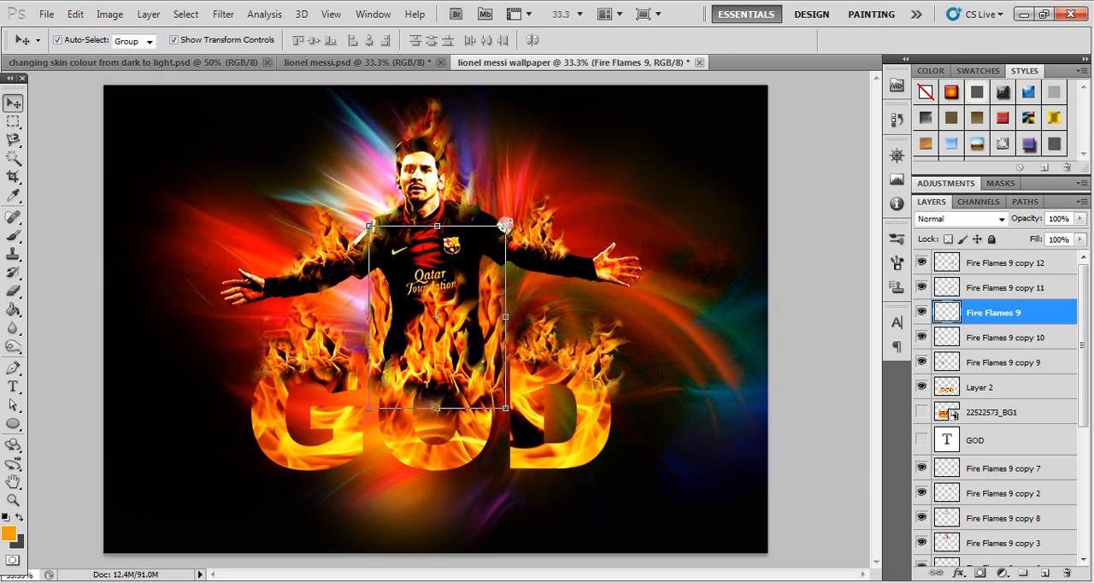
left_click(823, 384)
- Darken the Fire Flames 9 copy 12 flame on the letter D with Levels, setting the black input level to 48
left_click(562, 353)
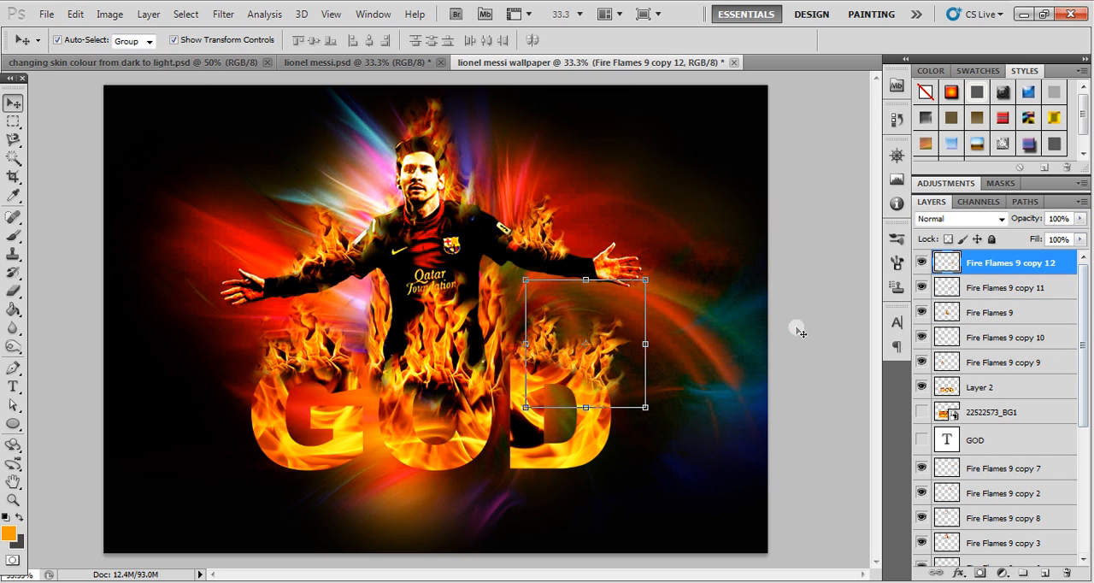
left_click(110, 14)
mouse_move(151, 54)
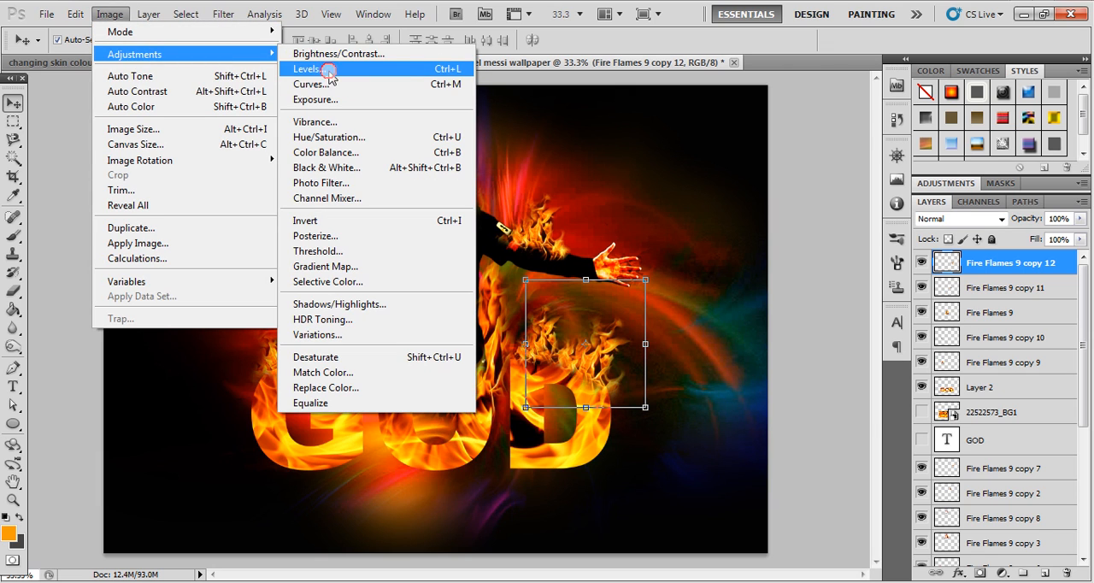
left_click(322, 71)
left_click_drag(670, 305, 706, 313)
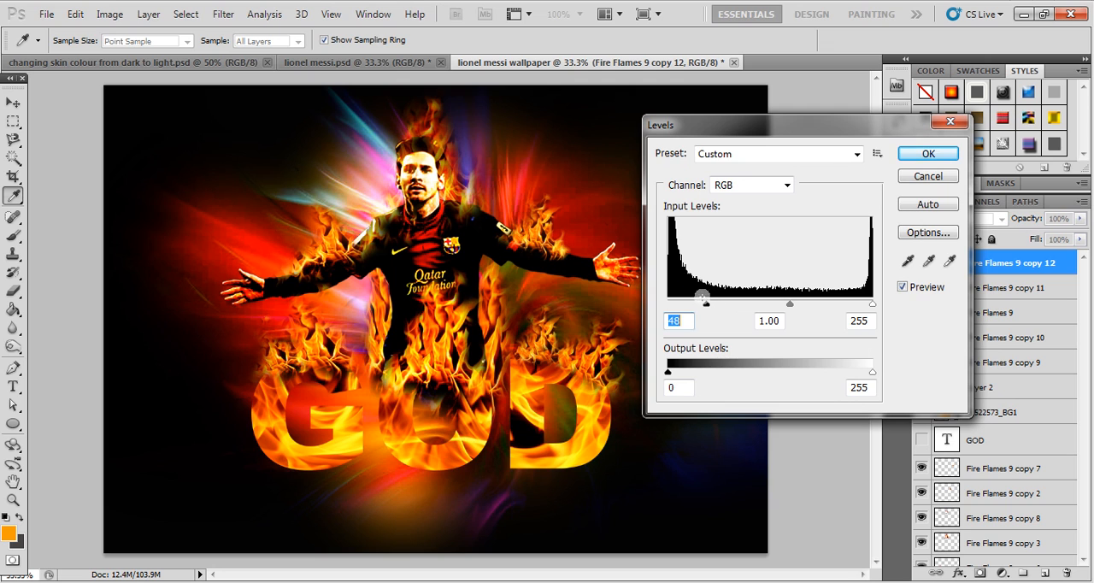
left_click(903, 177)
key("v")
- Darken the Fire Flames 9 copy 11 flame on the letter D with Levels, setting the black input level to 27
left_click(542, 332)
left_click(110, 13)
mouse_move(137, 54)
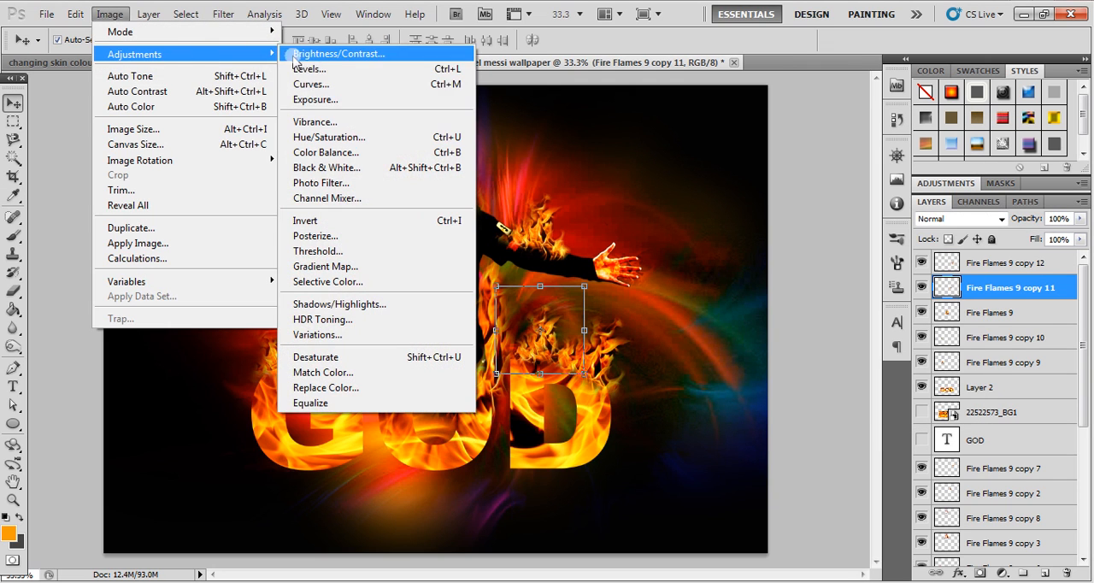
left_click(352, 70)
left_click_drag(670, 304, 690, 305)
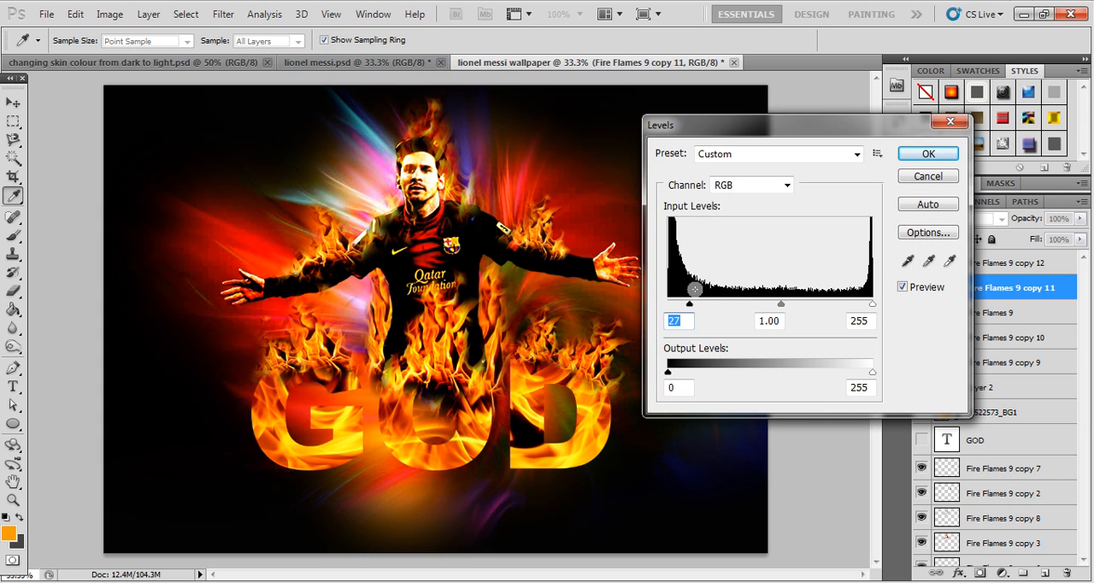
left_click(932, 154)
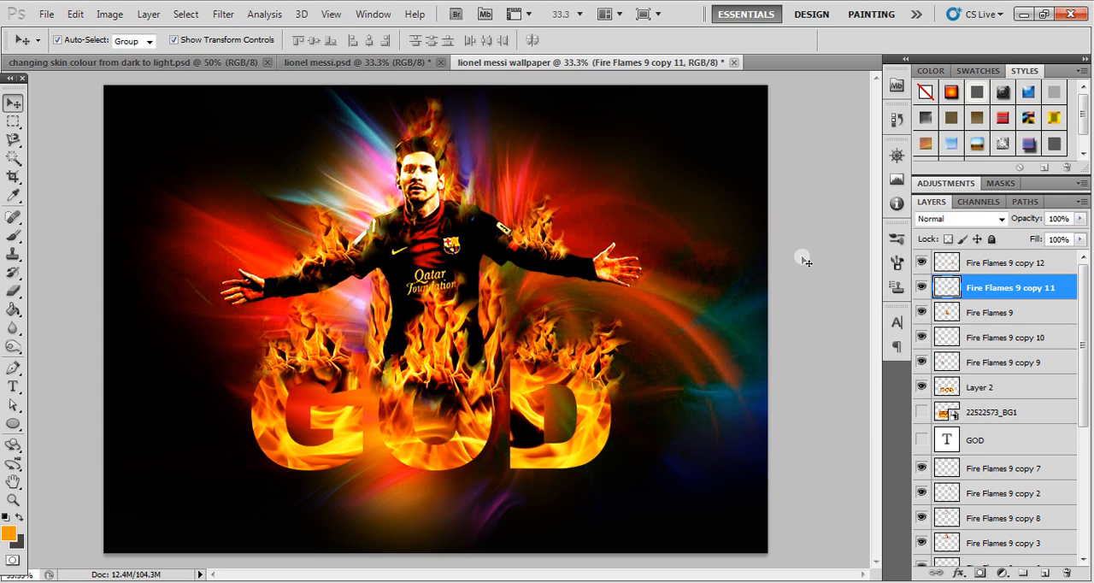
left_click(801, 257)
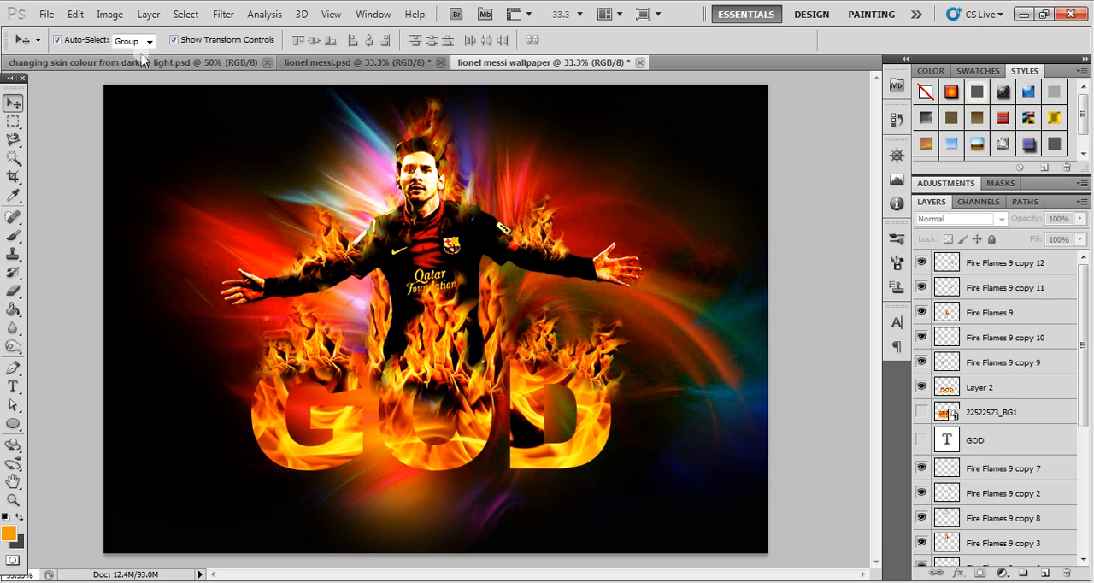
- Rotate the Fire Flames 9 copy 10 flame slightly counterclockwise along the left edge of the letter G
left_click(314, 344)
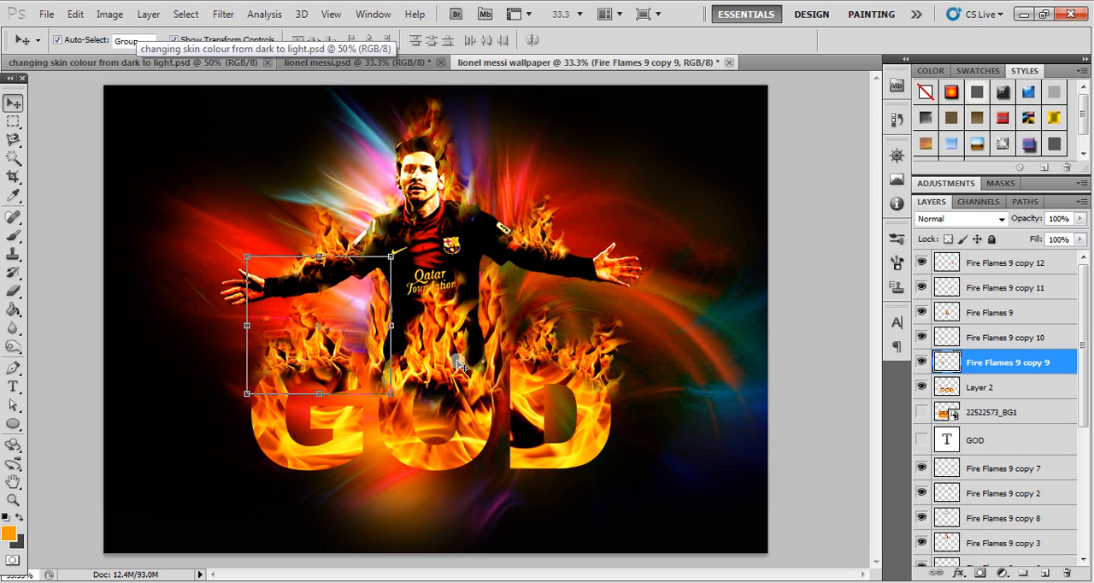
left_click(273, 357)
key("ctrl+t")
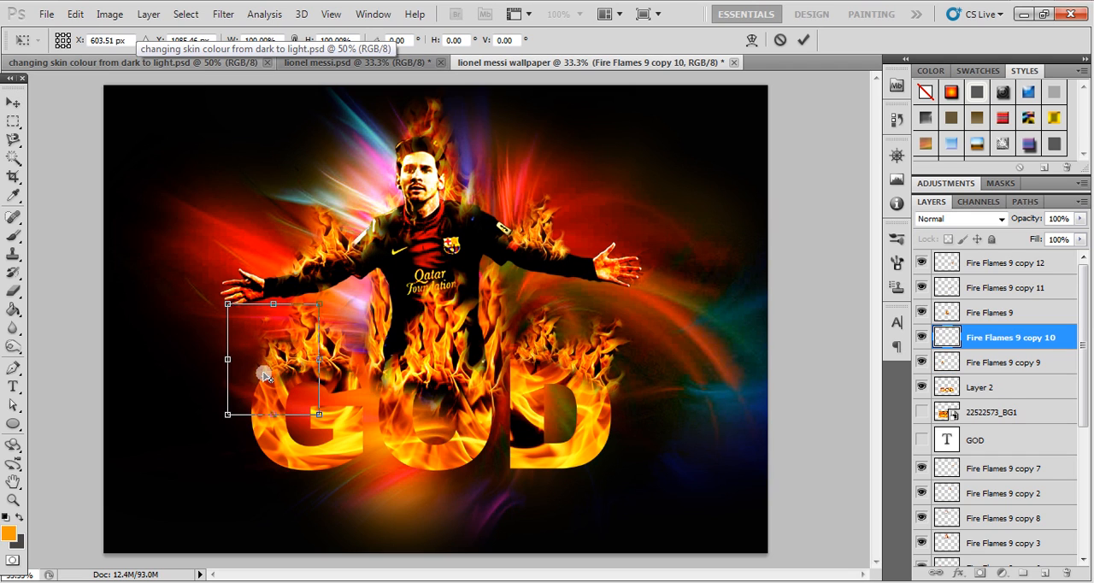
left_click_drag(211, 294, 205, 308)
key("Return")
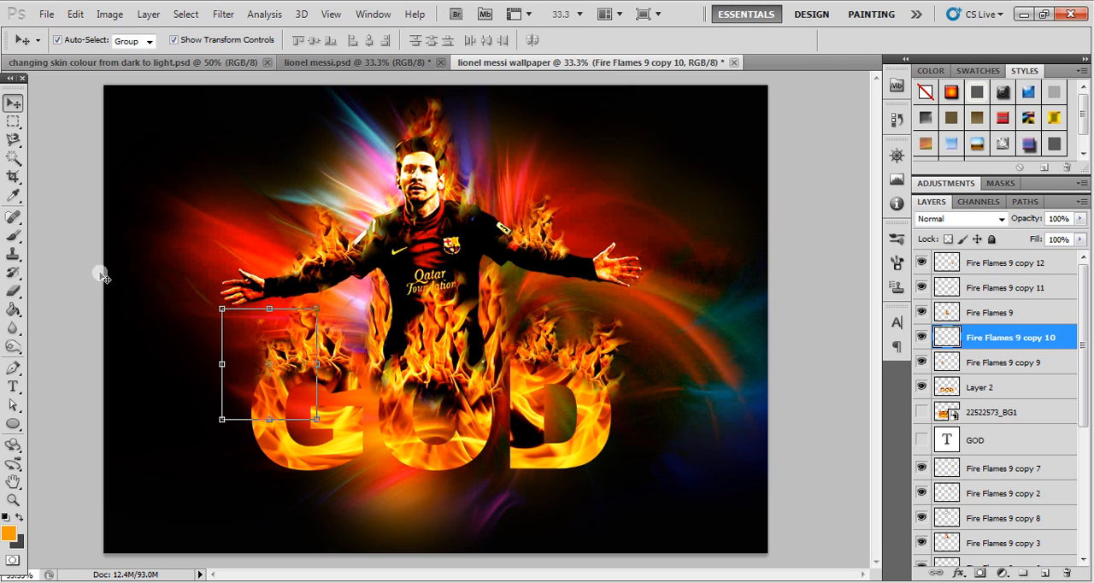
left_click(81, 262)
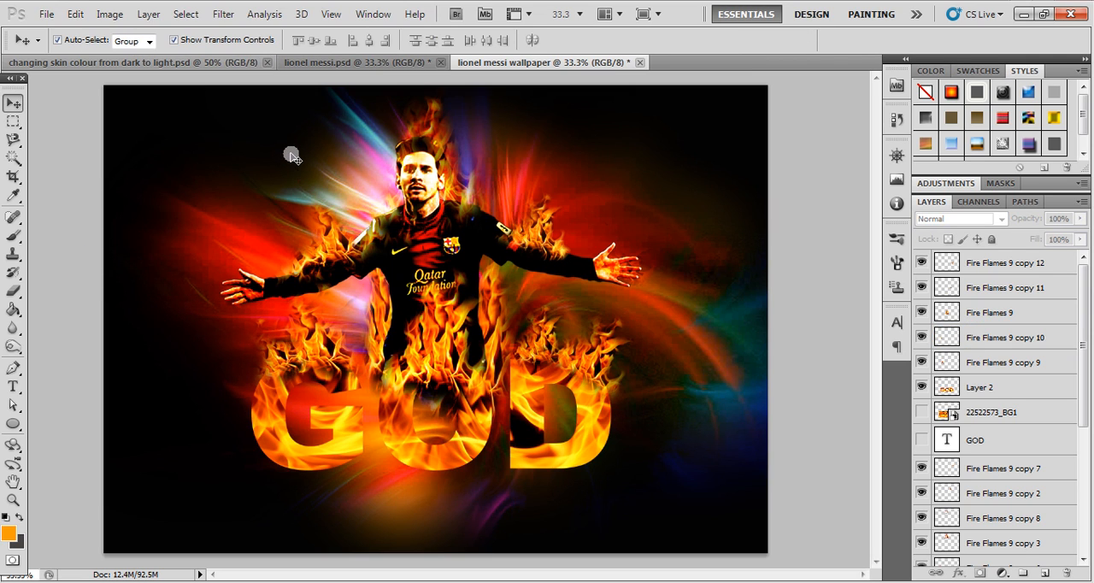
- Select the hidden cool backgrounds (9) layer and make it visible
left_click_drag(1084, 381, 1067, 523)
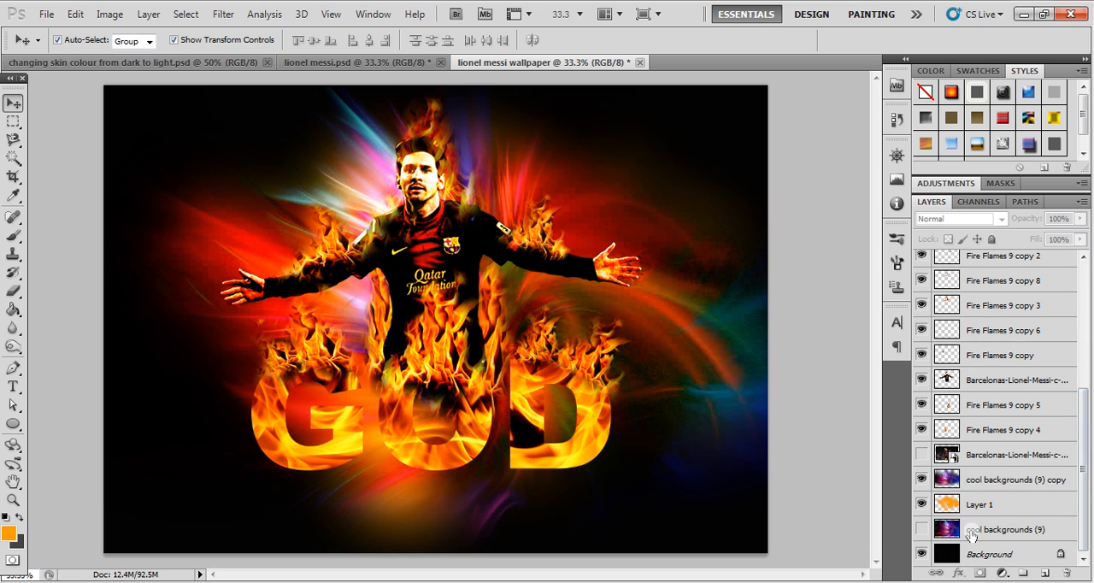
left_click(972, 528)
left_click(923, 529)
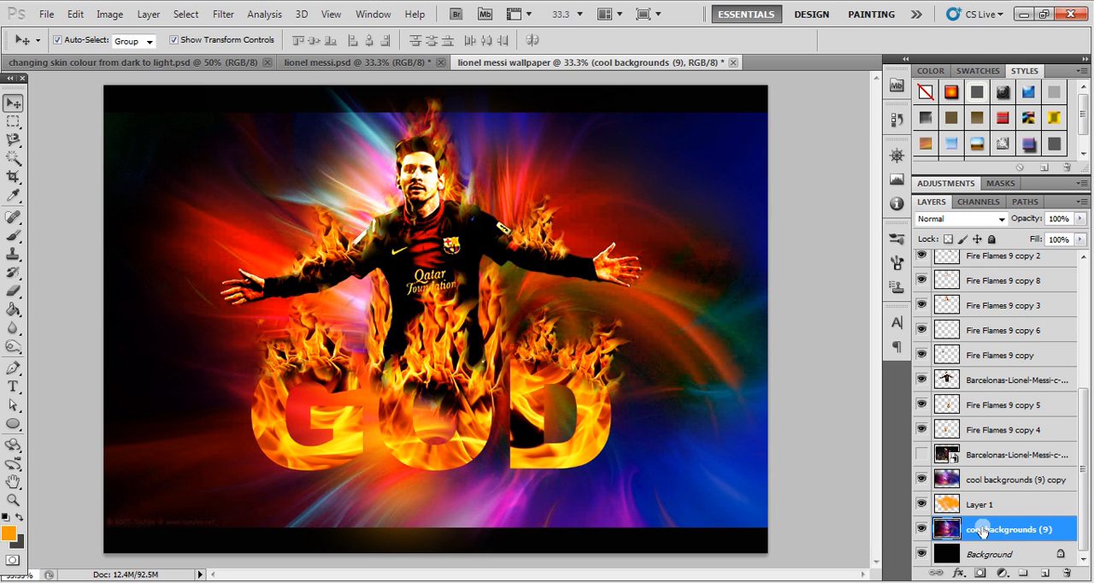
- Raise the cool backgrounds (9) layer to the top of the layer stack and scale it to 115.74% to cover the canvas
key("ctrl+bracketright")
key("ctrl+bracketright")
key("ctrl+bracketright")
key("ctrl+bracketright")
key("ctrl+bracketright")
key("ctrl+bracketright")
key("ctrl+bracketright")
key("ctrl+bracketright")
key("ctrl+bracketright")
key("ctrl+bracketright")
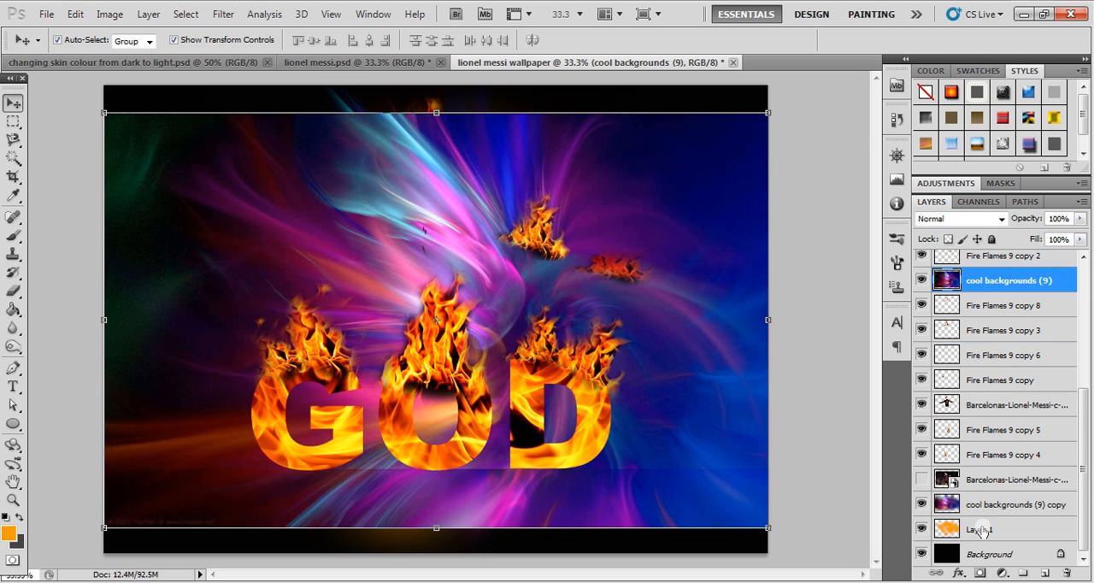
key("ctrl+bracketright")
key("ctrl+bracketright")
key("ctrl+bracketright")
key("ctrl+bracketright")
key("ctrl+bracketright")
key("ctrl+bracketright")
key("ctrl+bracketright")
key("ctrl+bracketright")
key("ctrl+bracketright")
key("ctrl+bracketright")
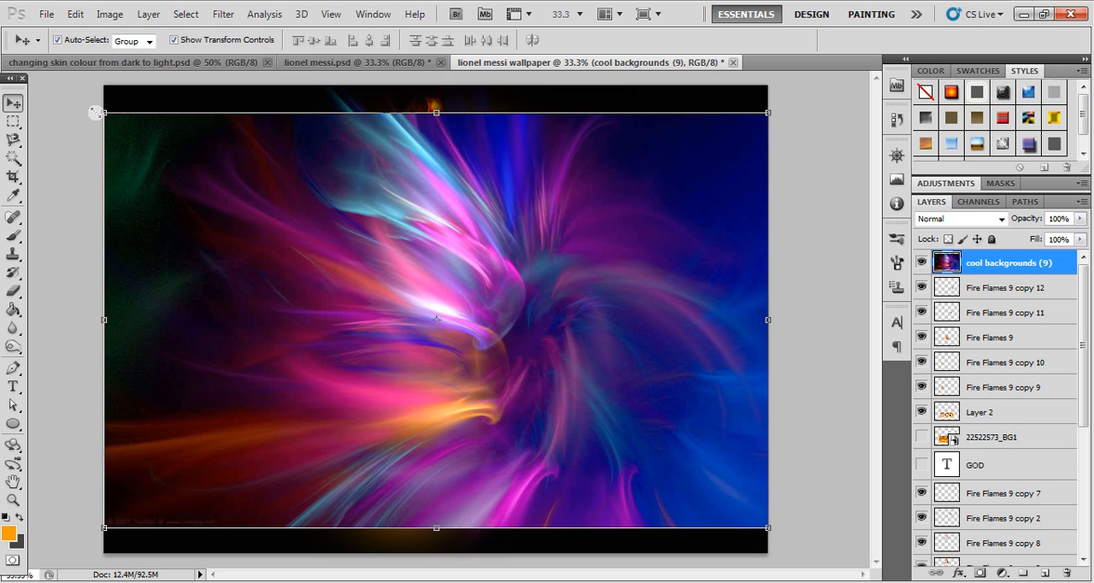
left_click_drag(96, 113, 53, 63)
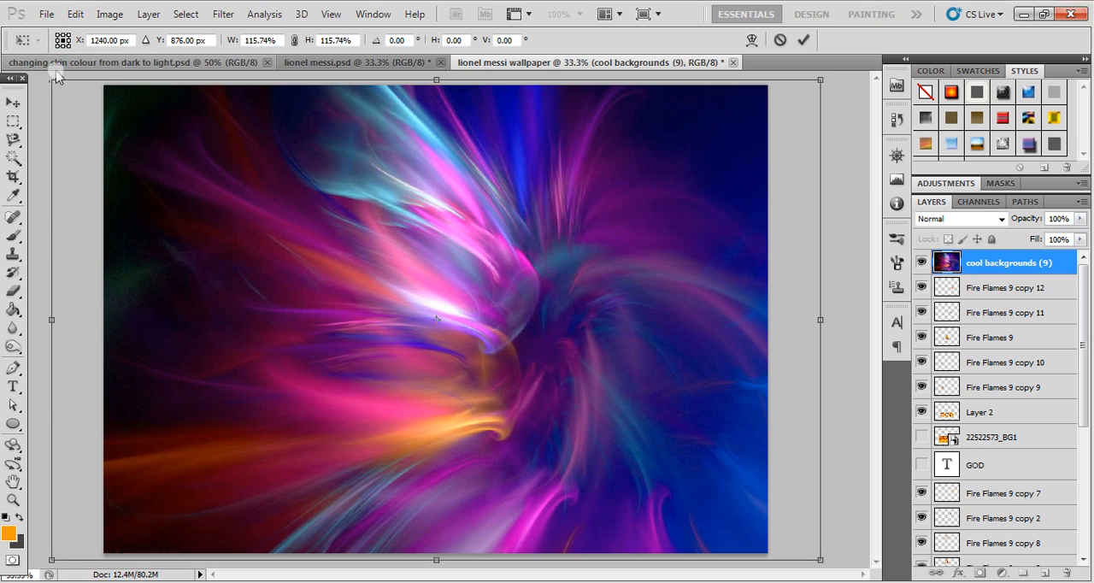
key("Return")
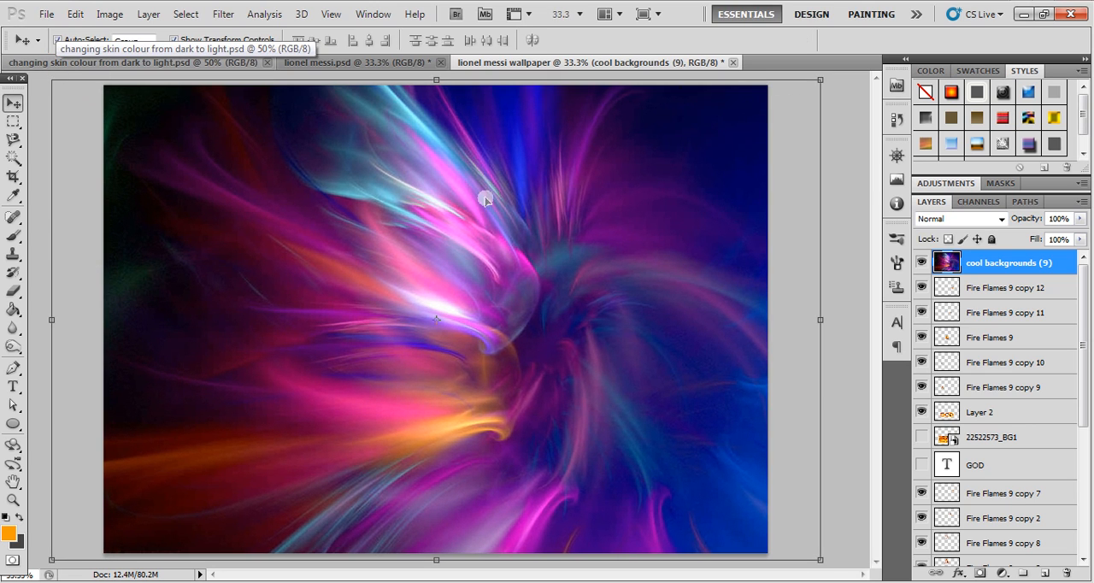
- Try blend modes such as Overlay, Linear Dodge (Add), Lighten, Linear Burn and Dissolve on the cool backgrounds (9) layer
left_click(957, 219)
left_click(954, 200)
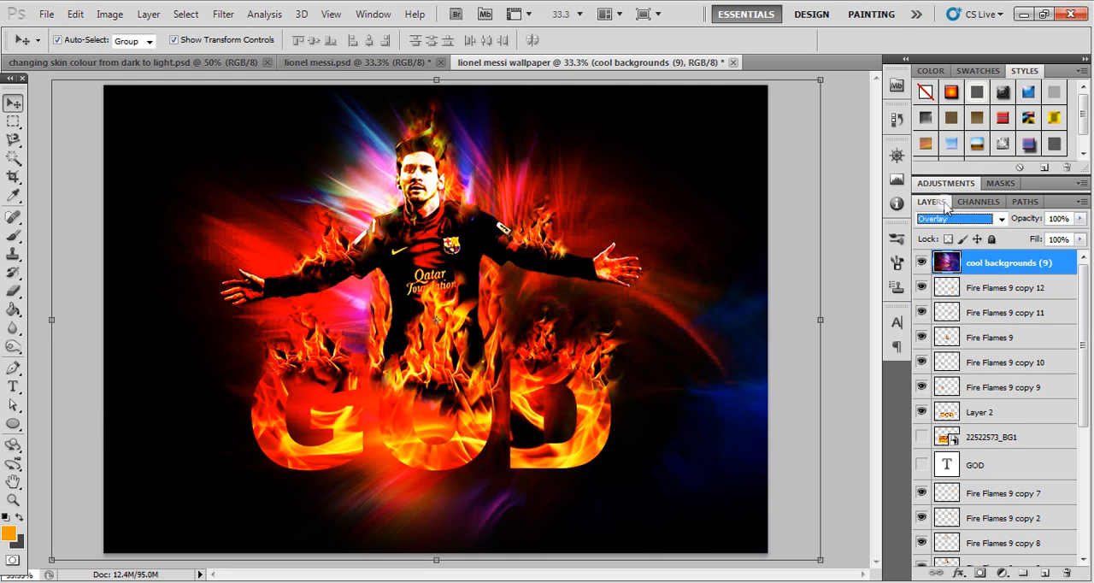
key("Down")
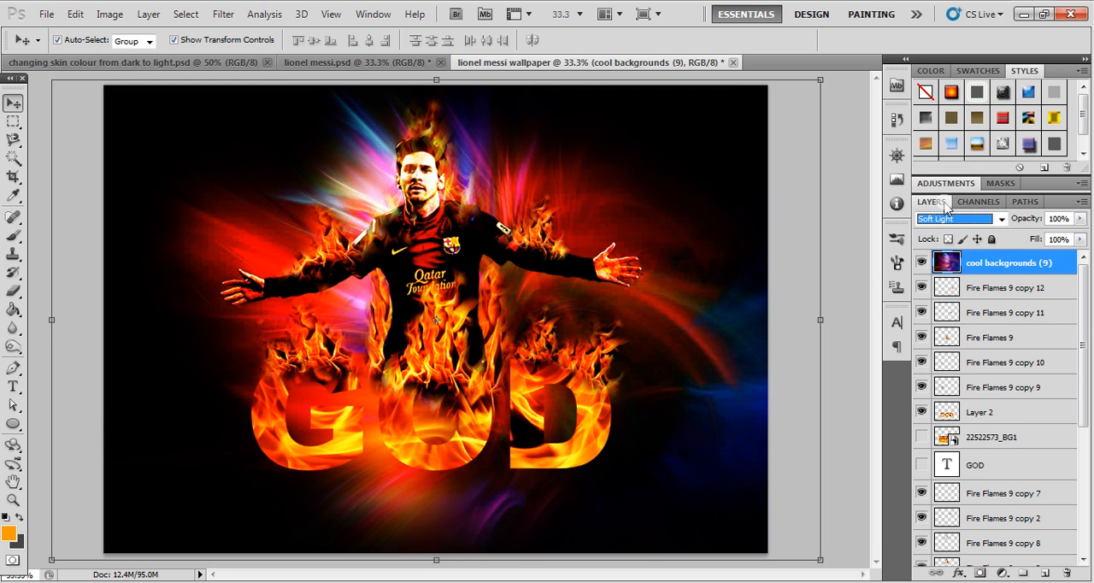
key("Up")
key("Up")
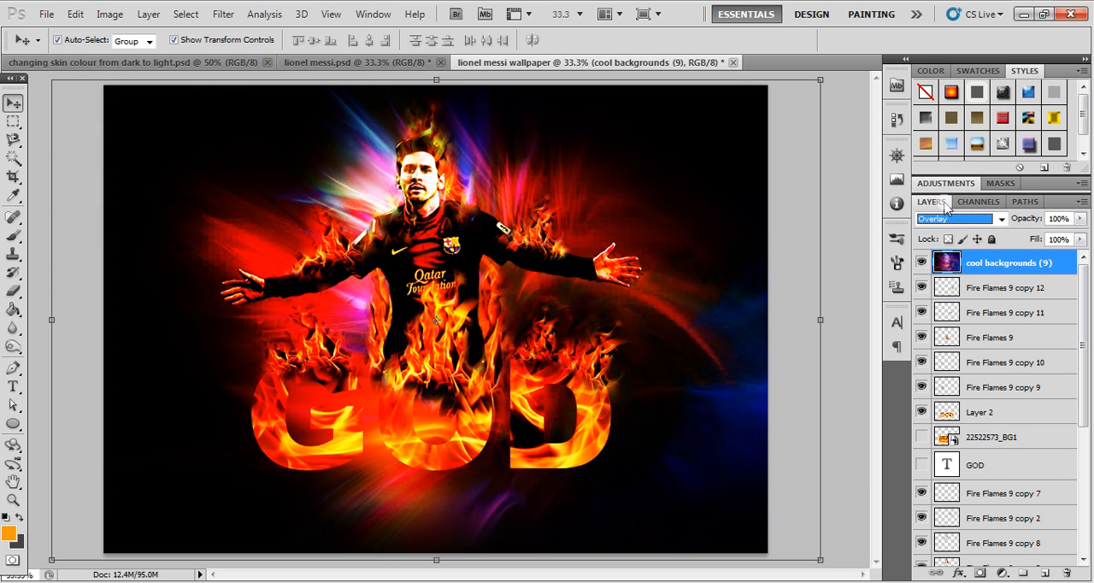
key("Up")
key("Up")
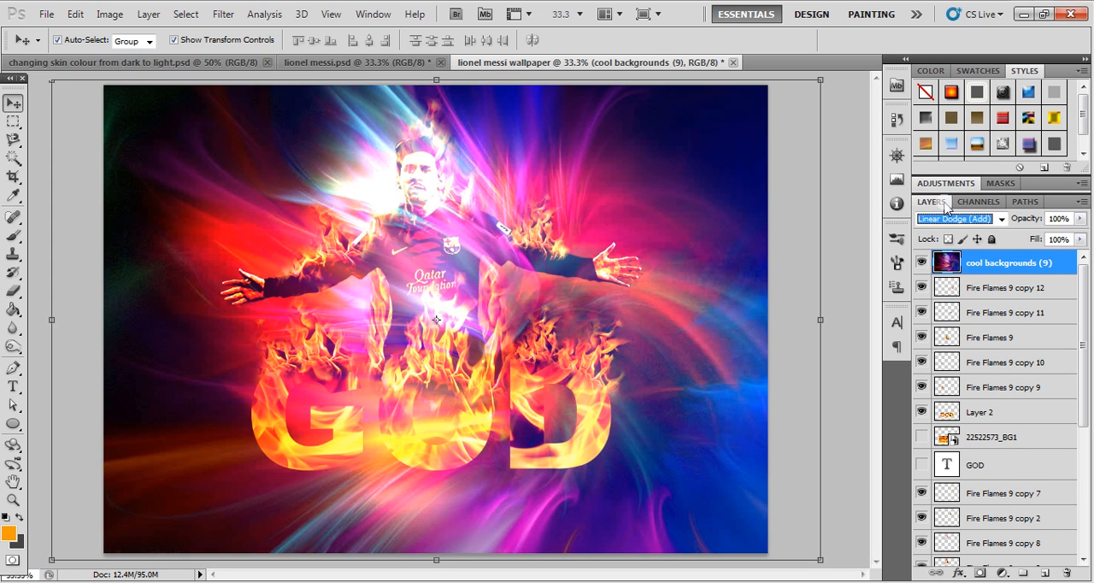
key("Up")
key("Up")
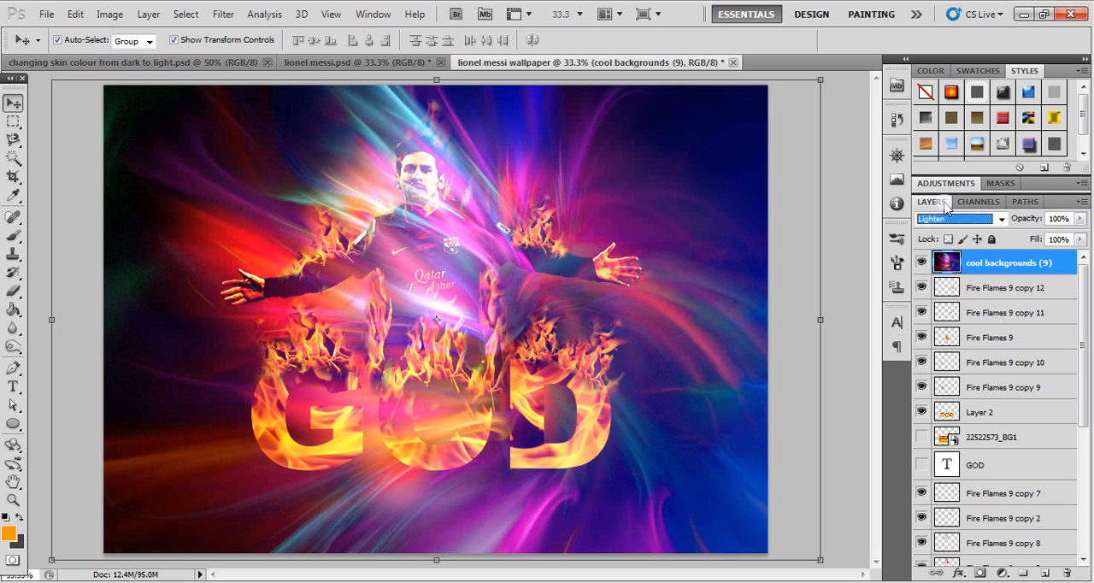
key("Up")
key("Up")
key("Up")
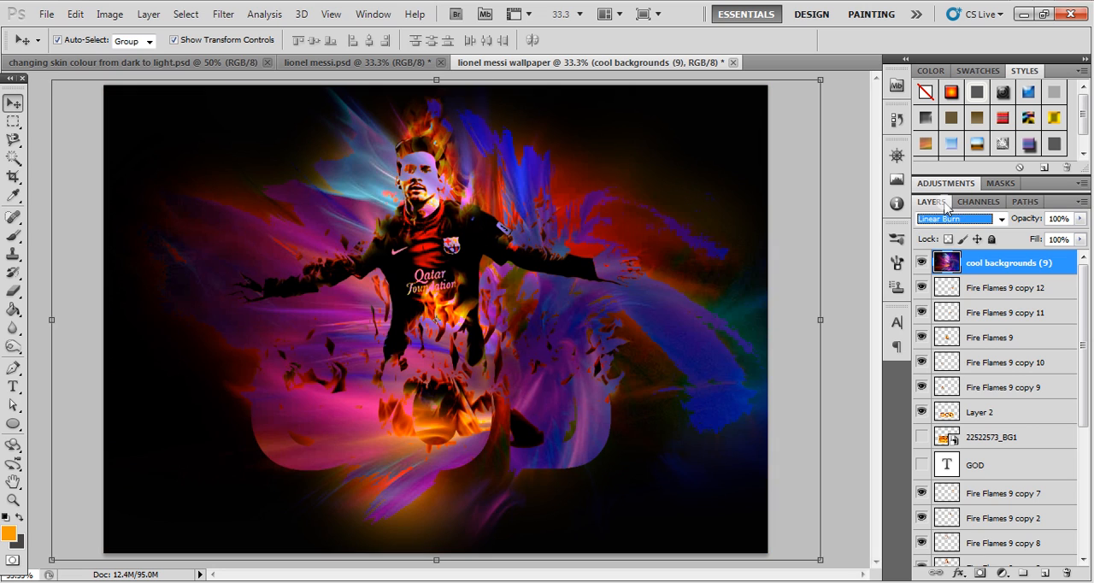
key("Up")
key("Up")
key("Up")
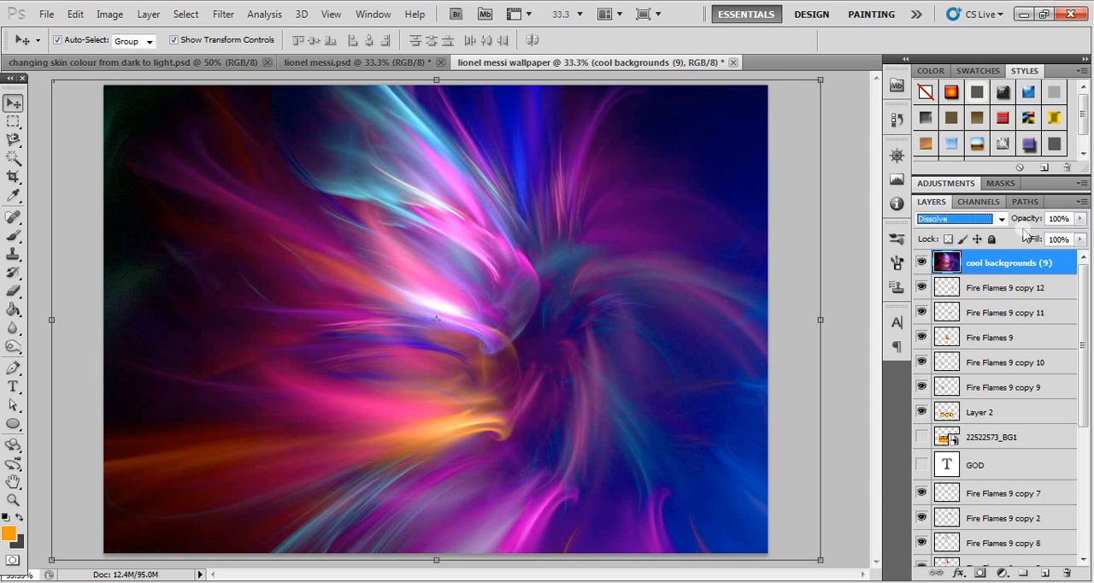
- Set the blend mode of the cool backgrounds (9) layer to Soft Light
left_click(1000, 219)
scroll(1000, 223, "down", 1)
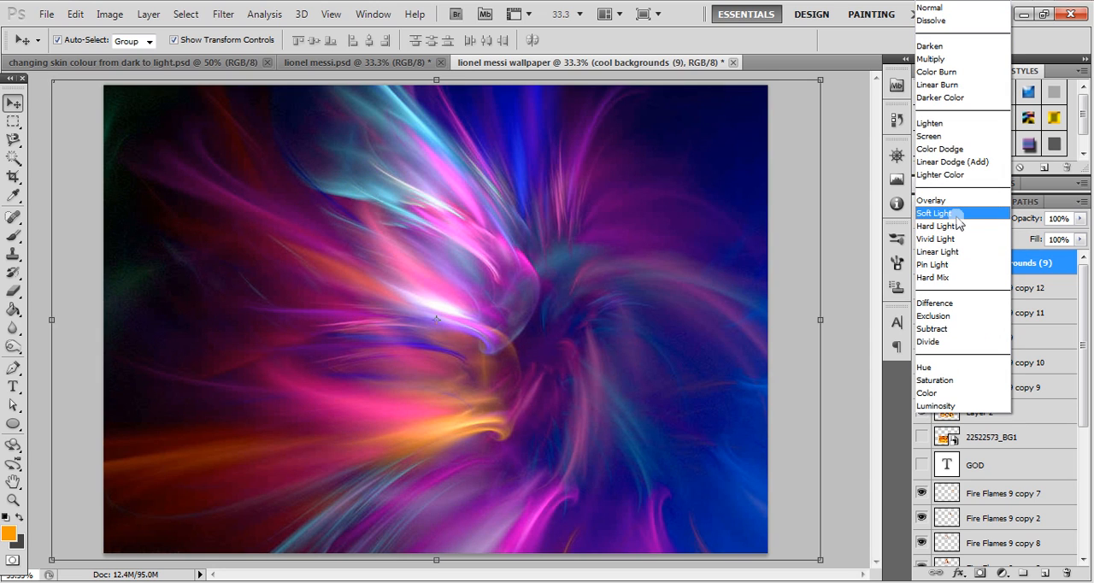
left_click(956, 216)
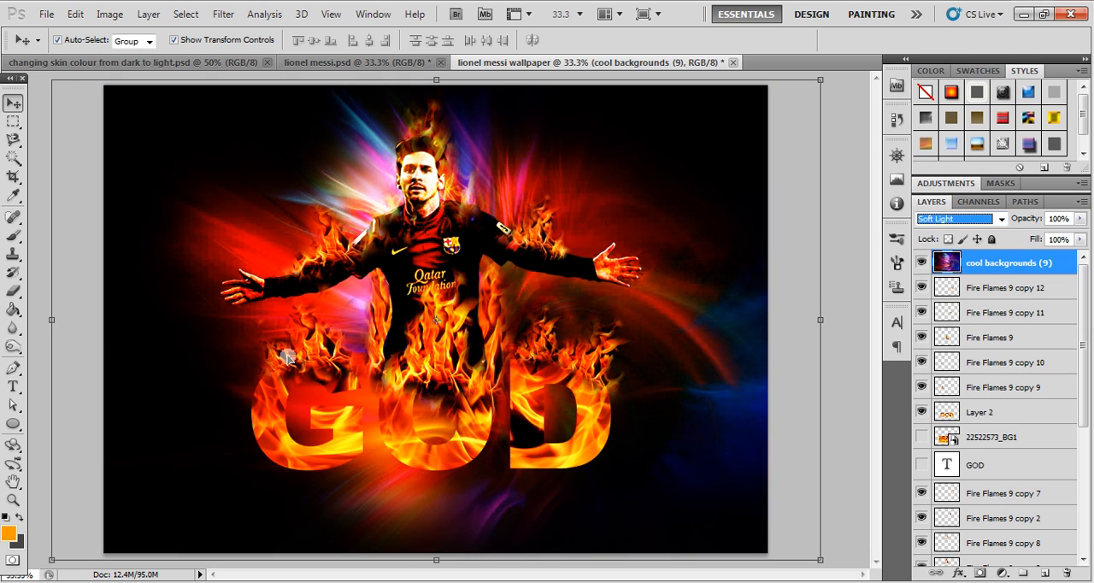
- Select Layer 1, the orange glow layer directly above the Background layer
left_click(998, 441)
left_click(1080, 461)
scroll(1080, 462, "down", 3)
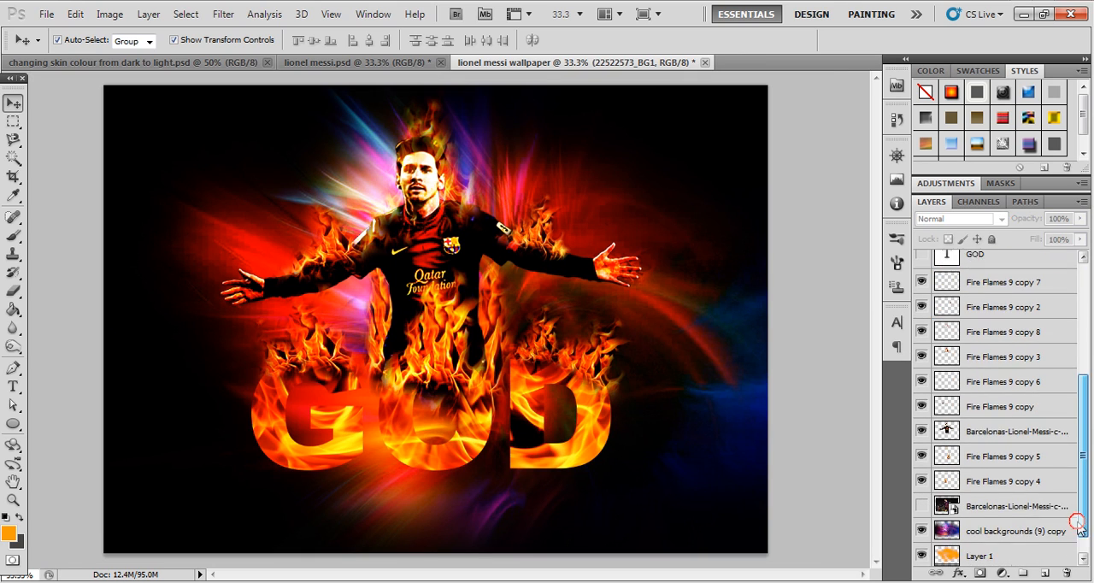
left_click(1005, 513)
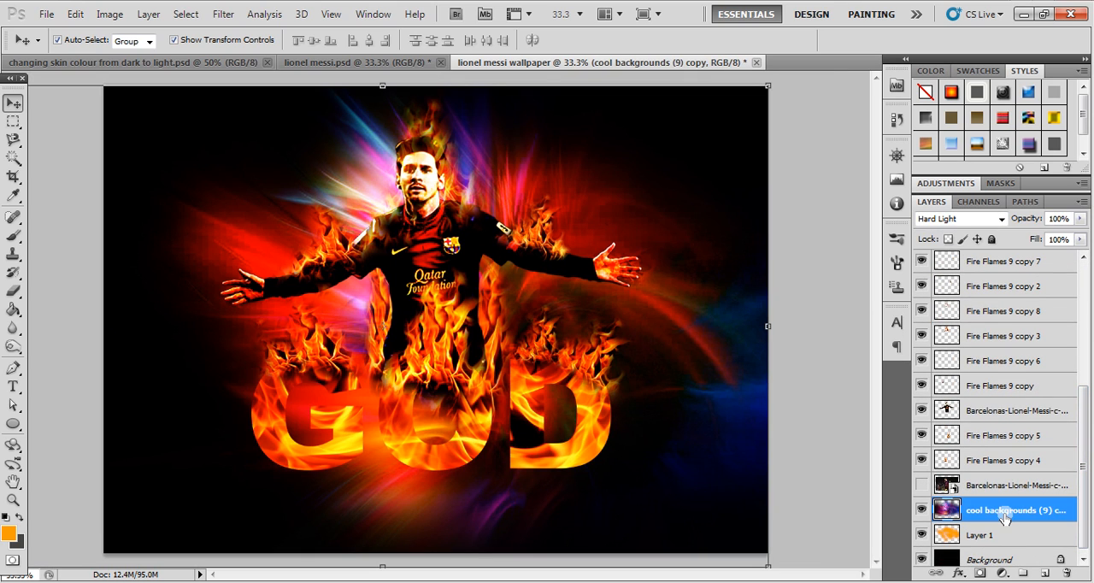
left_click(983, 536)
key("e")
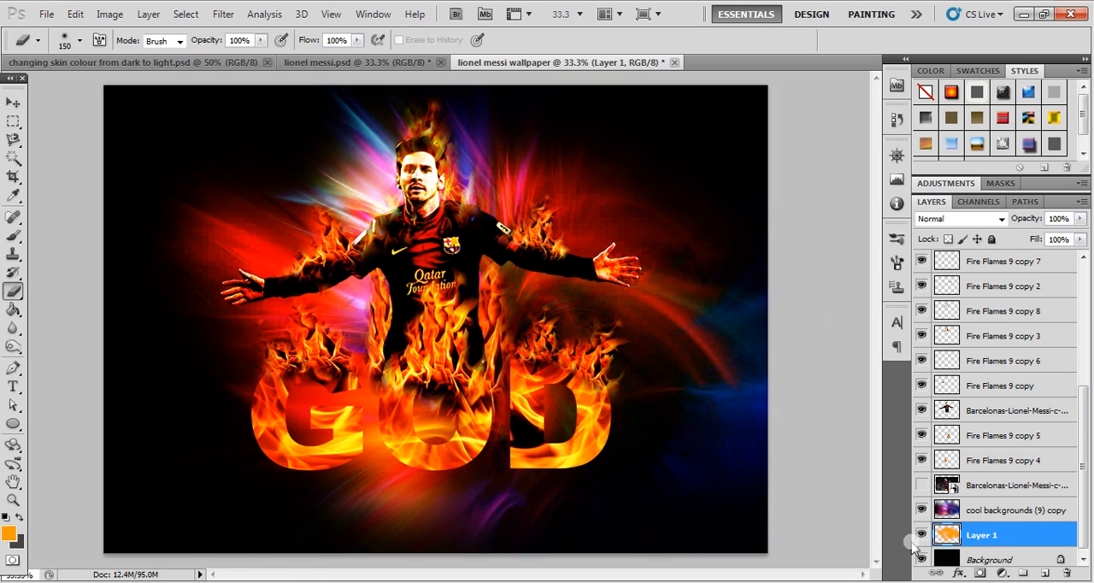
key("alt+e")
left_click(990, 530)
key("v")
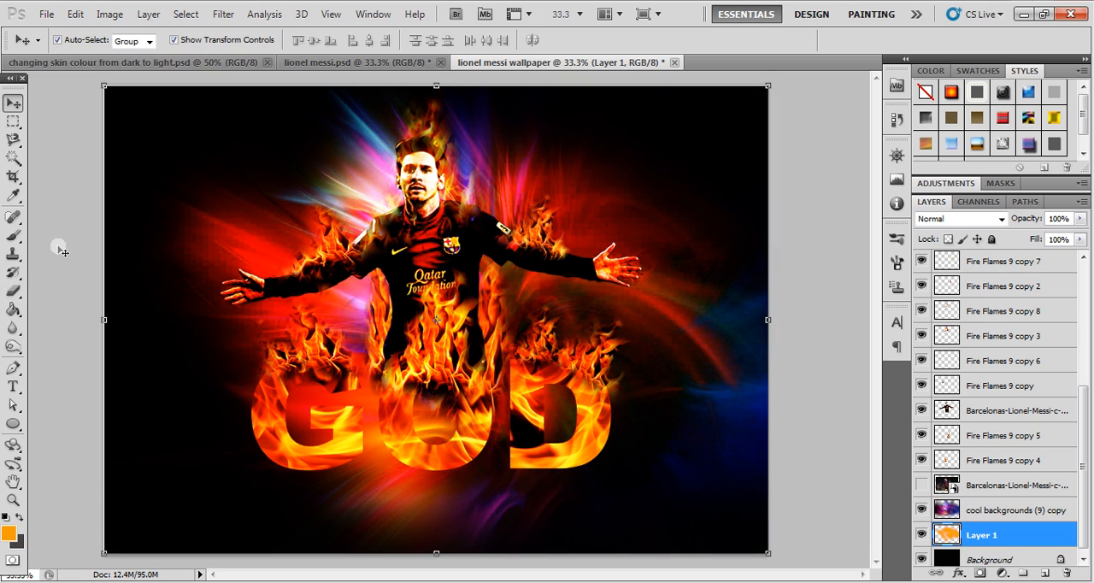
- Erase parts of the orange glow around the player and the GOD lettering on Layer 1 with a 700 px Eraser
left_click(13, 291)
key("bracketright")
key("bracketright")
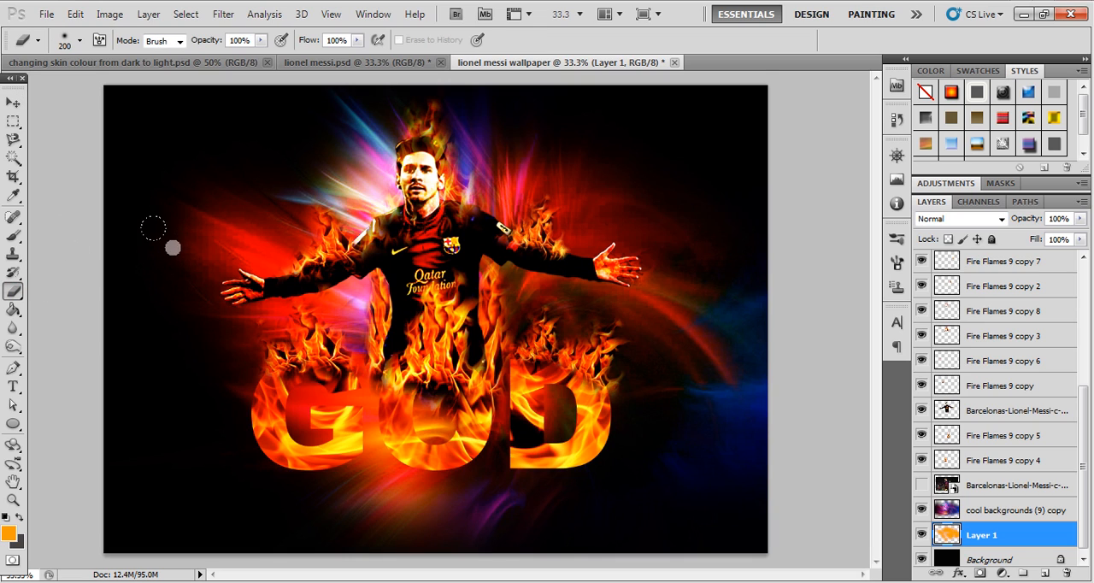
left_click(169, 247)
left_click(235, 299)
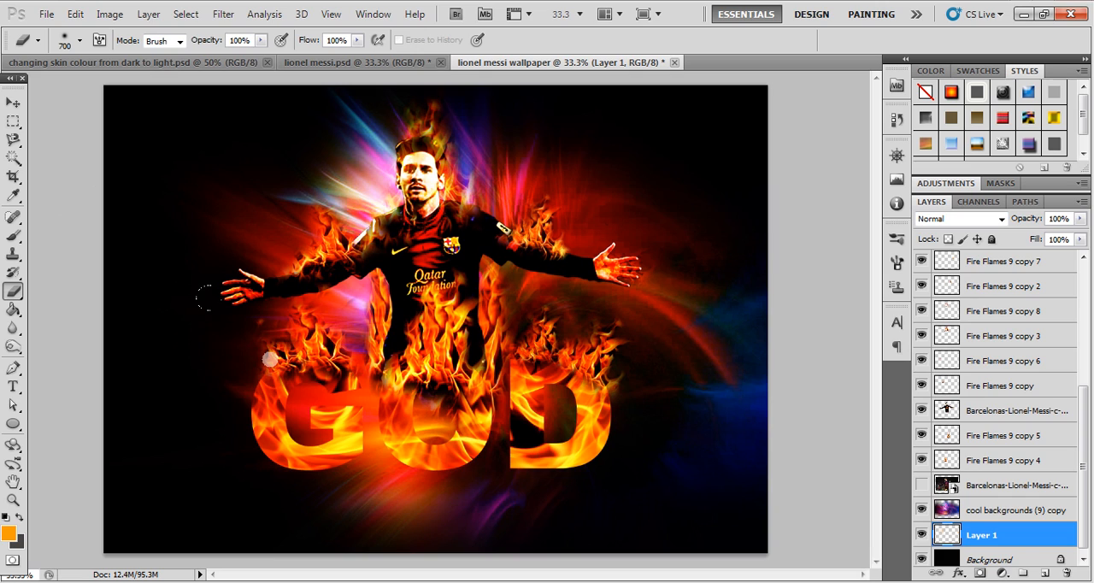
left_click(645, 338)
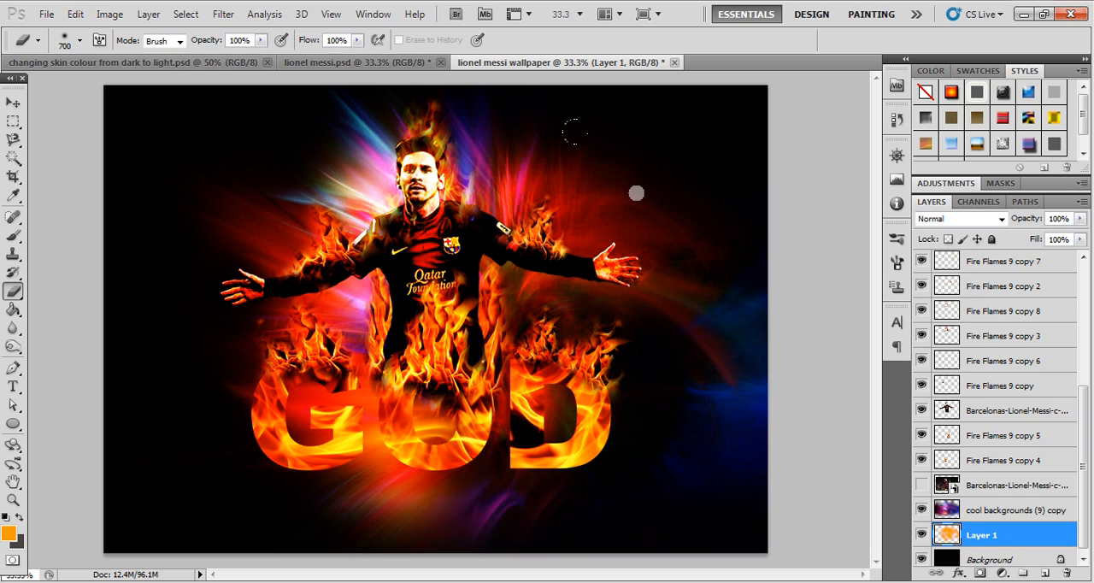
left_click(598, 197)
left_click(525, 167)
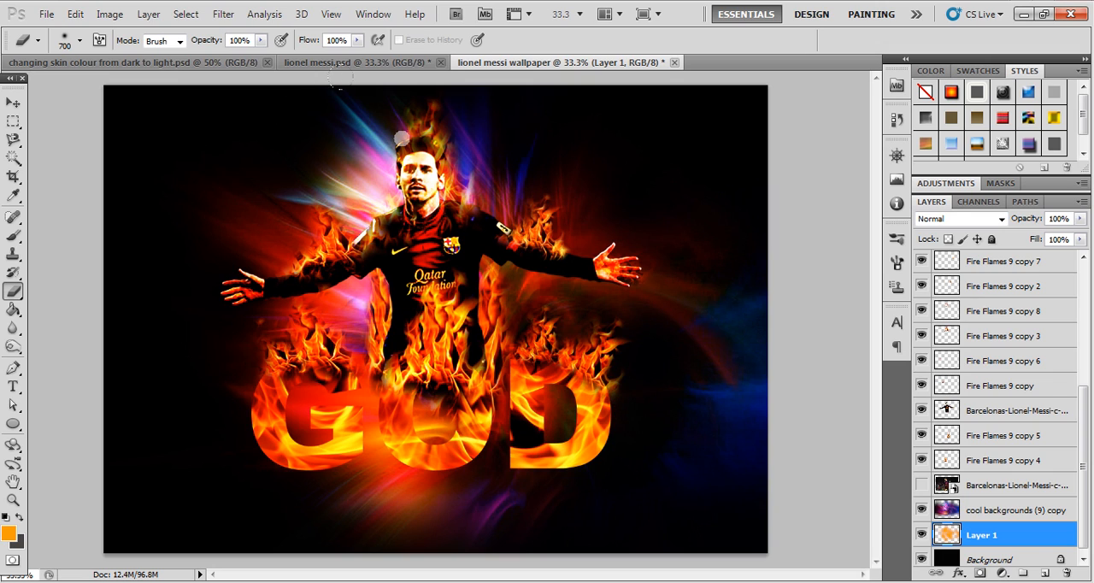
left_click(358, 101)
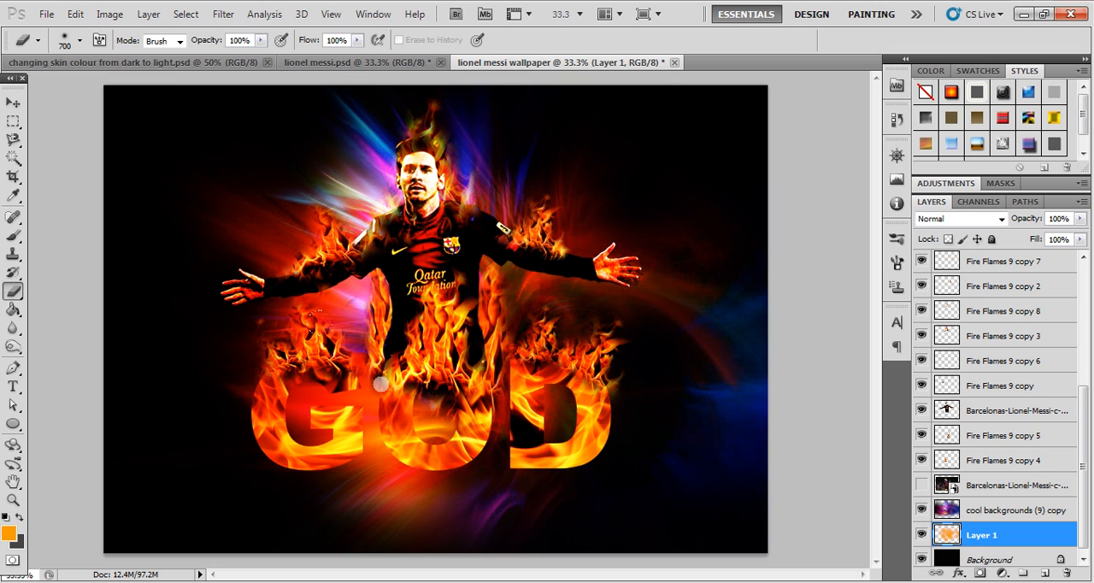
left_click(384, 437)
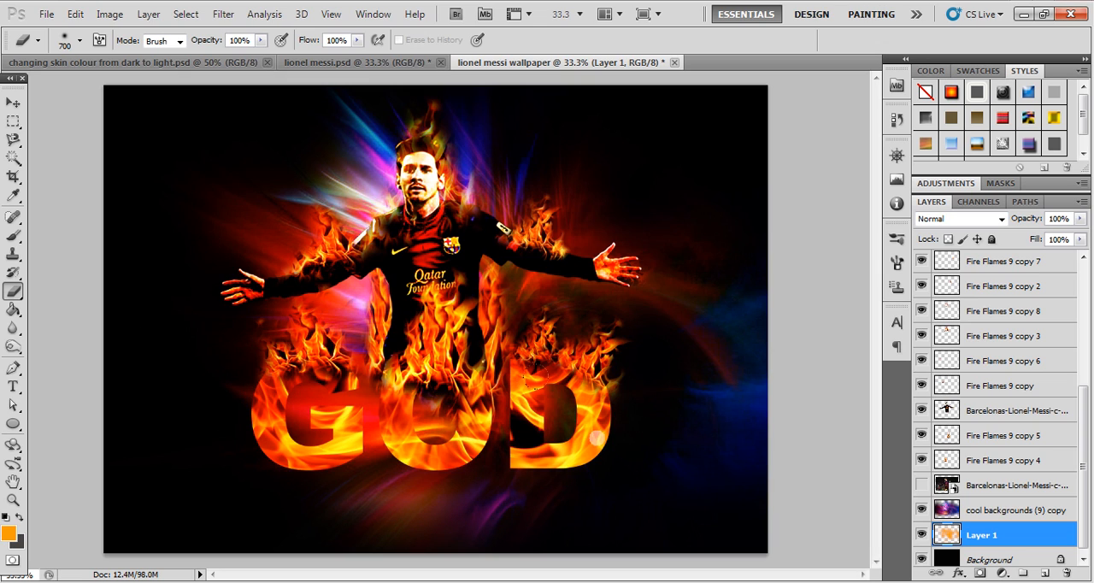
left_click(13, 103)
left_click(500, 325)
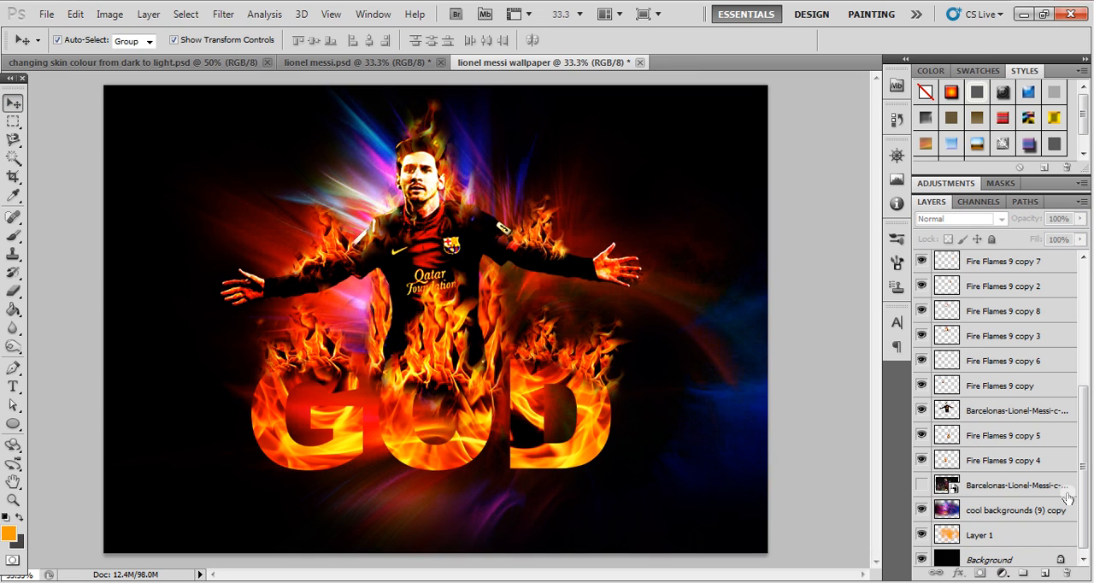
- Colorize the cool backgrounds (9) copy layer with Hue/Saturation, using hue 23 and saturation 44
left_click(989, 516)
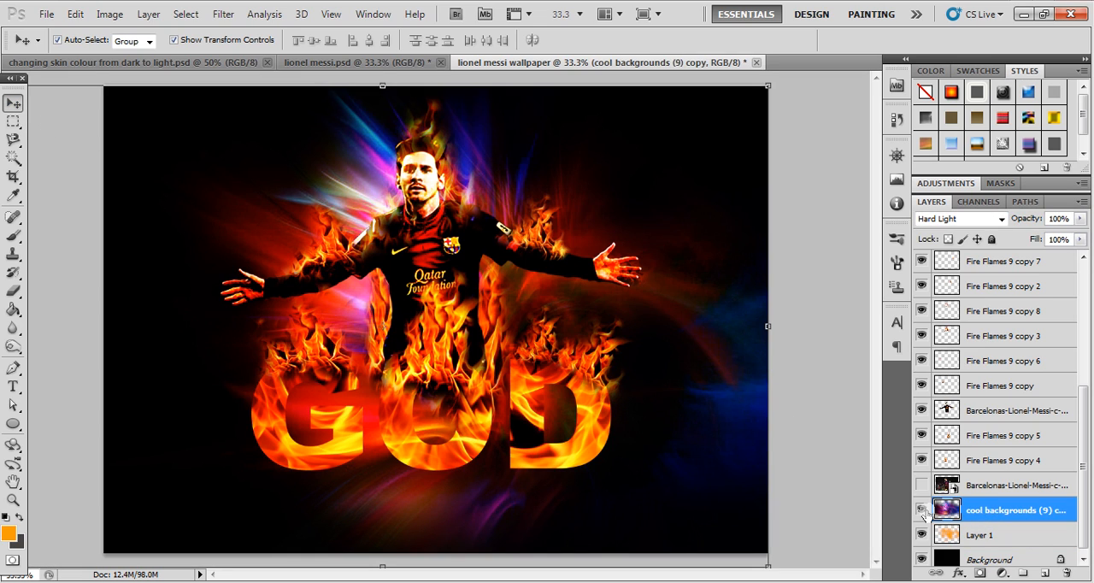
left_click(108, 13)
mouse_move(136, 58)
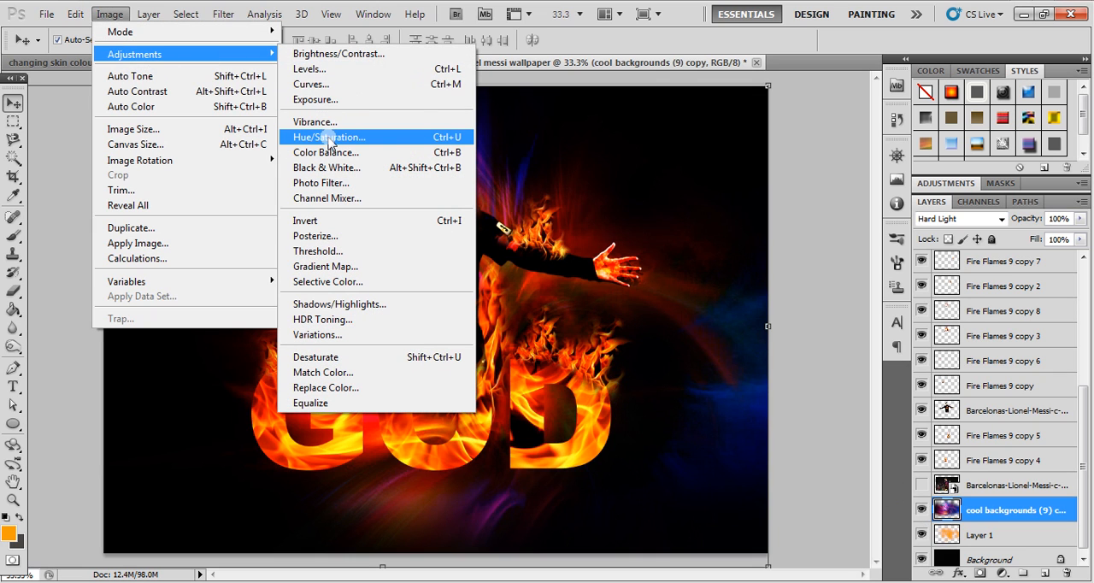
left_click(330, 139)
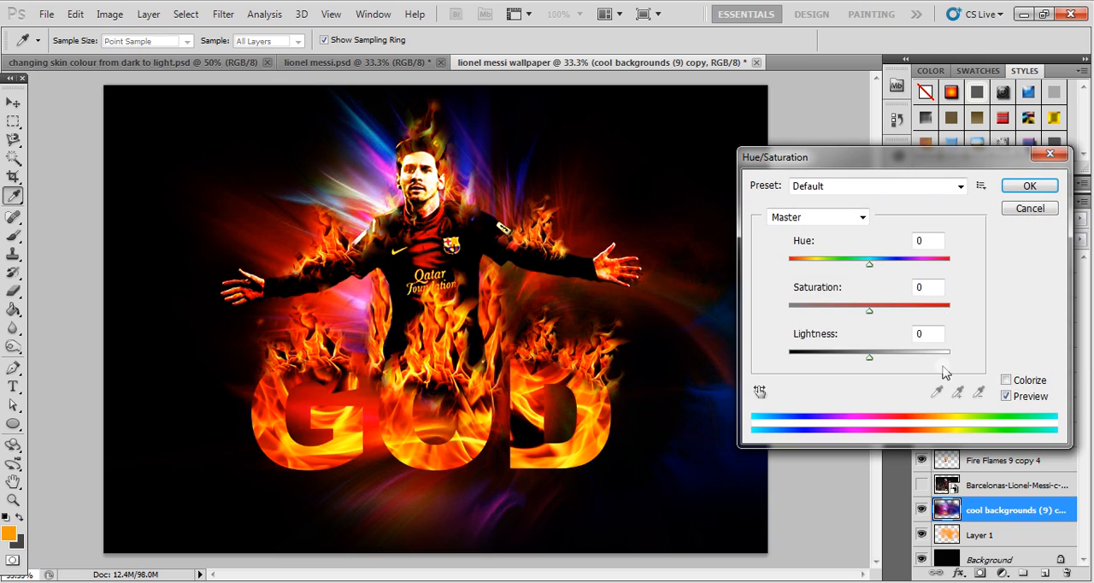
left_click(1008, 381)
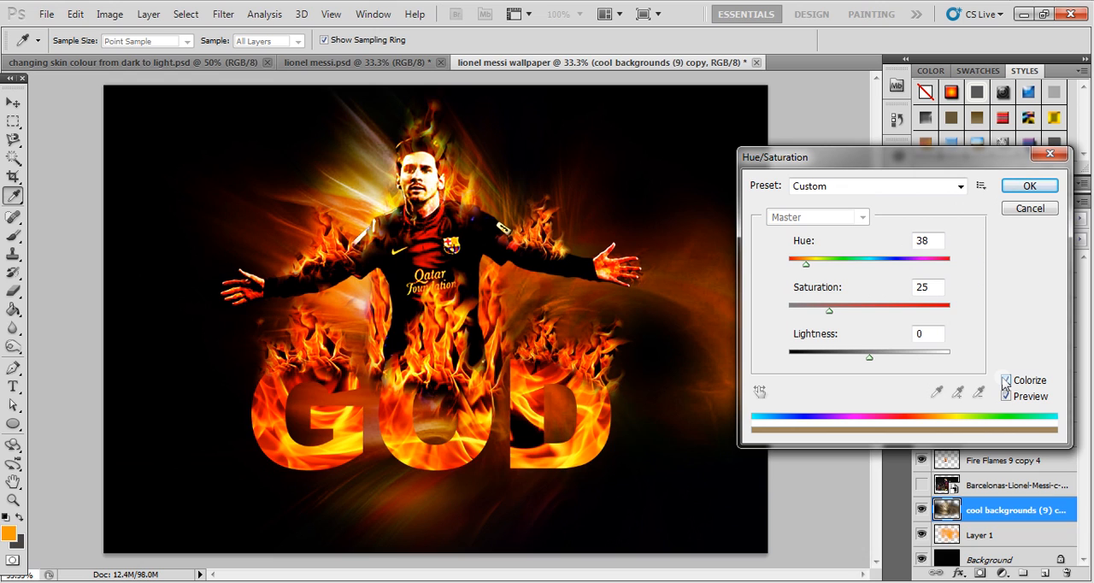
mouse_move(808, 270)
left_mouse_down()
mouse_move(819, 272)
mouse_move(807, 268)
left_mouse_up()
left_click_drag(834, 317, 860, 313)
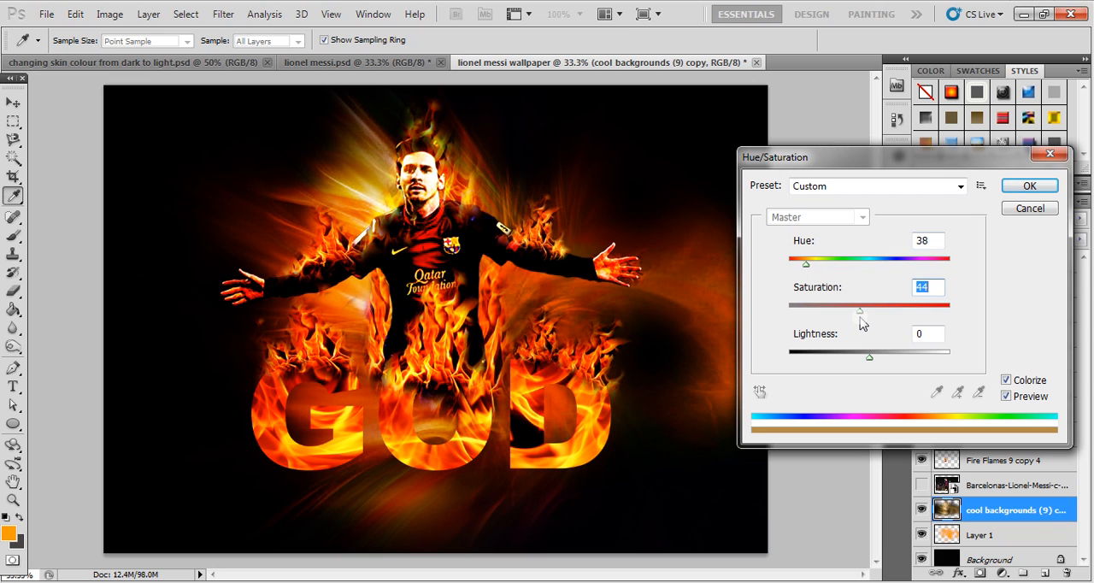
left_click_drag(803, 270, 801, 269)
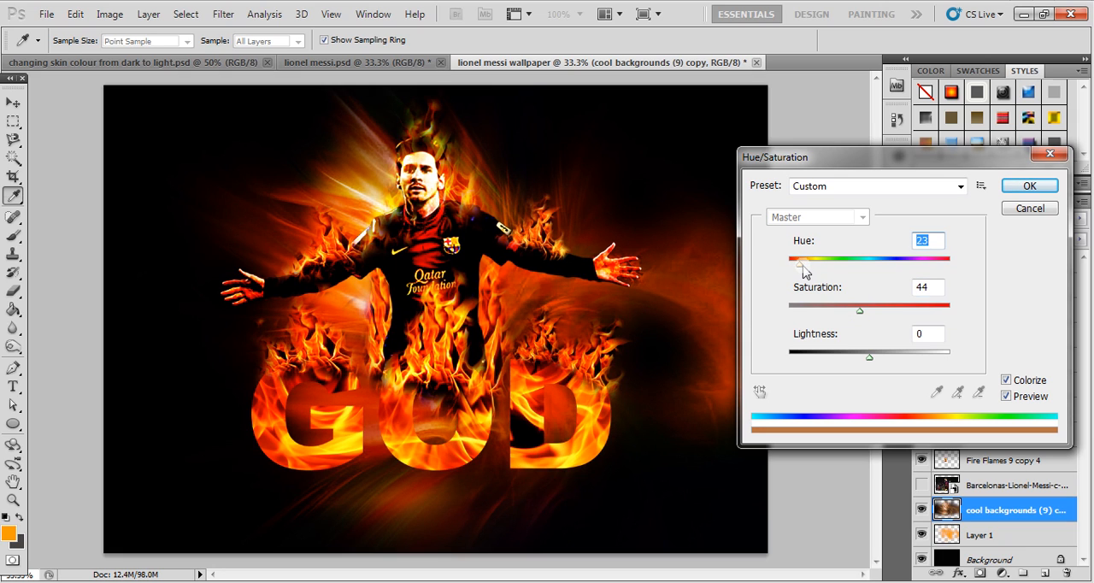
left_click_drag(848, 164, 761, 142)
left_click(939, 166)
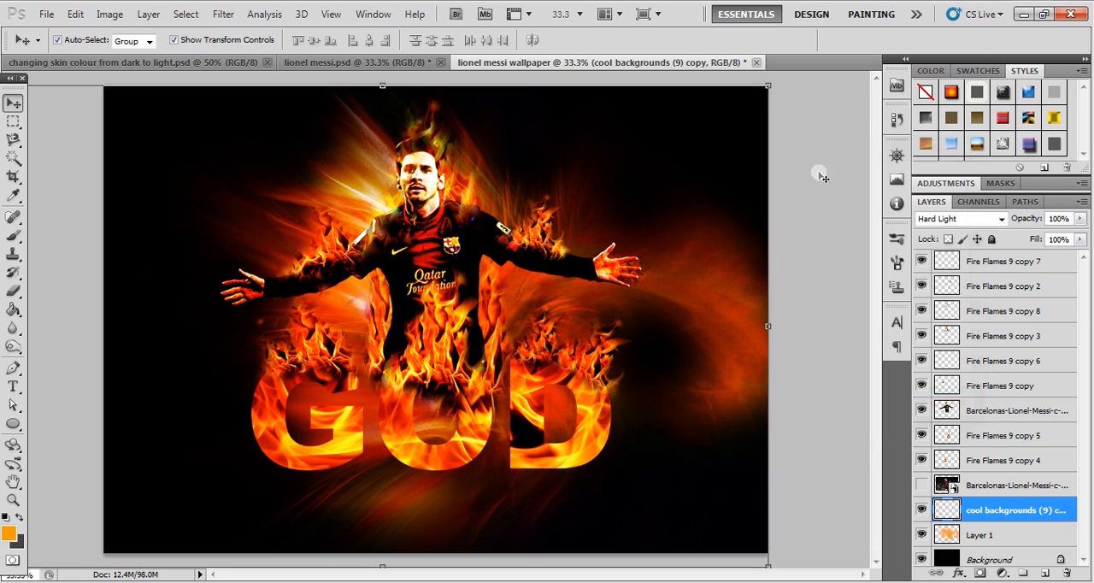
left_click(819, 176)
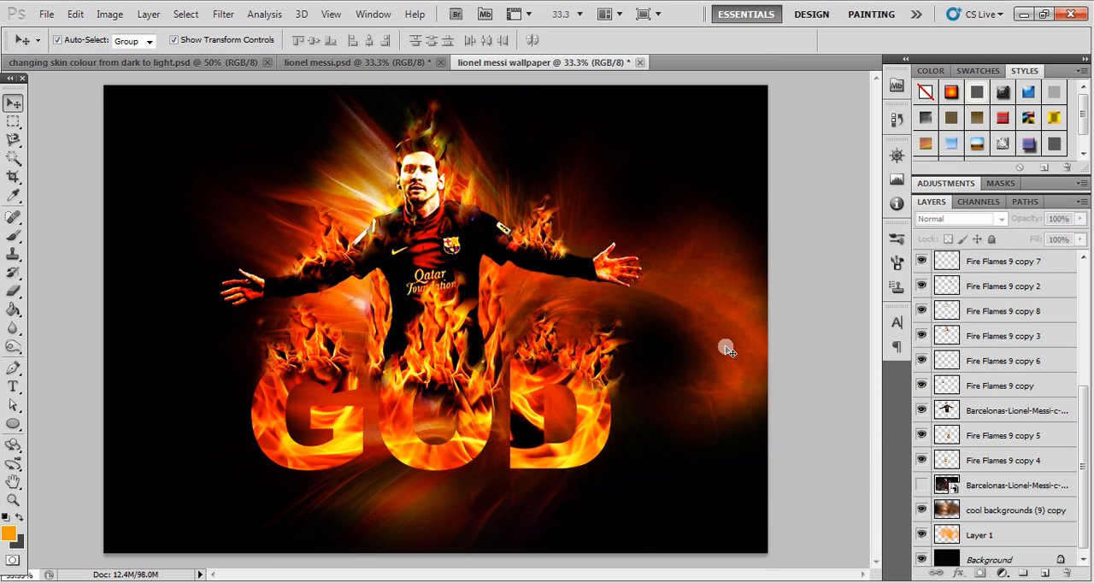
- Lock the cool backgrounds (9) layer completely
left_click(547, 460)
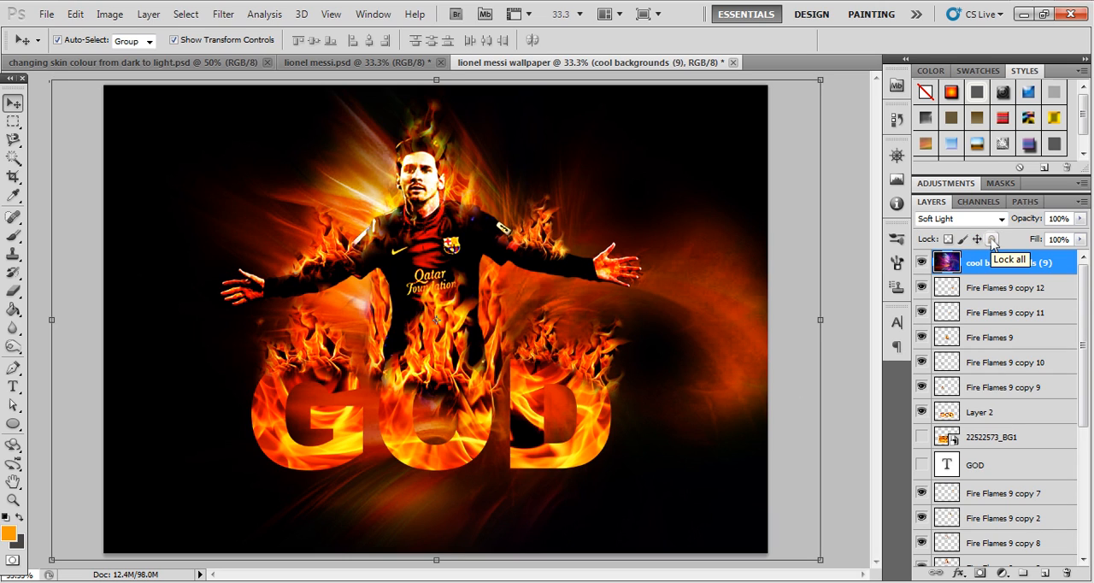
left_click(992, 241)
left_click(819, 224)
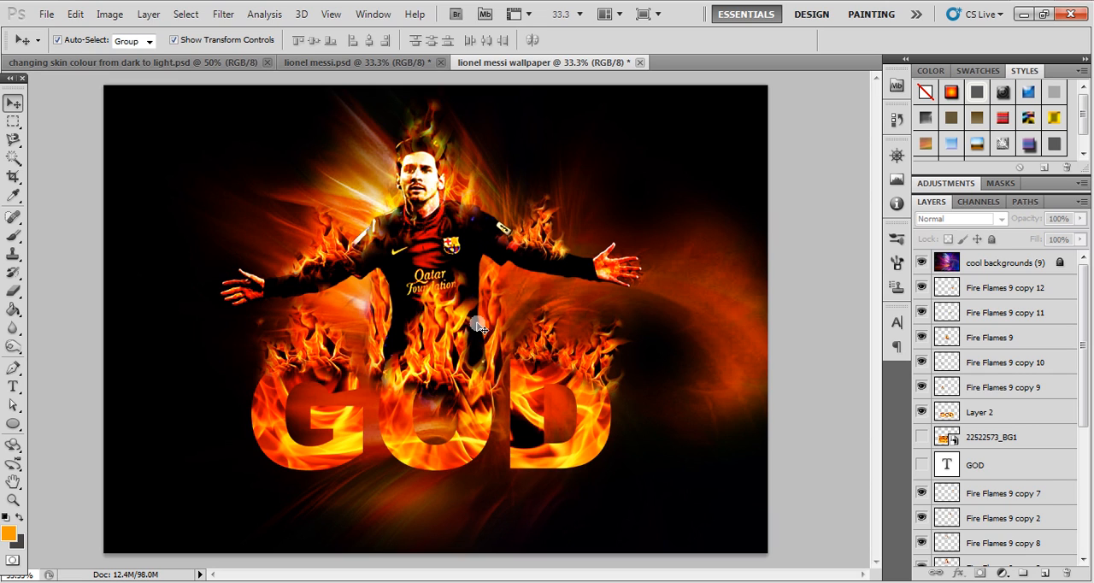
- Duplicate the cool backgrounds (9) layer and give the copy Overlay blending at 61% opacity
left_click(706, 427)
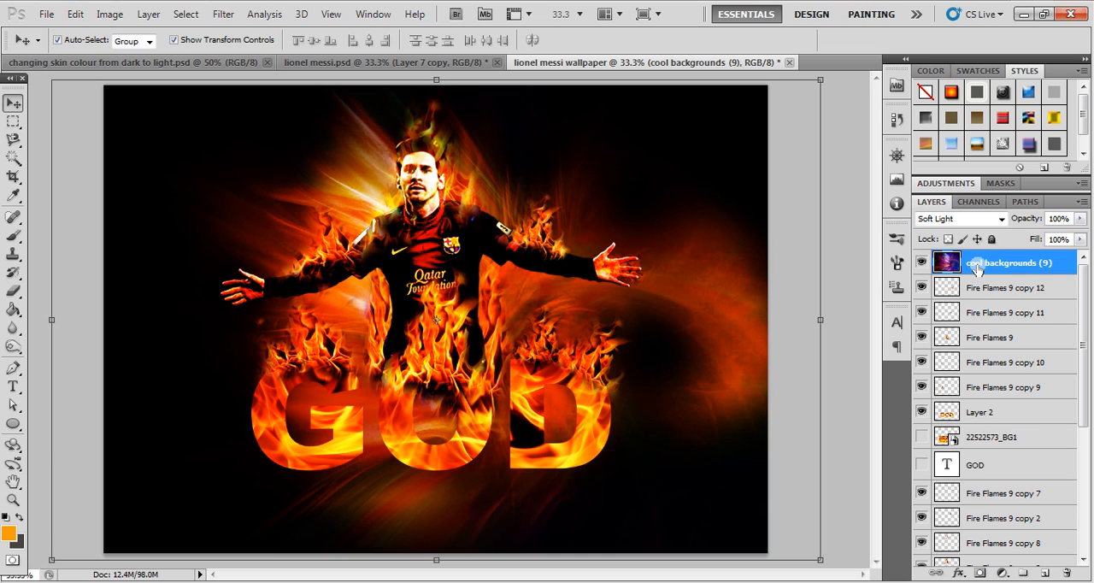
key("ctrl+j")
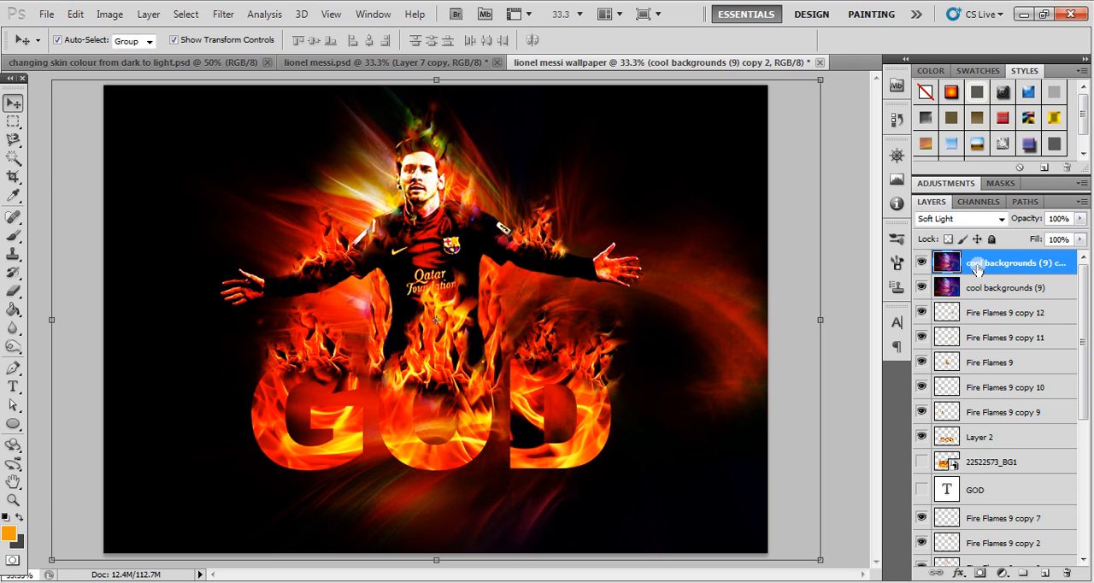
left_click(997, 220)
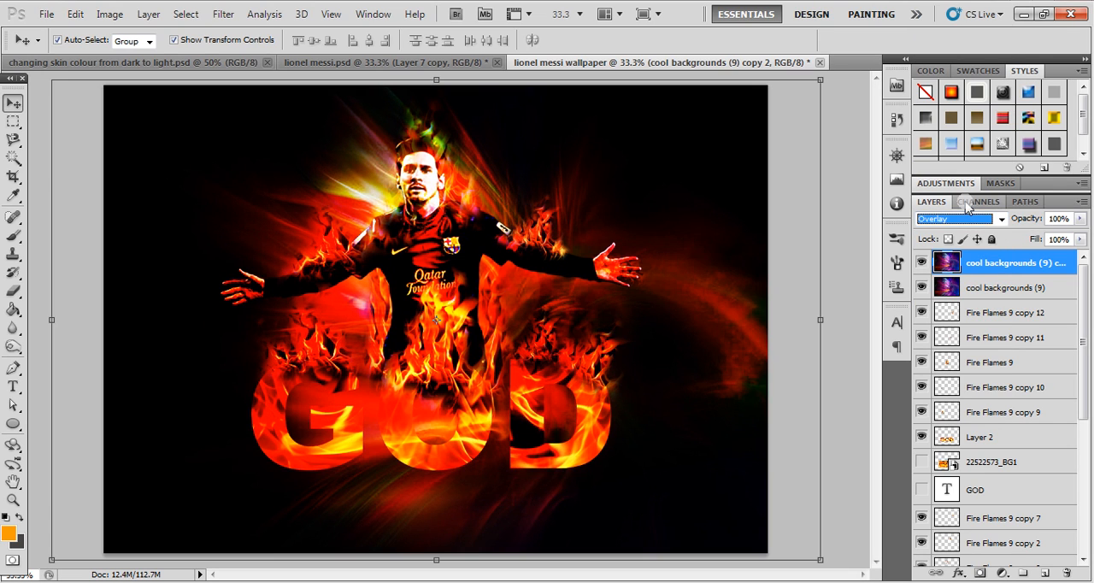
left_click(1081, 218)
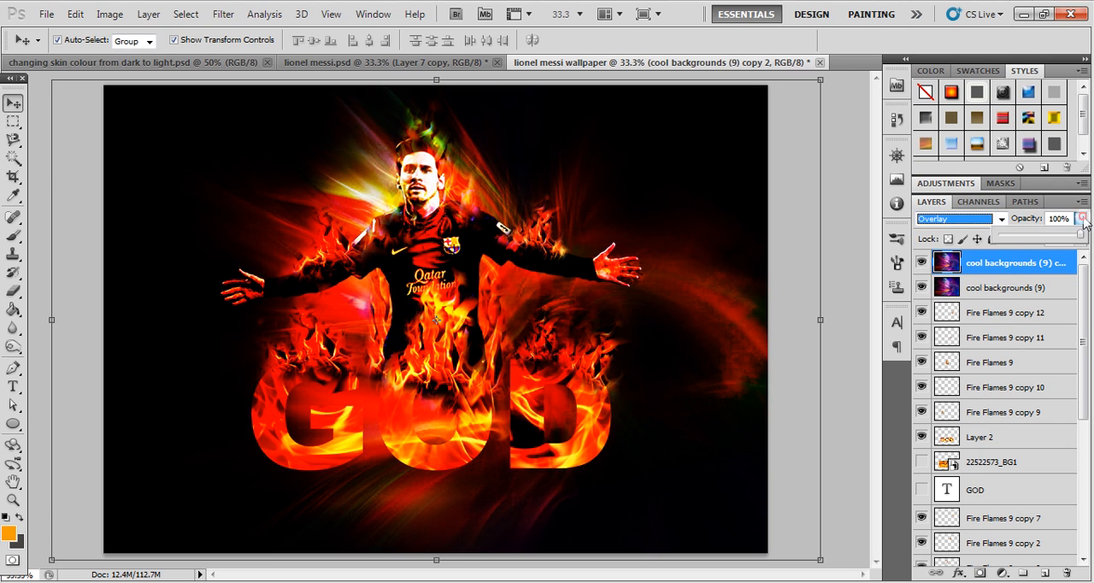
left_click_drag(1083, 237, 1052, 239)
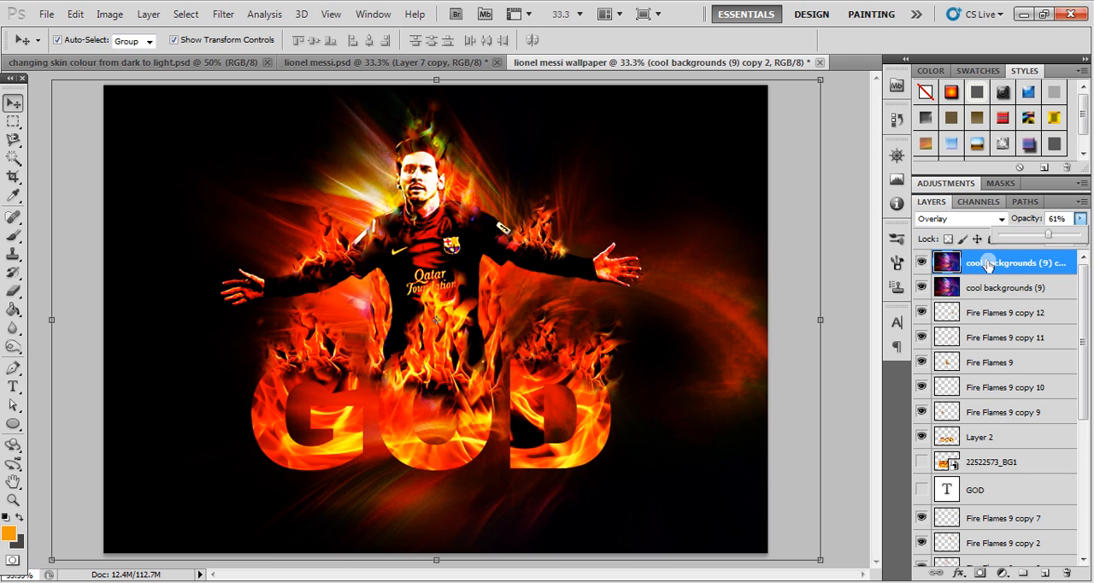
- Try blend modes such as Color Burn, Screen, Linear Dodge (Add), Hard Light and Vivid Light on the duplicate background layer, ending on Pin Light
left_click(983, 222)
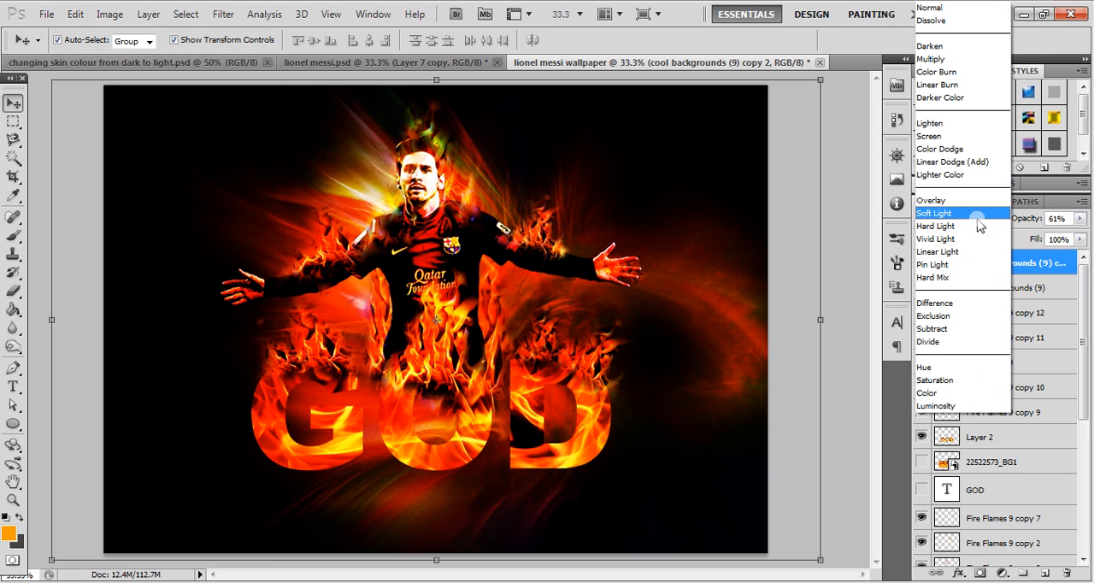
left_click(937, 71)
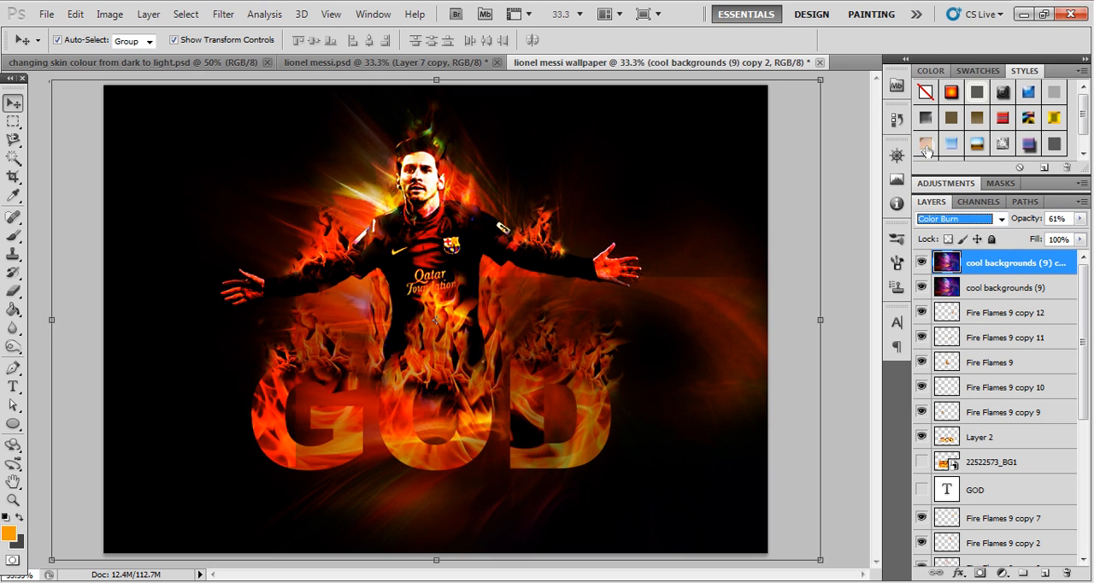
key("Down")
key("Down")
key("Down")
key("Down")
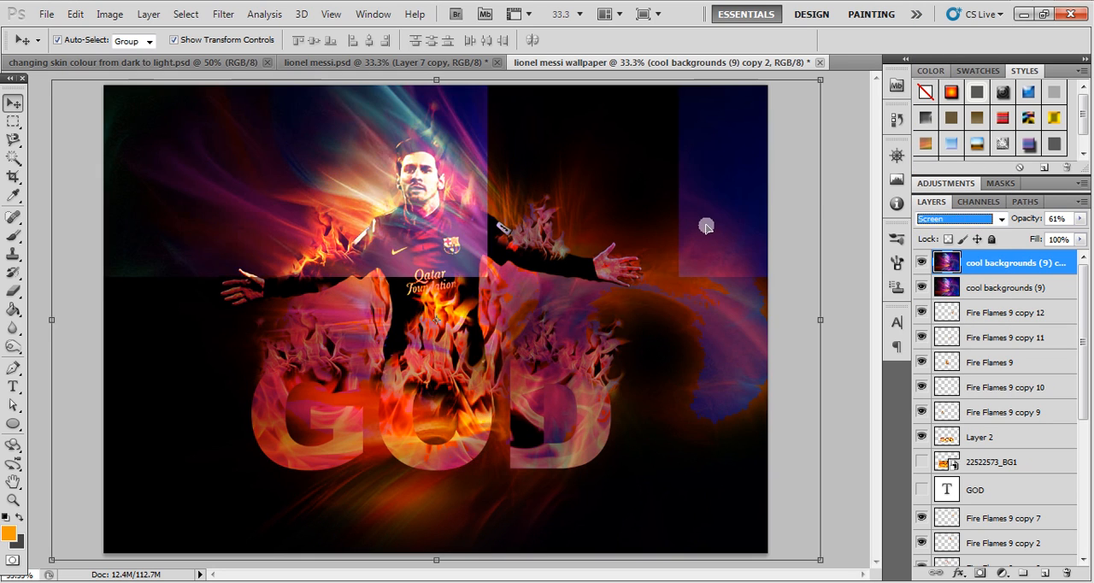
key("Down")
key("Down")
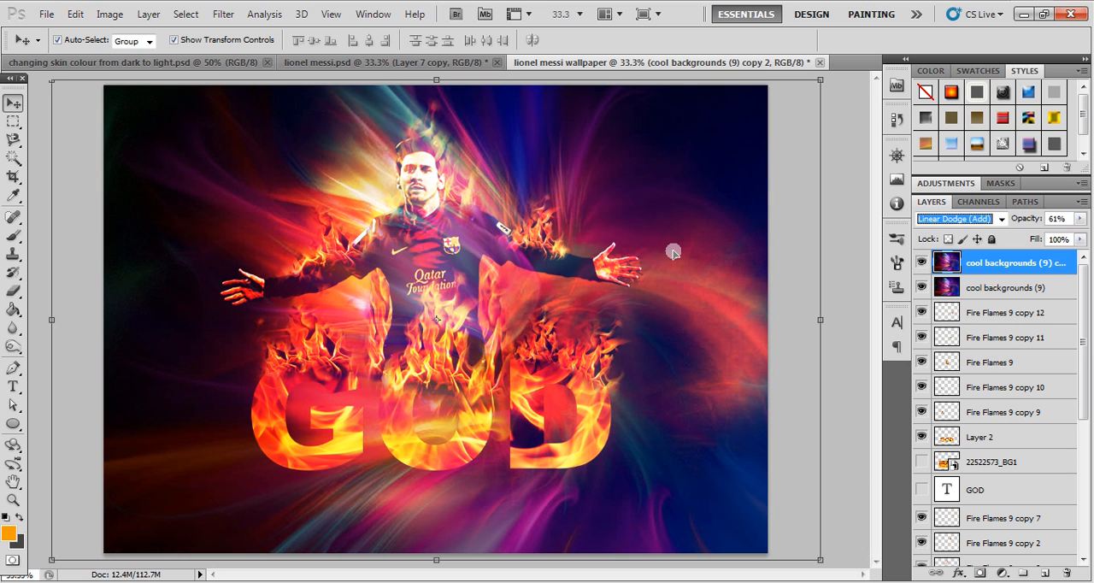
key("Down")
key("Down")
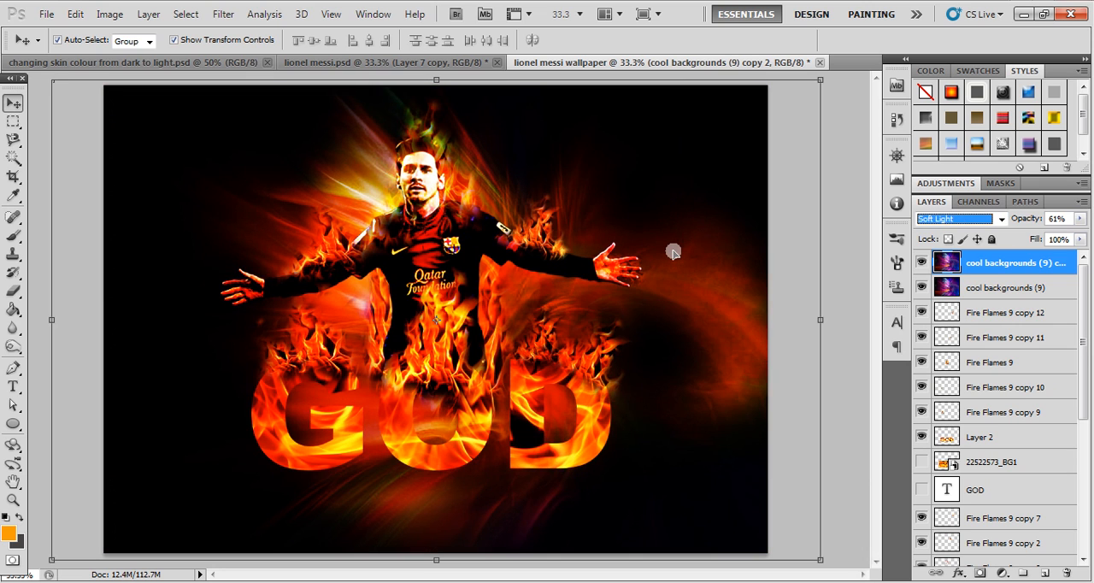
key("Down")
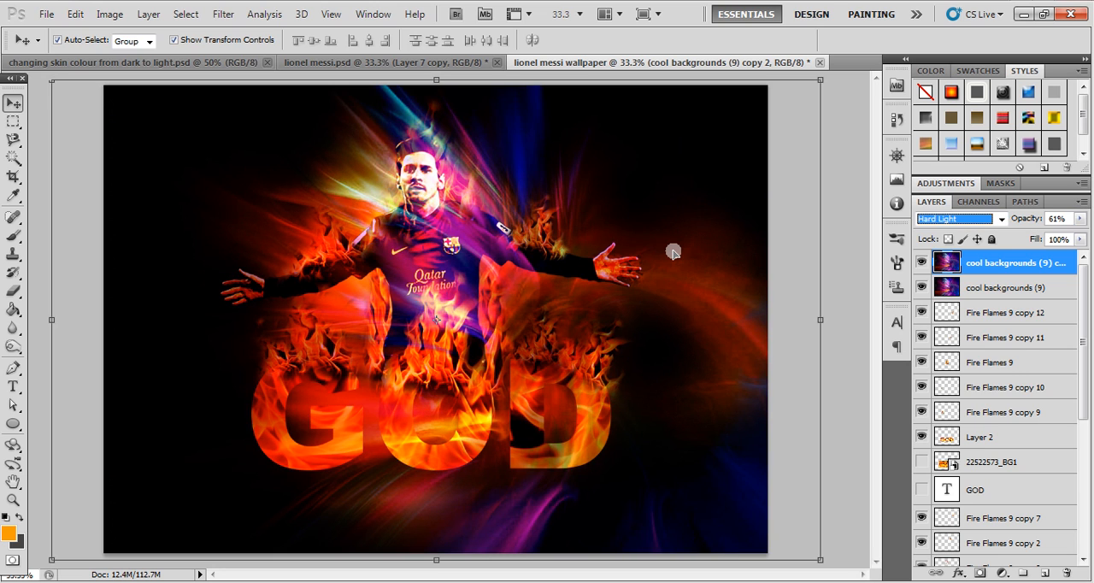
key("Down")
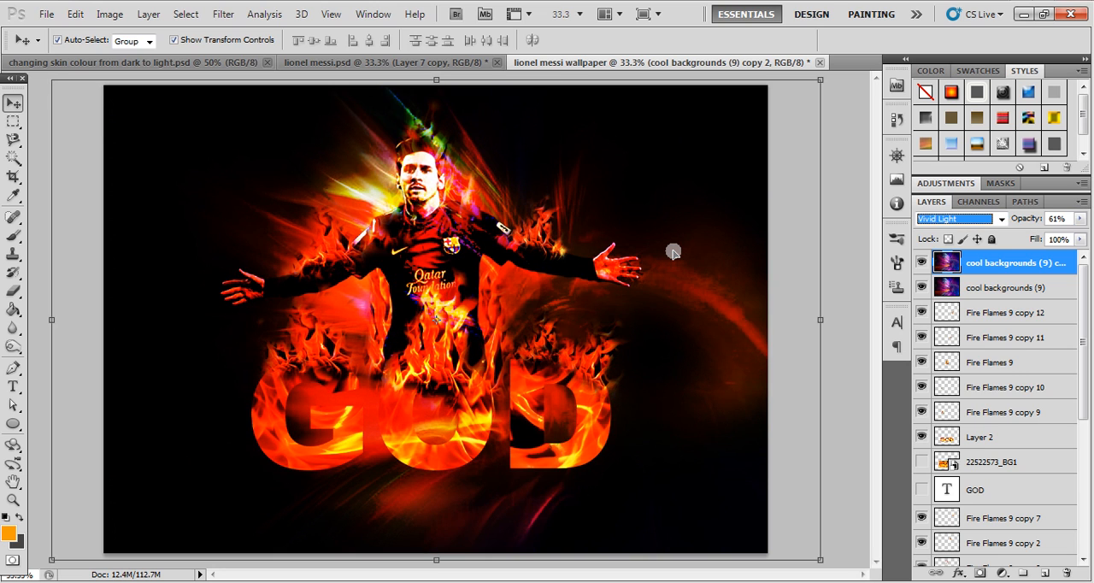
key("Down")
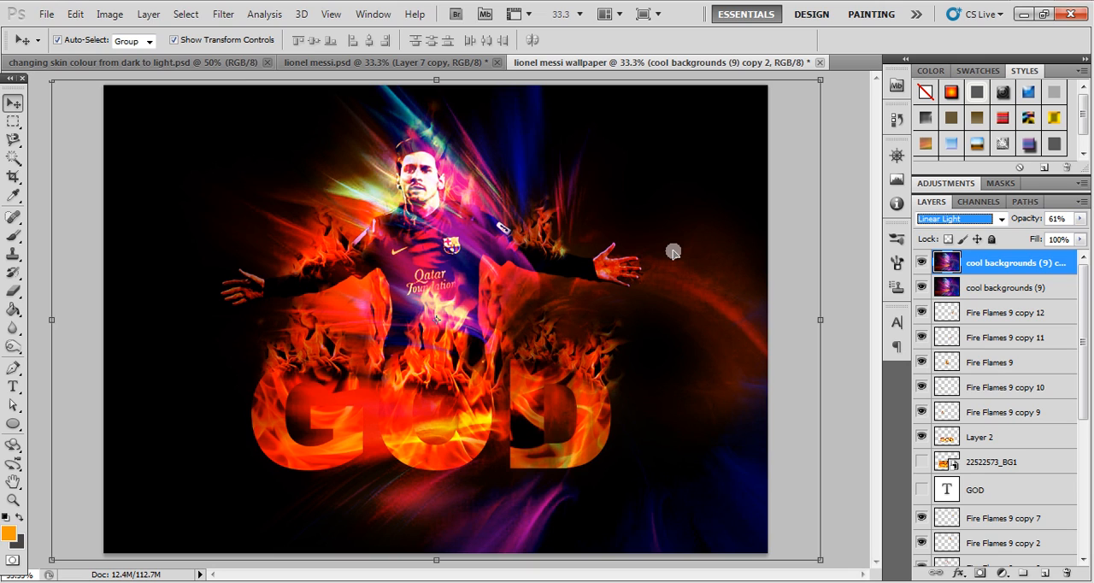
key("Down")
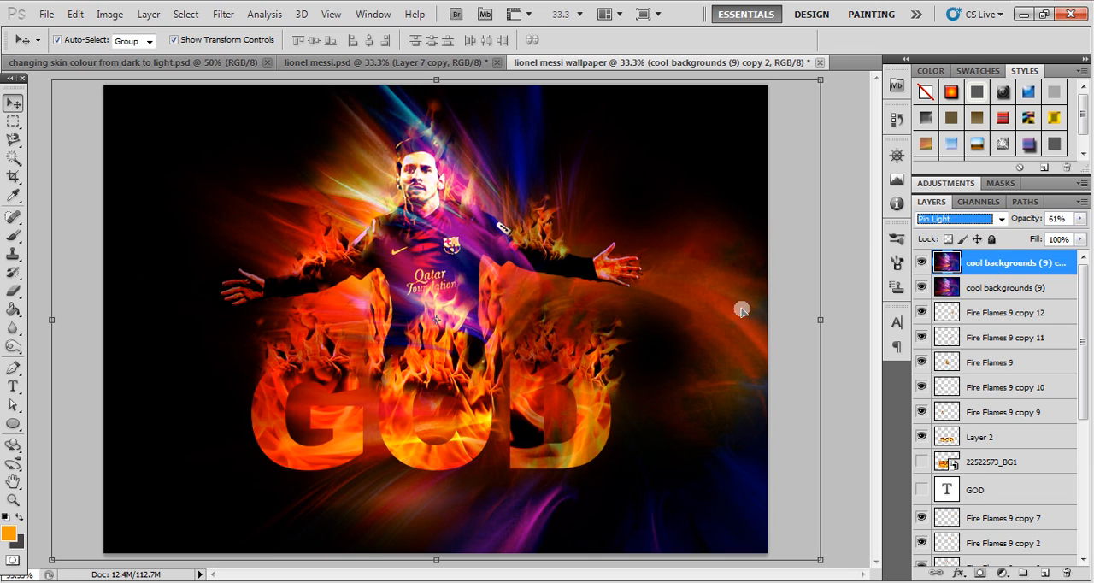
- Erase the colourful tint of the topmost cool backgrounds (9) copy over the player's body, hands and GOD lettering with a 700 px eraser
left_click(566, 197)
key("e")
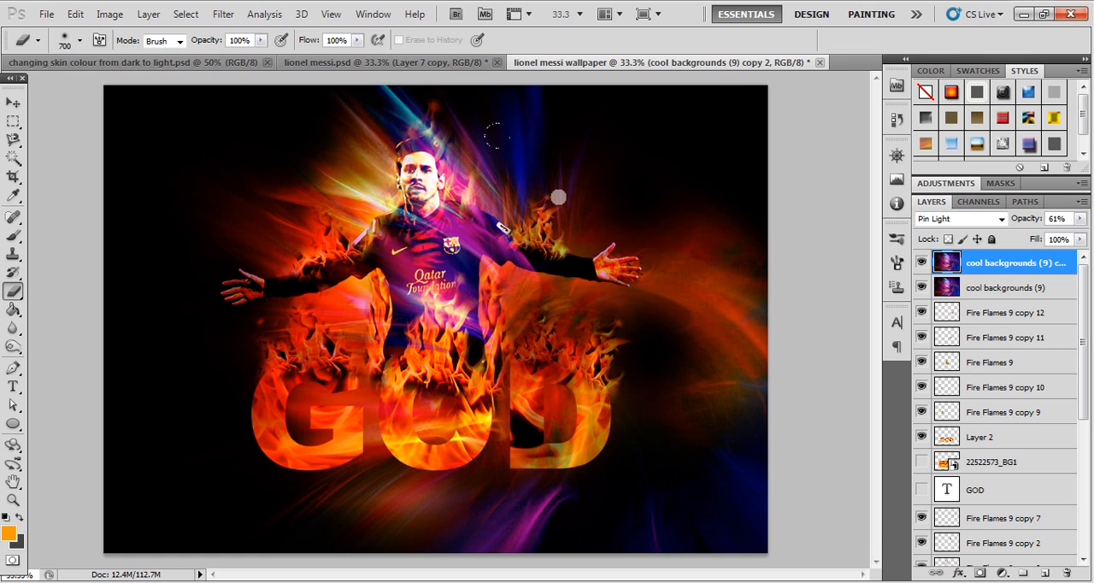
mouse_move(681, 418)
left_mouse_down()
mouse_move(677, 429)
mouse_move(409, 474)
mouse_move(440, 464)
mouse_move(312, 248)
left_mouse_up()
mouse_move(376, 310)
left_mouse_down()
mouse_move(386, 252)
mouse_move(371, 179)
mouse_move(374, 261)
left_mouse_up()
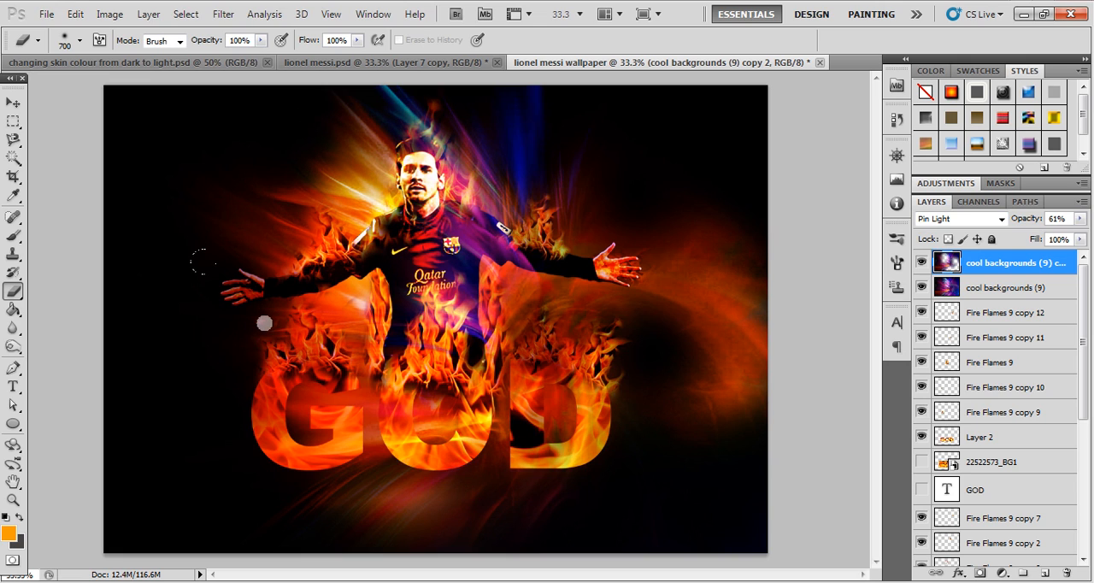
mouse_move(308, 374)
left_mouse_down()
mouse_move(293, 432)
mouse_move(308, 432)
mouse_move(297, 412)
mouse_move(338, 453)
left_mouse_up()
left_click_drag(579, 386, 566, 363)
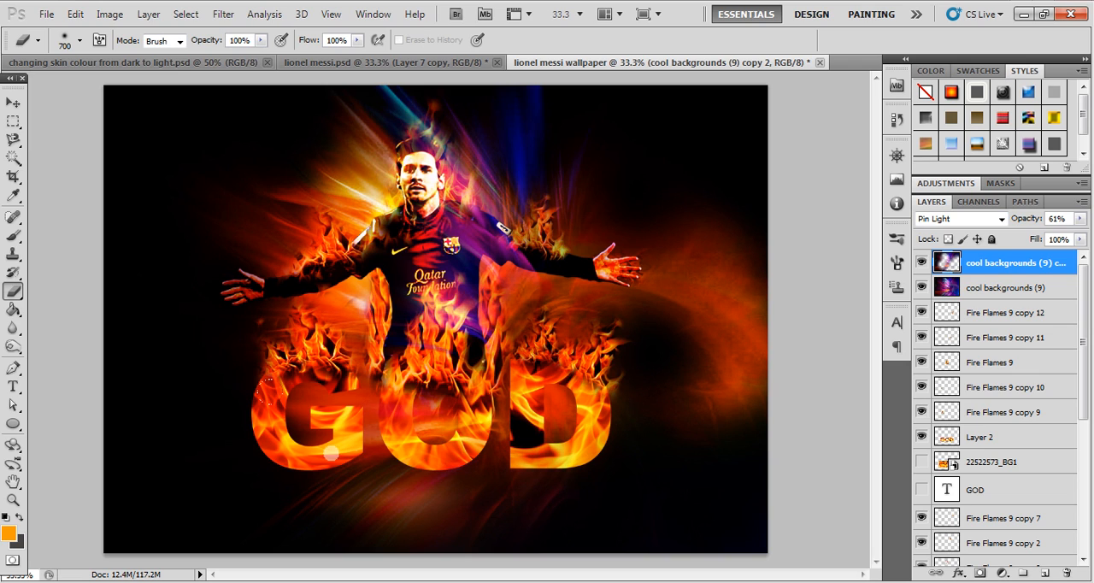
left_click(207, 271)
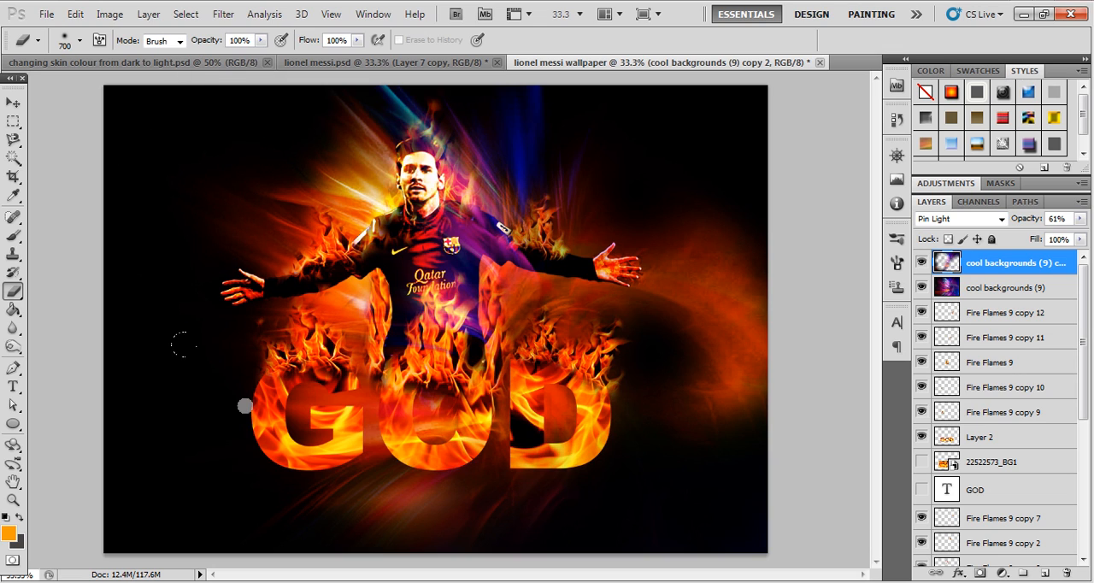
mouse_move(347, 400)
left_mouse_down()
mouse_move(388, 442)
mouse_move(420, 453)
left_mouse_up()
left_click(430, 484)
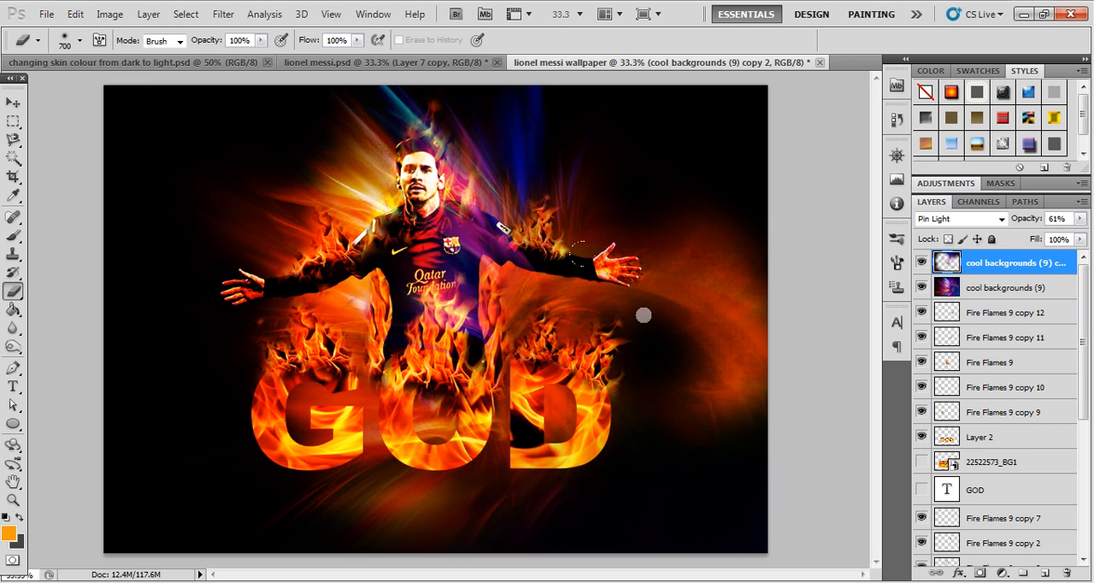
key("bracketleft")
key("bracketleft")
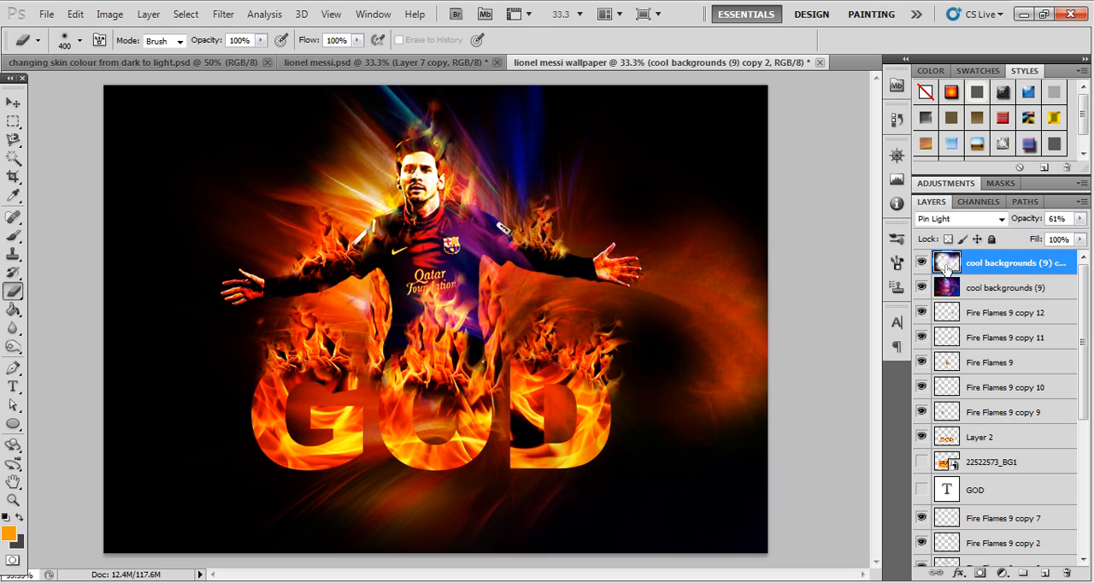
left_click(12, 101)
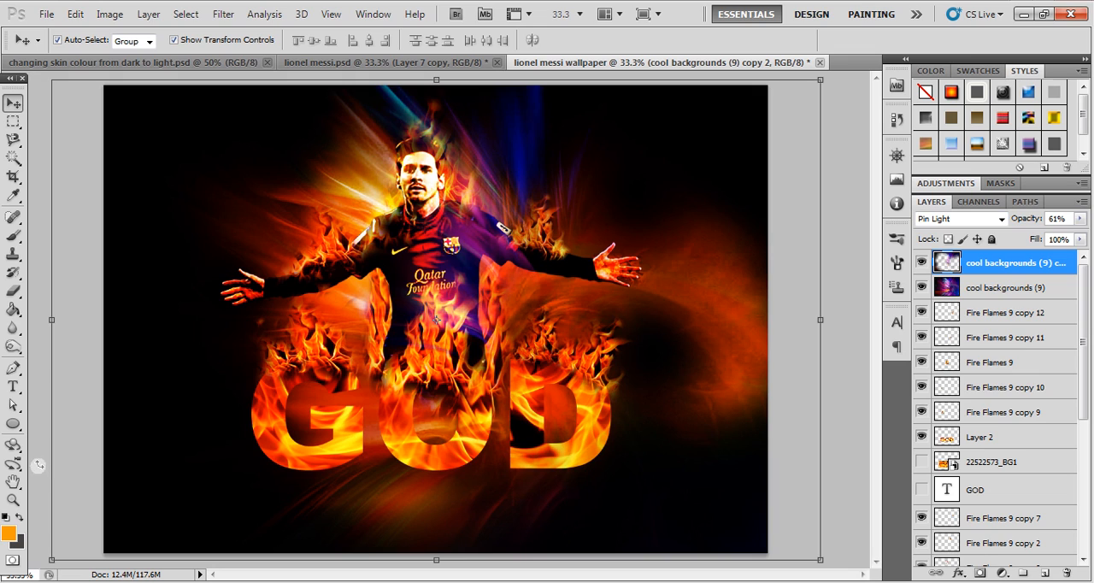
left_click(852, 290)
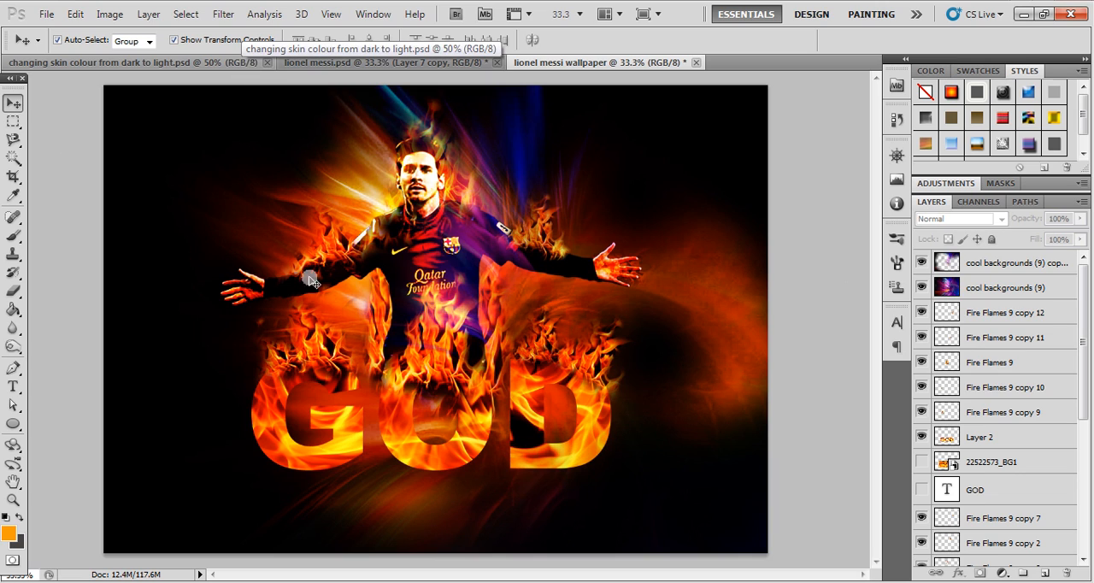
- Add the white text line "Of Modern Football" in Arial Black 12.31 pt beneath the GOD lettering
left_click(13, 387)
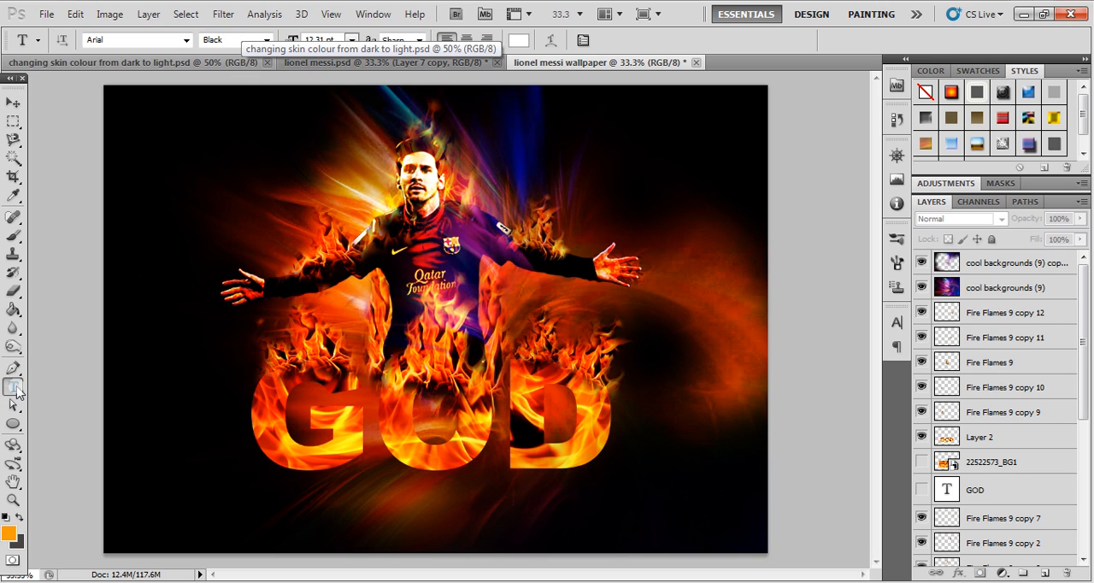
left_click(282, 506)
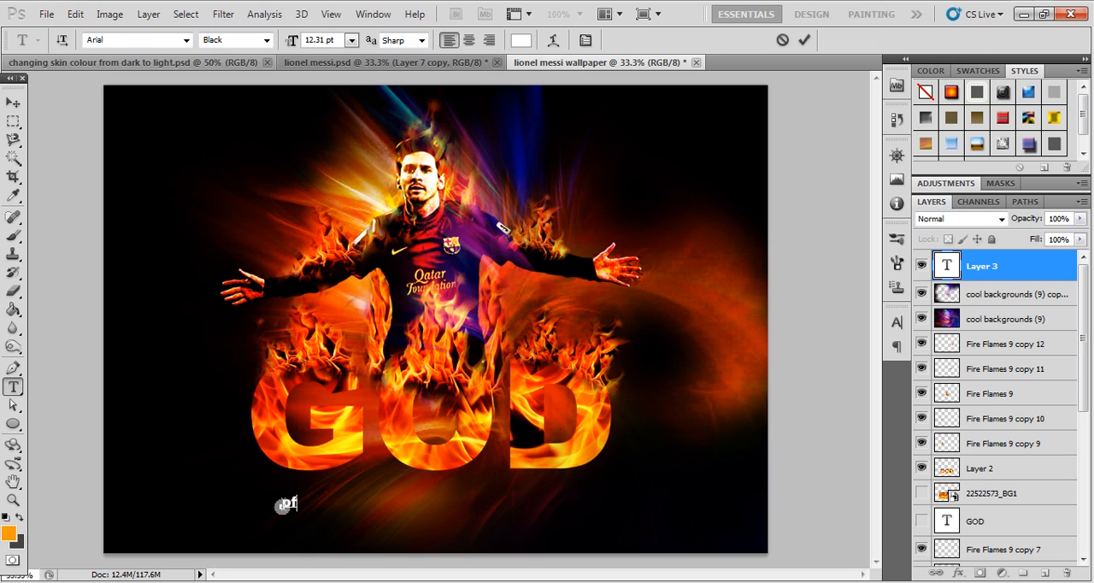
key("Caps_Lock")
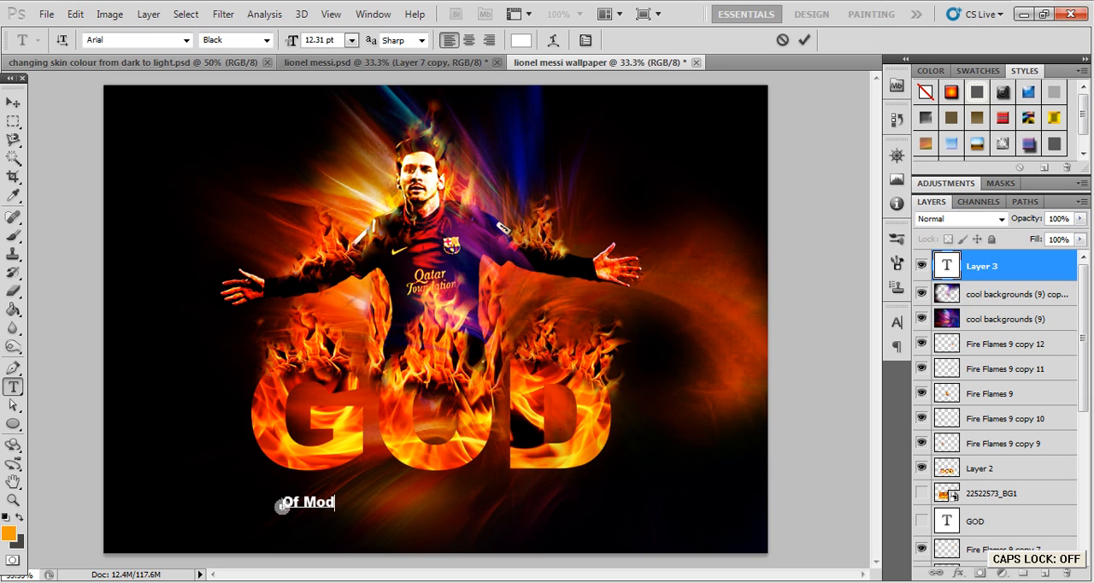
type("n")
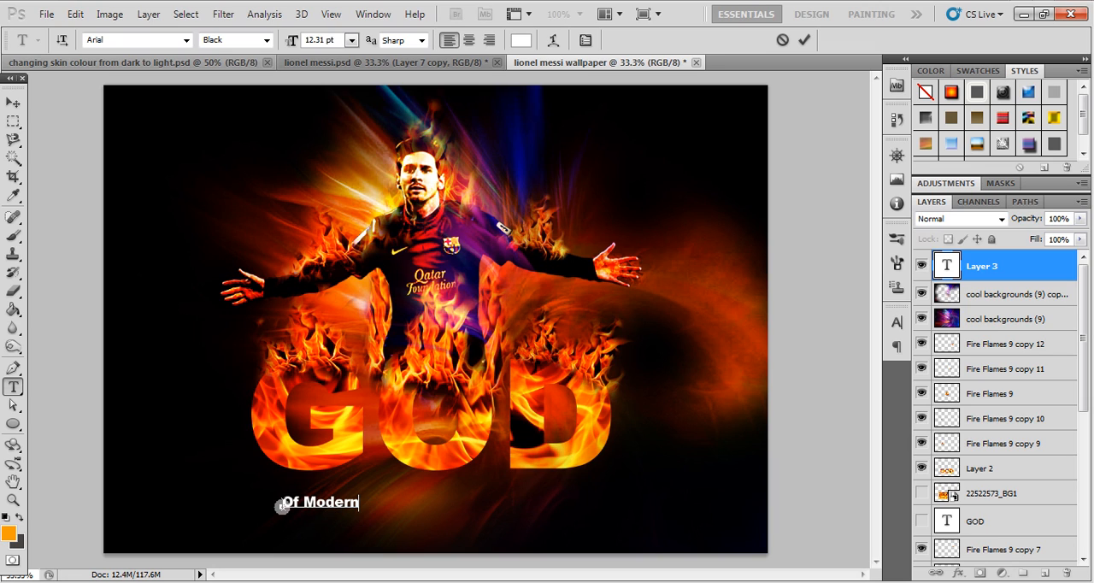
key("Caps_Lock")
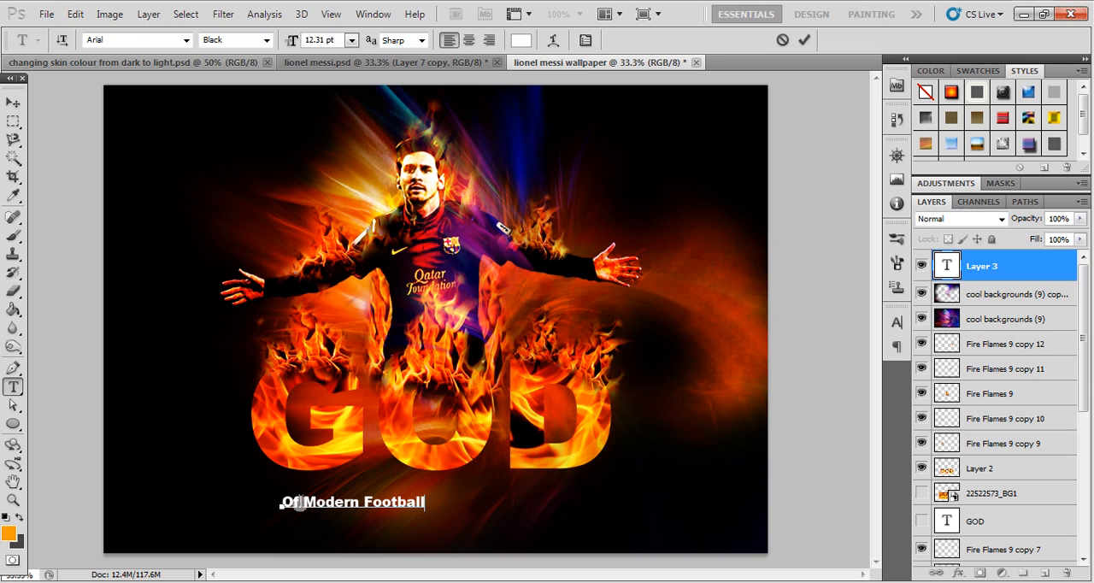
- Retype the lowercase letters of the new text line as capitals so it reads "OF MODERN FOOTBALL"
key("BackSpace")
key("Caps_Lock")
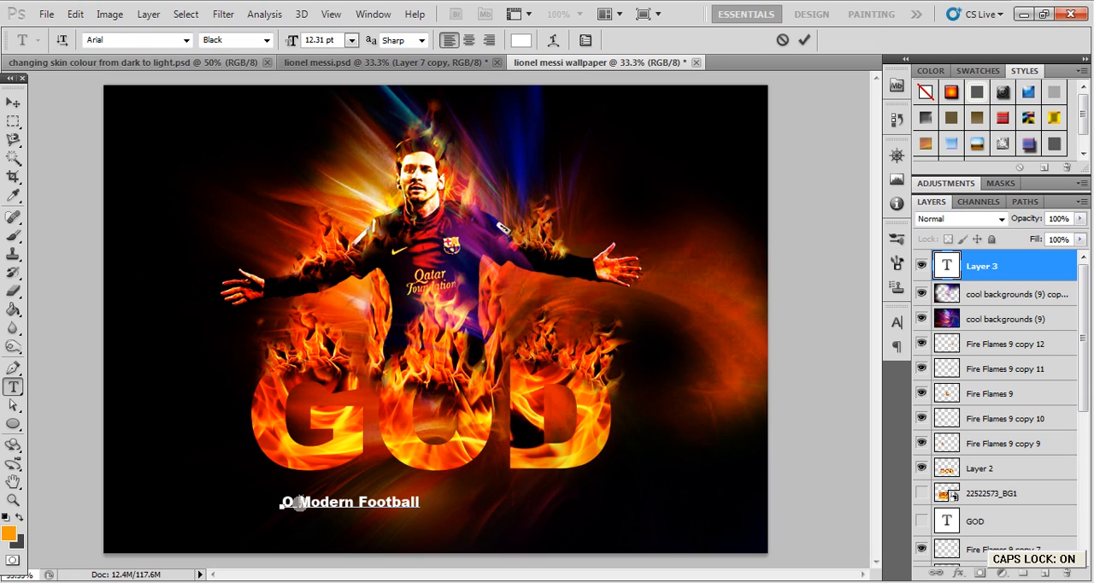
type("F")
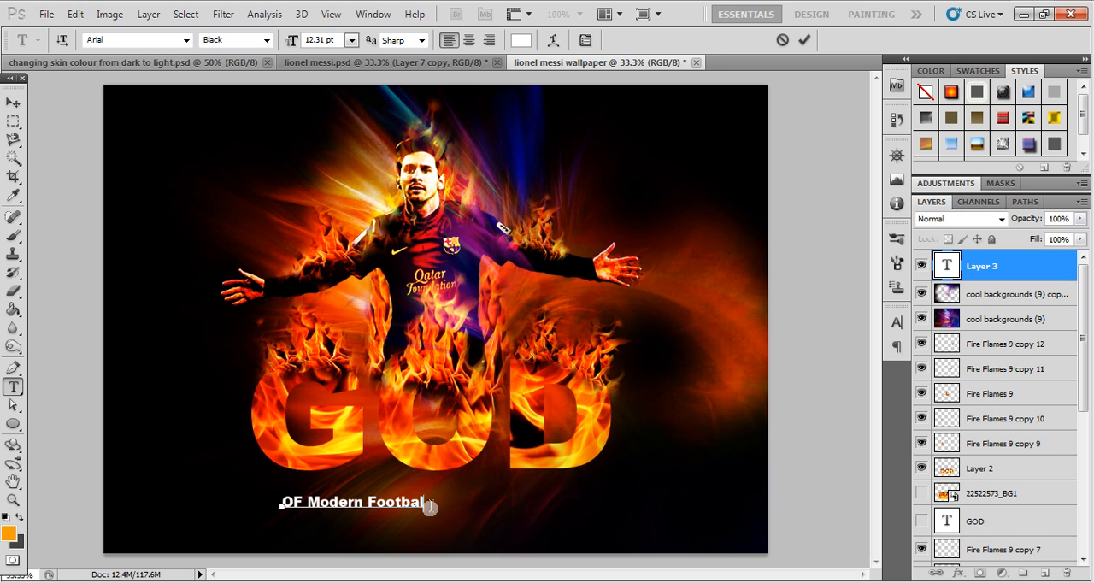
key("BackSpace")
key("BackSpace")
key("BackSpace")
key("BackSpace")
key("BackSpace")
key("BackSpace")
key("BackSpace")
key("BackSpace")
key("BackSpace")
key("BackSpace")
left_click(342, 503)
key("BackSpace")
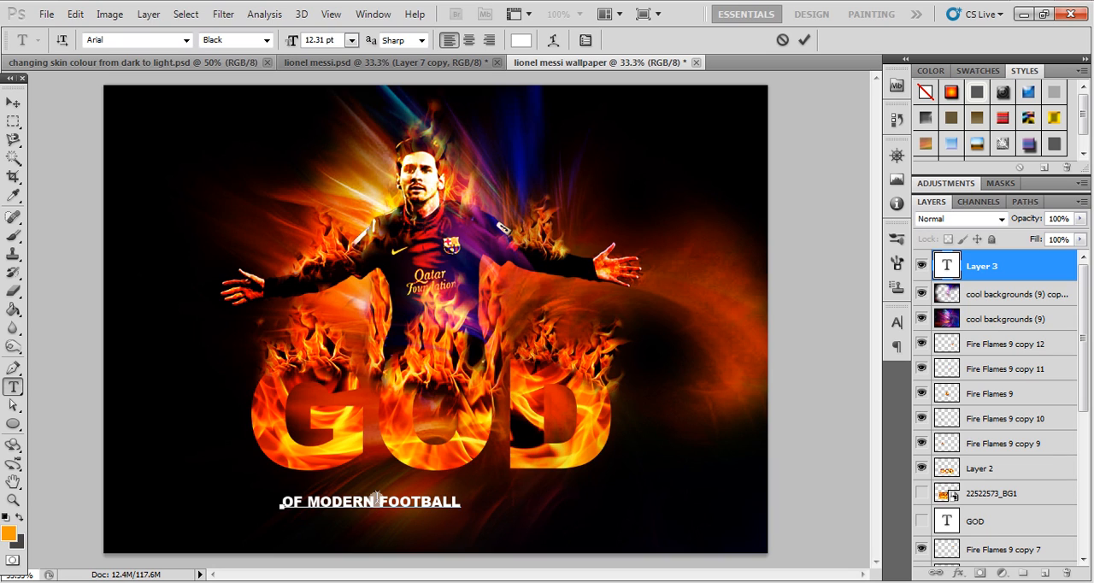
- Enlarge the OF MODERN FOOTBALL text to span nearly the width of the GOD lettering
left_click(13, 103)
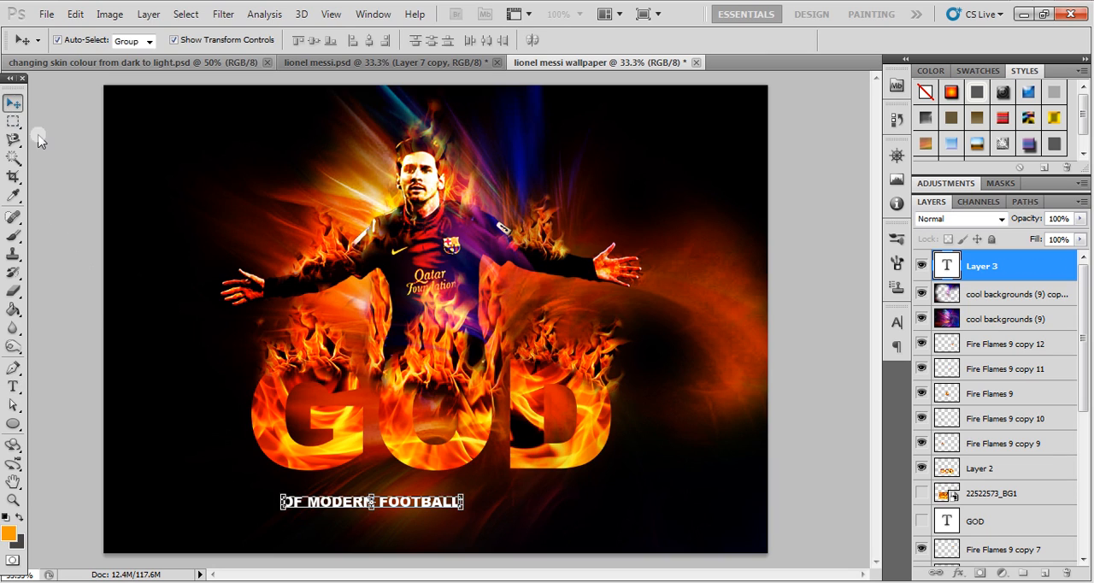
left_click_drag(460, 495, 584, 472)
key("Return")
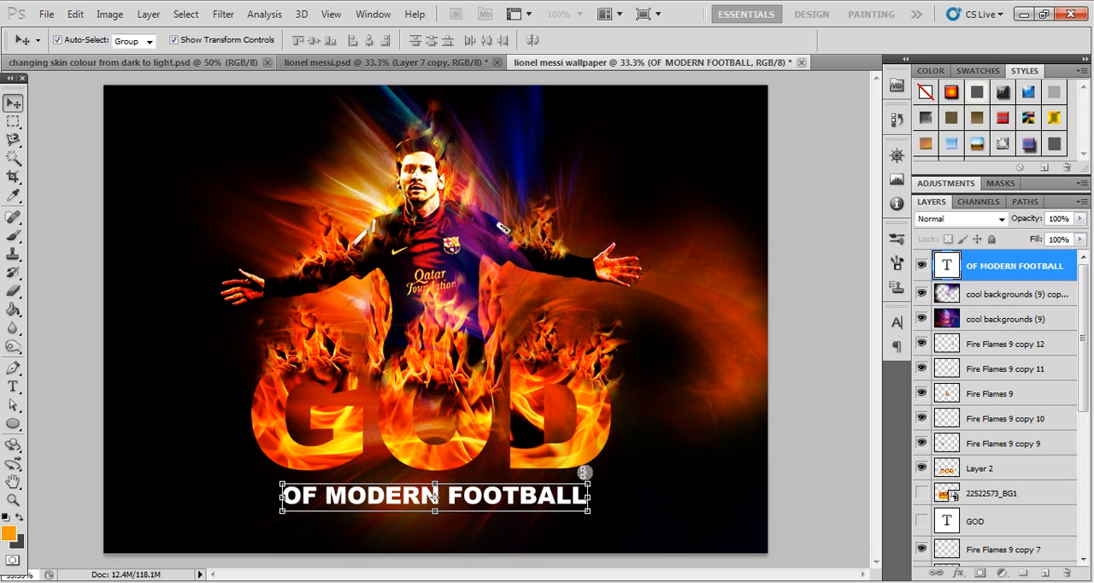
- Show the 22522573_BG1 flame layer and fully lock the topmost cool backgrounds (9) copy against accidental moves
left_click(922, 496)
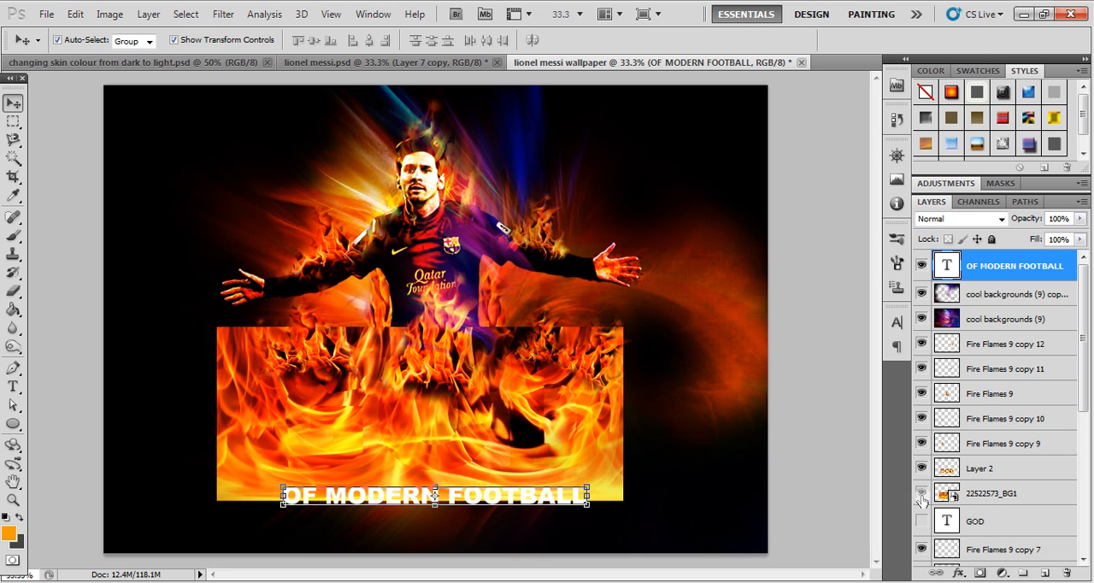
key("shift+alt+l")
left_click_drag(588, 460, 594, 508)
key("ctrl+z")
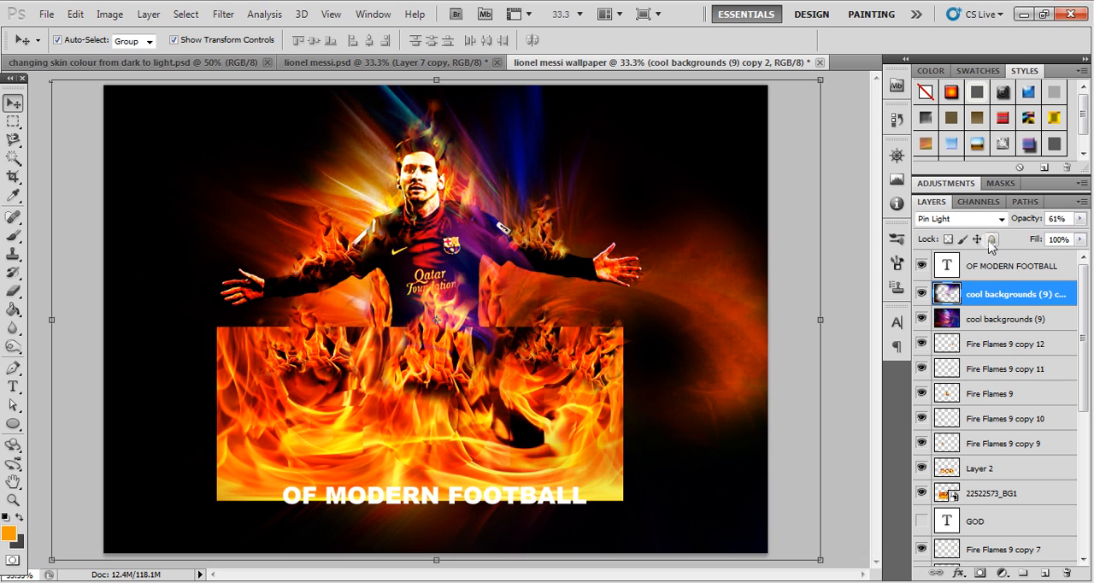
left_click(1002, 319)
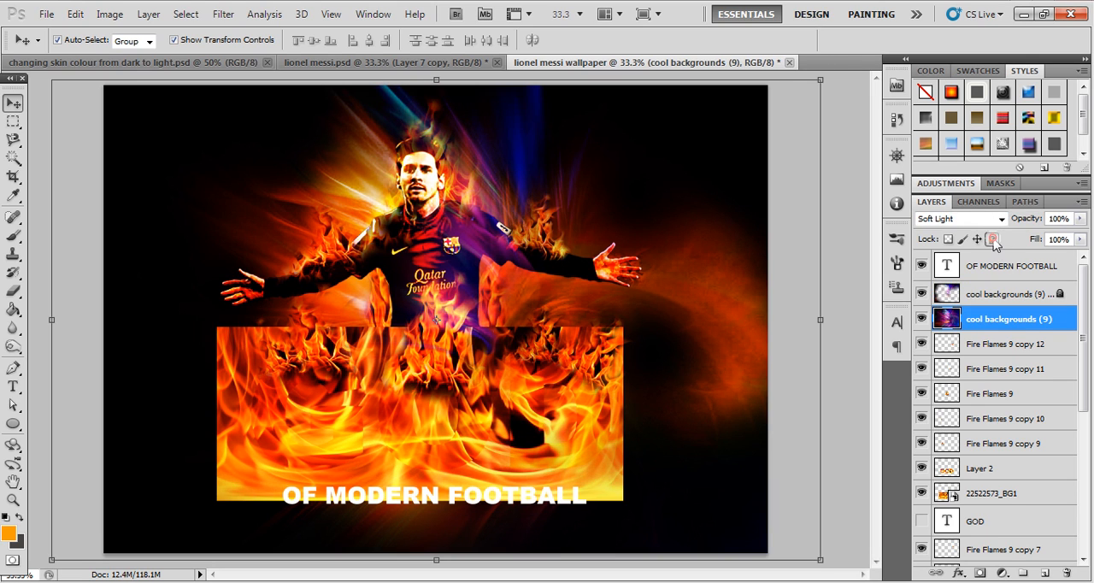
- Lock the cool backgrounds (9) layer, and place the flame image behind OF MODERN FOOTBALL, scaled to about 82% wide and 60% high
left_click(244, 420)
left_click_drag(244, 421, 239, 502)
left_click_drag(622, 405, 454, 480)
left_click_drag(416, 518, 604, 511)
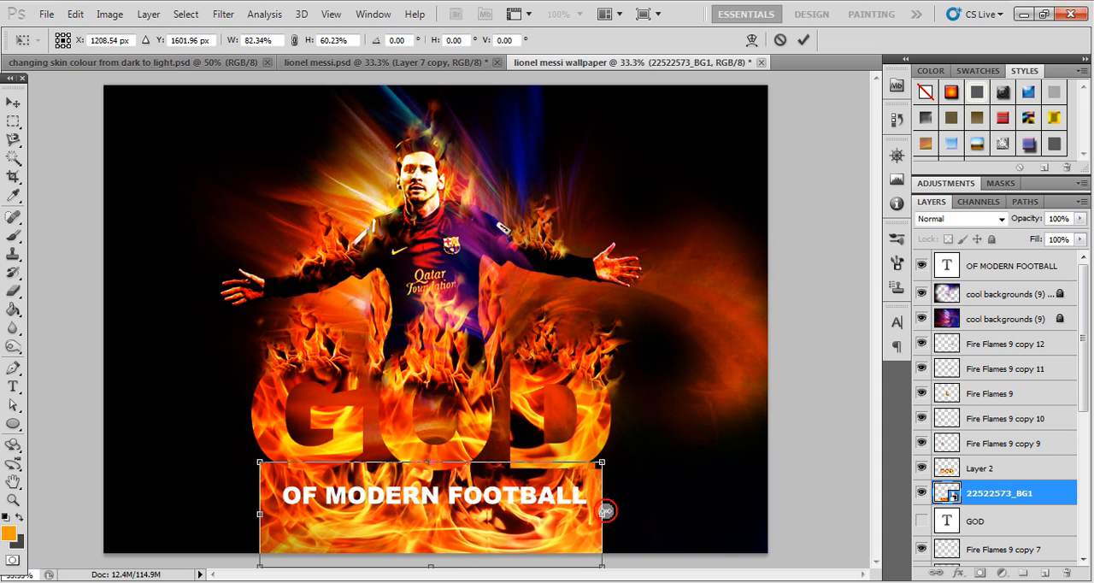
key("Return")
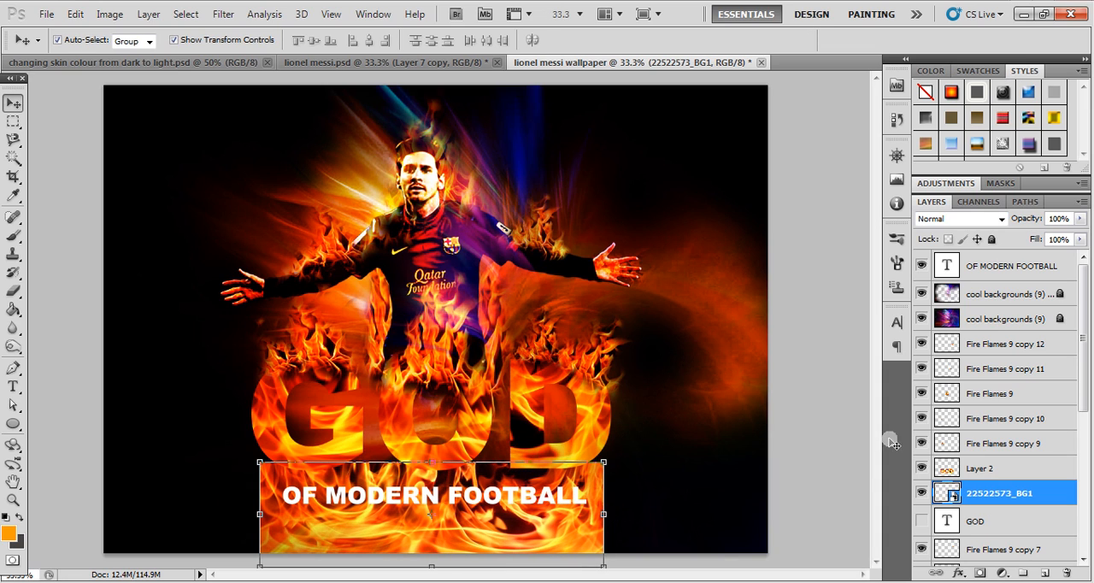
- Load the OF MODERN FOOTBALL letters as a selection and try to copy that area from Layer 2 to a new layer
left_click(984, 270)
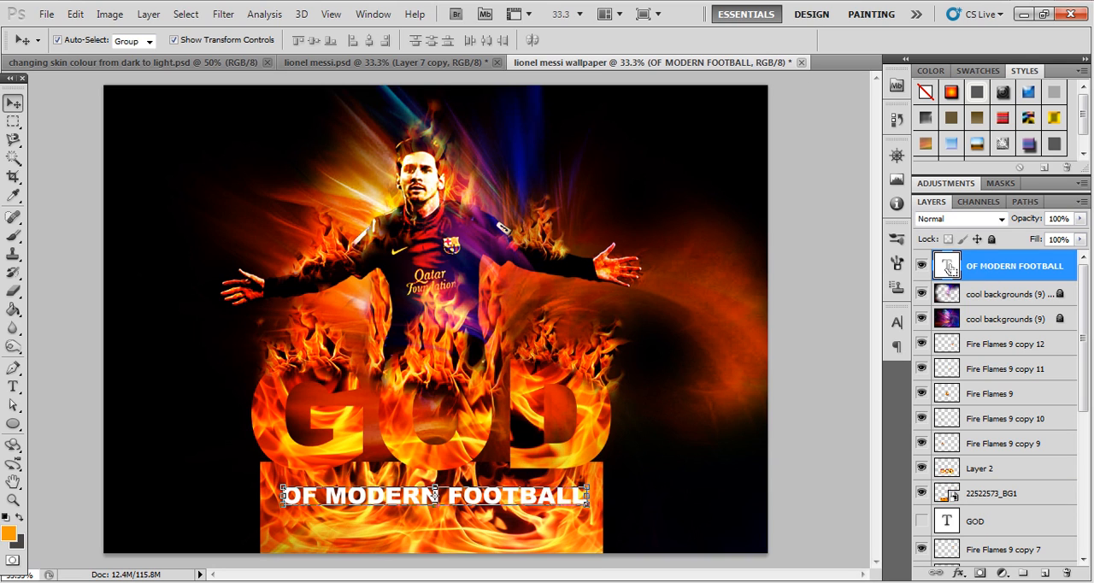
left_click(949, 267, "ctrl")
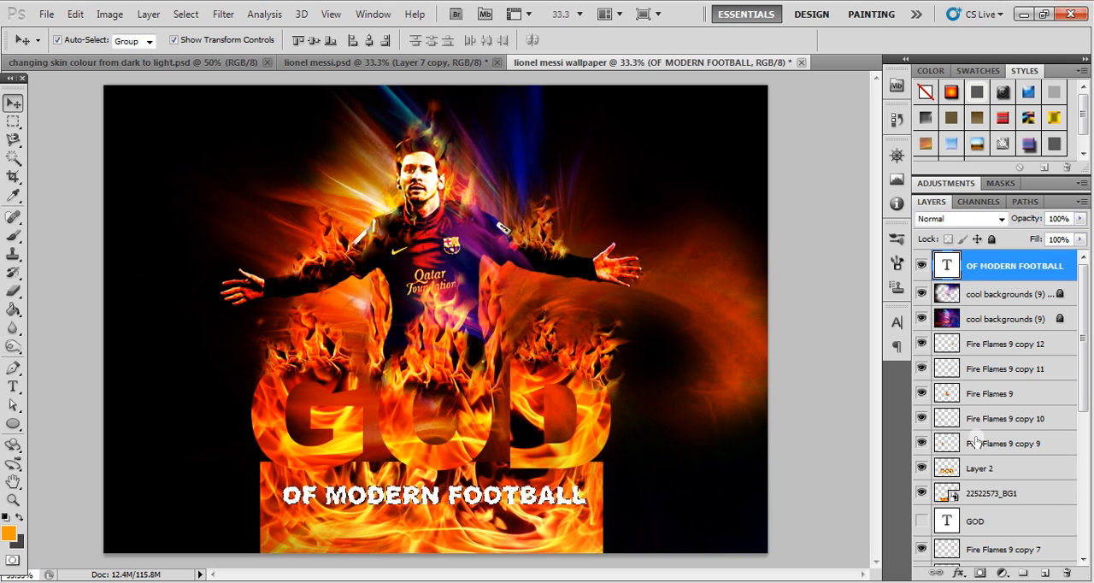
left_click(992, 471)
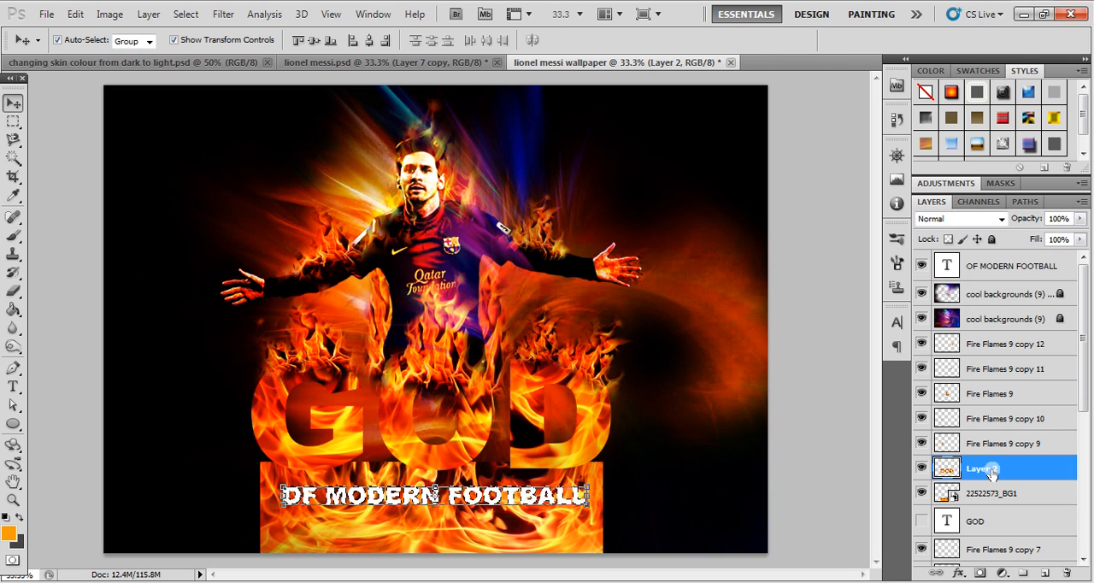
key("ctrl+j")
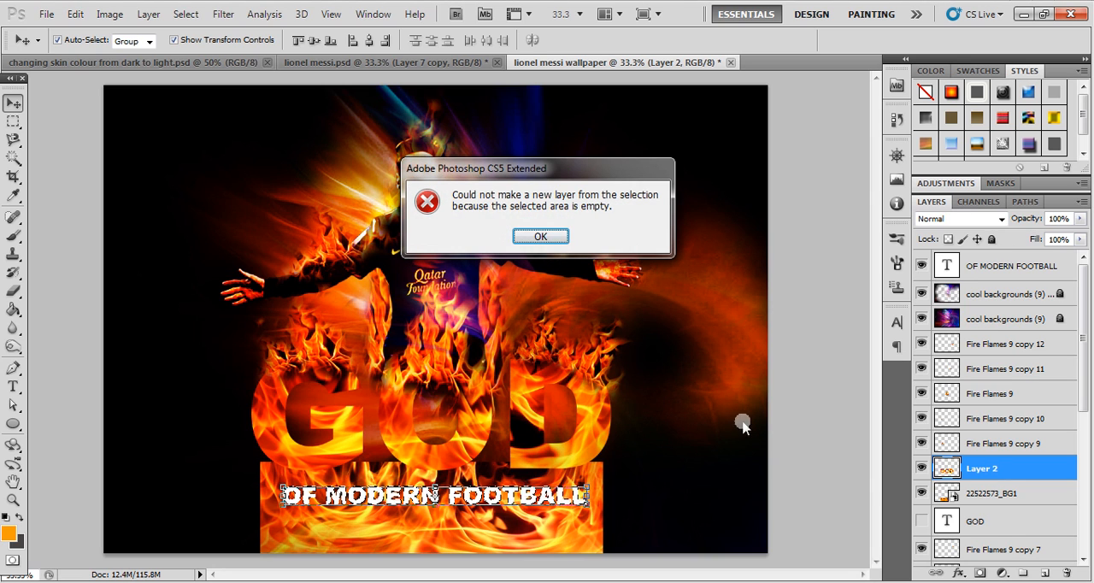
left_click(530, 236)
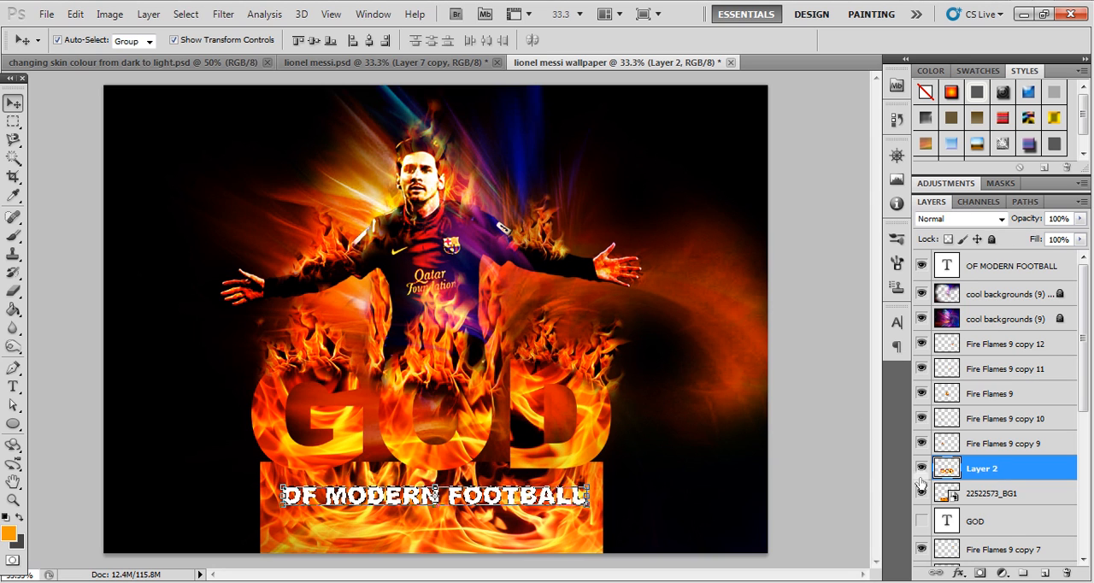
- Copy the selected letter shapes from 22522573_BG1 to a new layer, and hide the flame image and white text layers
left_click(971, 502)
left_click(921, 494)
left_click(921, 494)
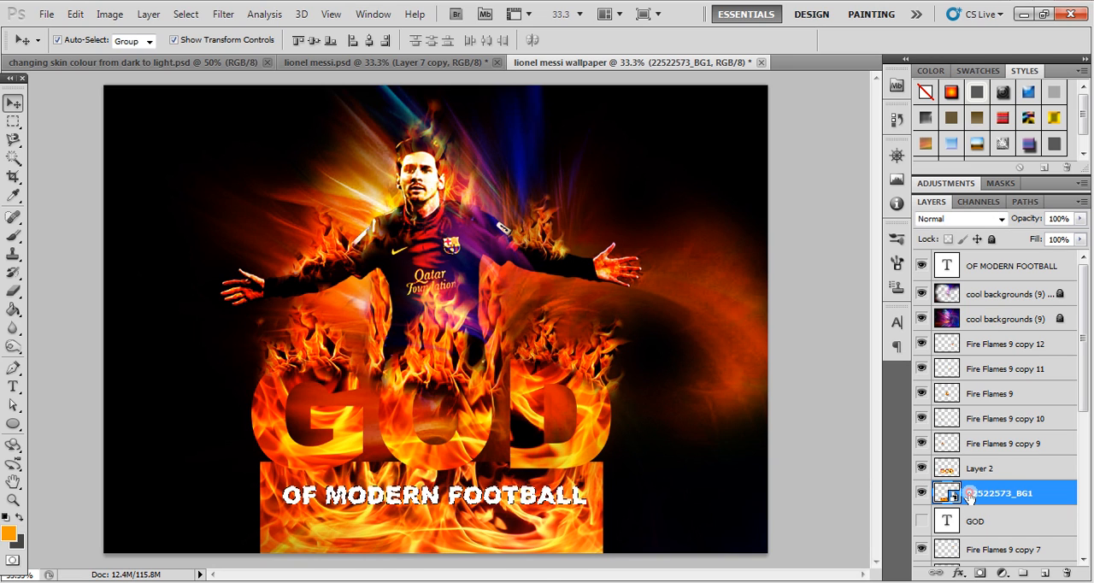
key("ctrl+j")
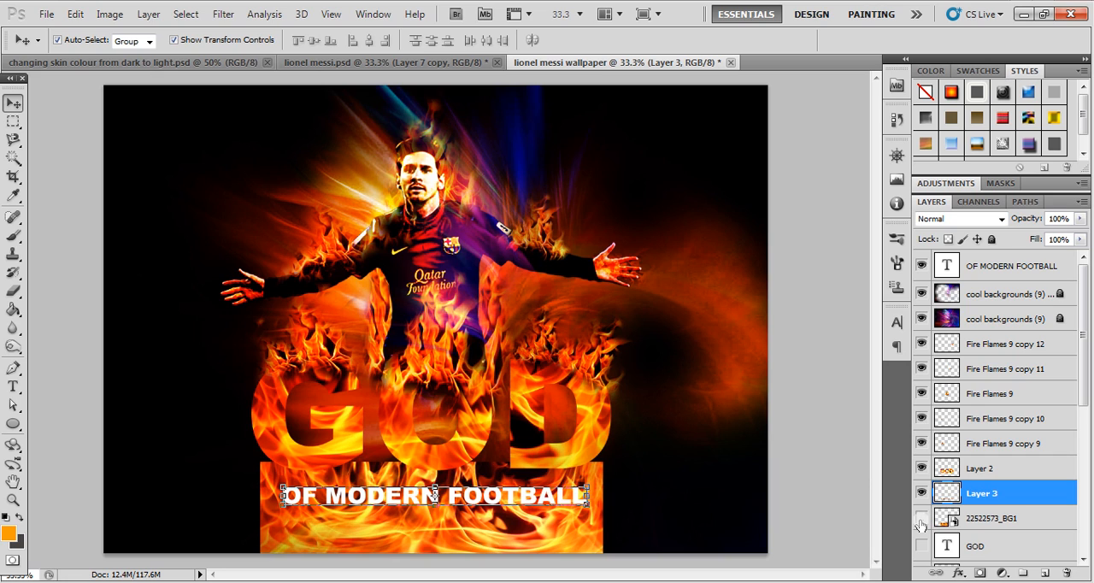
left_click(922, 518)
left_click(923, 266)
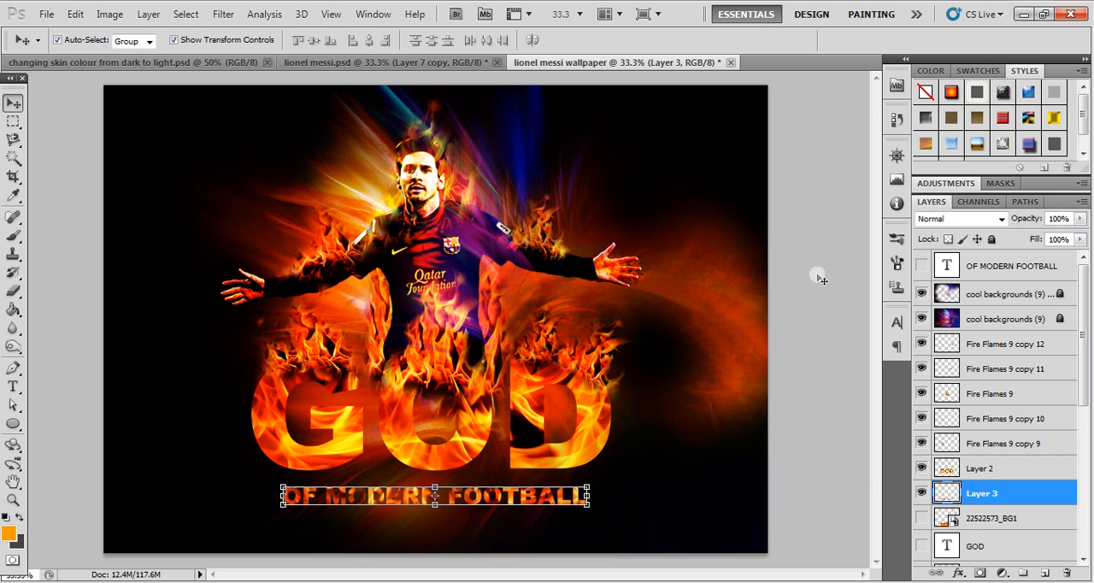
- Nudge the flame-filled OF MODERN FOOTBALL lettering slightly upward, closer to the GOD letters
left_click(510, 493)
left_click(511, 492)
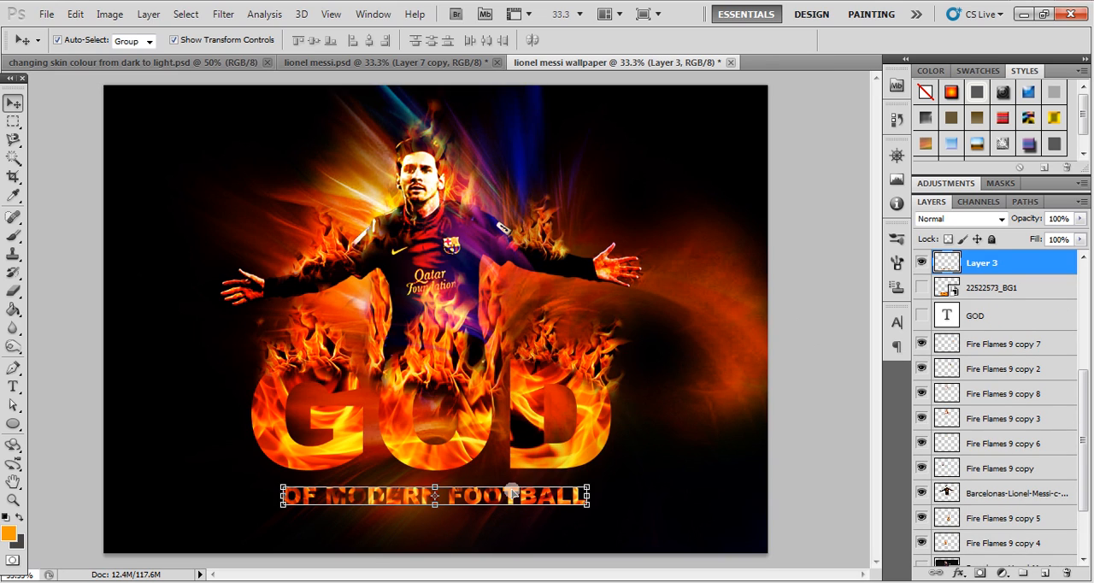
key("Up")
key("Up")
key("Up")
key("Up")
key("Up")
key("Up")
key("Up")
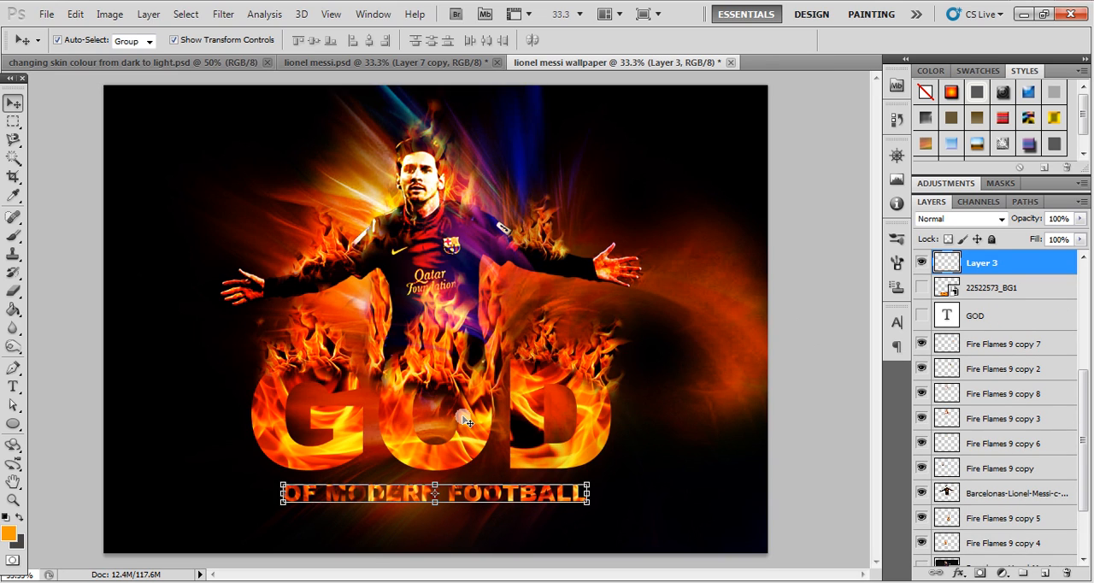
- Darken the shadows of the flame-filled OF MODERN FOOTBALL lettering with a Levels adjustment by raising the black input level
left_click(110, 13)
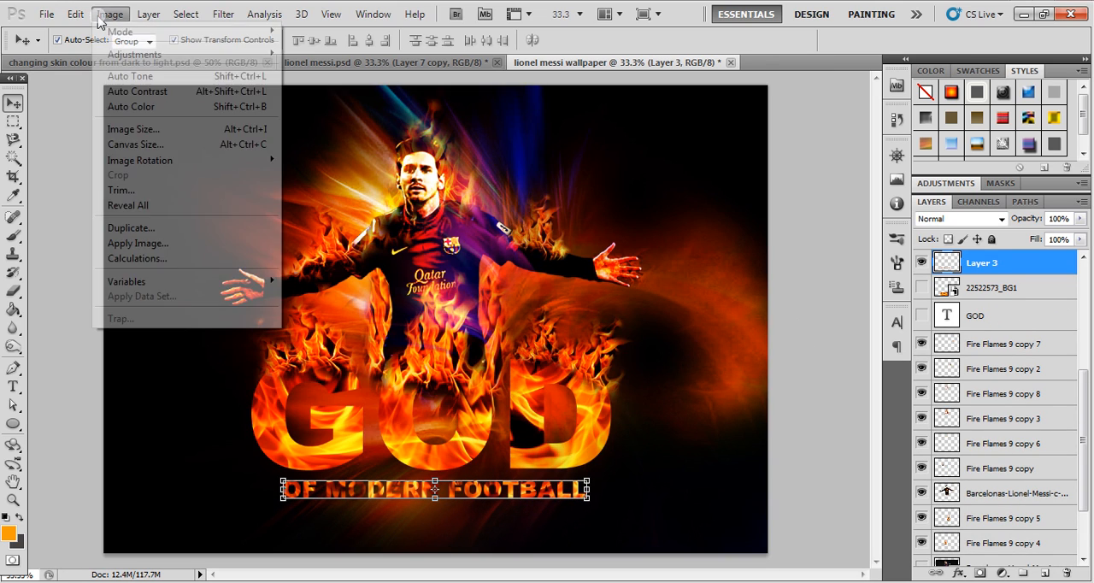
mouse_move(271, 59)
left_click(308, 68)
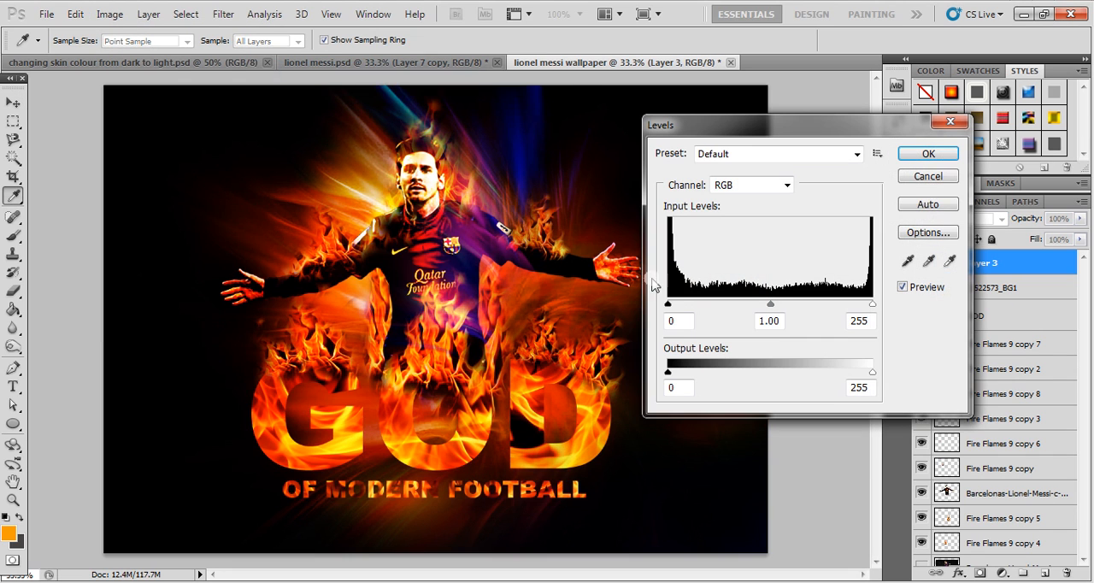
left_click_drag(674, 314, 699, 314)
left_click(929, 154)
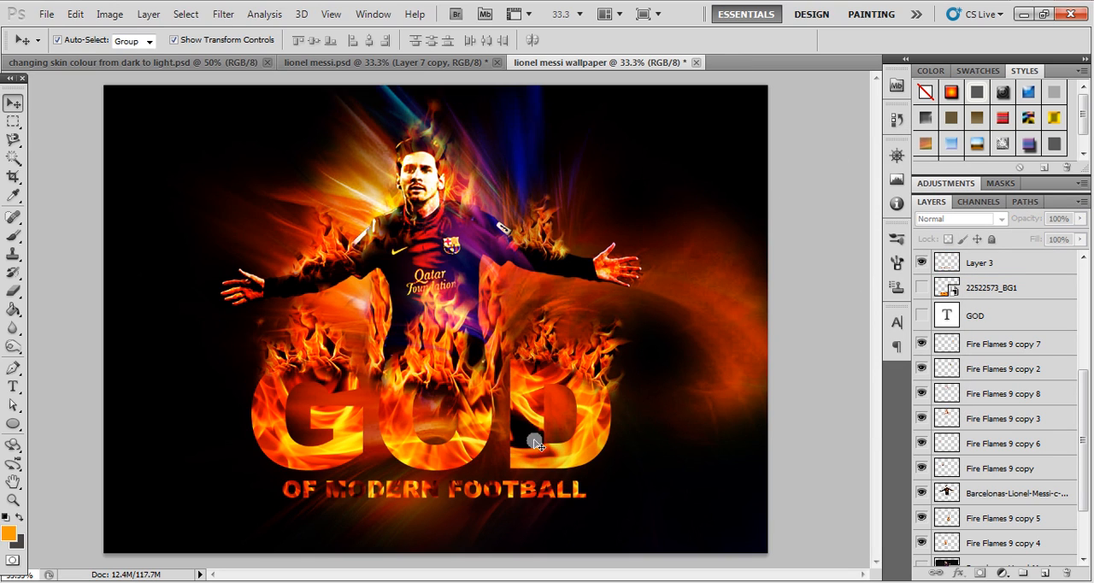
- Fine-tune the vertical position of the OF MODERN FOOTBALL lettering beneath the GOD letters in small nudges
left_click(536, 489)
key("Up")
key("Up")
key("Up")
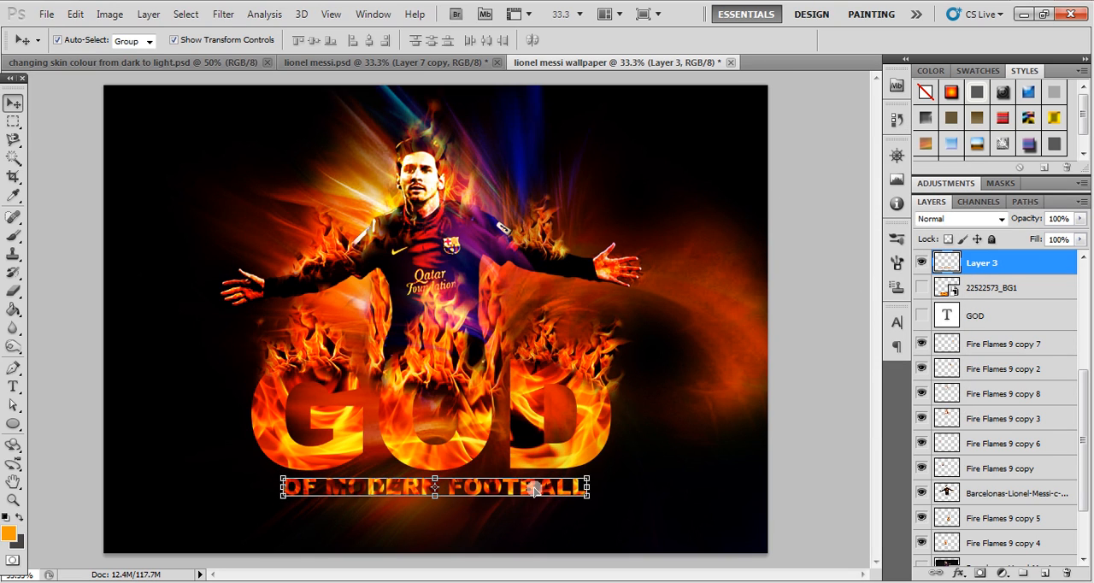
key("Down")
key("Down")
key("Down")
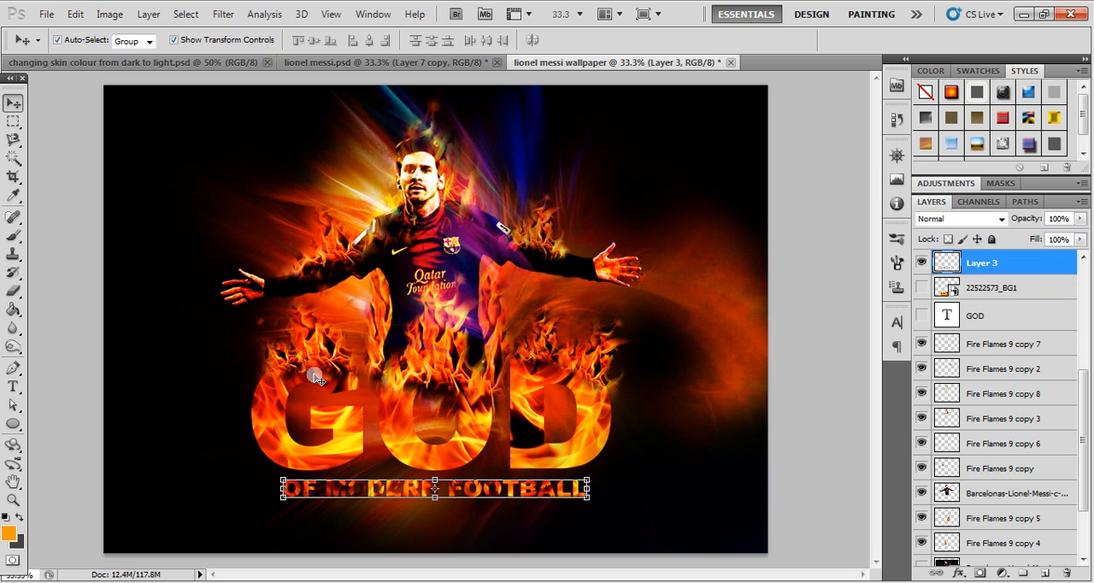
- Start a new text line below OF MODERN FOOTBALL in Arial Bold, coloured red f40318 sampled from the jersey
left_click(13, 386)
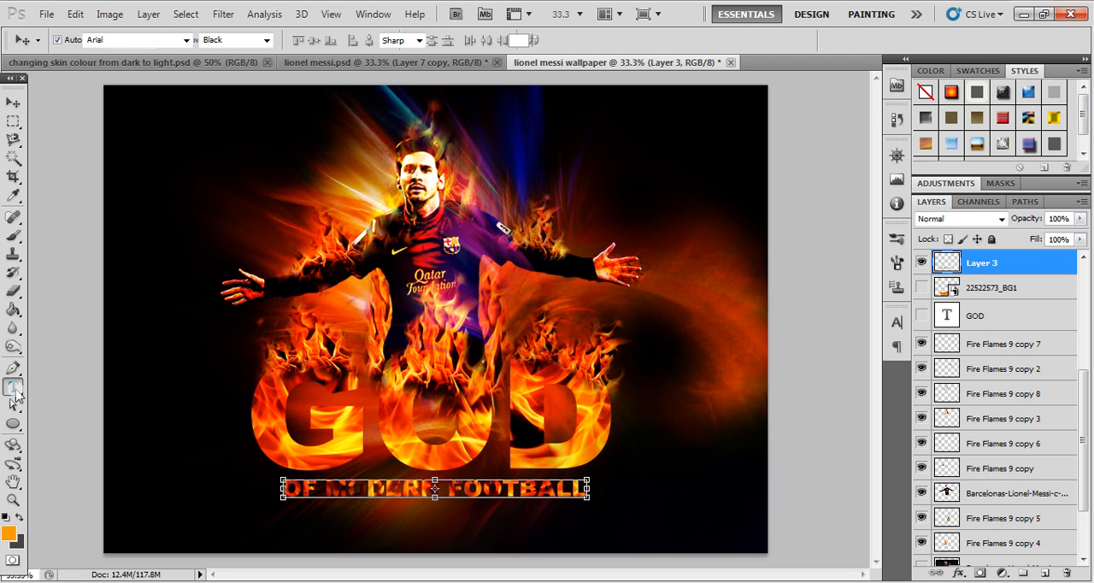
left_click(357, 529)
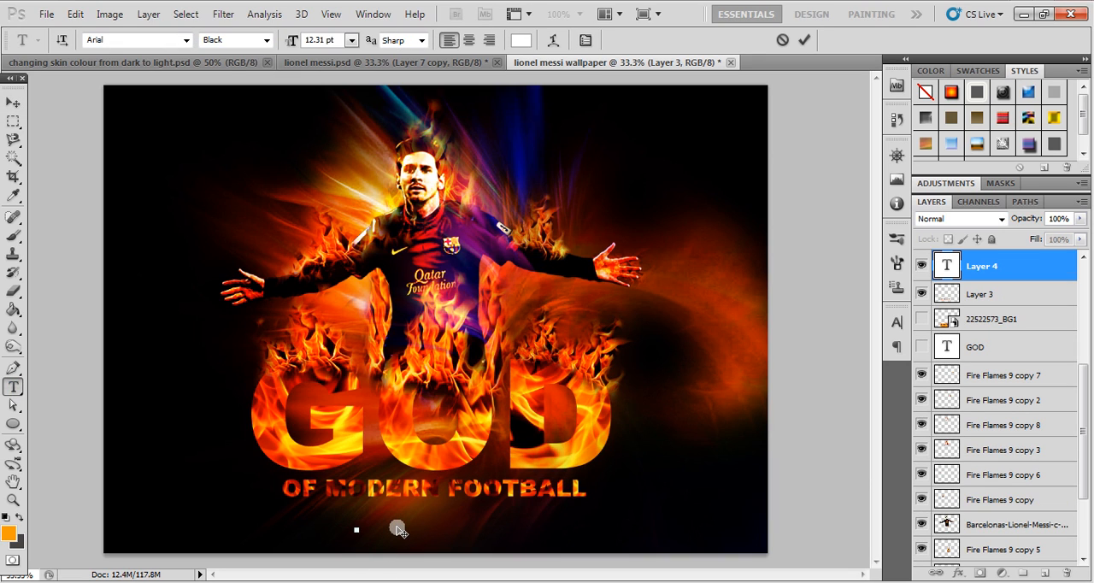
left_click(263, 40)
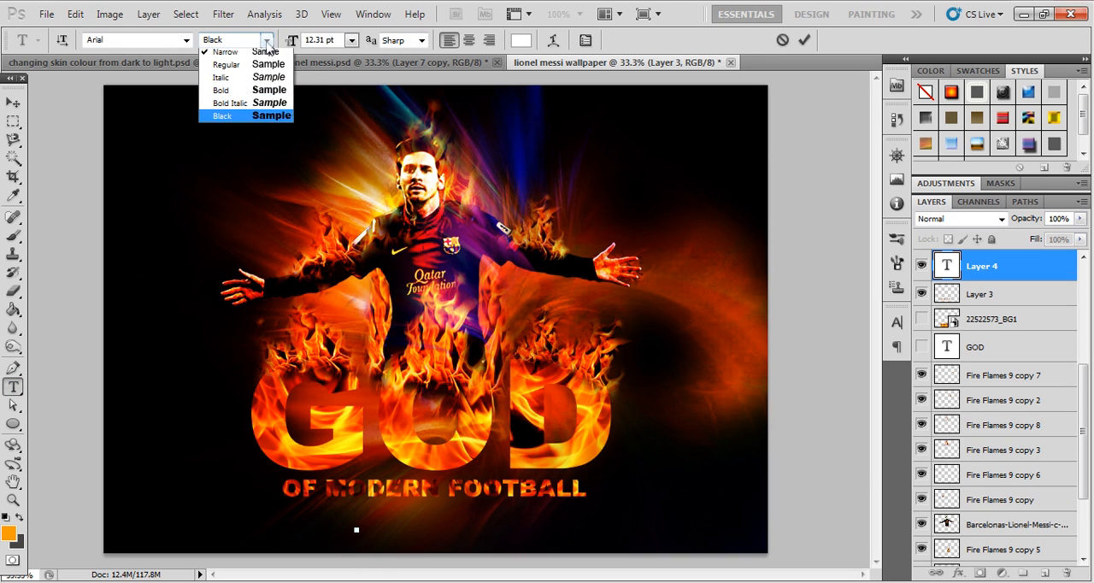
left_click(246, 89)
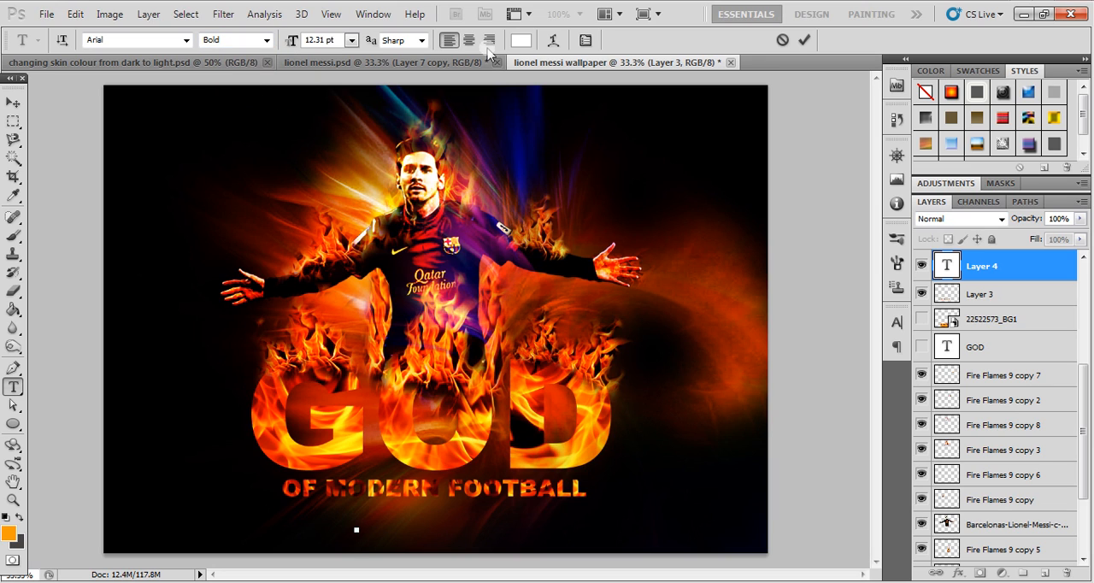
left_click(521, 41)
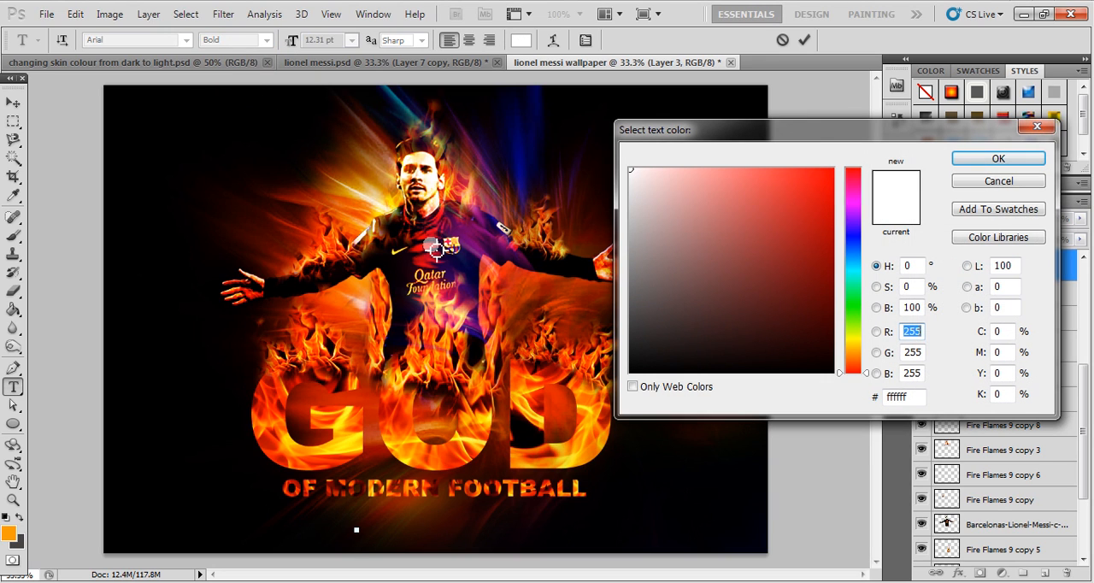
left_click(437, 248)
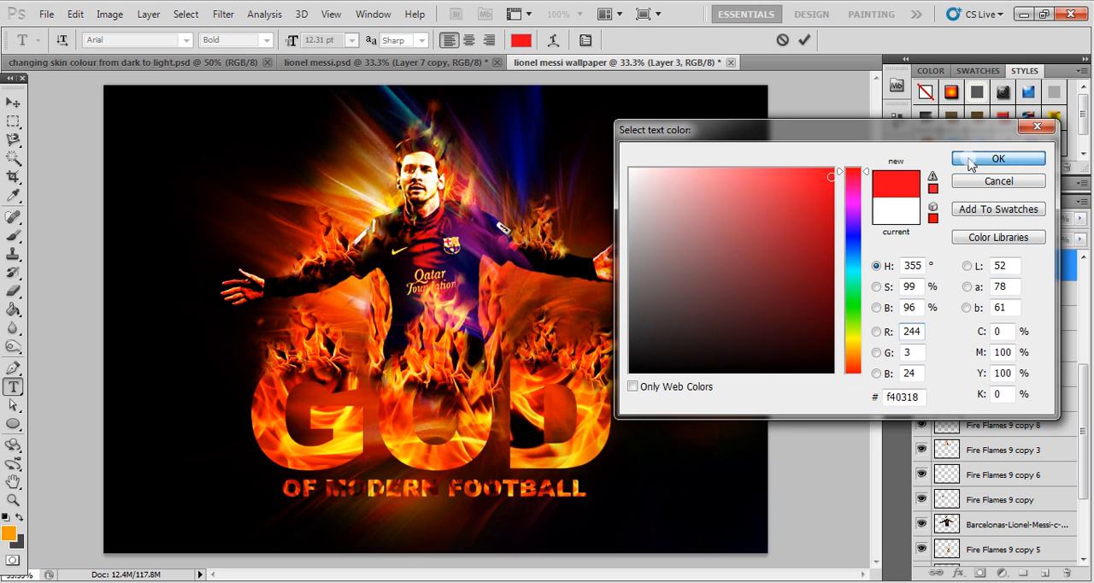
left_click(999, 158)
- Enter the tagline "Beside Me ....... There is No Other" and move it up directly beneath OF MODERN FOOTBALL
key("Caps_Lock")
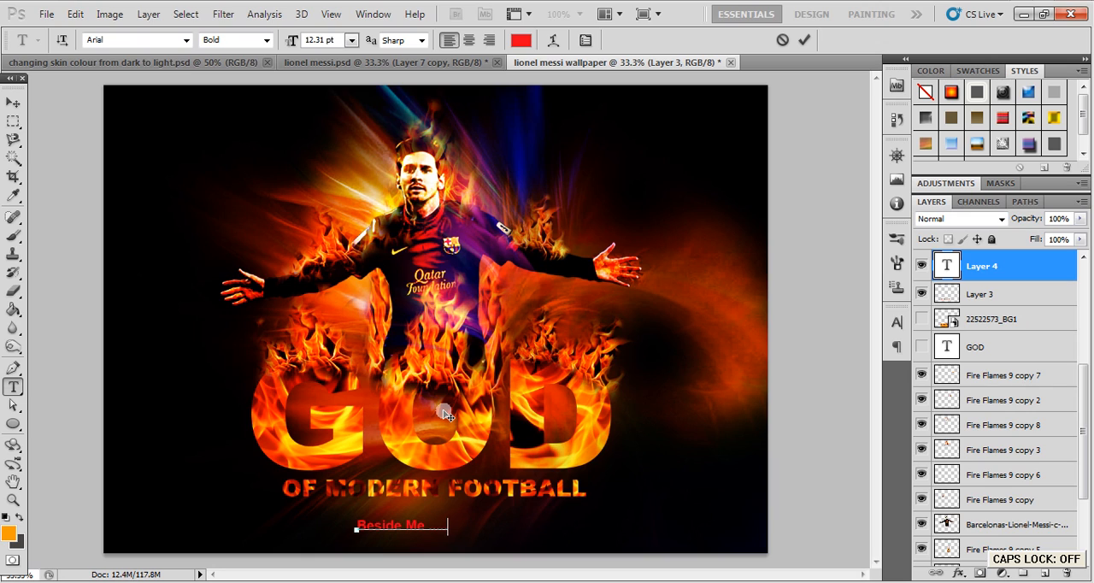
key("Caps_Lock")
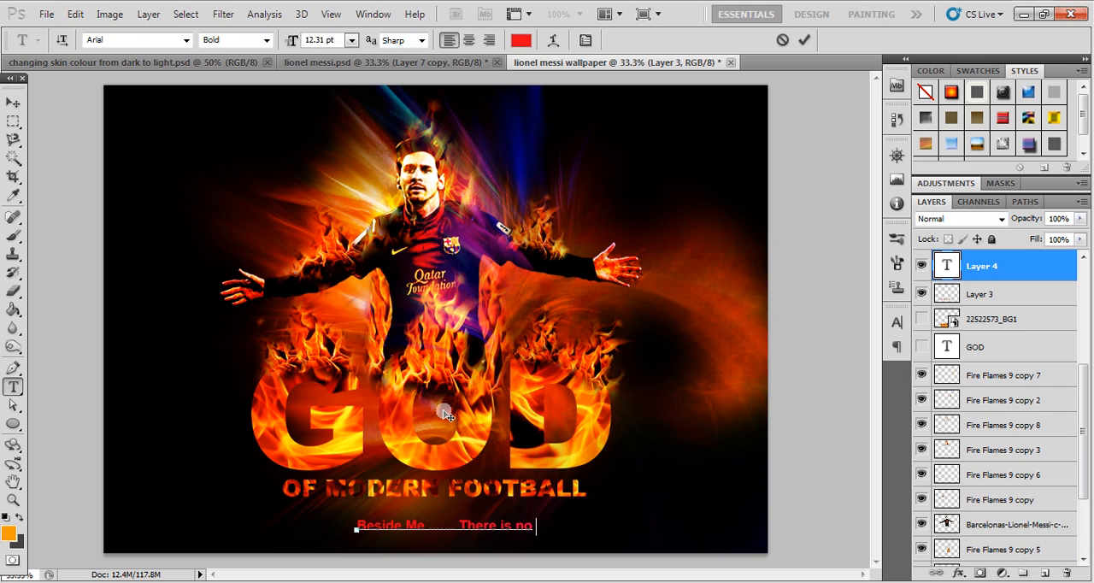
key("Caps_Lock")
key("Caps_Lock")
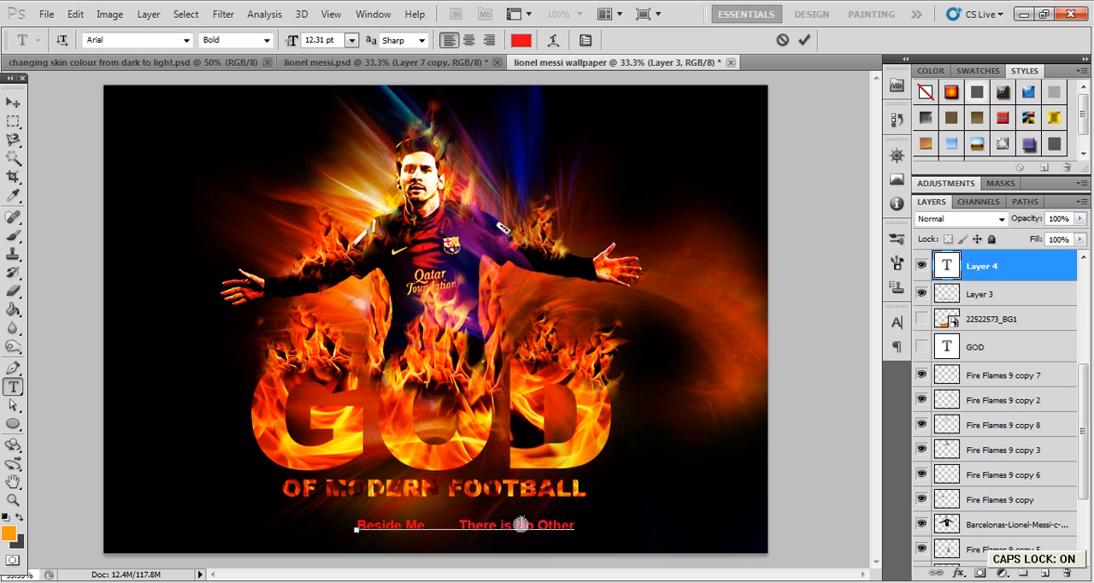
left_click(13, 104)
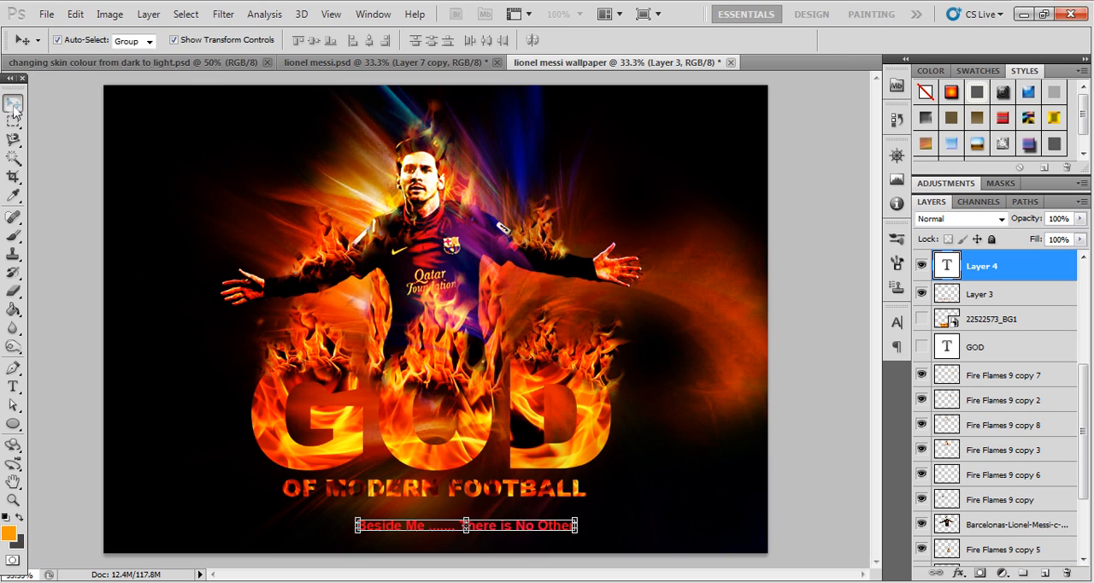
left_click_drag(521, 526, 481, 501)
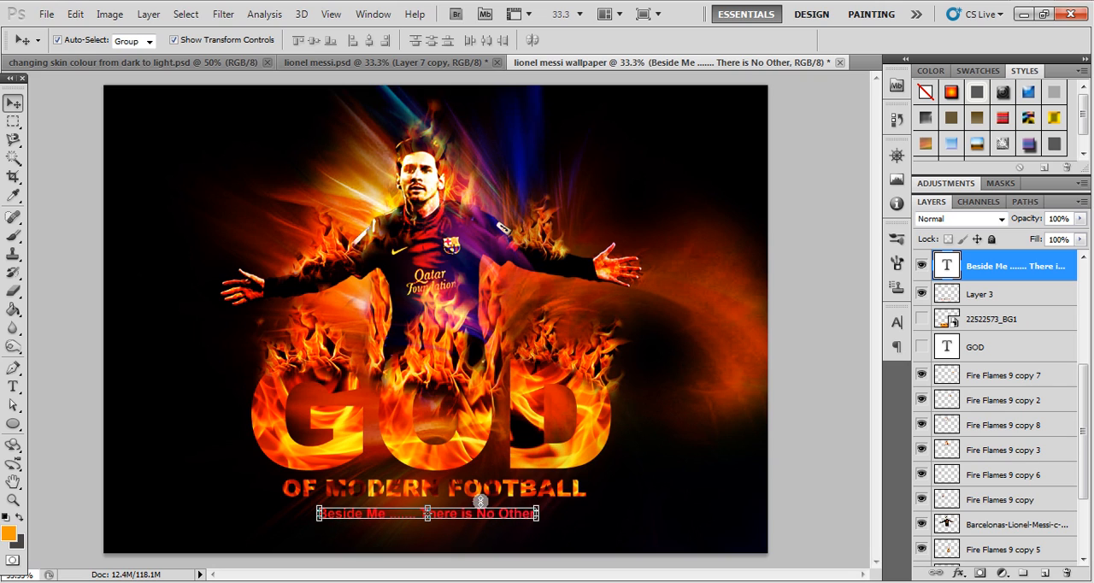
- Change the tagline's text colour to the fiery orange f35406
left_click(896, 323)
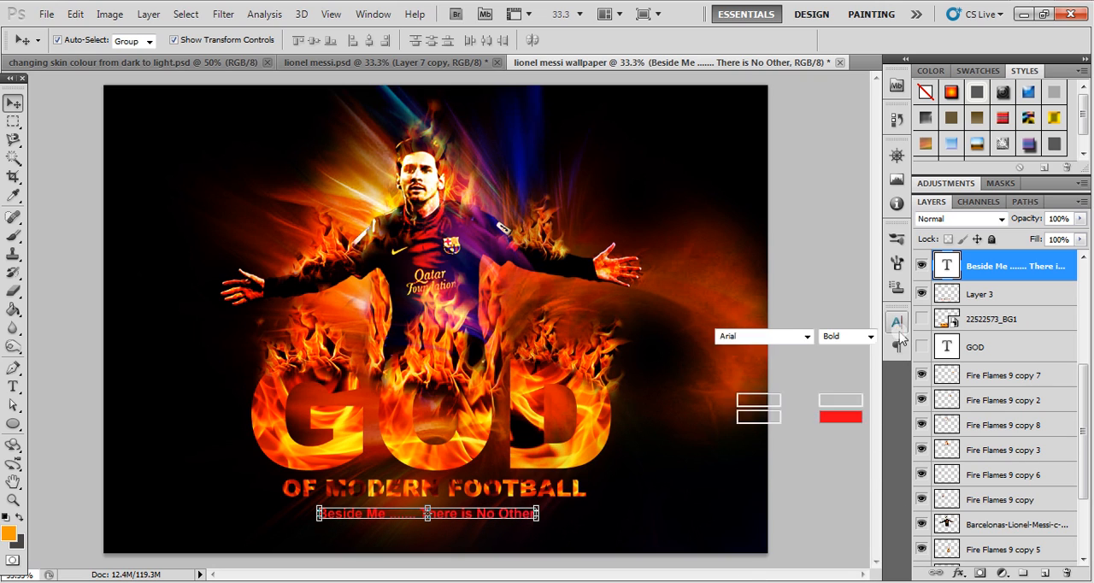
left_click(851, 419)
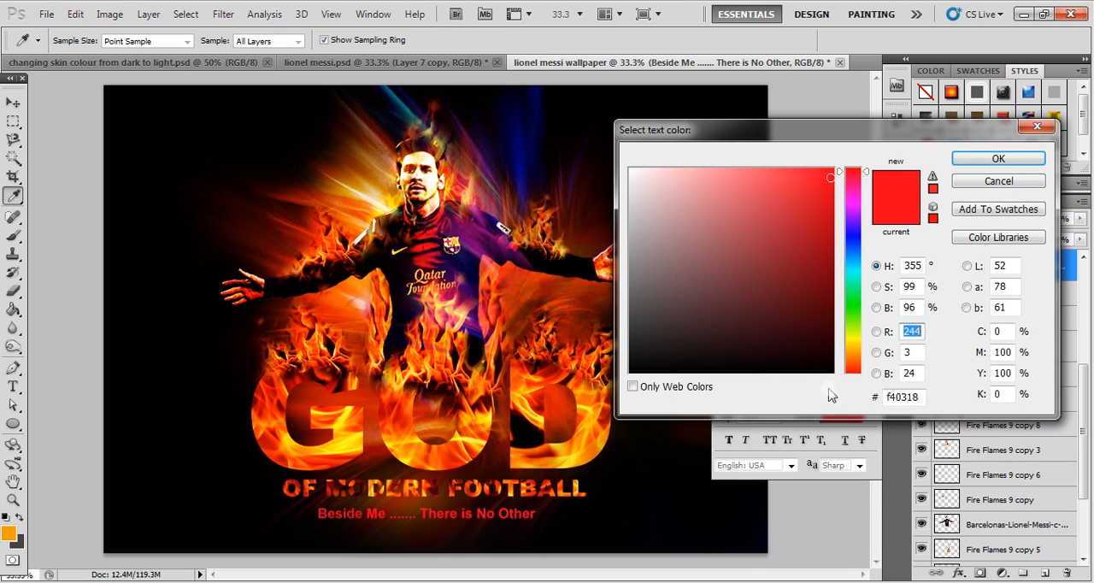
left_click(600, 263)
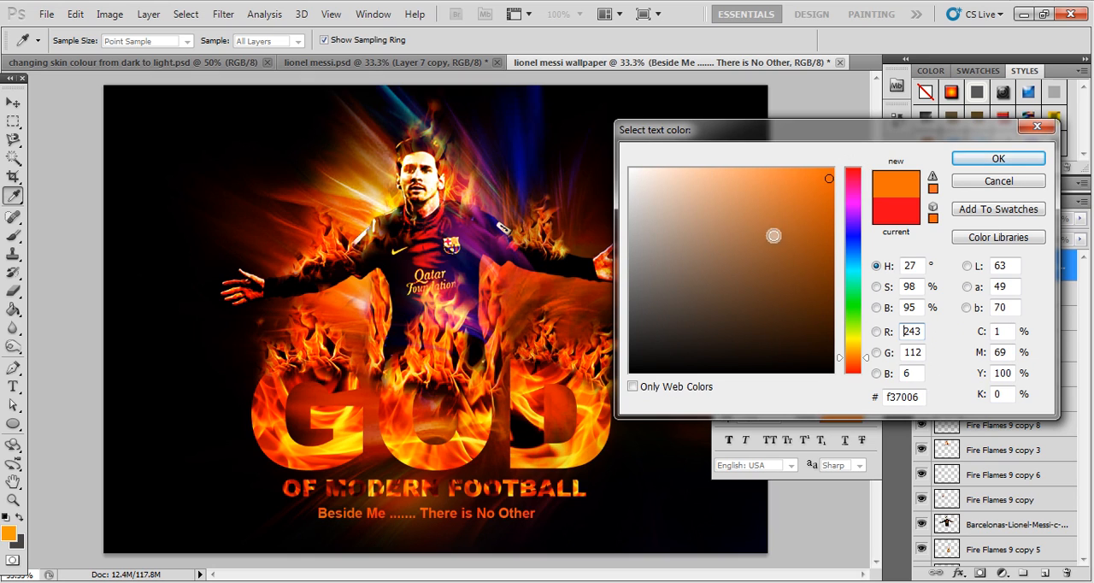
left_click(851, 180)
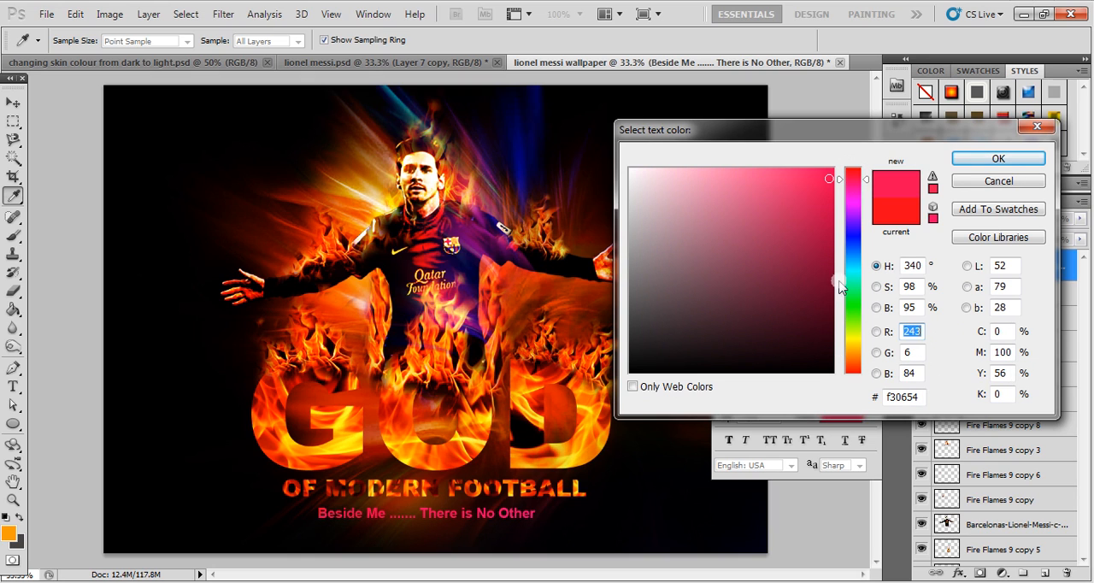
left_click(853, 366)
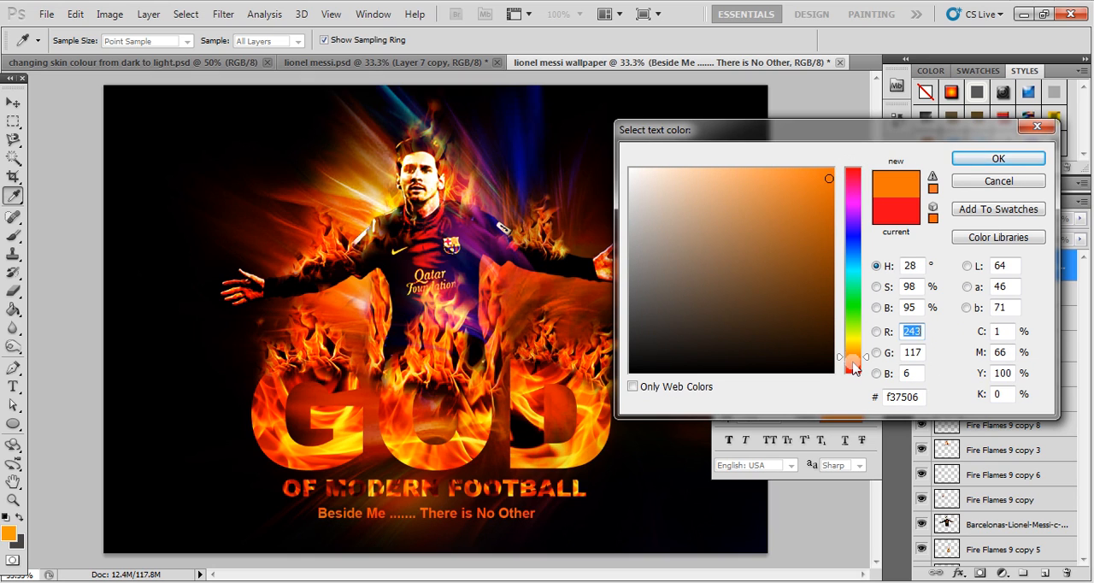
left_click_drag(854, 362, 853, 366)
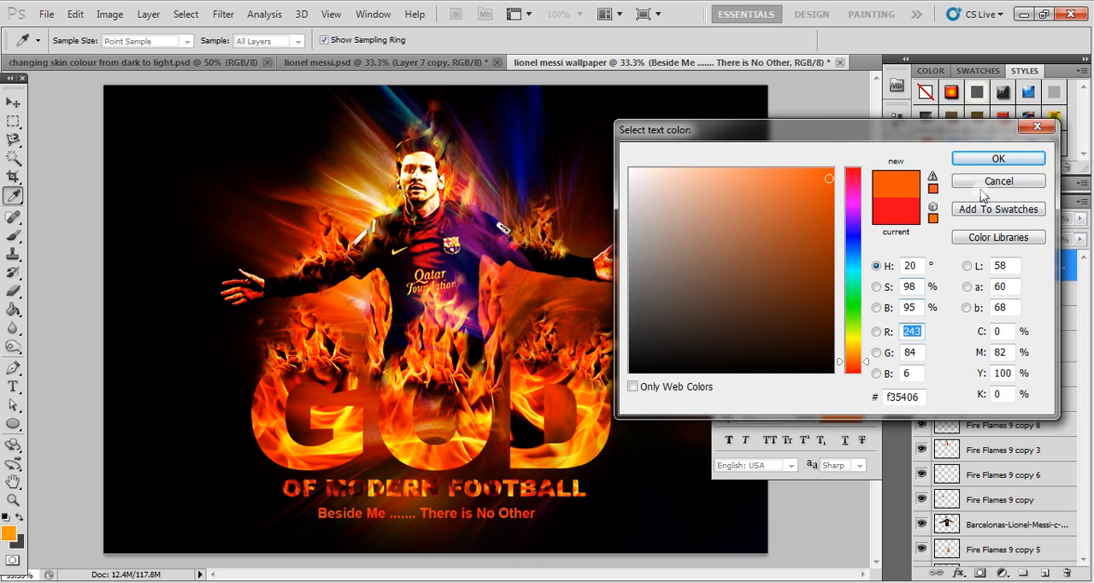
left_click(998, 159)
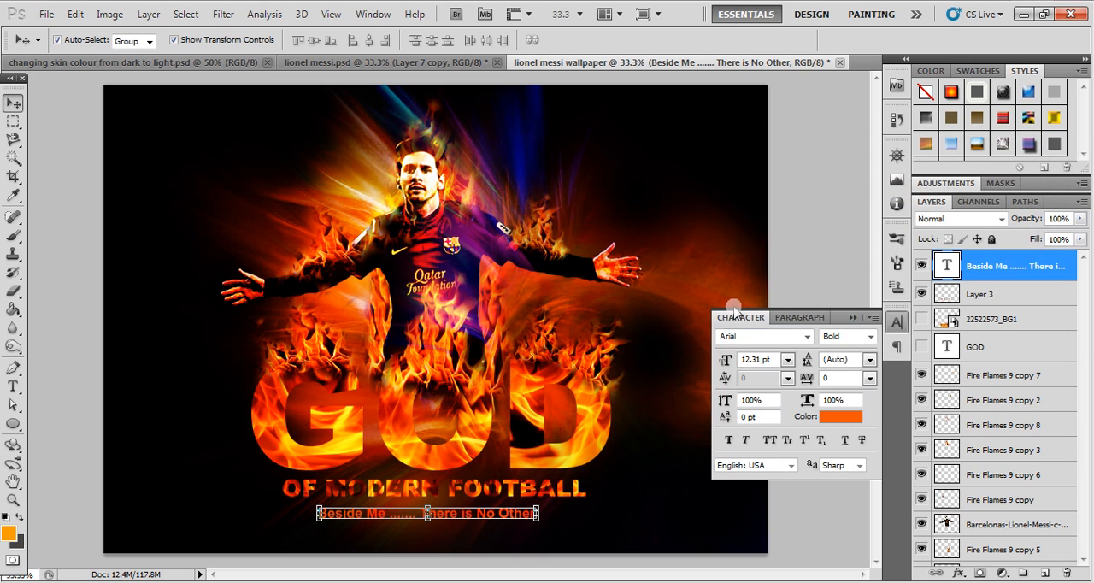
left_click(845, 301)
- Scale the tagline down slightly and centre it closer beneath OF MODERN FOOTBALL
left_click(493, 518)
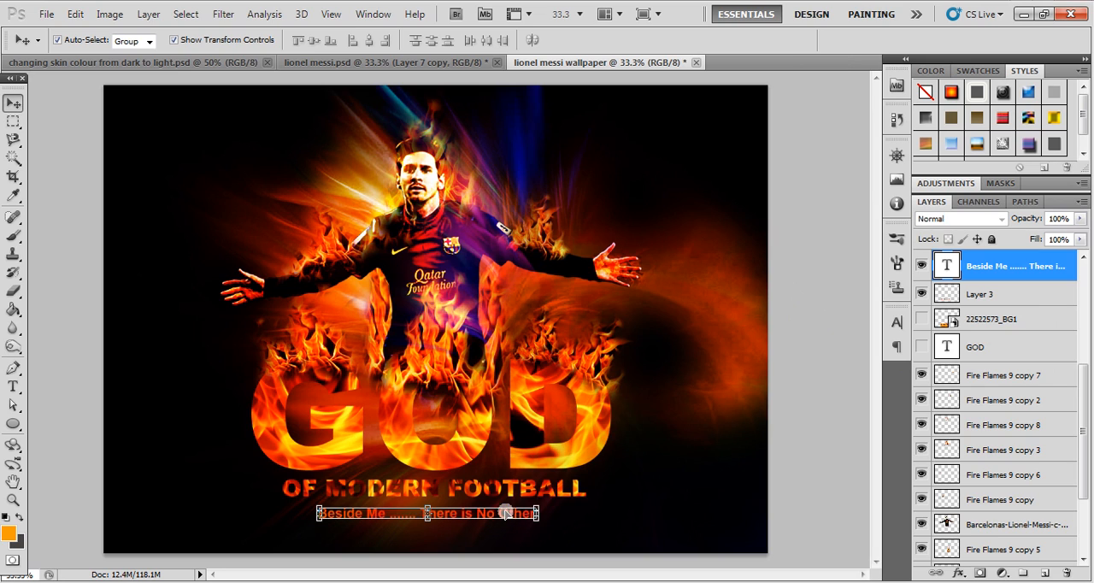
left_click_drag(537, 505, 496, 516)
key("Return")
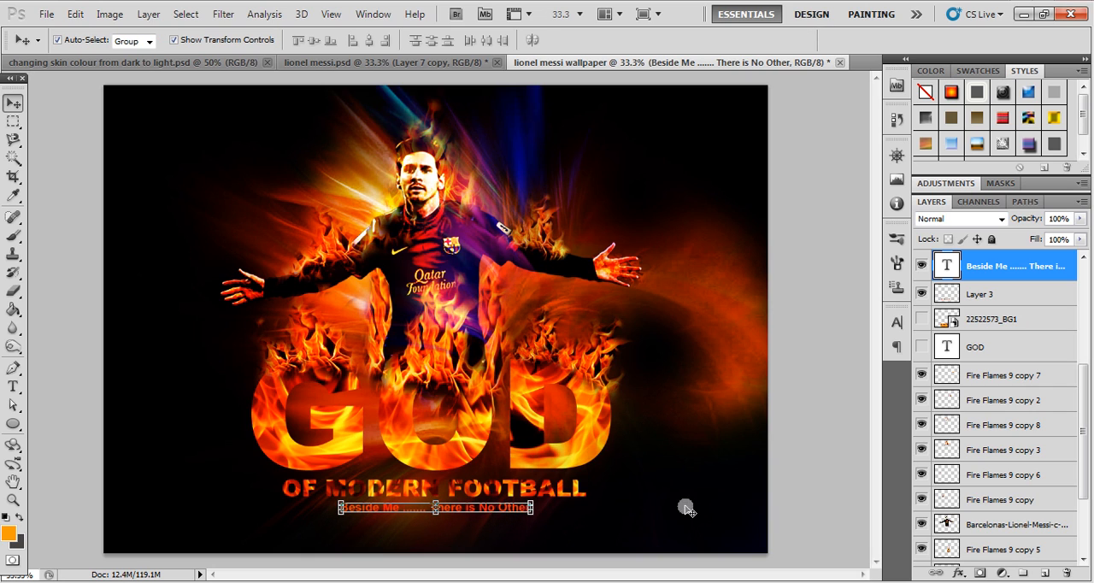
- Bring the GOD flame lettering on Layer 2 to the top of the layer stack and duplicate it
key("ctrl+v")
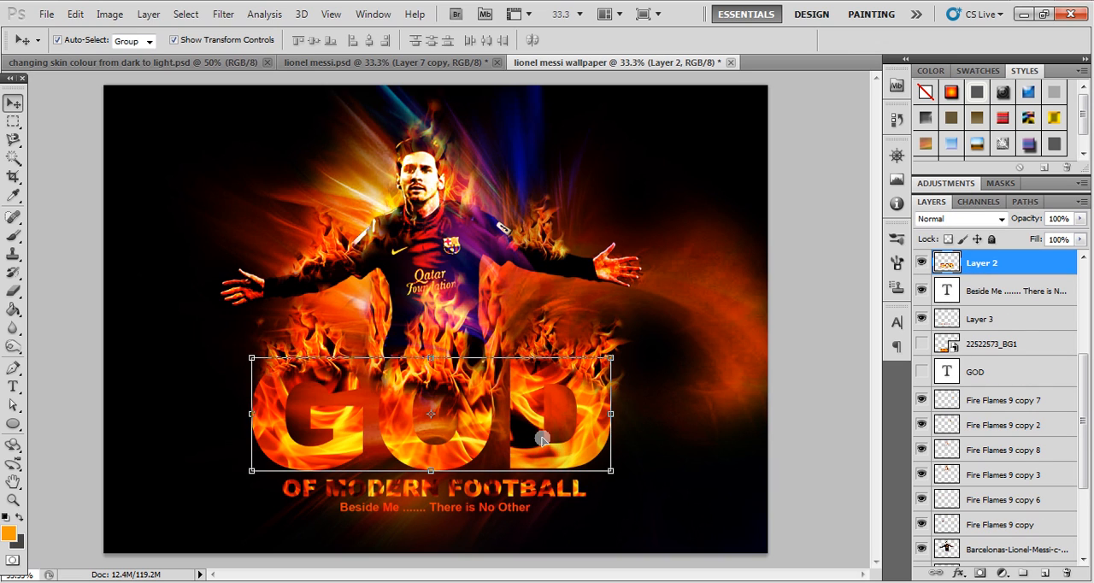
key("ctrl+j")
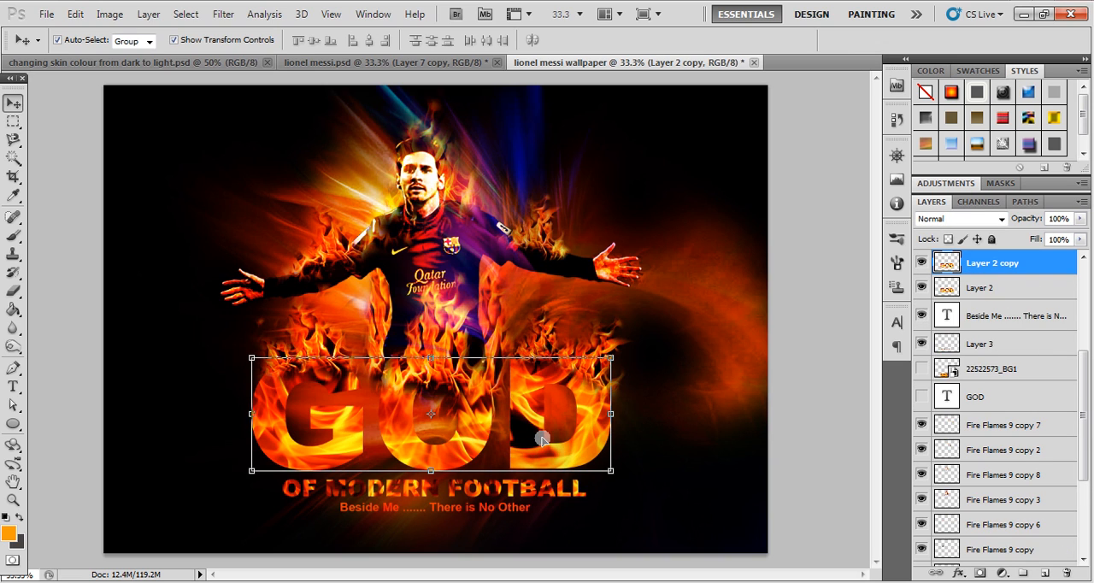
- Set the duplicated GOD lettering's blend mode to Soft Light and merge it with Layer 2
left_click(994, 224)
left_click(970, 211)
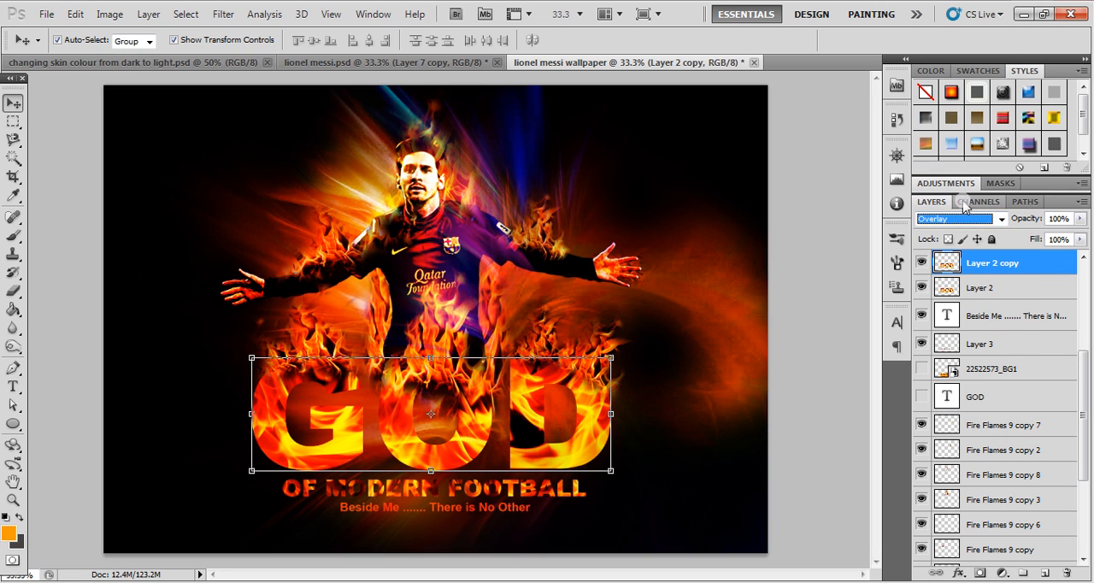
key("Down")
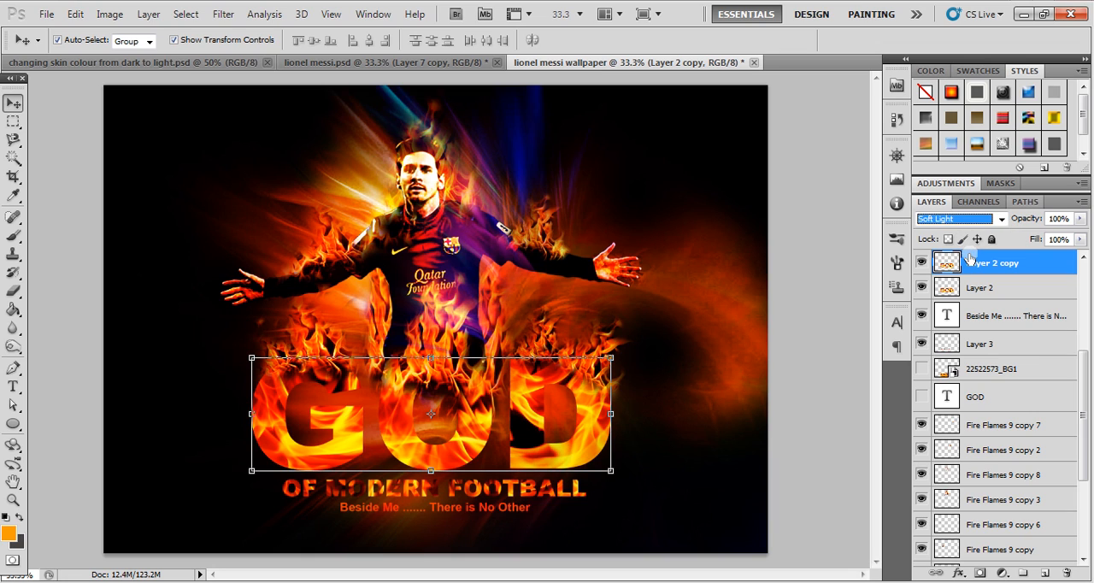
left_click(985, 288, "shift")
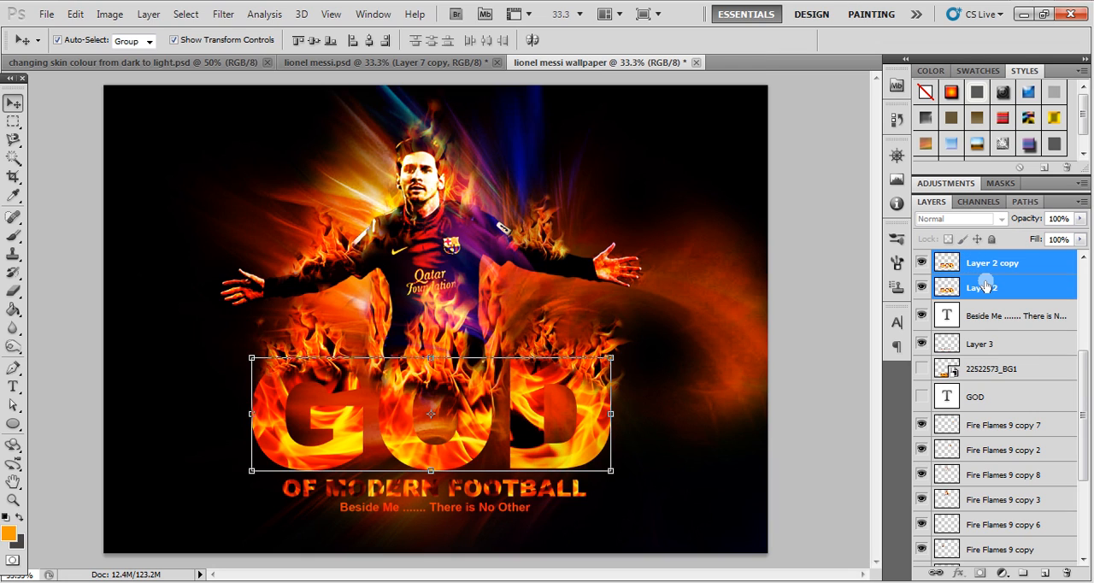
key("ctrl+e")
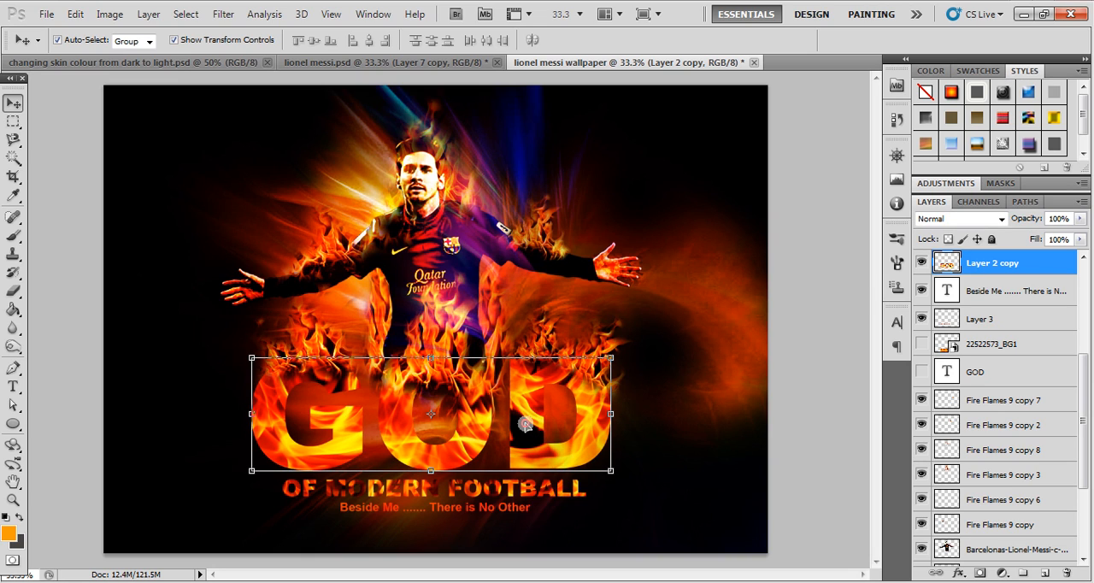
- Set up the Eraser with a 200 px brush for working on the merged GOD lettering layer
key("e")
key("Caps_Lock")
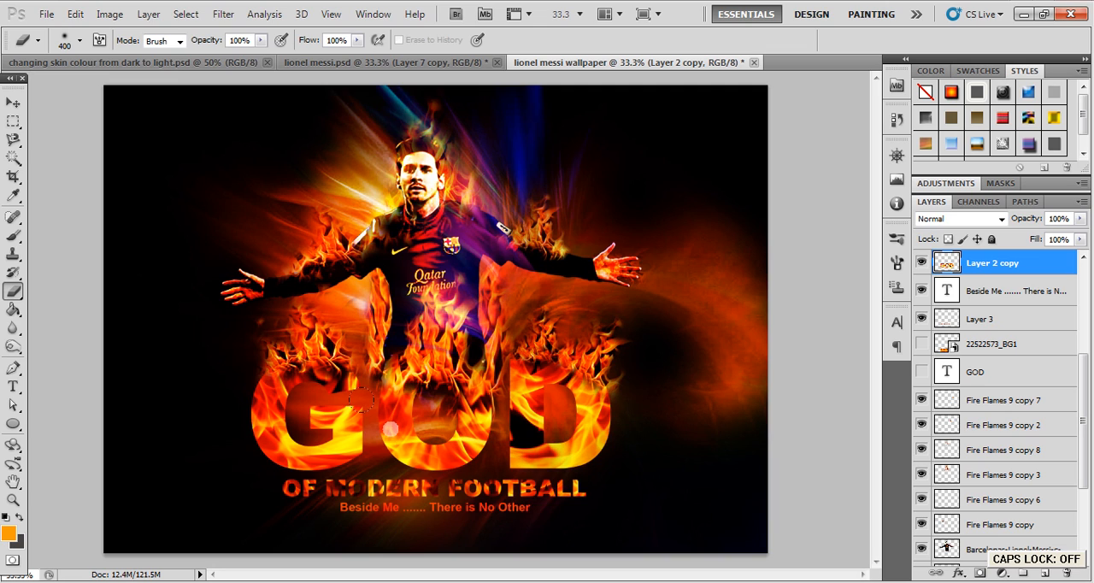
key("bracketleft")
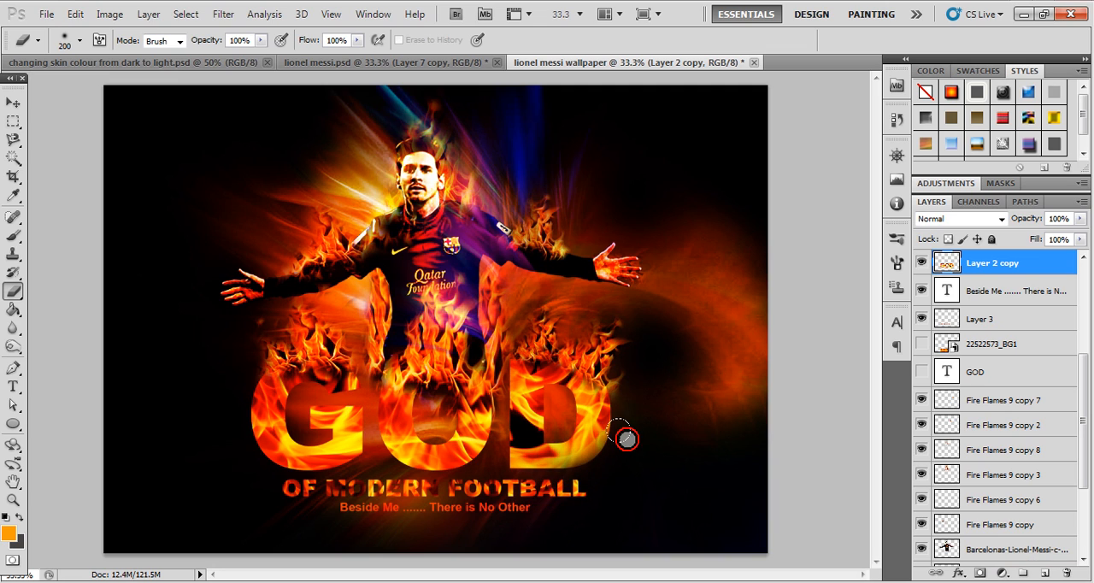
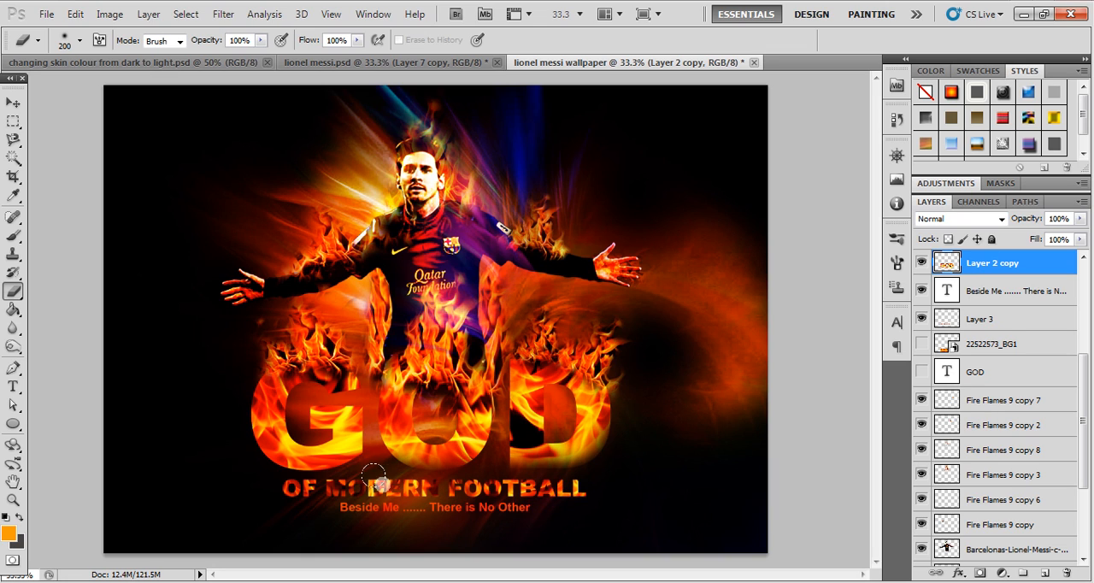
- Erase the outer edges of the GOD flame lettering with the 200 px Eraser so they blend softly into the dark background
left_click(262, 476)
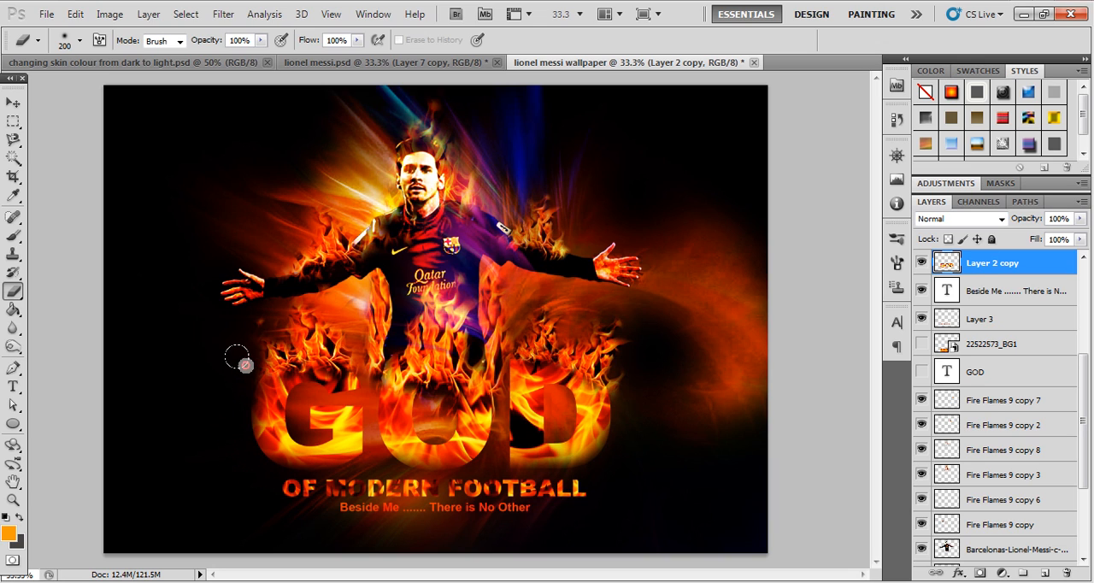
left_click(260, 479)
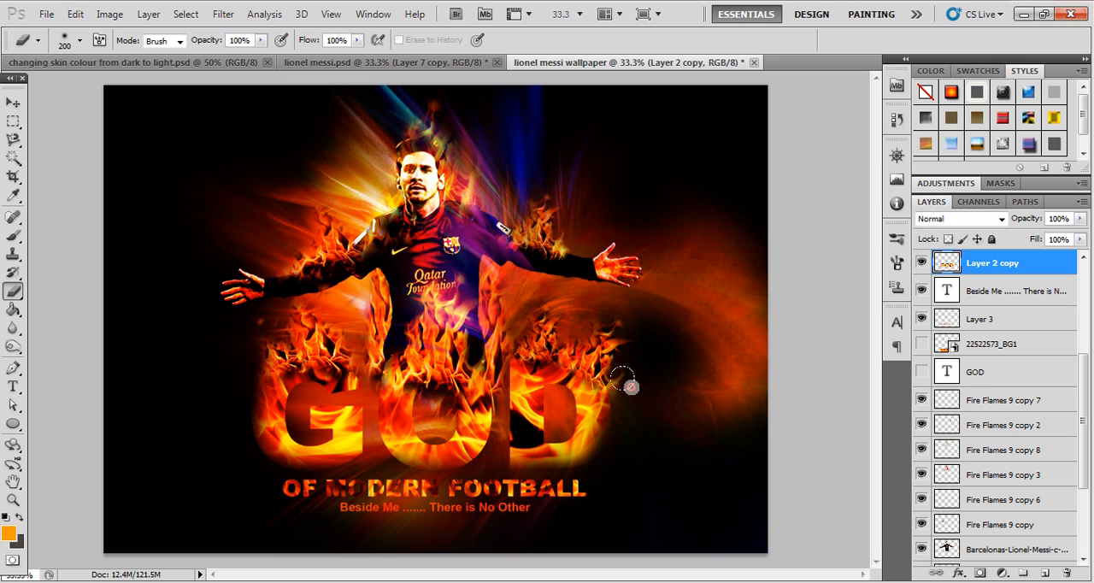
mouse_move(230, 430)
left_mouse_down()
mouse_move(237, 454)
mouse_move(222, 394)
left_mouse_up()
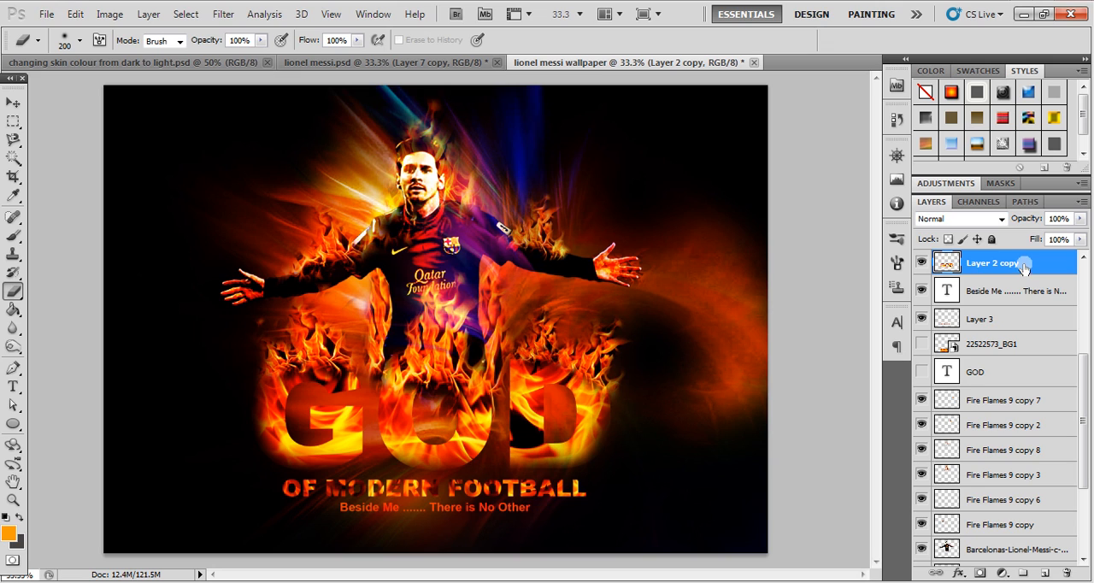
- Add a new empty layer directly above the locked cool backgrounds copy near the top of the layer stack
scroll(1091, 390, "up", 5)
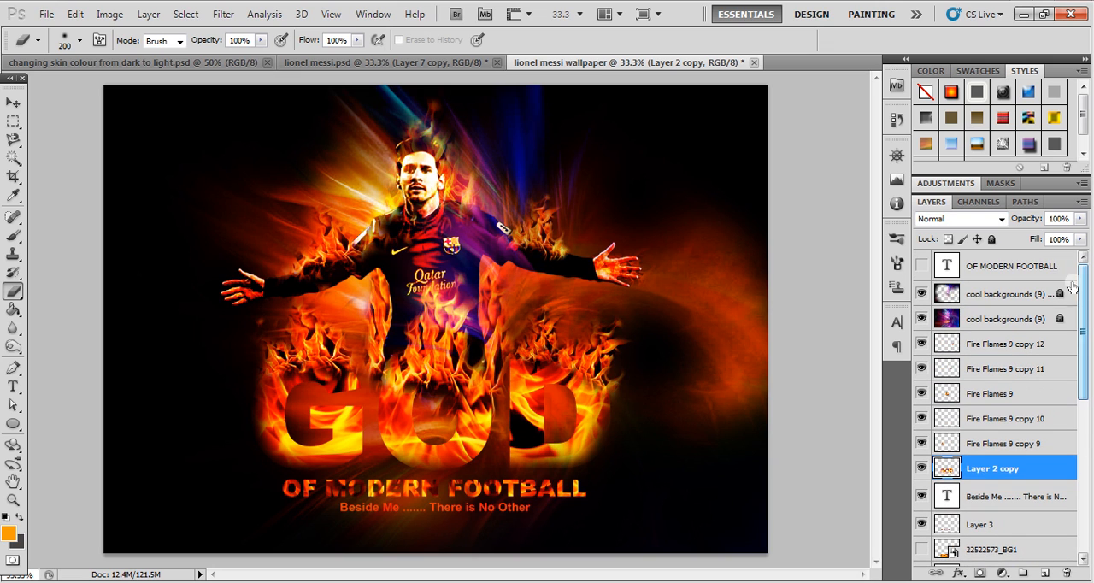
left_click(1028, 272)
left_click(1017, 295)
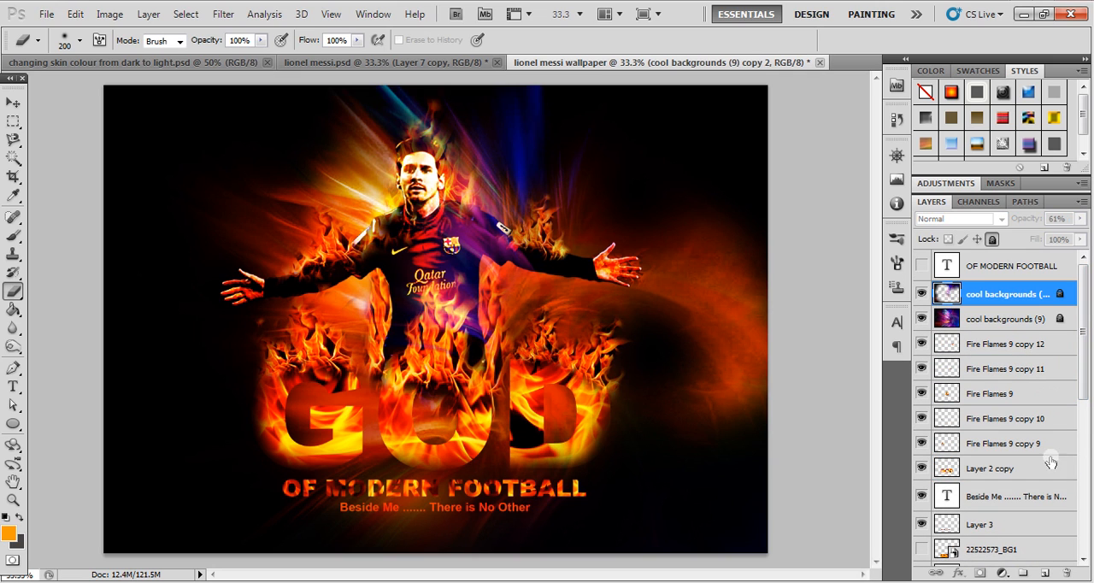
left_click(1045, 574)
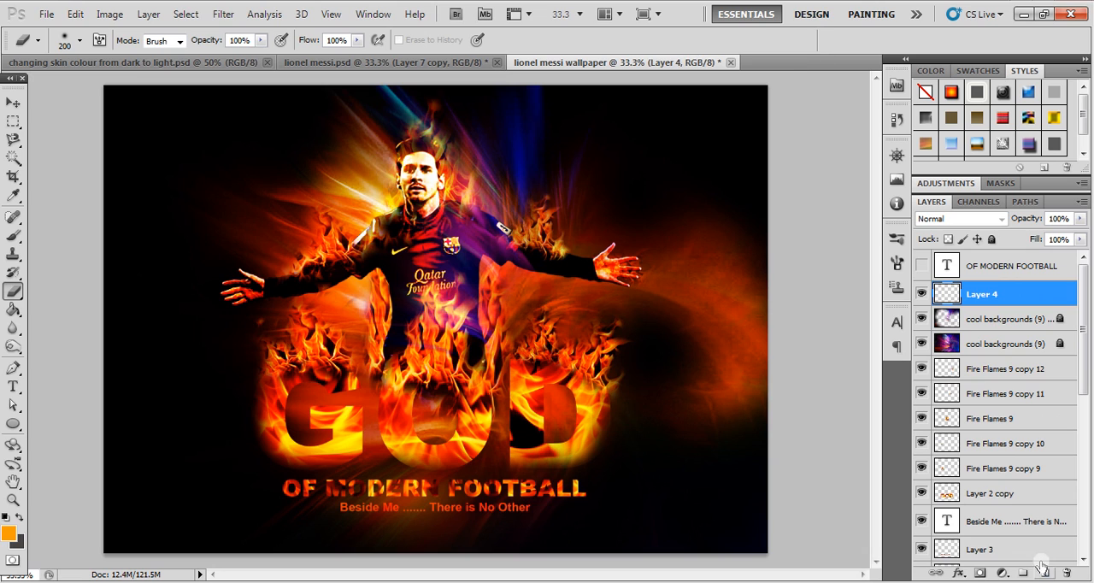
- Set the foreground colour to black (000000) and fill the new layer with it using the Paint Bucket
left_click(9, 531)
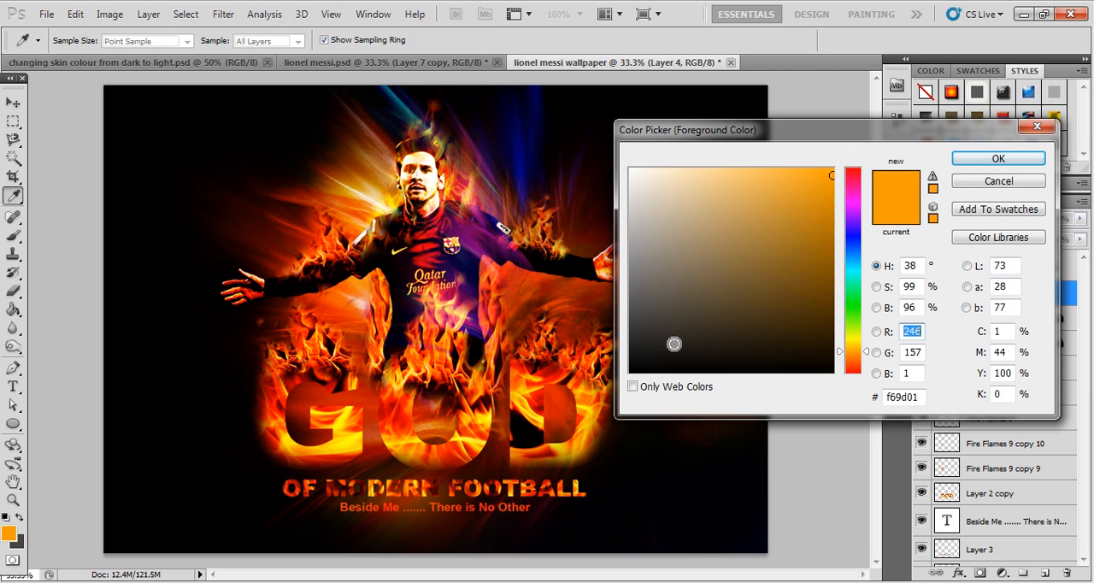
left_click_drag(640, 370, 621, 387)
left_click(983, 159)
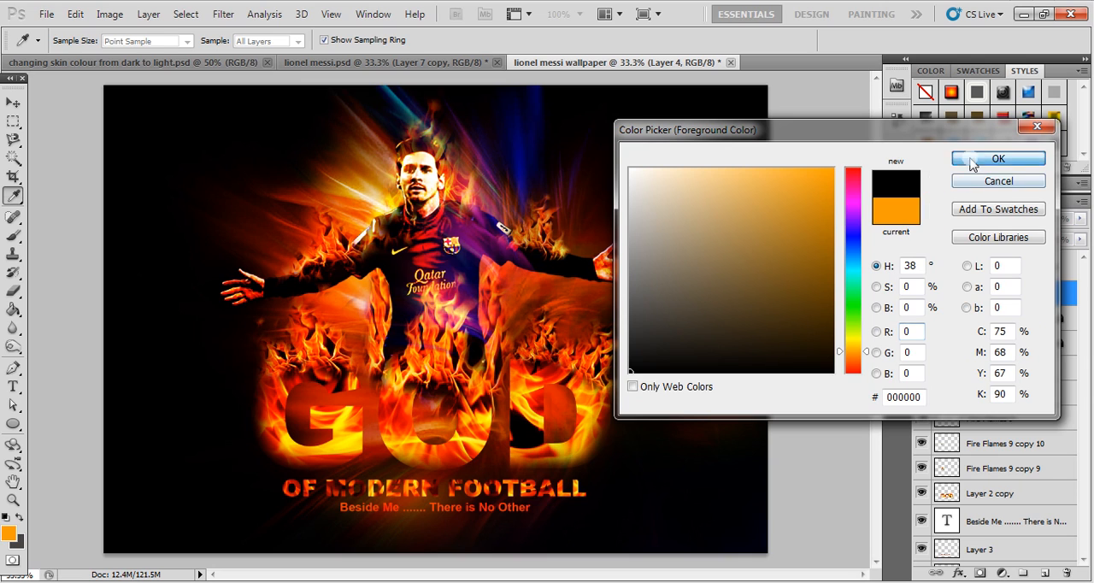
left_click(15, 309)
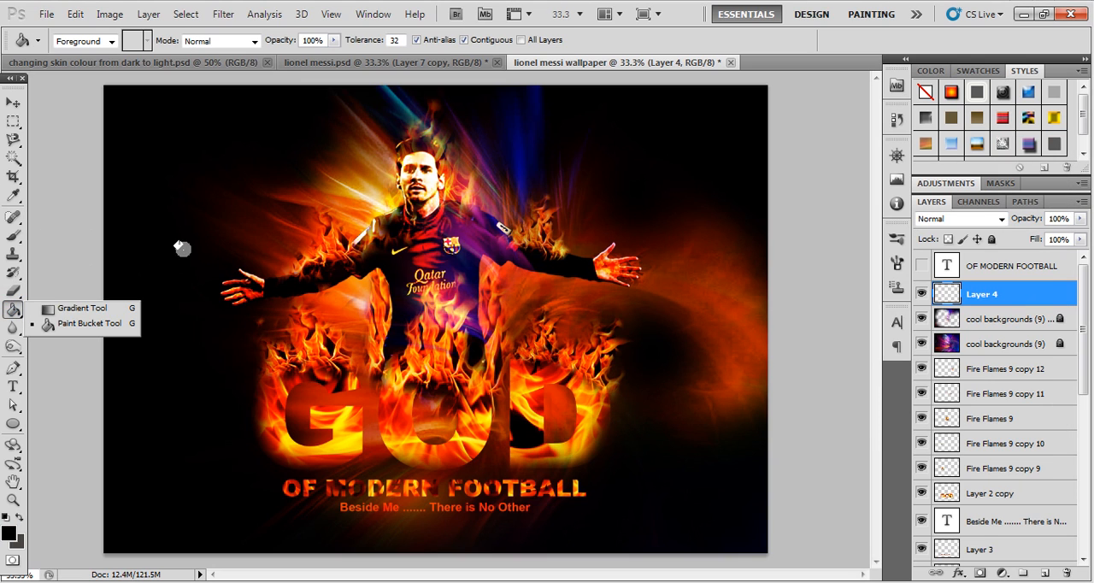
left_click(202, 258)
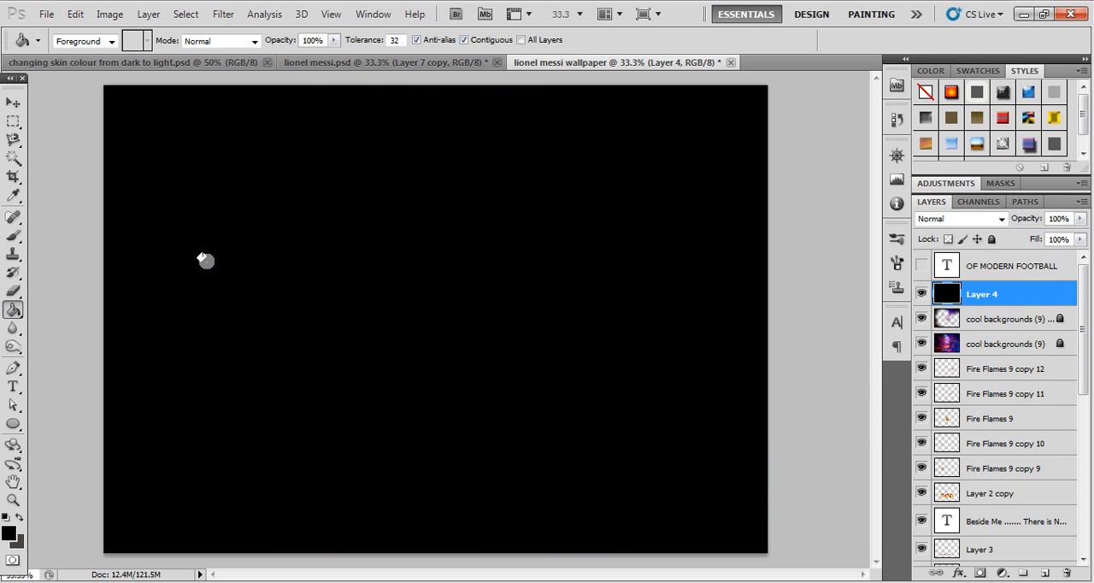
- Erase the black fill over the figure, flames and lettering with a 1200 px Eraser, keeping darkness around the canvas edges
left_click(13, 103)
left_click(14, 291)
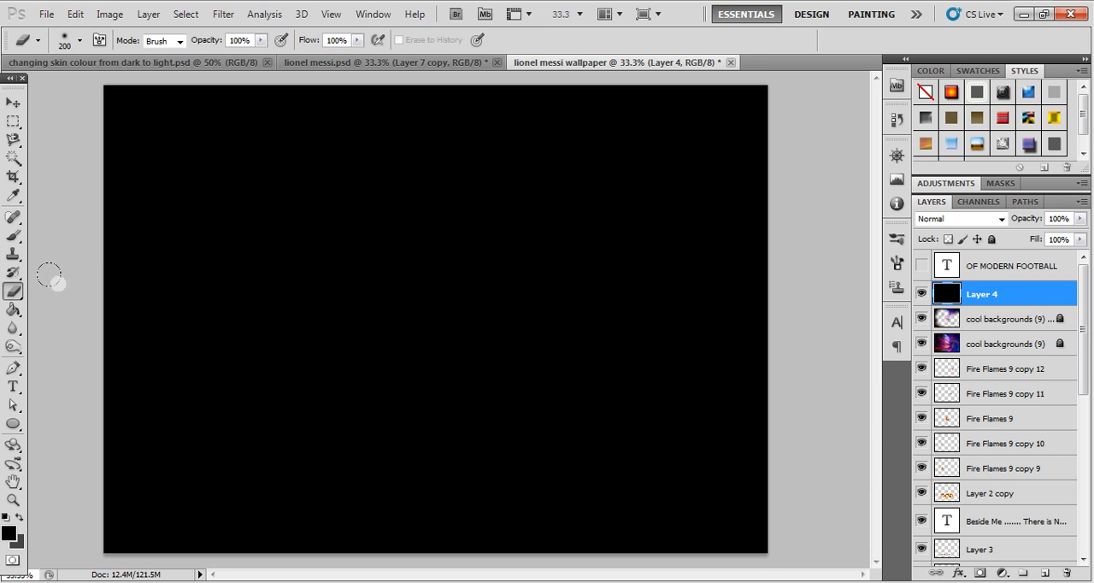
key("bracketright")
key("bracketright")
key("bracketright")
key("bracketright")
key("bracketright")
key("bracketright")
key("bracketright")
key("bracketright")
key("bracketright")
key("bracketright")
key("bracketright")
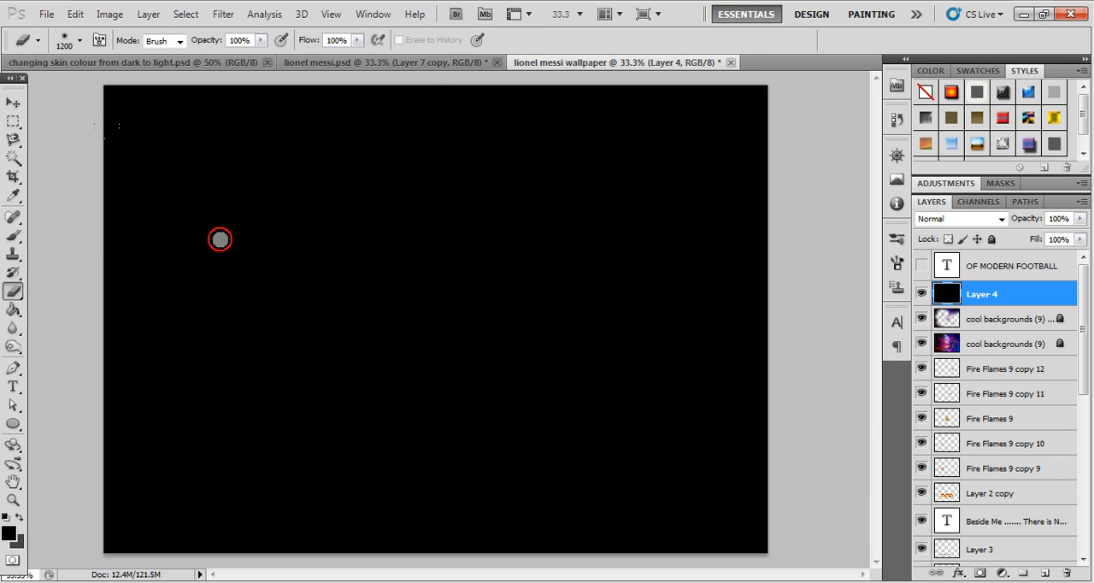
left_click(410, 184)
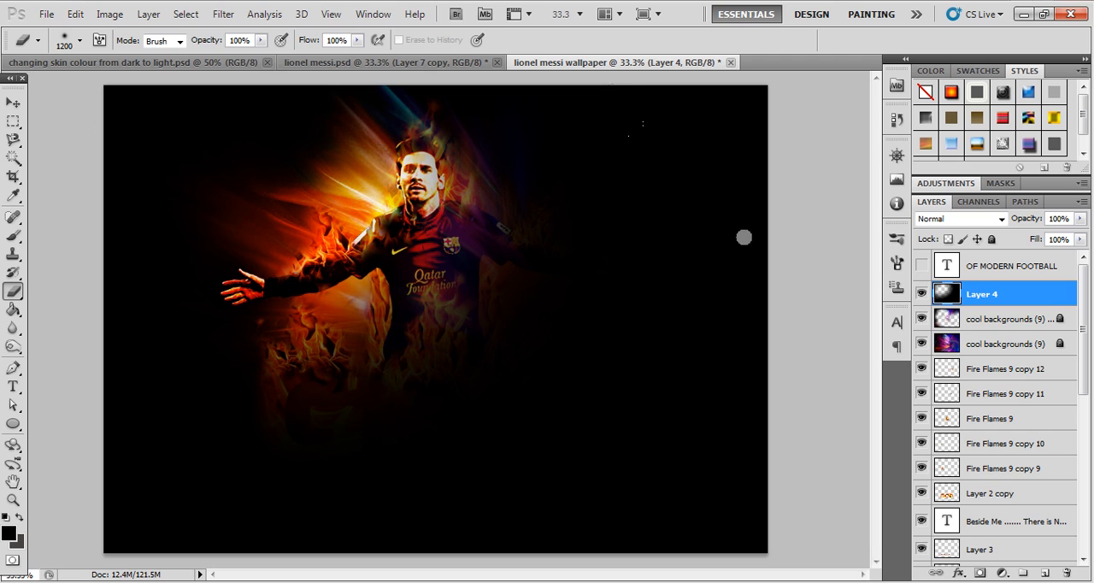
left_click_drag(700, 462, 634, 492)
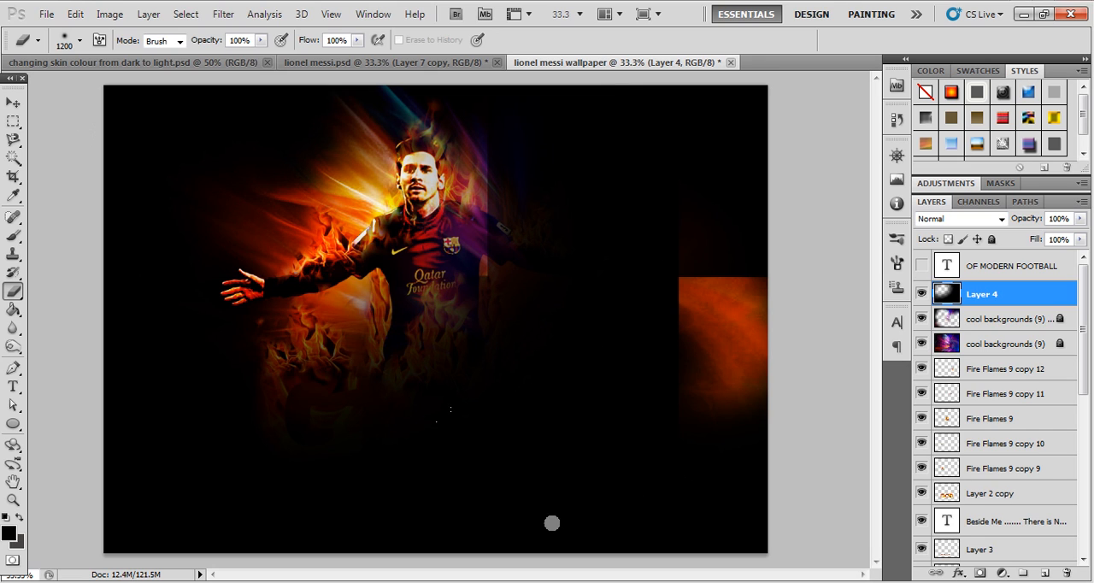
left_click_drag(699, 415, 741, 385)
mouse_move(568, 168)
left_mouse_down()
mouse_move(711, 142)
mouse_move(796, 166)
left_mouse_up()
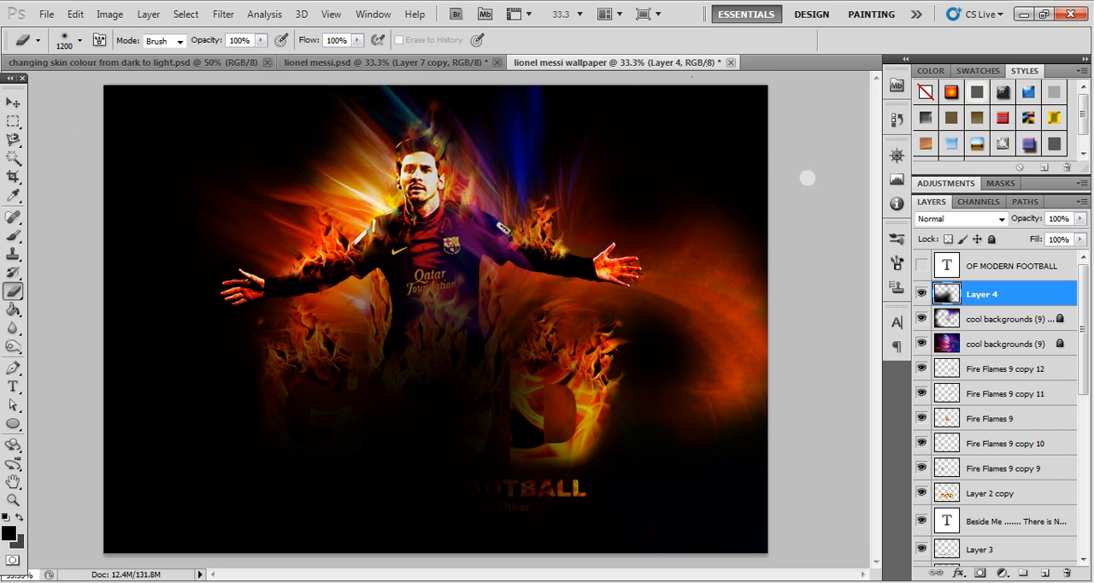
mouse_move(254, 471)
left_mouse_down()
mouse_move(287, 502)
mouse_move(332, 520)
mouse_move(360, 518)
mouse_move(417, 423)
left_mouse_up()
mouse_move(464, 383)
left_mouse_down()
mouse_move(540, 359)
mouse_move(509, 357)
mouse_move(598, 346)
left_mouse_up()
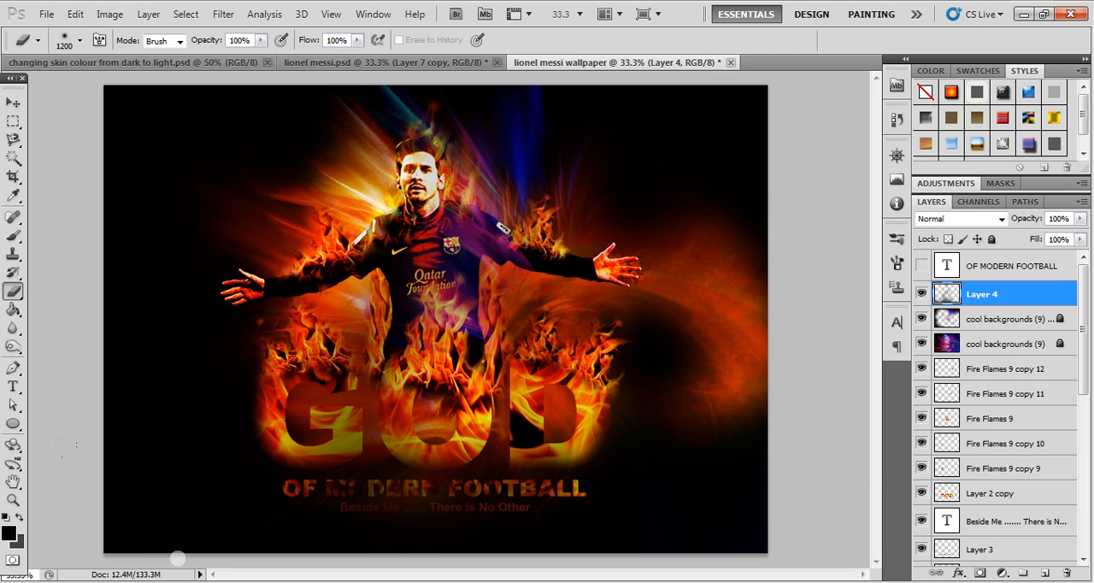
- Clear the remaining black haze from the lettering, tagline and figure with an 800 px Eraser
key("bracketleft")
key("bracketleft")
key("bracketleft")
key("bracketleft")
key("bracketleft")
key("bracketleft")
left_click(362, 517)
mouse_move(411, 494)
left_mouse_down()
mouse_move(531, 490)
mouse_move(618, 461)
left_mouse_up()
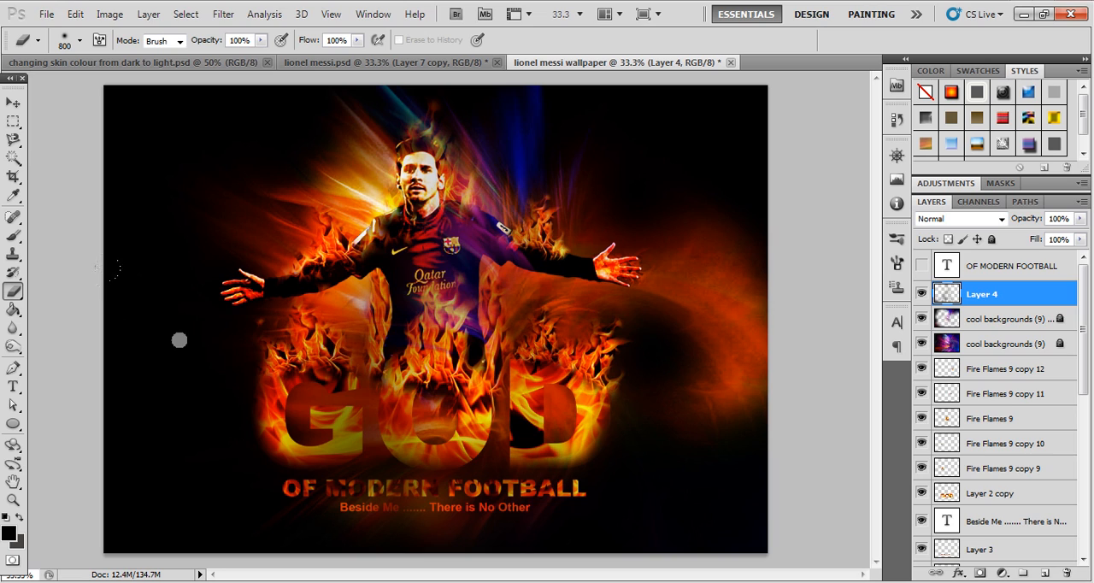
left_click_drag(319, 457, 496, 421)
left_click_drag(426, 162, 342, 192)
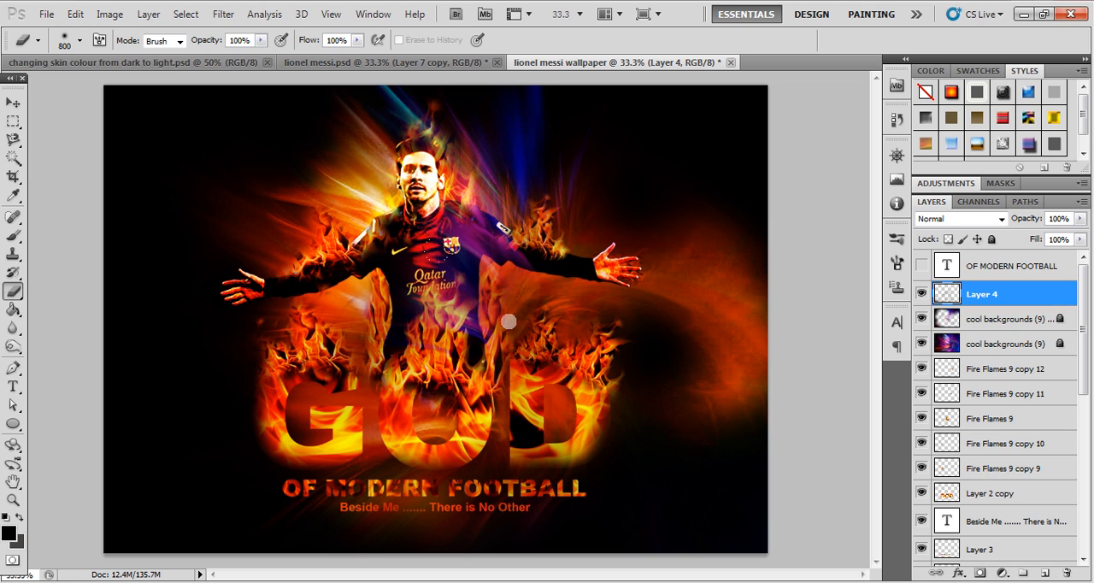
- Compare the wallpaper with Layer 4 hidden and shown, and lock that layer completely
left_click(921, 294)
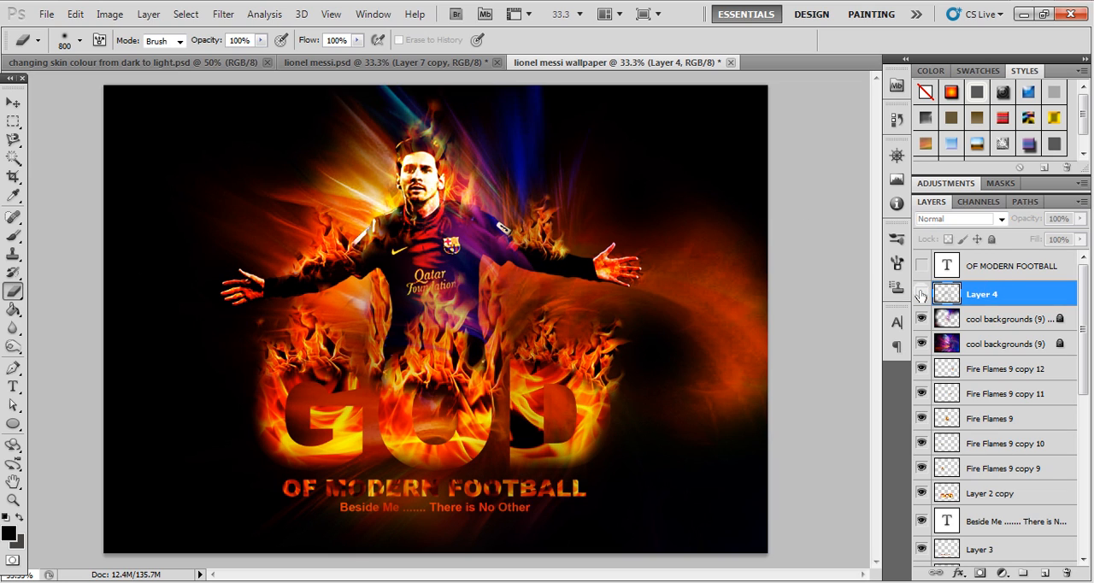
left_click(921, 294)
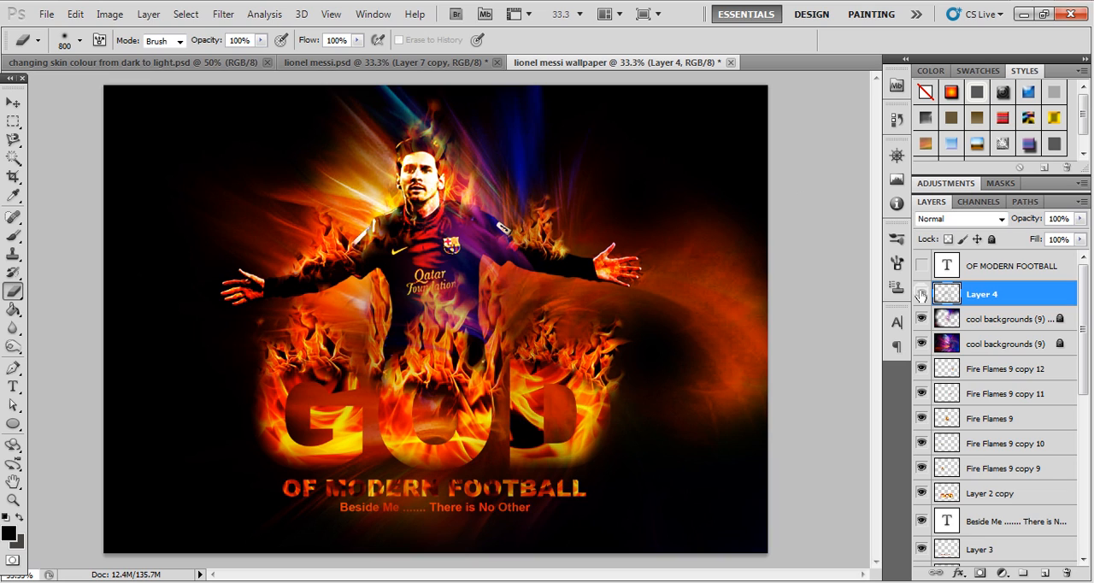
left_click(13, 102)
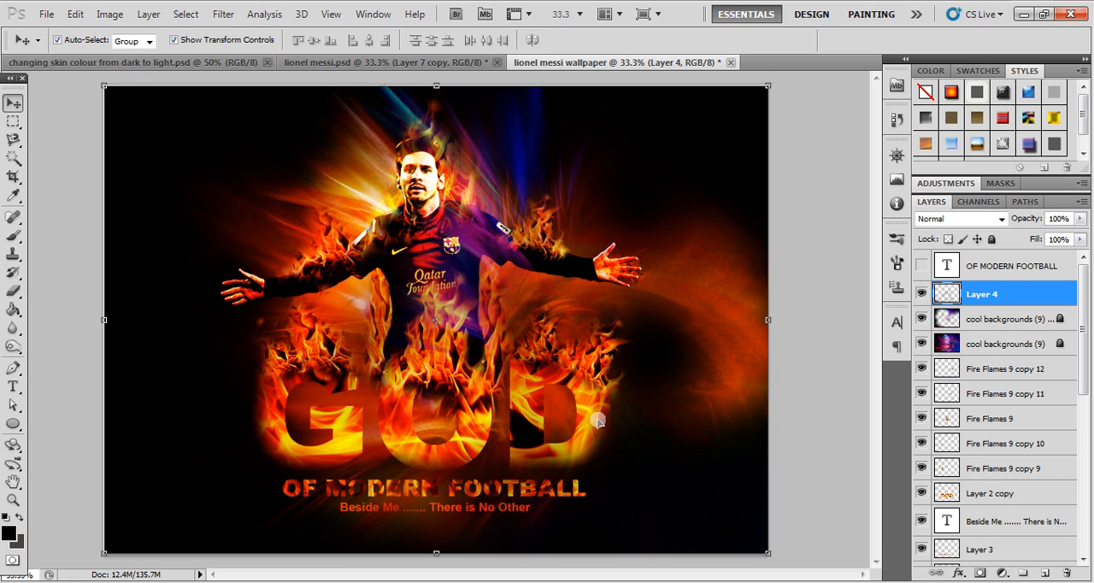
left_click(992, 239)
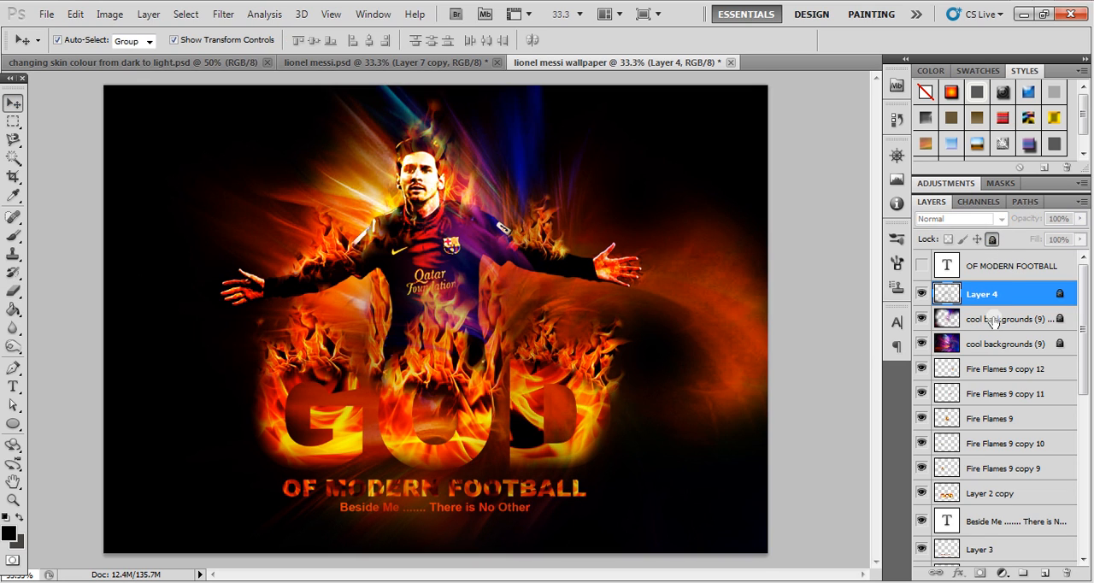
- Select the GOD flame lettering layer and set up the Eraser with a 90 px brush
left_click(479, 426)
key("b")
key("bracketleft")
key("bracketleft")
key("bracketleft")
key("bracketleft")
key("bracketleft")
key("bracketleft")
key("bracketleft")
key("bracketleft")
key("bracketleft")
key("bracketleft")
key("bracketleft")
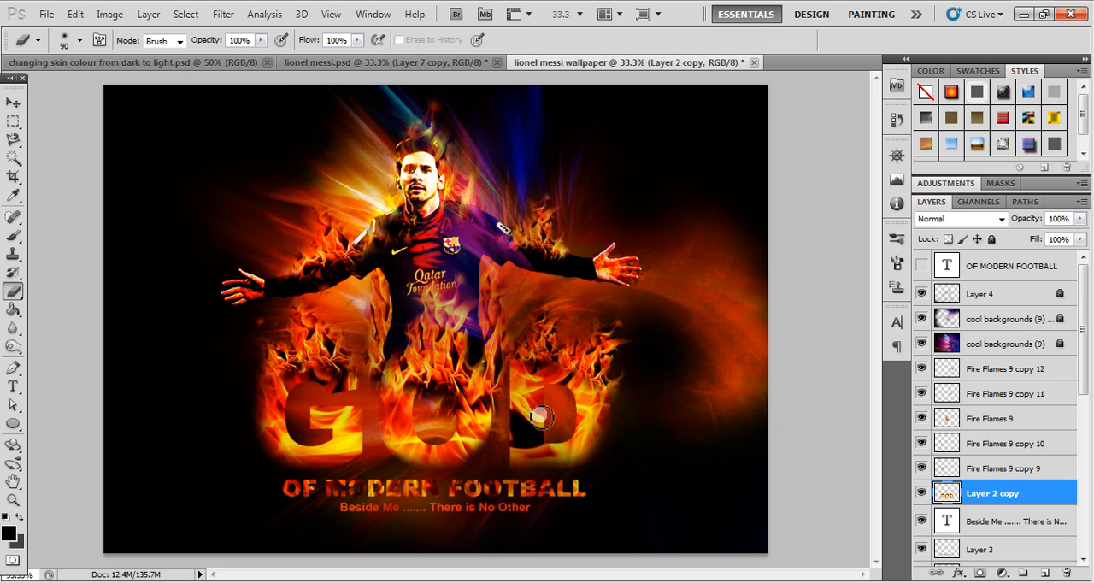
- Apply Levels to the Messi figure layer with input black at 70 and input white at 245
left_click(13, 103)
left_click(417, 149)
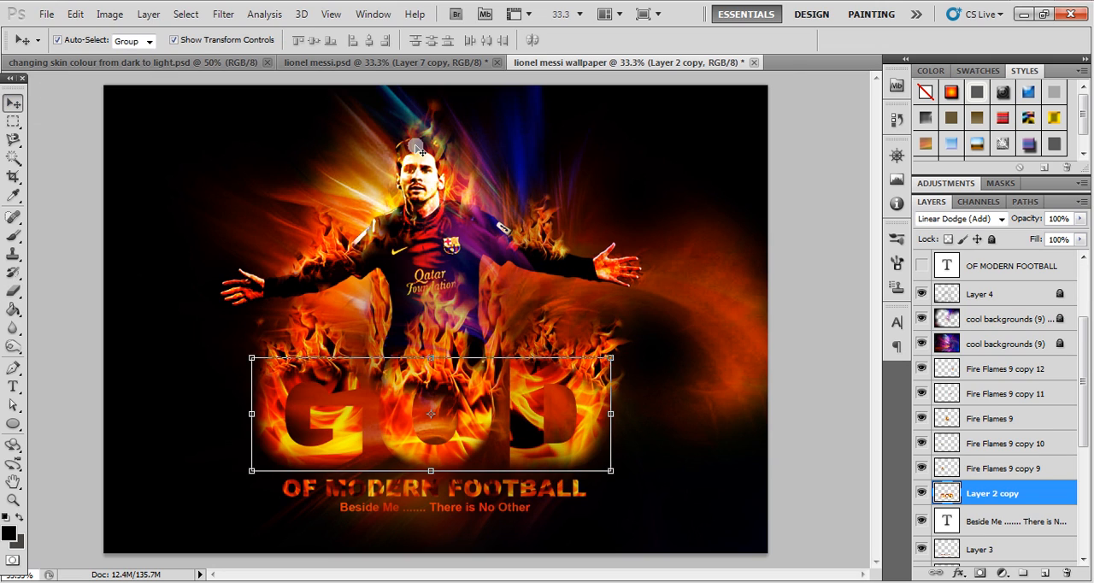
left_click(613, 272)
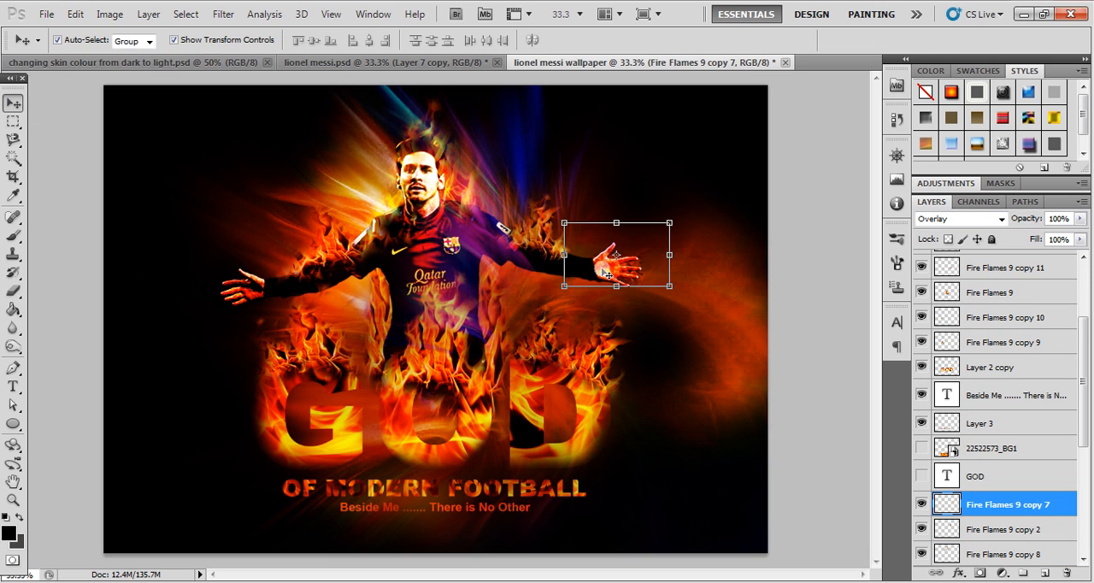
left_click(397, 283)
left_click(122, 18)
mouse_move(205, 54)
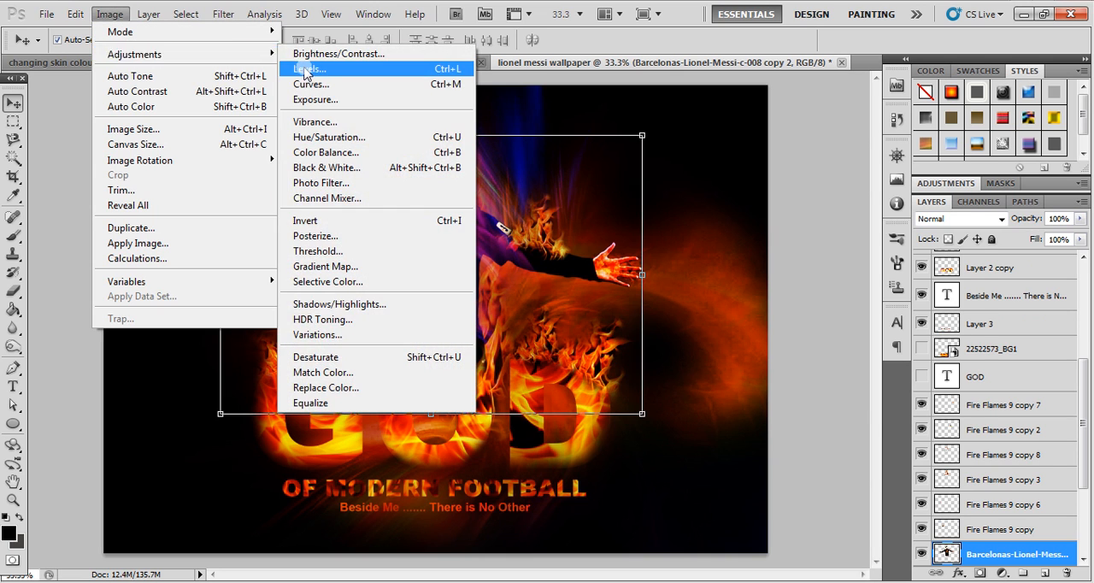
left_click(305, 71)
left_click_drag(668, 305, 724, 309)
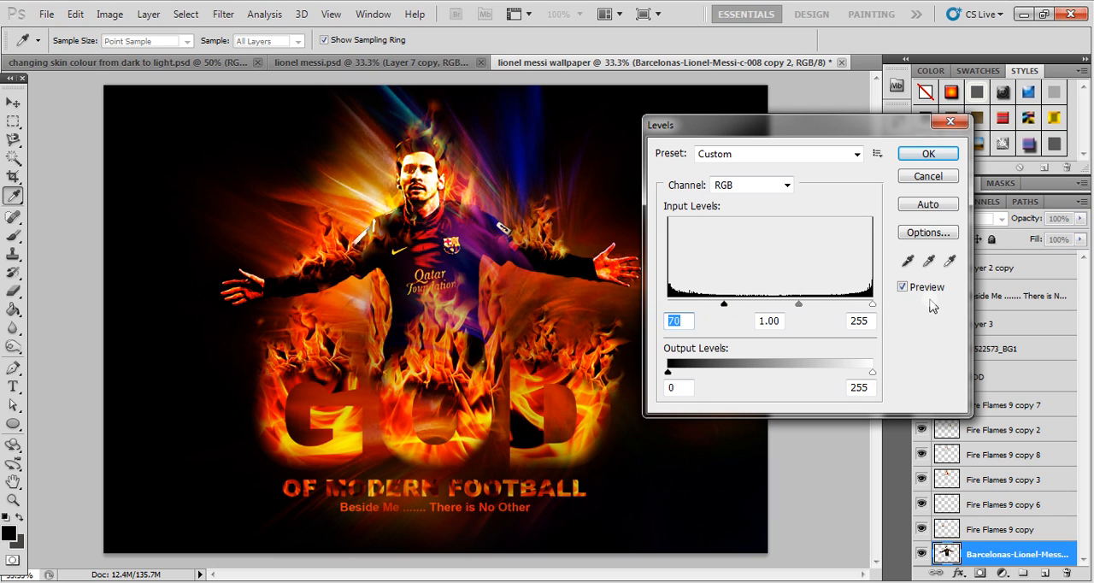
mouse_move(872, 307)
left_mouse_down()
mouse_move(851, 309)
mouse_move(866, 308)
left_mouse_up()
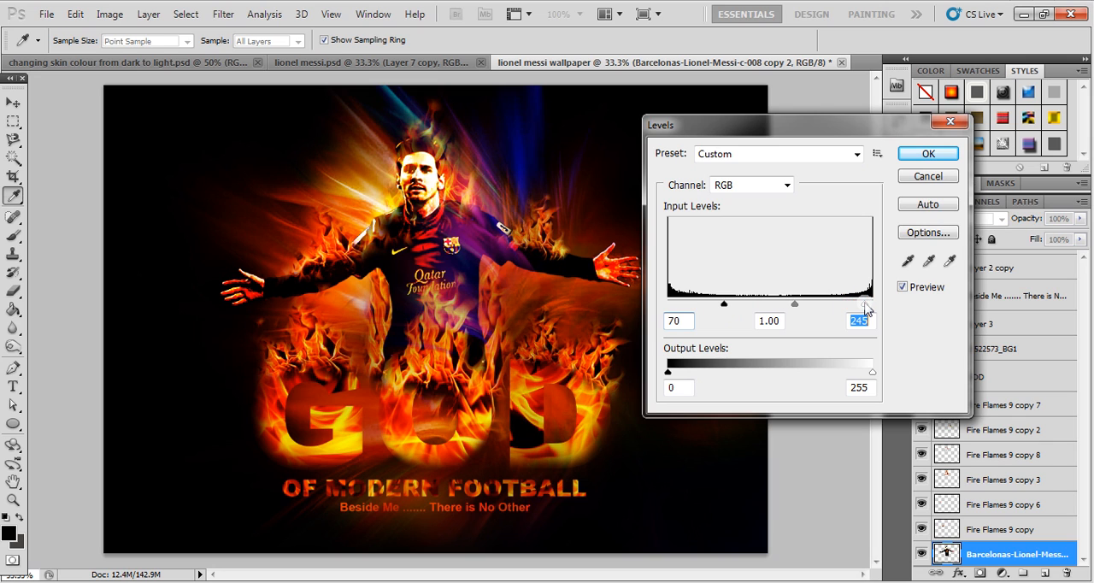
left_click(928, 153)
key("v")
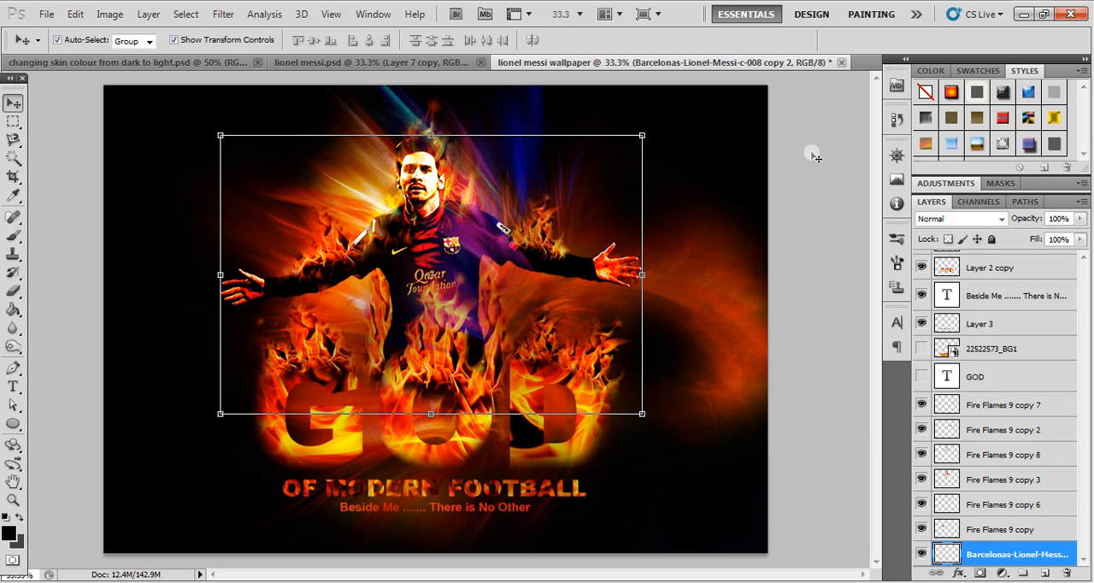
left_click(808, 154)
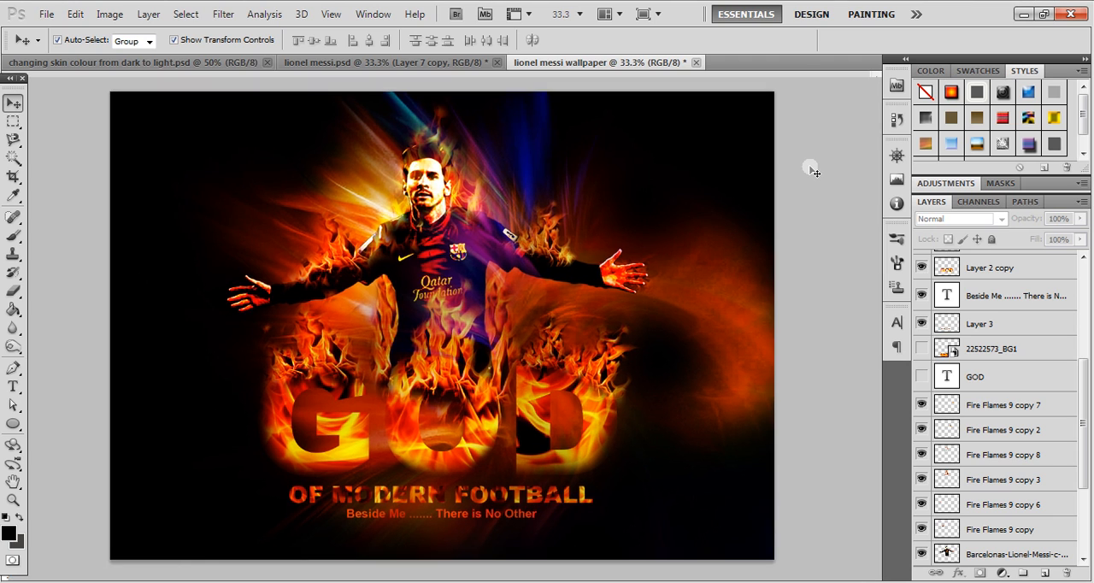
- Examine the whole wallpaper in full-screen view without the interface and return to the standard screen mode
key("f")
key("f")
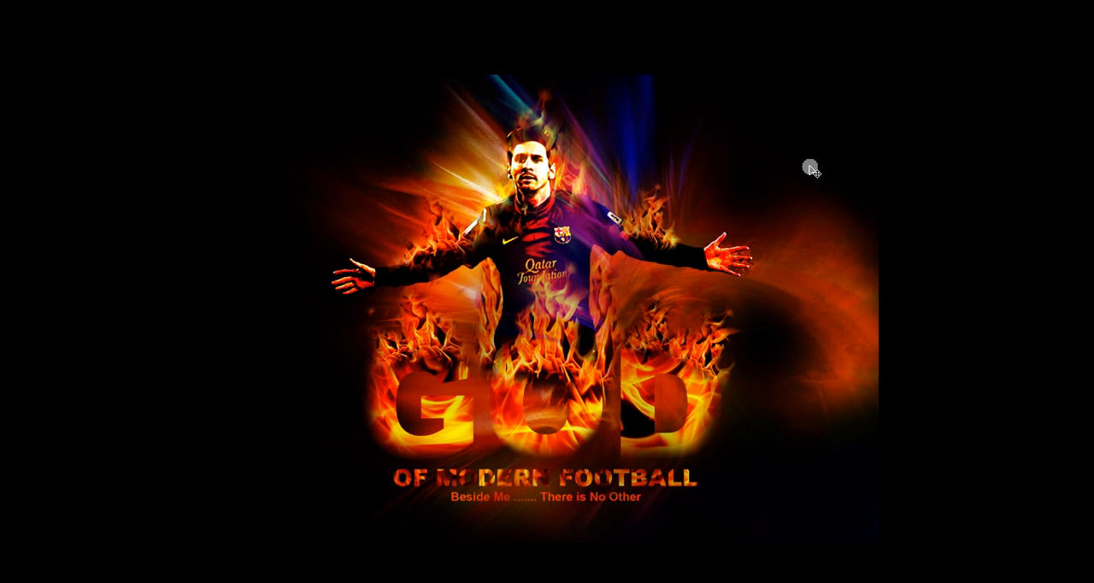
key("f")
key("f")
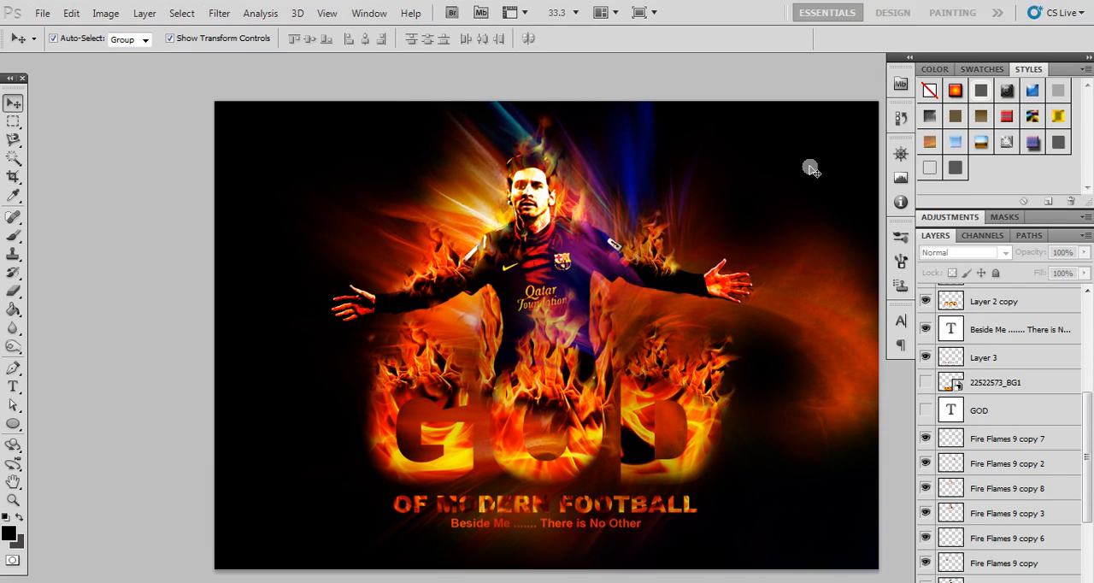
key("f")
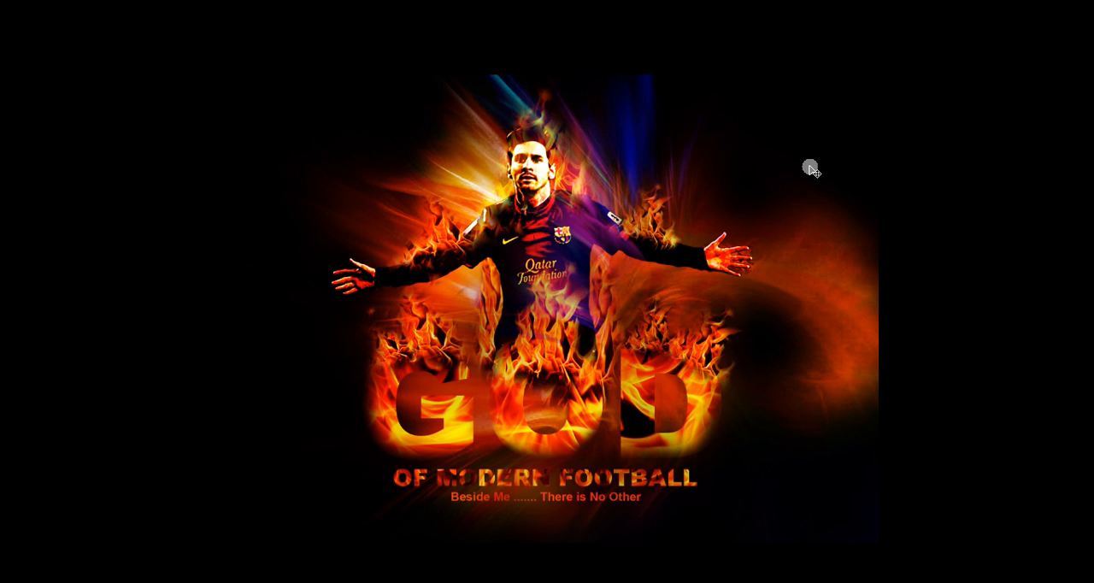
key("f")
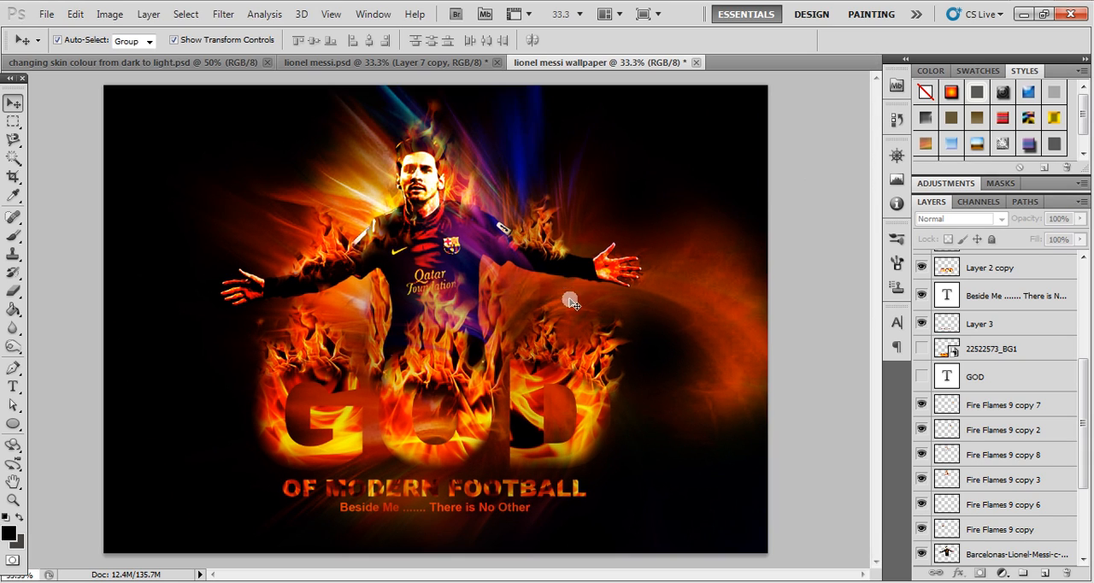
- Erase the flame overlay spilling past the fingertips on Fire Flames 9 copy 7 with a 60 px Eraser
left_click(473, 494)
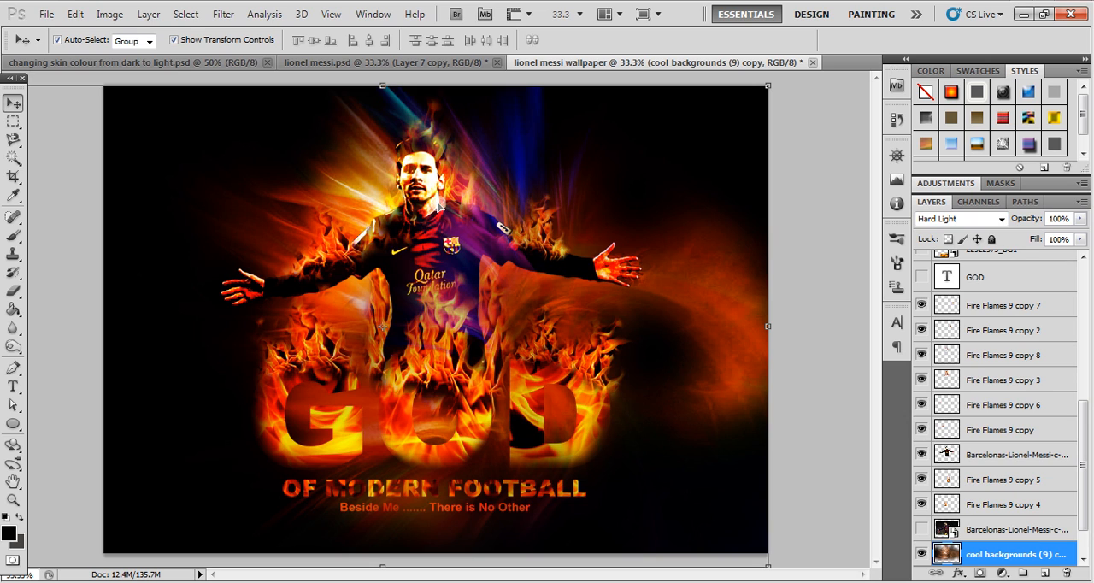
left_click(628, 275)
key("e")
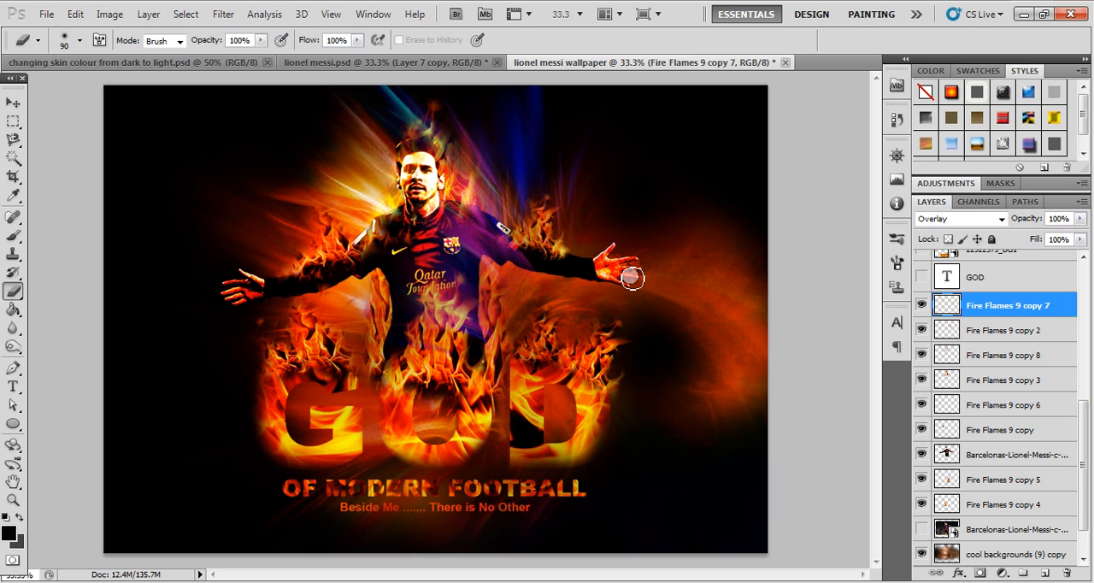
key("bracketleft")
key("bracketleft")
mouse_move(639, 288)
left_mouse_down()
mouse_move(634, 269)
mouse_move(648, 269)
mouse_move(632, 287)
mouse_move(645, 279)
left_mouse_up()
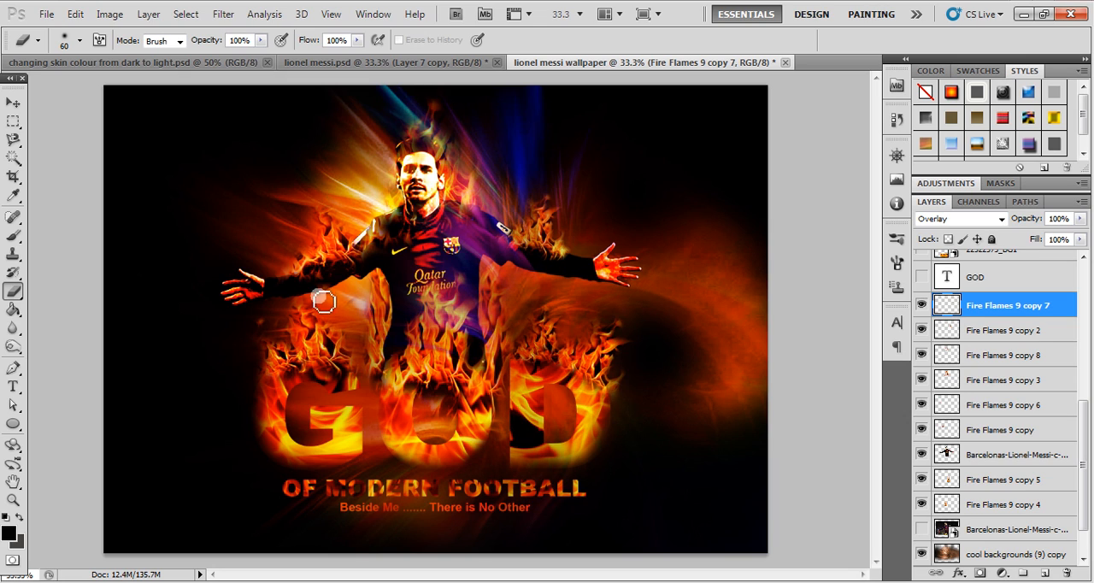
left_click(13, 104)
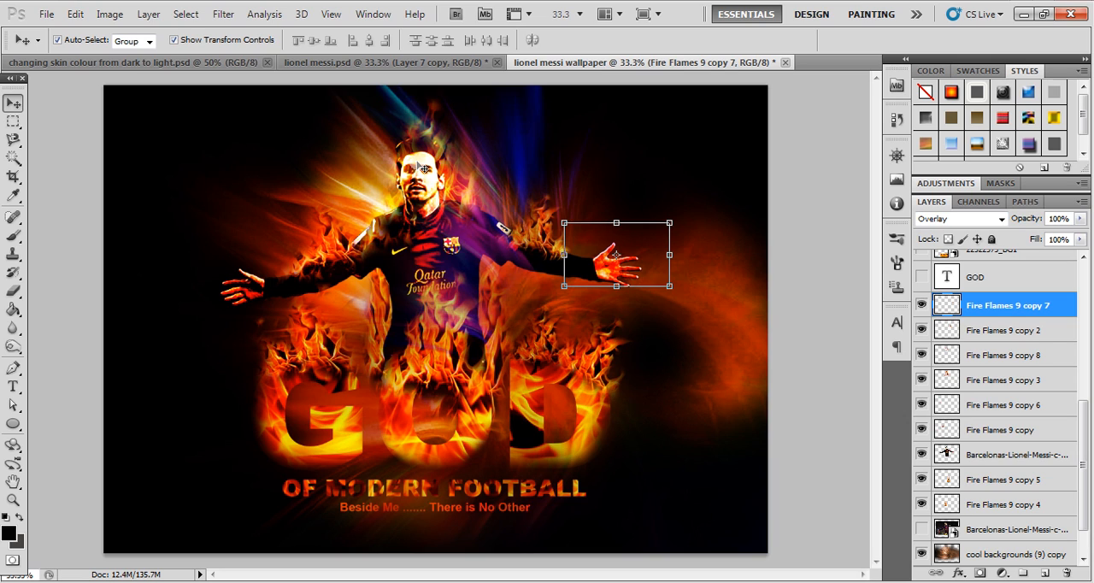